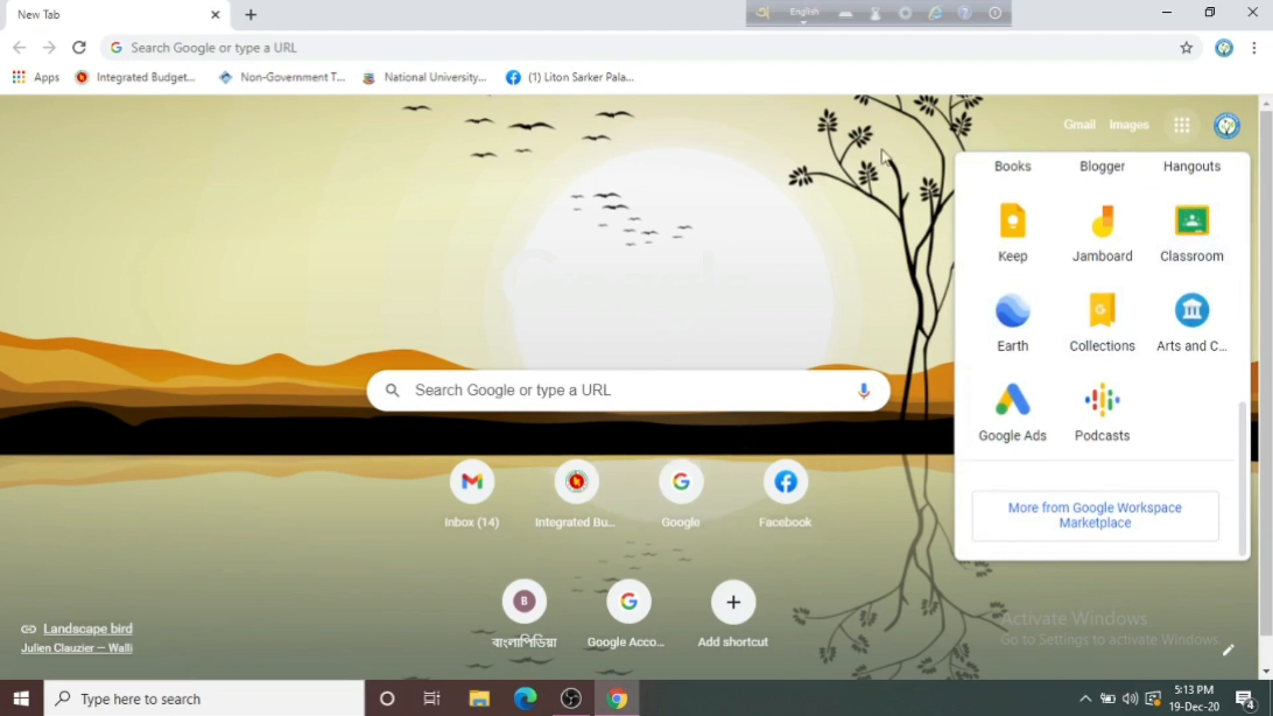
# - Open Google Classroom from the list of Google apps
pyautogui.click(846, 292)
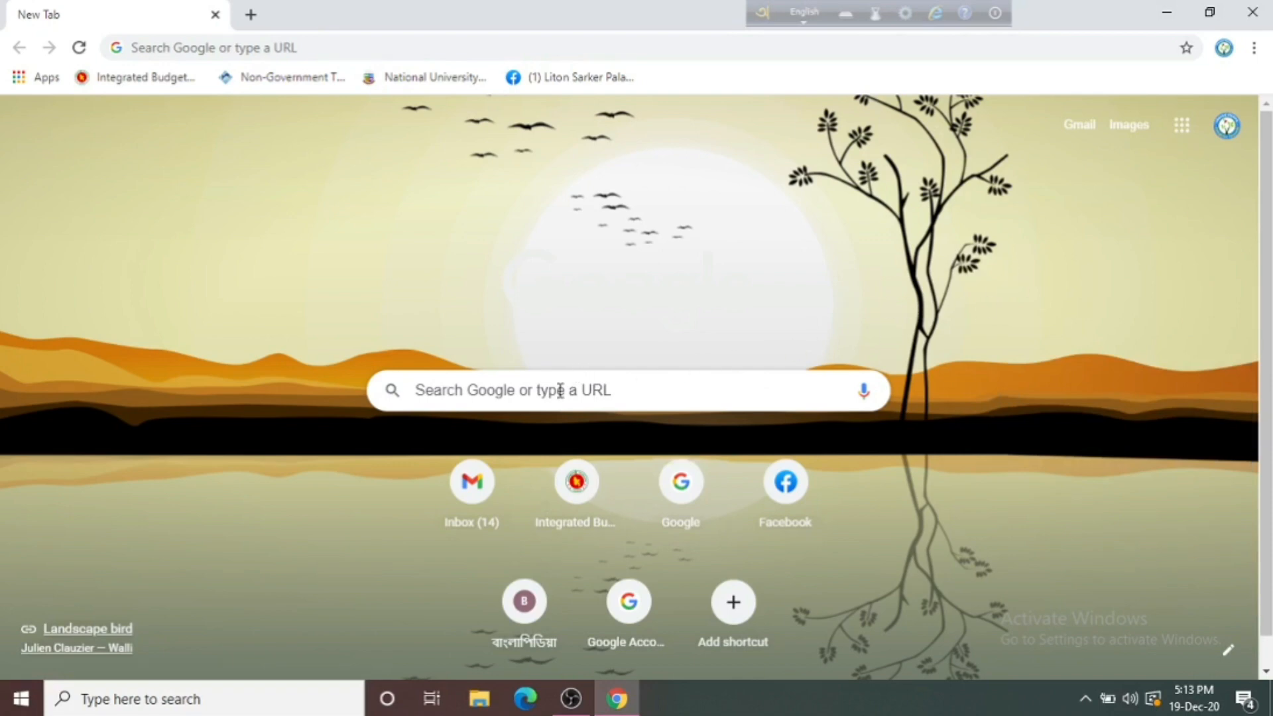
pyautogui.click(1183, 129)
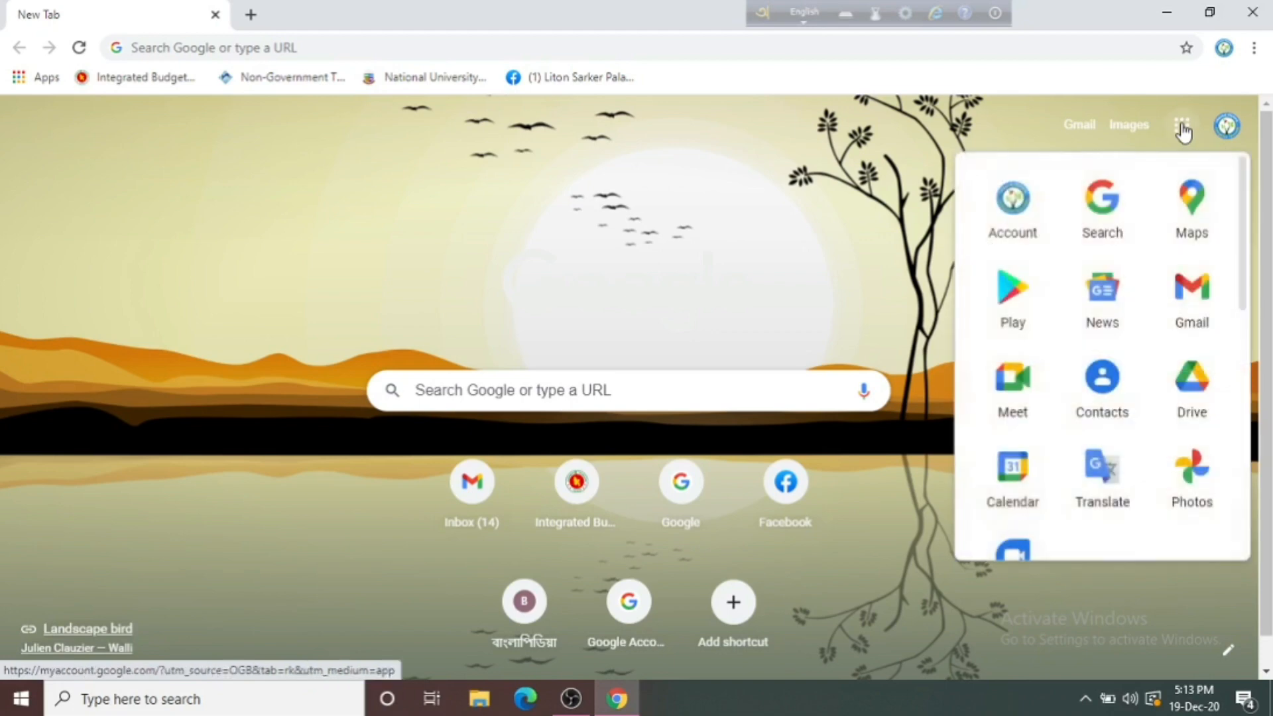
pyautogui.scroll(-7, 1148, 279)
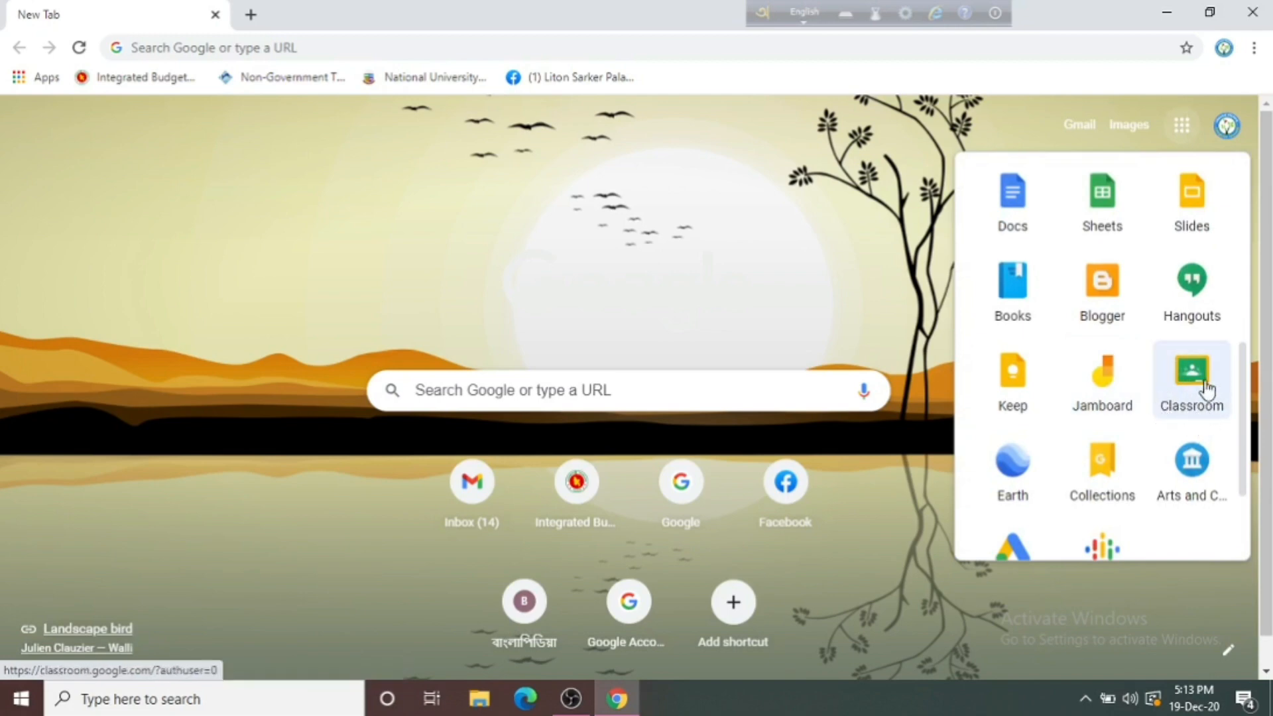
pyautogui.click(1190, 388)
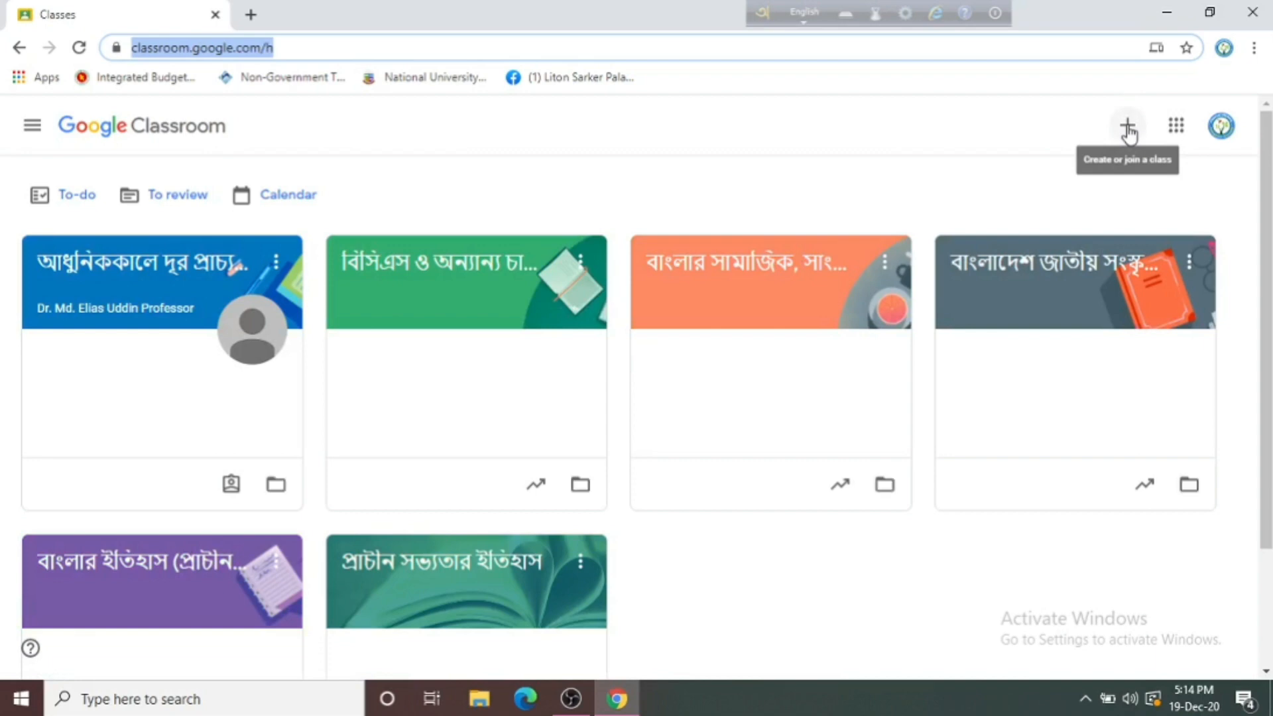
# - Start creating a class and accept the notice about not using Classroom at a school with students
pyautogui.click(1129, 129)
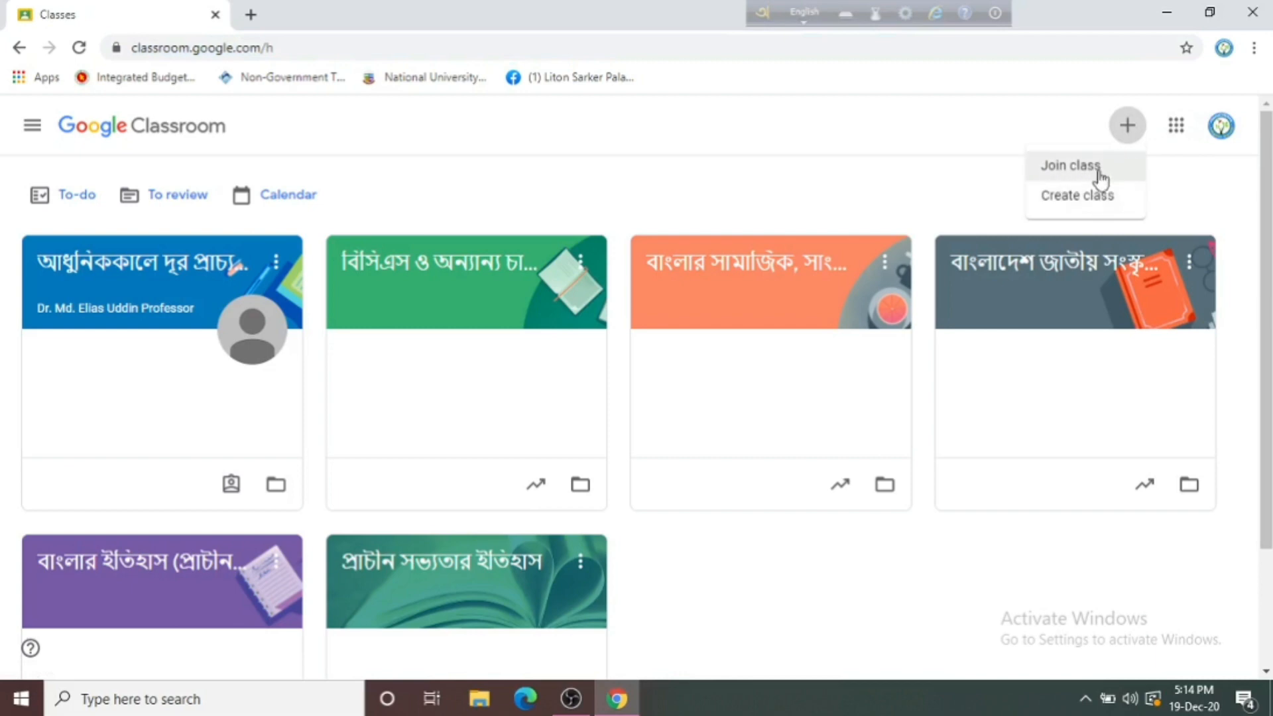
pyautogui.click(1101, 206)
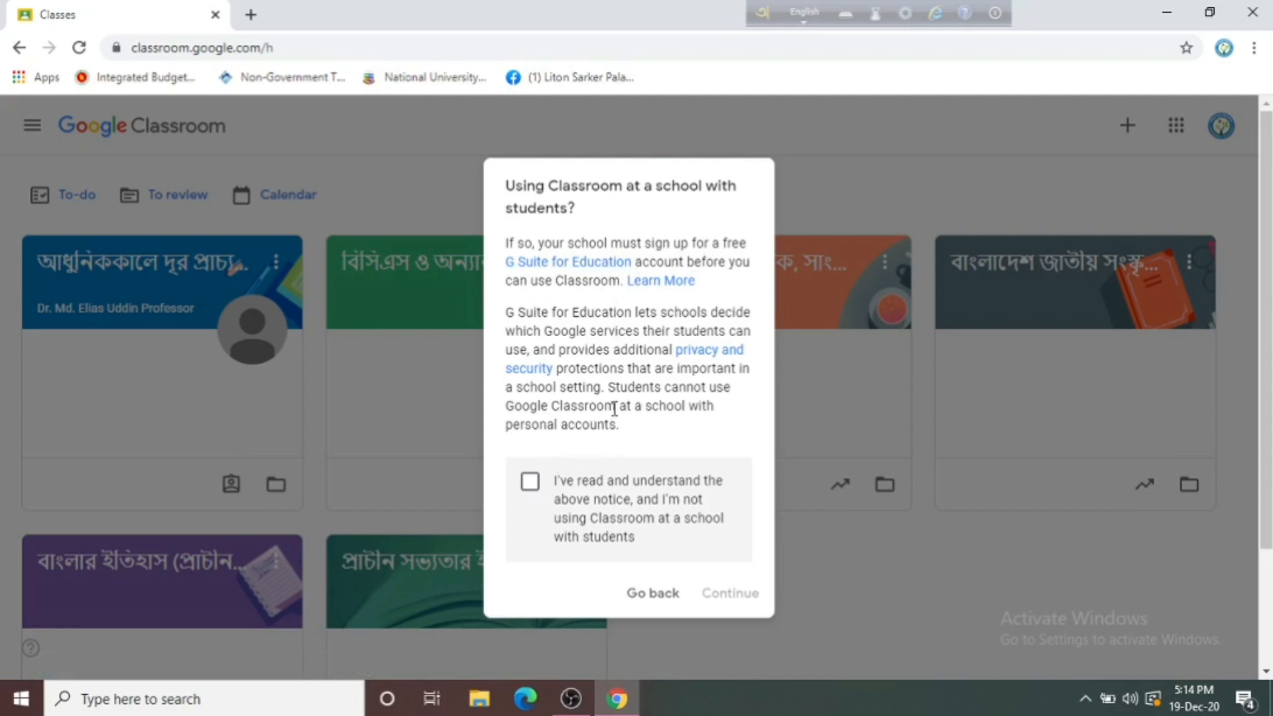
pyautogui.click(531, 482)
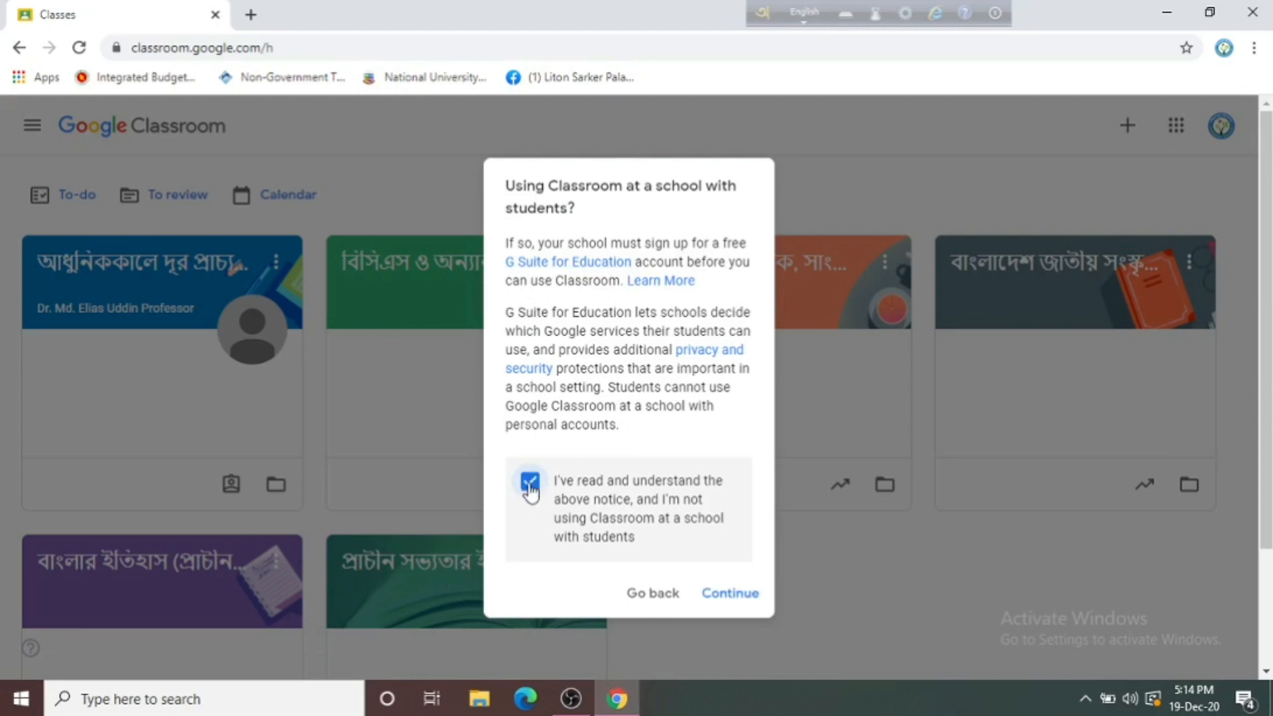
pyautogui.click(729, 594)
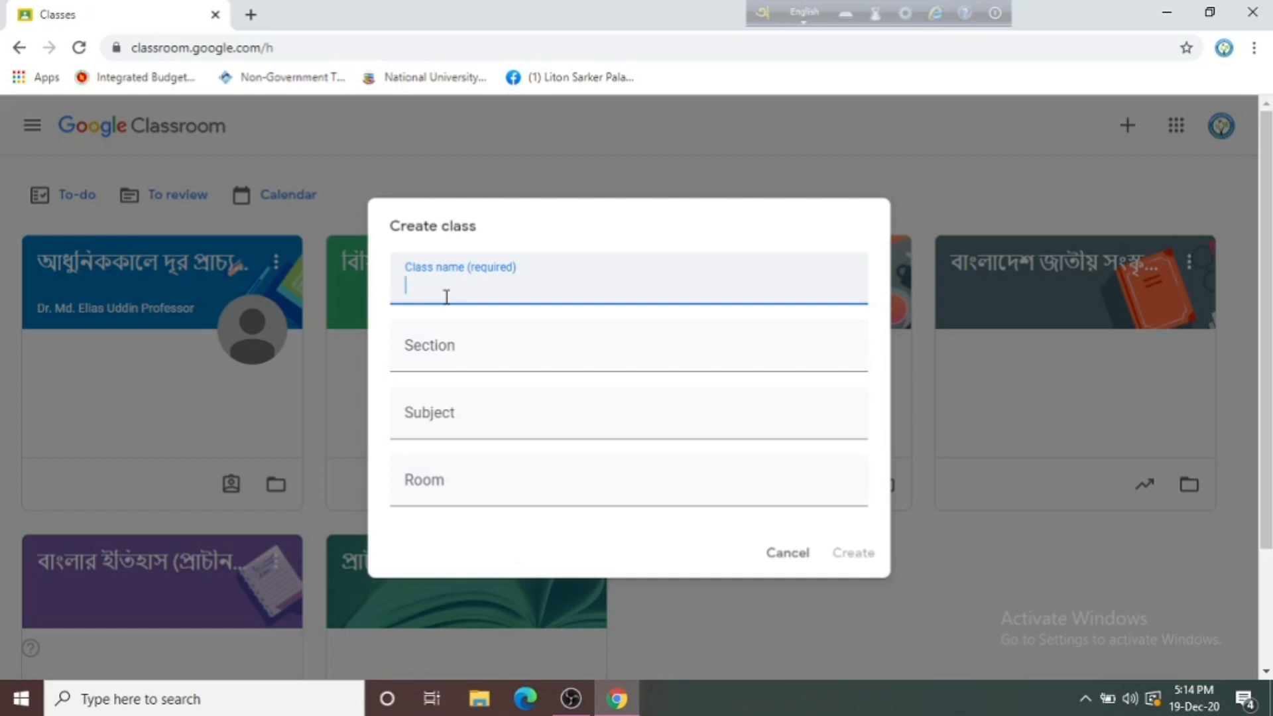
# - Switch text entry to Bangla and create the class "অনার্স ১ম বর্ষ" with subject "স্বাধীন বাংলাদেশের অভ্যুদয়ের ইতিহাস" and room "২০১"
pyautogui.click(805, 13)
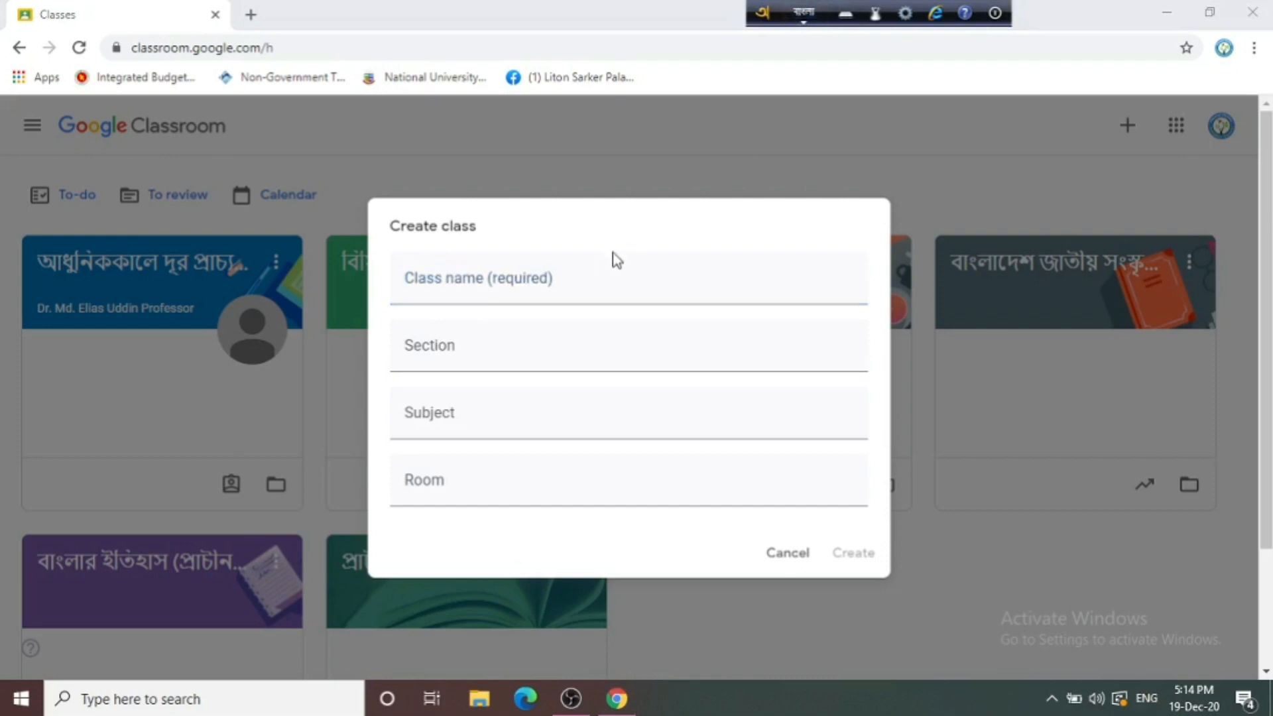
pyautogui.click(395, 301)
pyautogui.write('অনার্স ১ম বর্ষ')
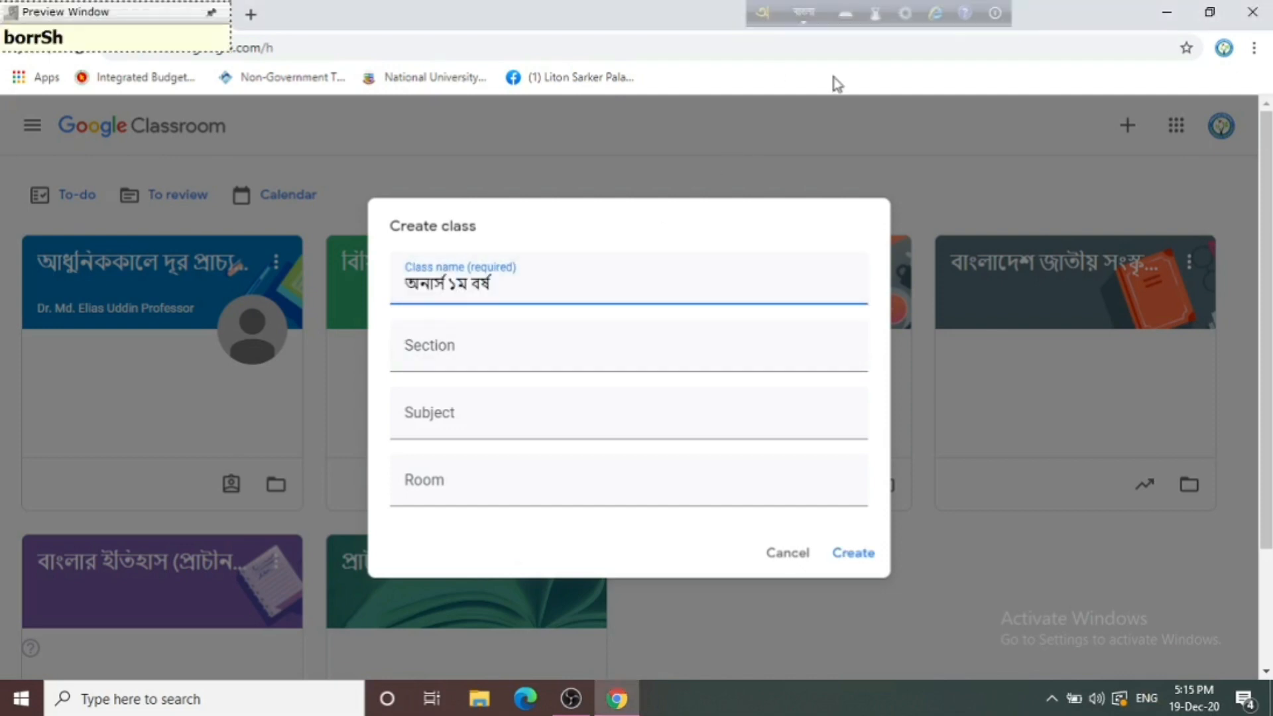
pyautogui.click(528, 349)
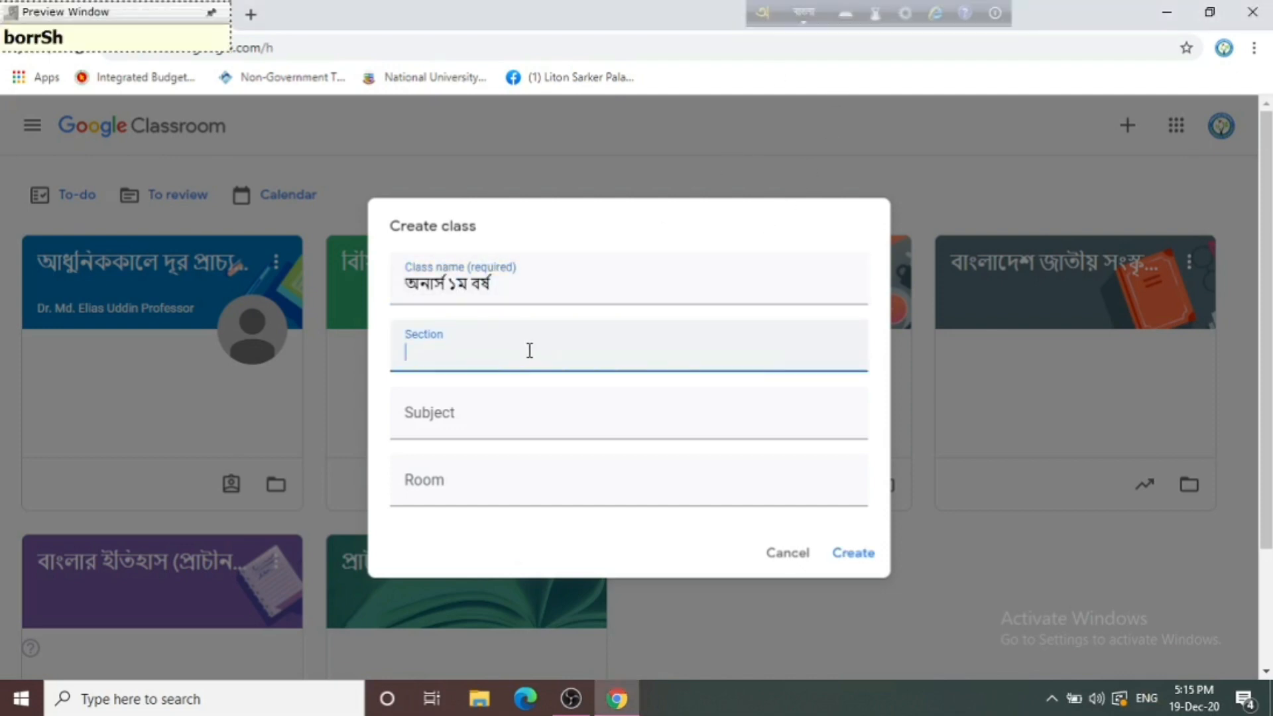
pyautogui.click(495, 422)
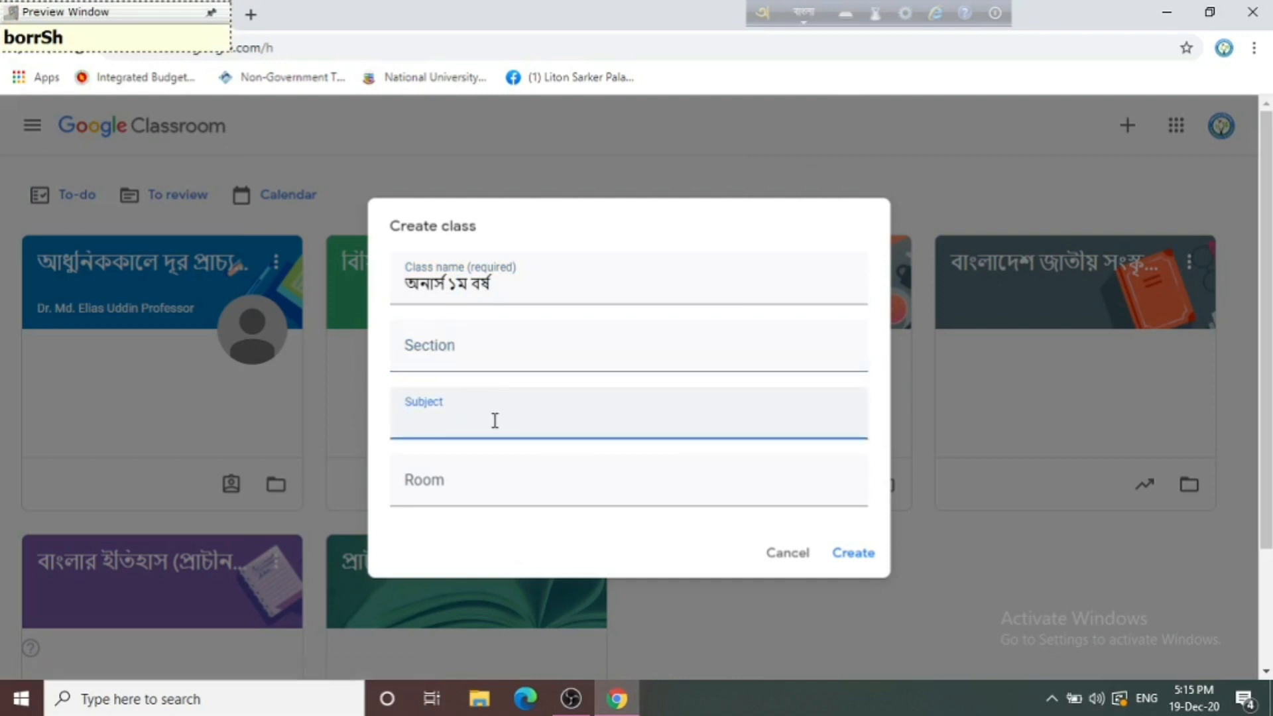
pyautogui.write('swadh')
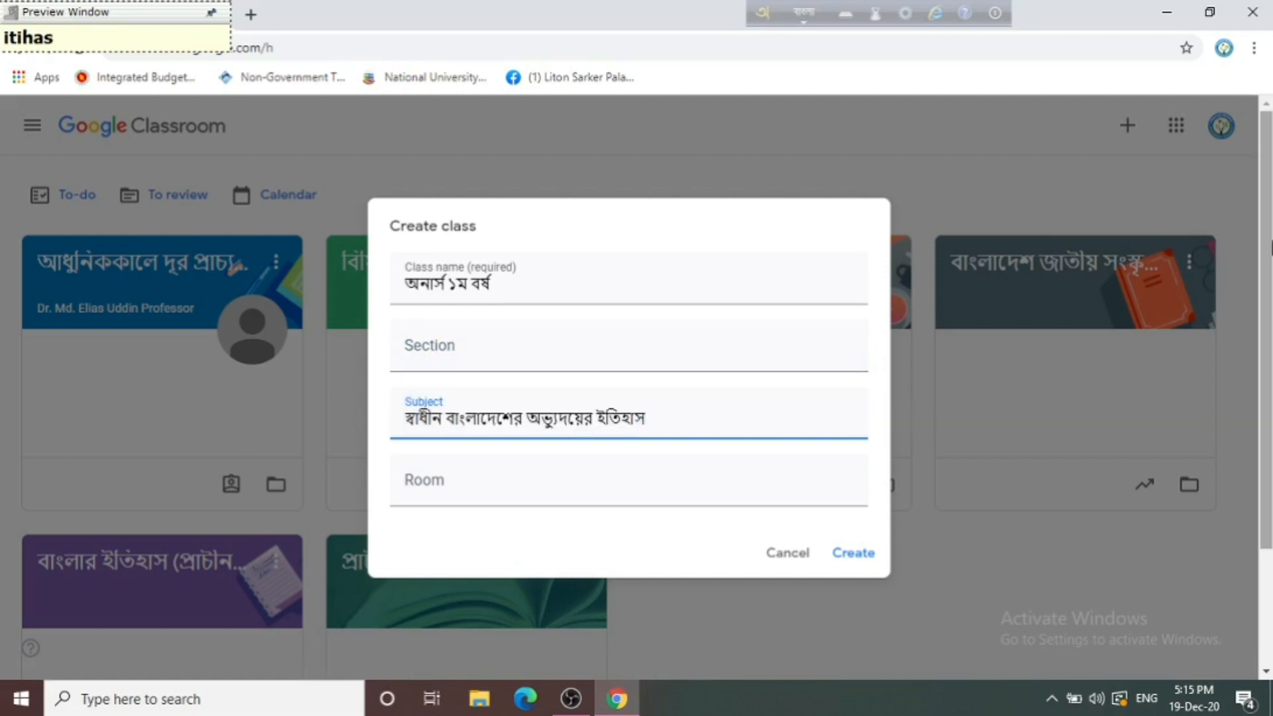
pyautogui.click(486, 477)
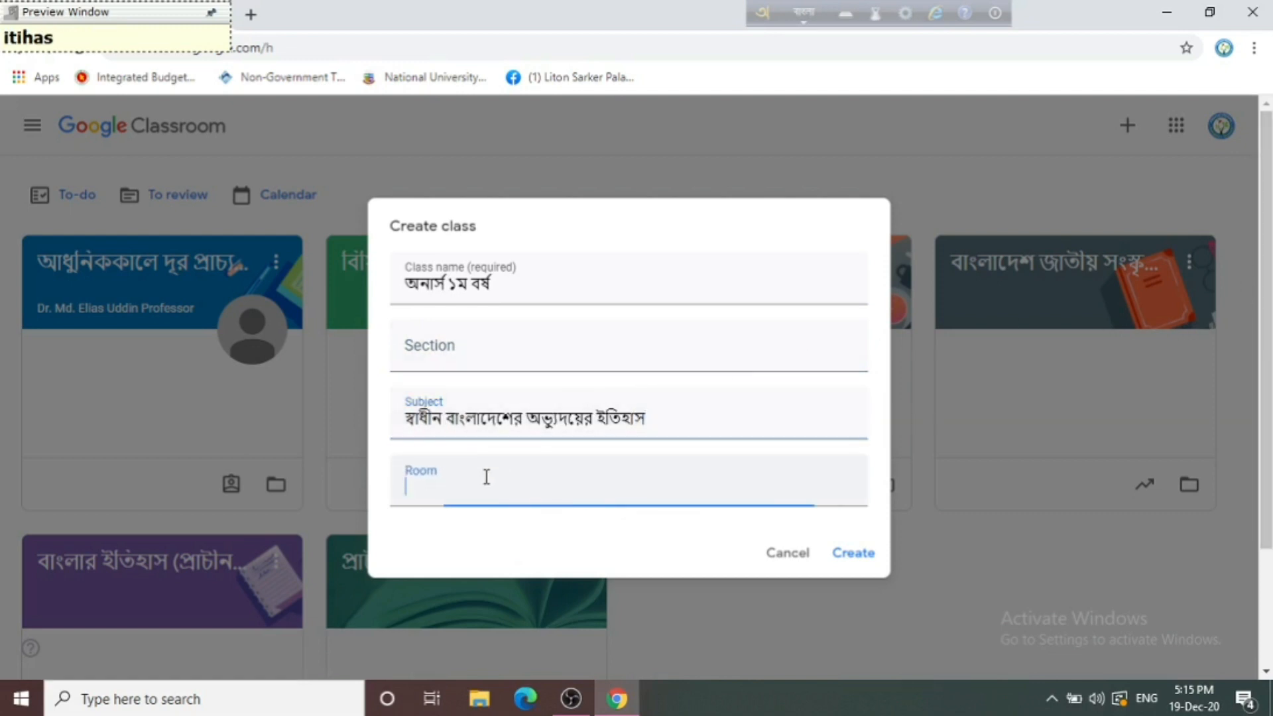
pyautogui.write('201')
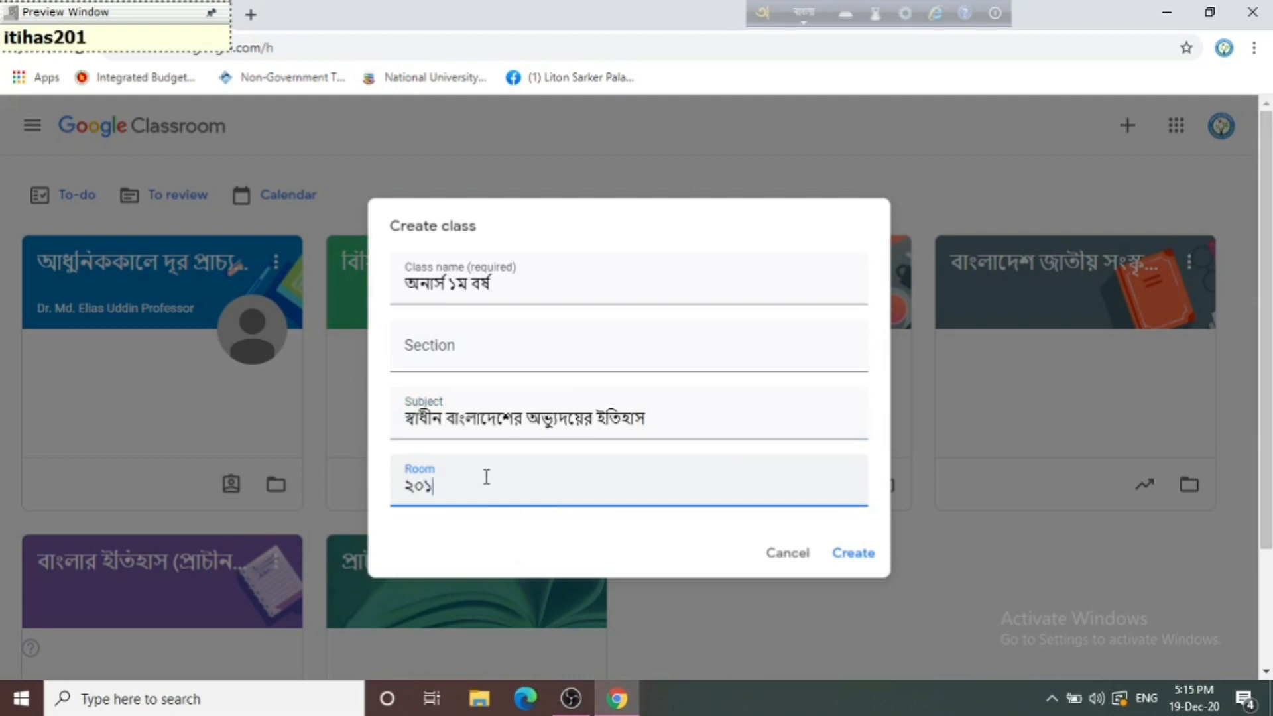
pyautogui.click(851, 556)
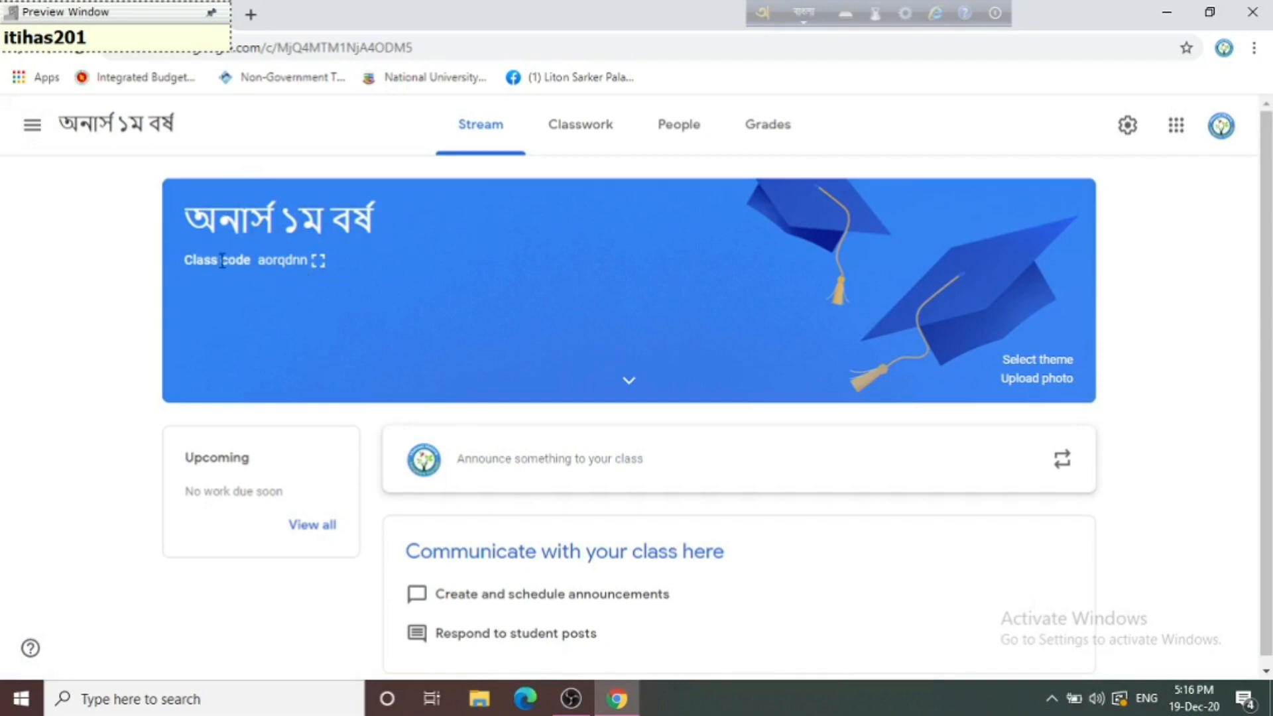
# - View the class code and examine which kinds of classwork can be created for the class
pyautogui.click(317, 264)
pyautogui.click(585, 129)
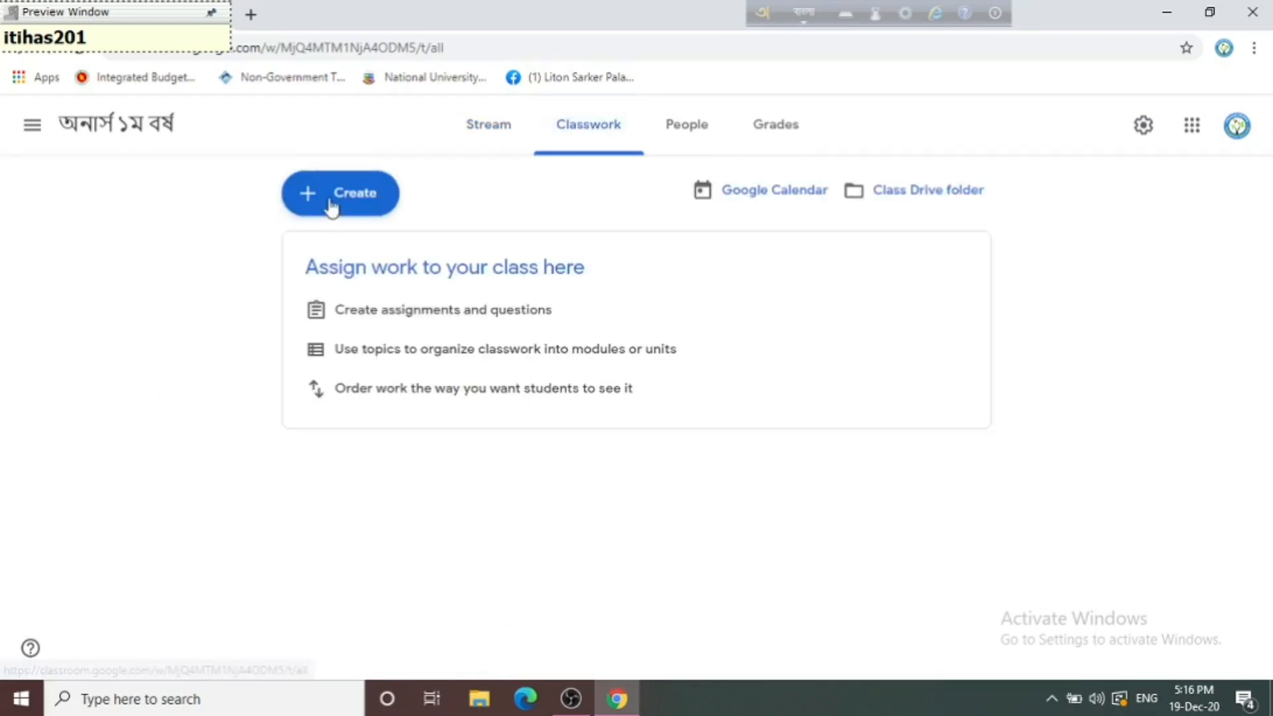
pyautogui.click(366, 199)
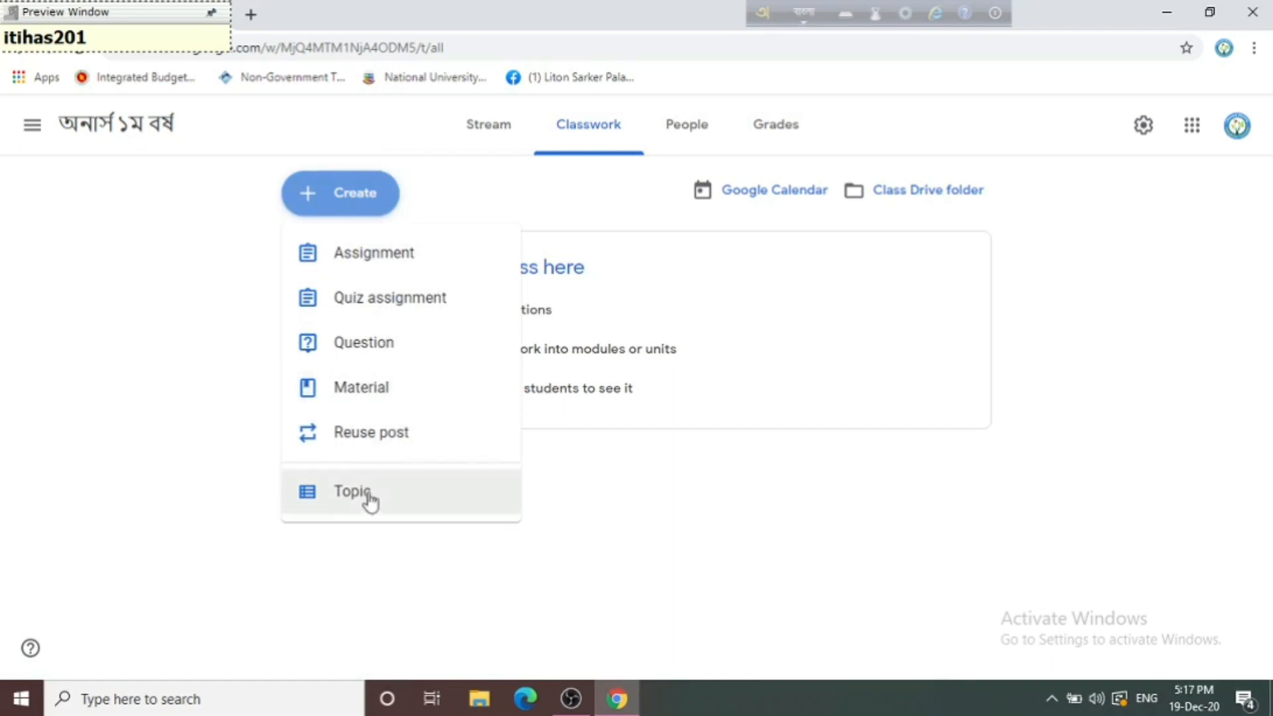
pyautogui.click(347, 203)
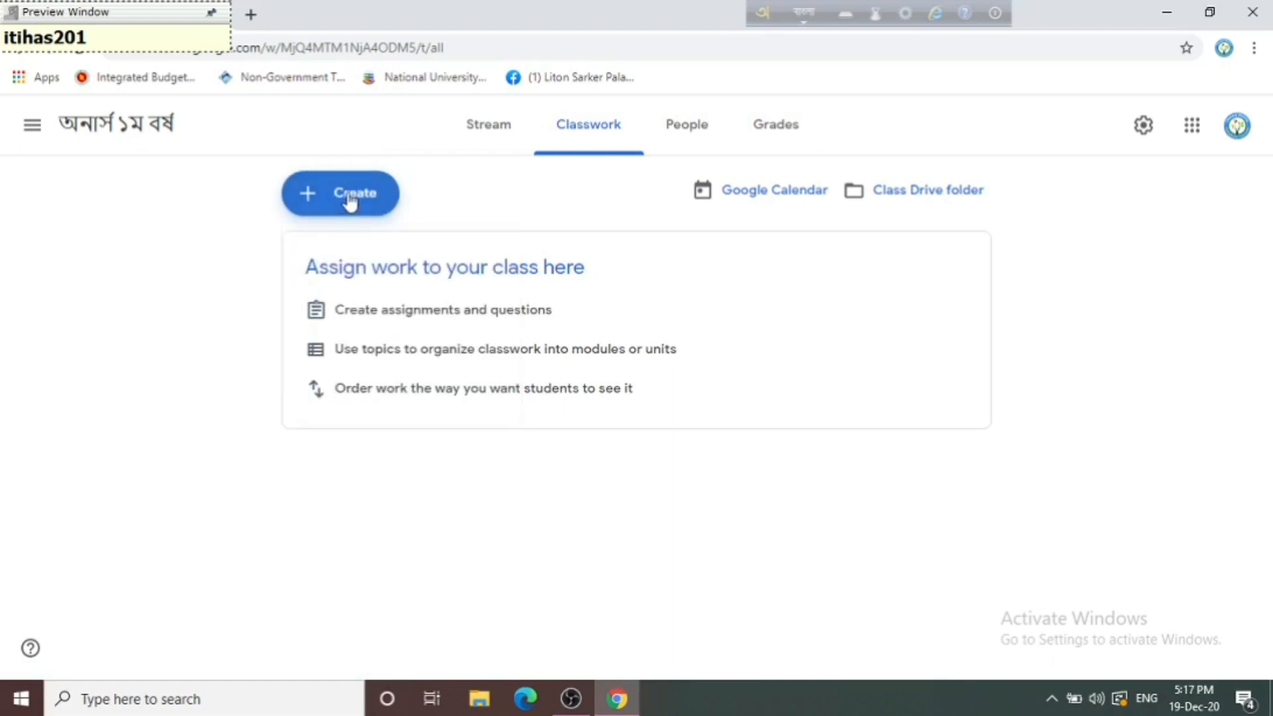
# - Examine the class's teacher and student invitation forms without inviting anyone, and view the Grades page
pyautogui.click(687, 130)
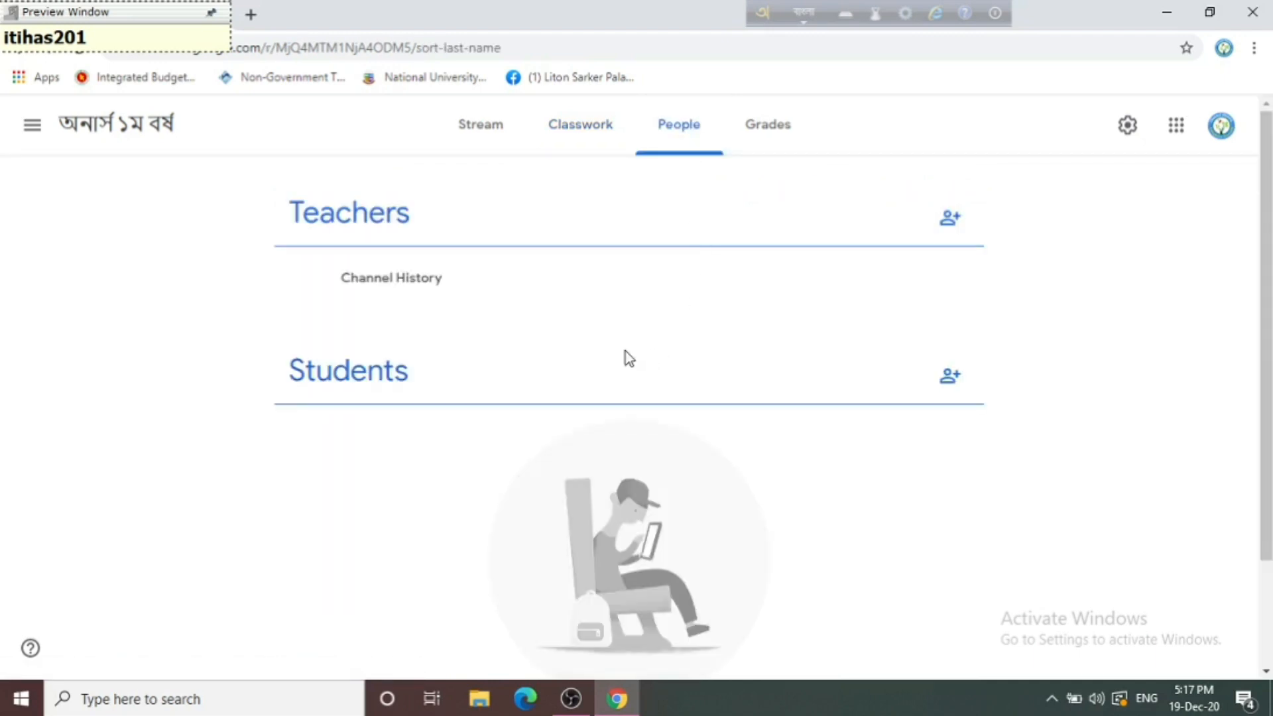
pyautogui.click(949, 217)
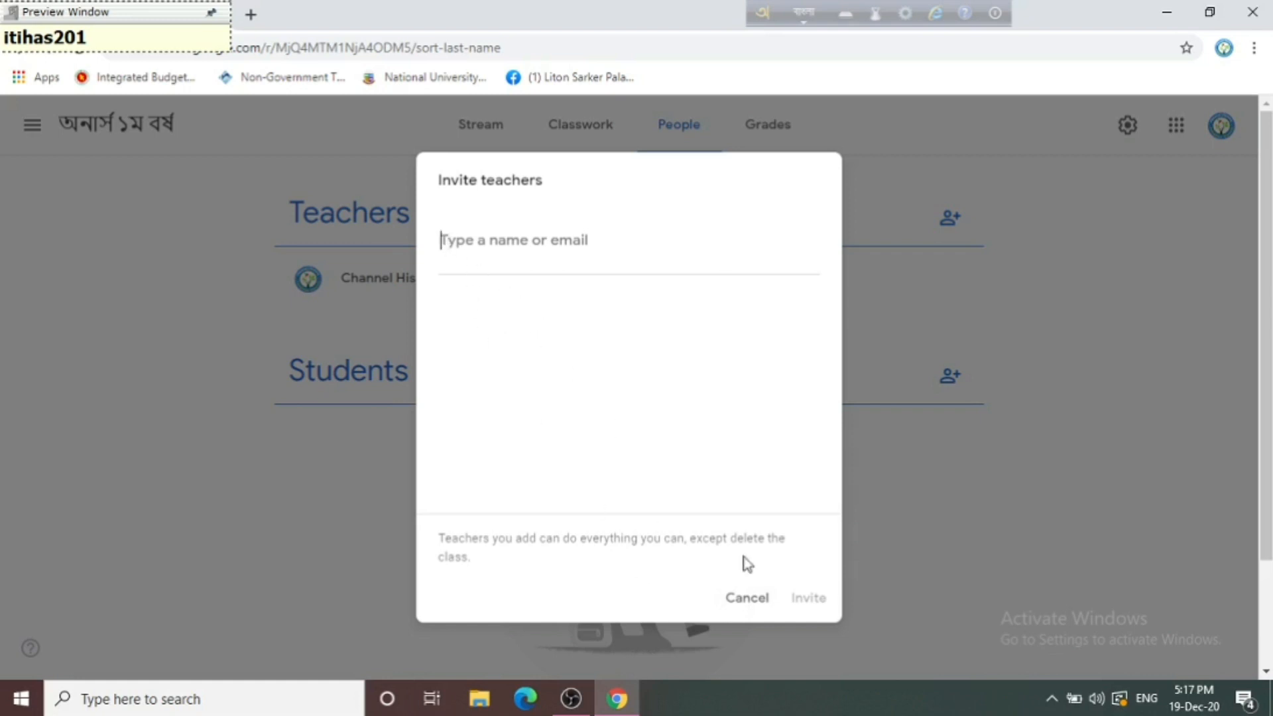
pyautogui.click(738, 601)
pyautogui.scroll(-2, 663, 611)
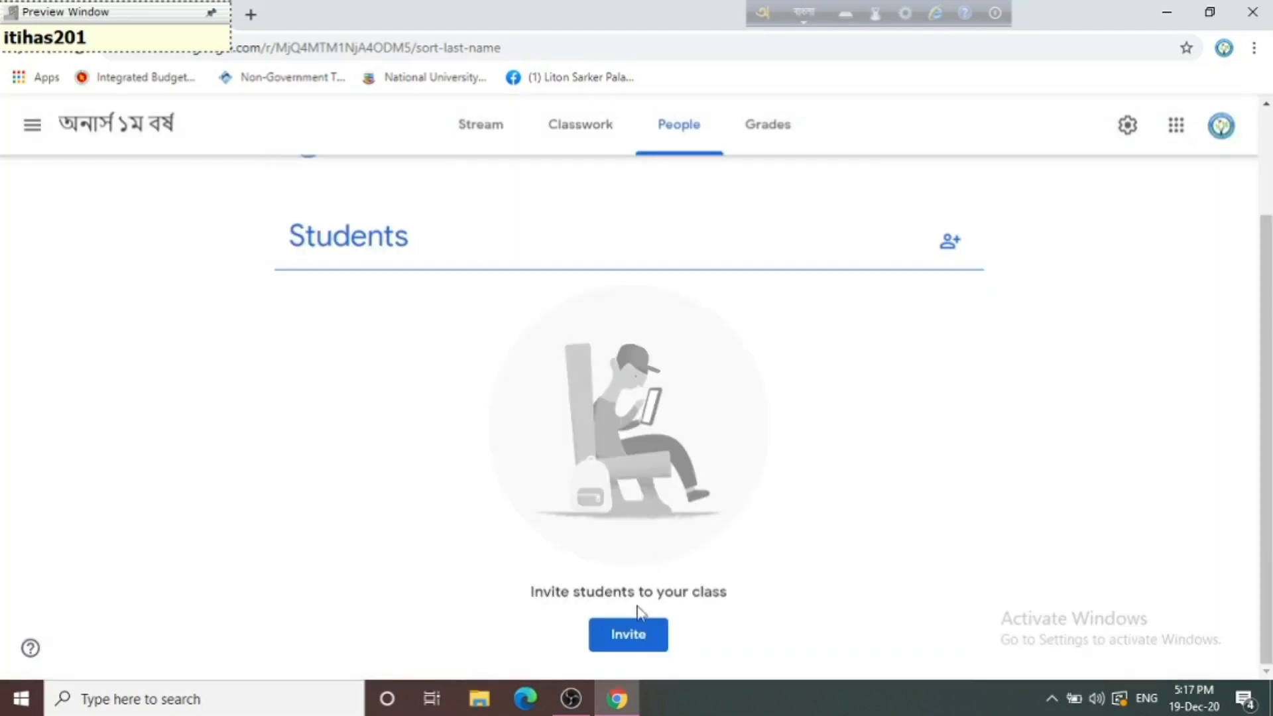
pyautogui.click(646, 628)
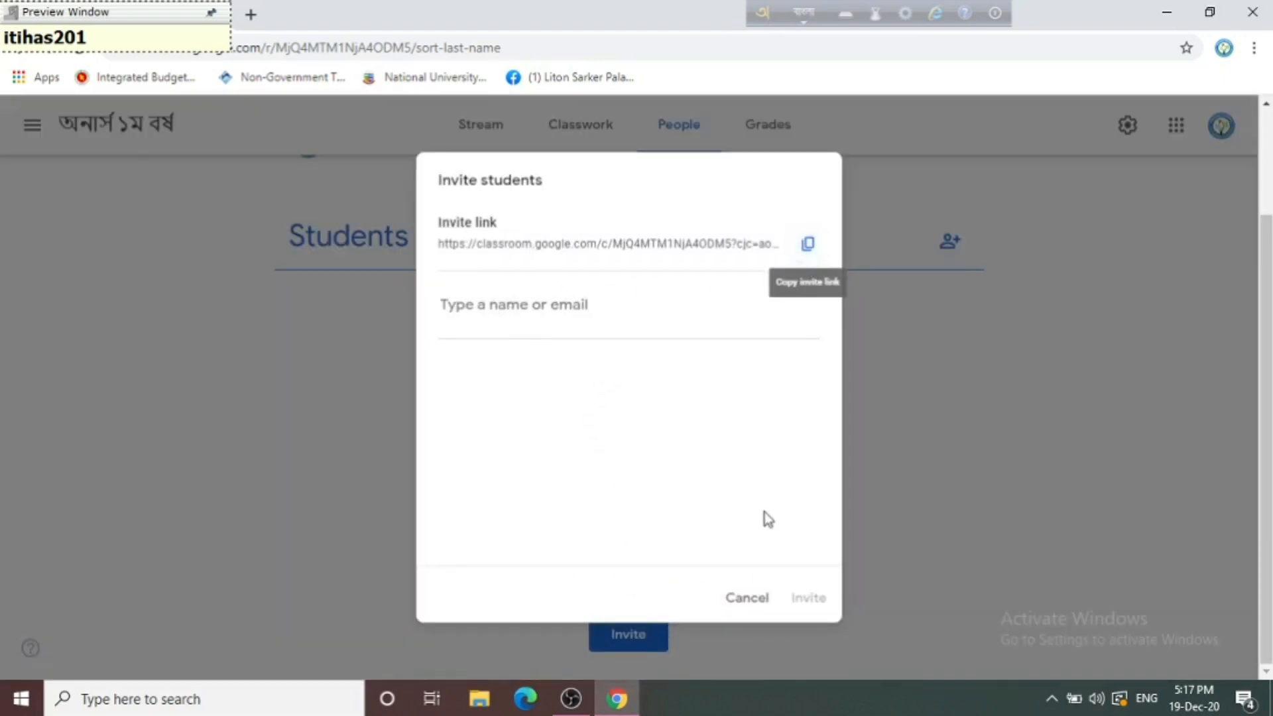
pyautogui.click(751, 599)
pyautogui.scroll(2, 833, 494)
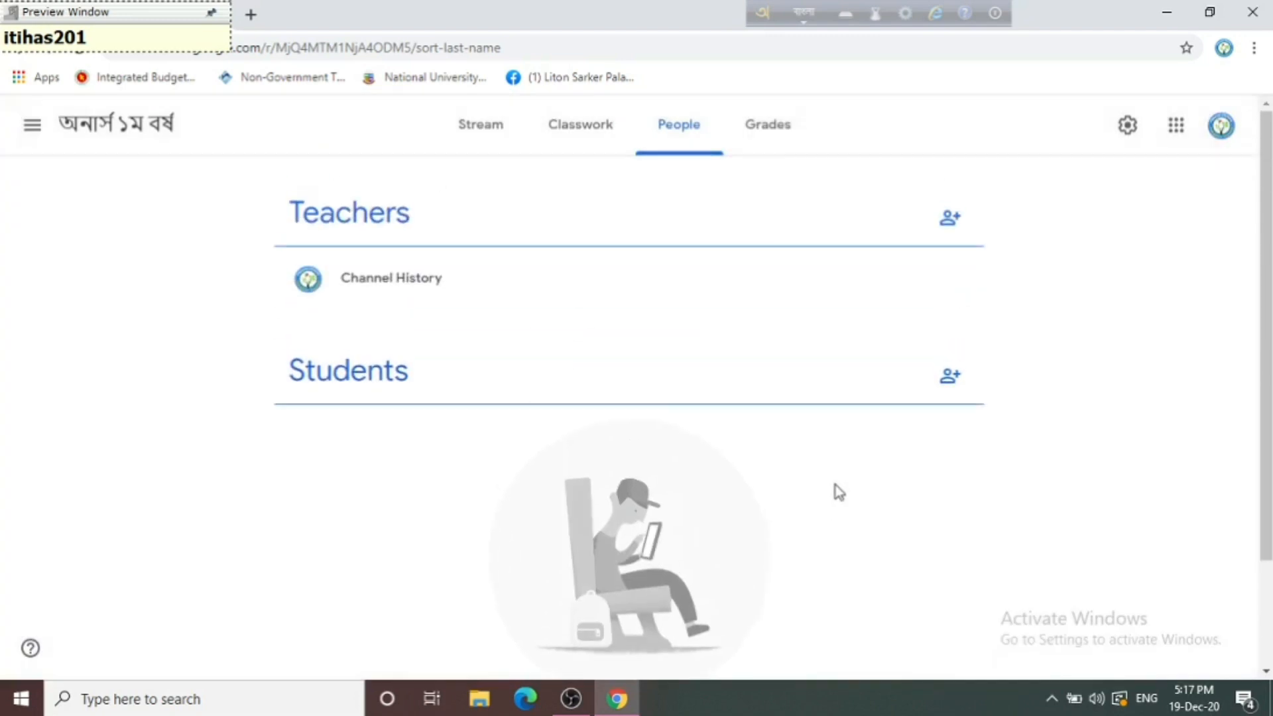
pyautogui.click(781, 136)
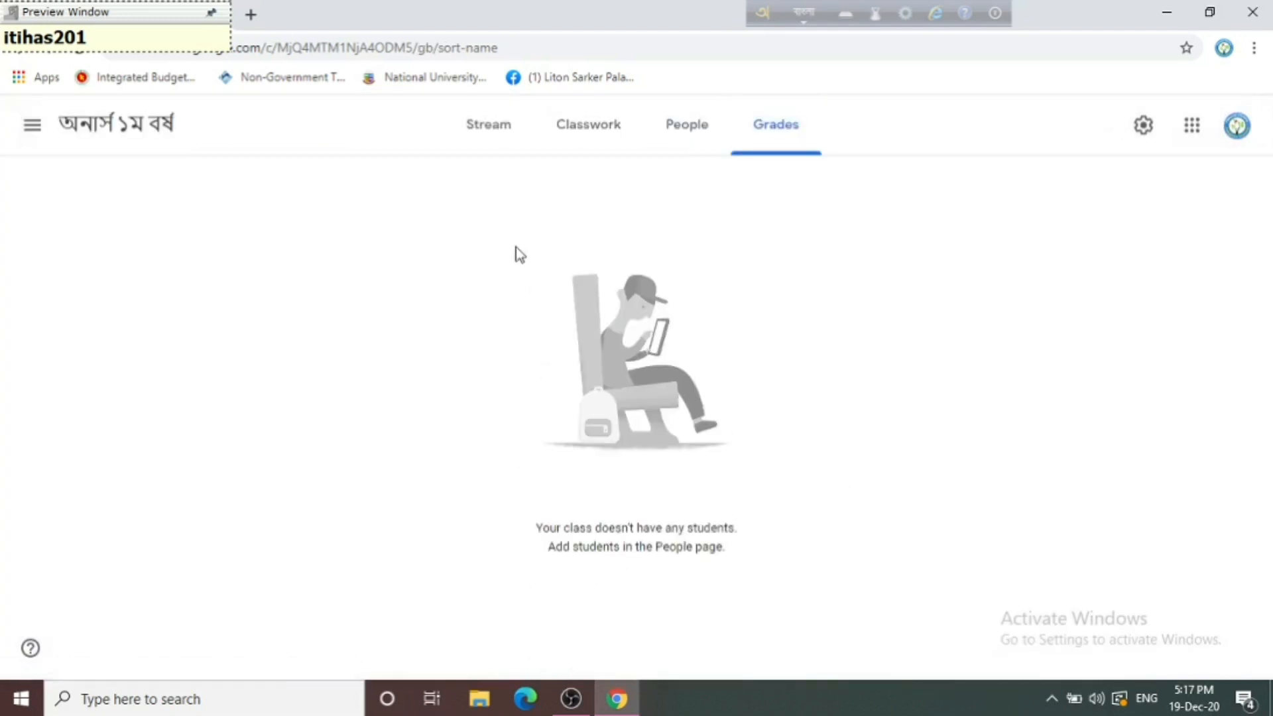
# - Return to the class stream, open the theme gallery and look through the General themes
pyautogui.click(496, 131)
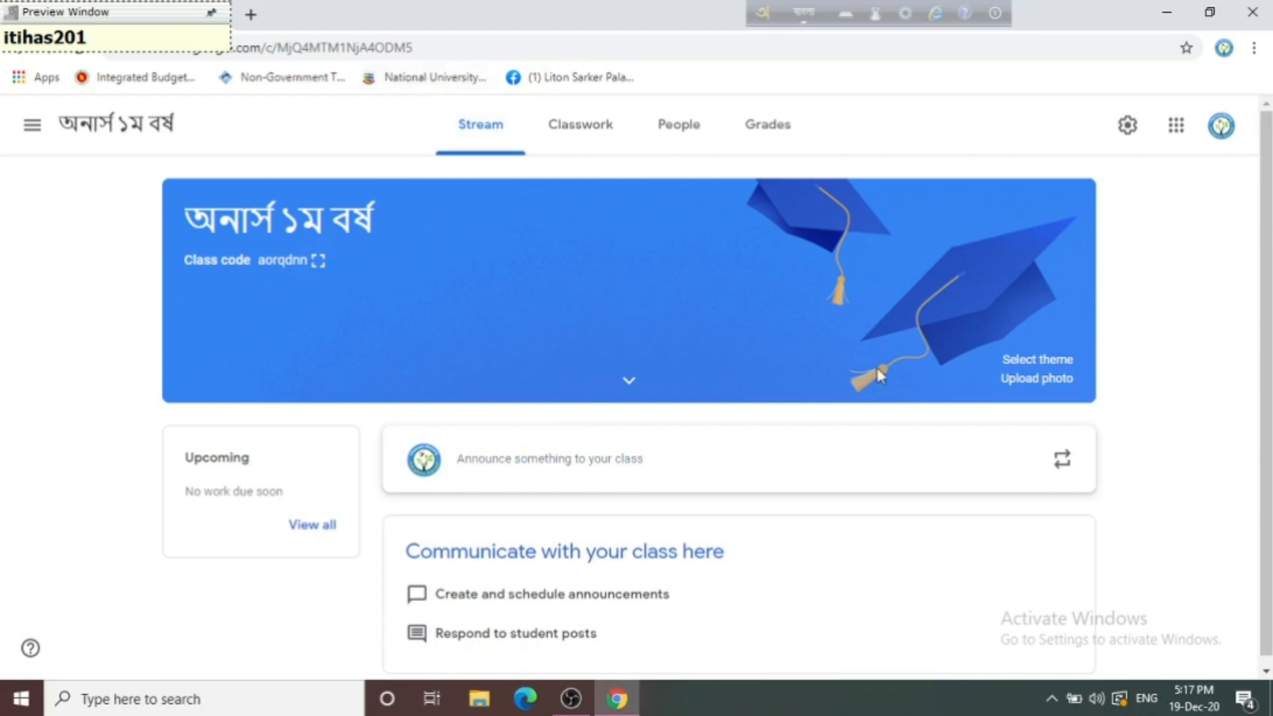
pyautogui.click(1051, 377)
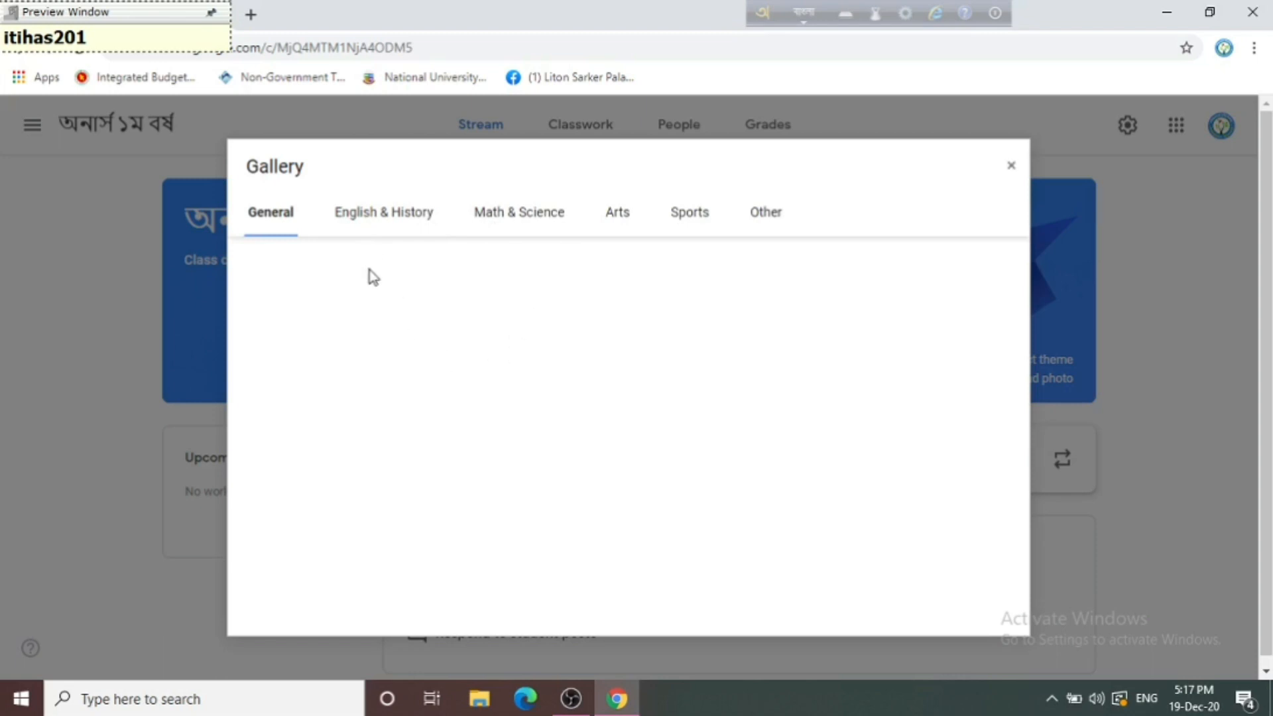
pyautogui.click(597, 463)
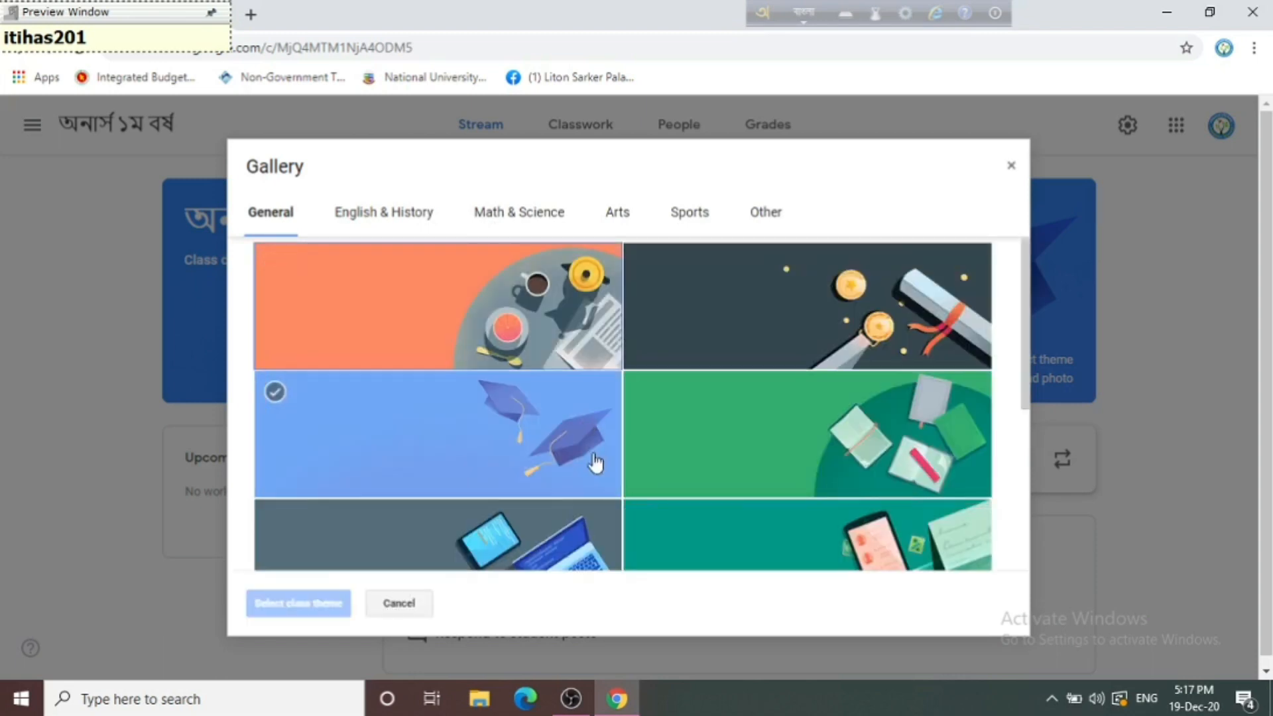
pyautogui.scroll(-4, 597, 463)
pyautogui.click(594, 462)
pyautogui.click(569, 517)
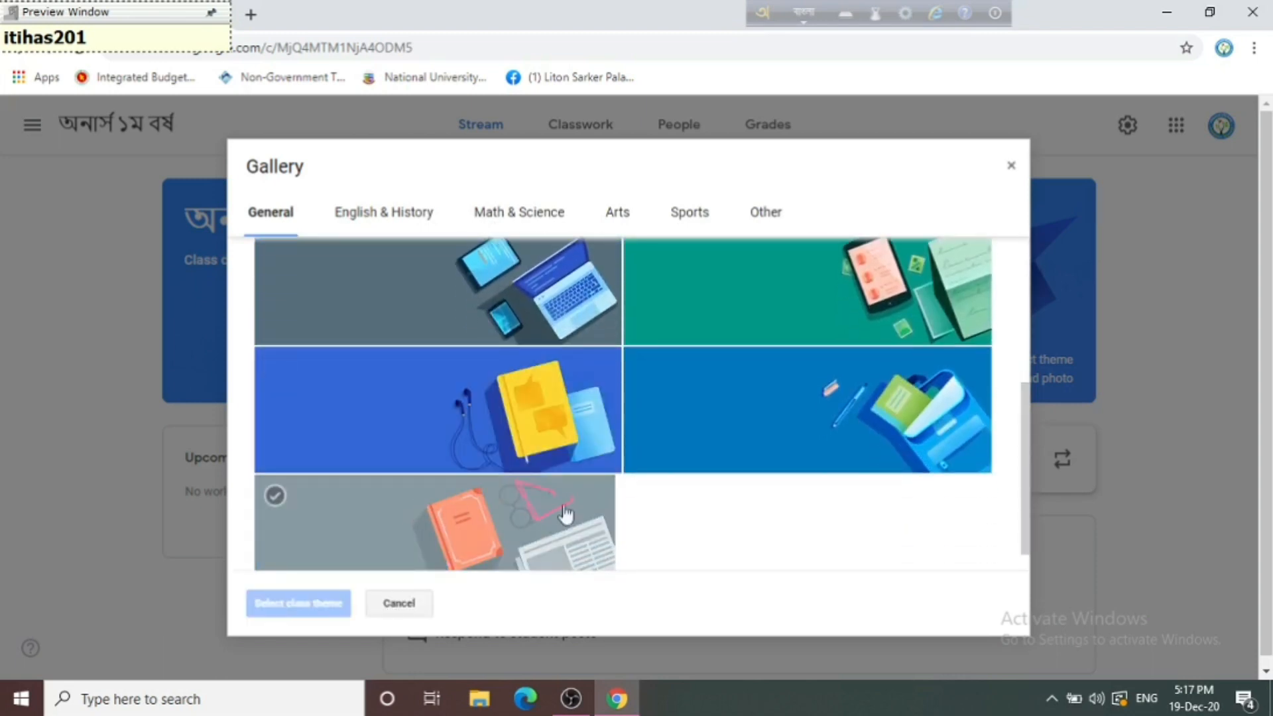
pyautogui.click(705, 464)
pyautogui.scroll(-1, 707, 484)
pyautogui.scroll(5, 707, 484)
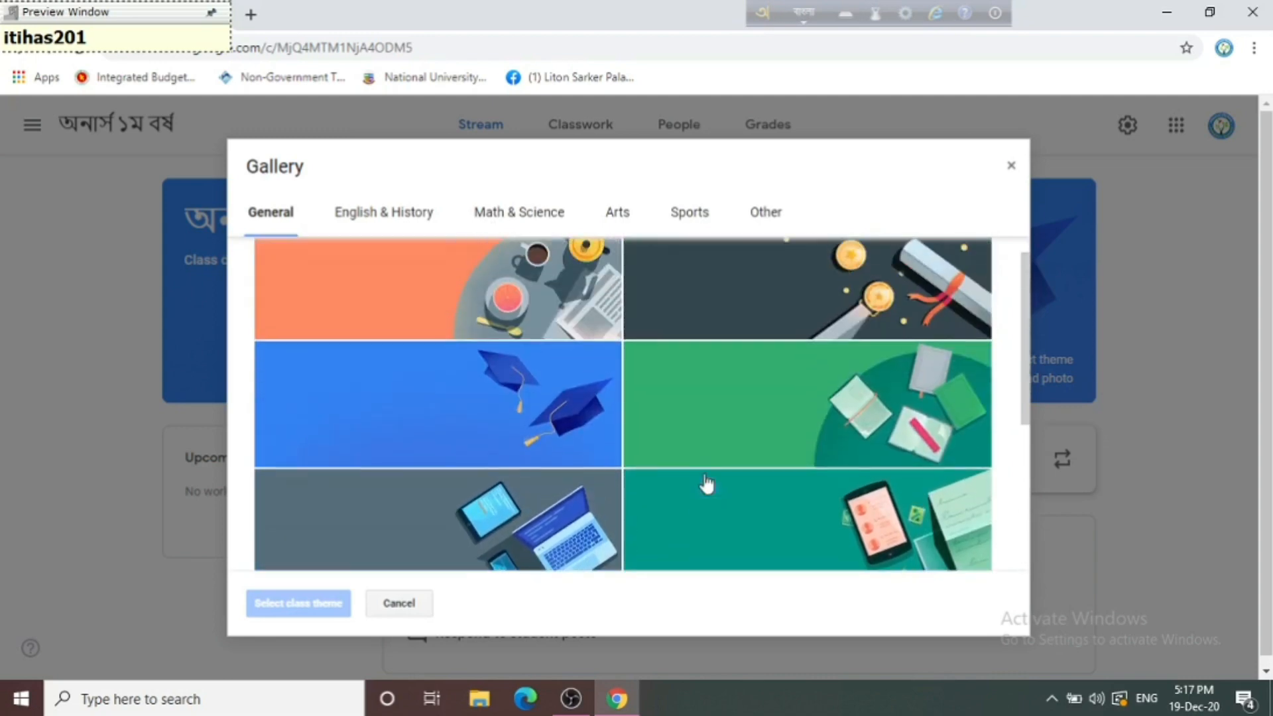
pyautogui.click(705, 484)
pyautogui.scroll(1, 729, 464)
pyautogui.click(796, 395)
pyautogui.click(403, 292)
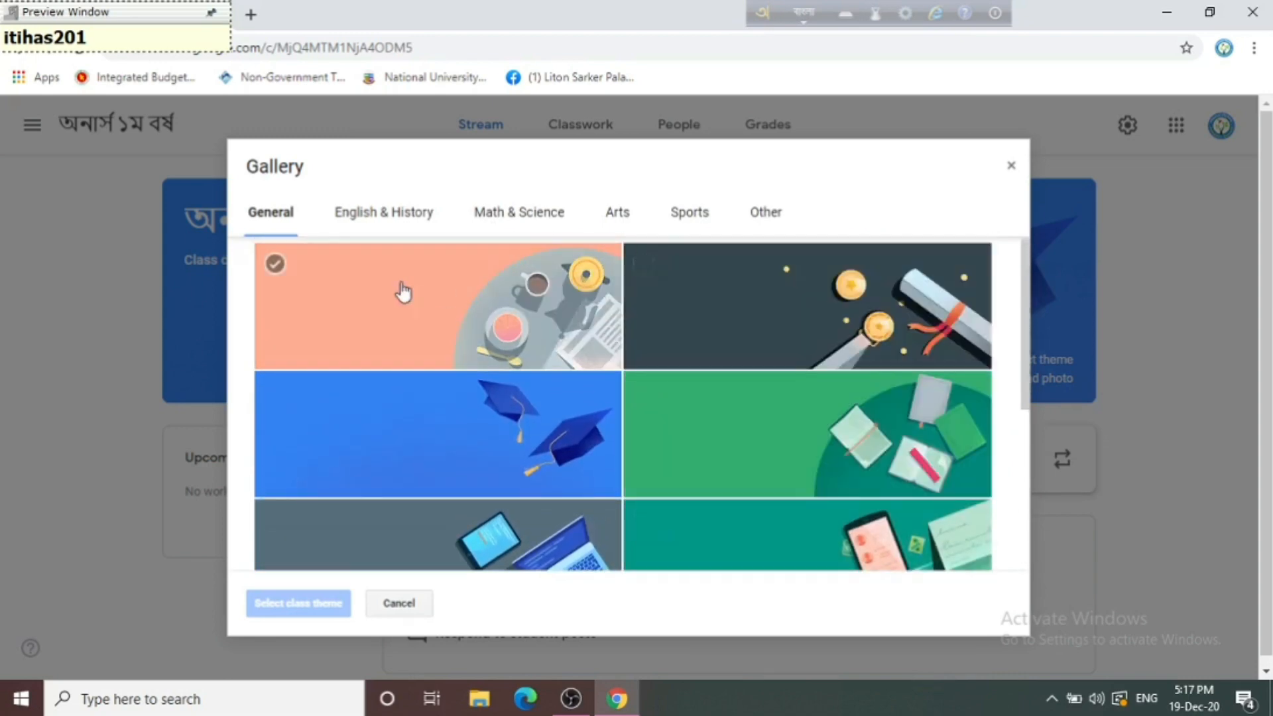
# - Apply the green globe and map theme from the English & History category as the class theme
pyautogui.click(398, 218)
pyautogui.click(361, 451)
pyautogui.scroll(-3, 523, 398)
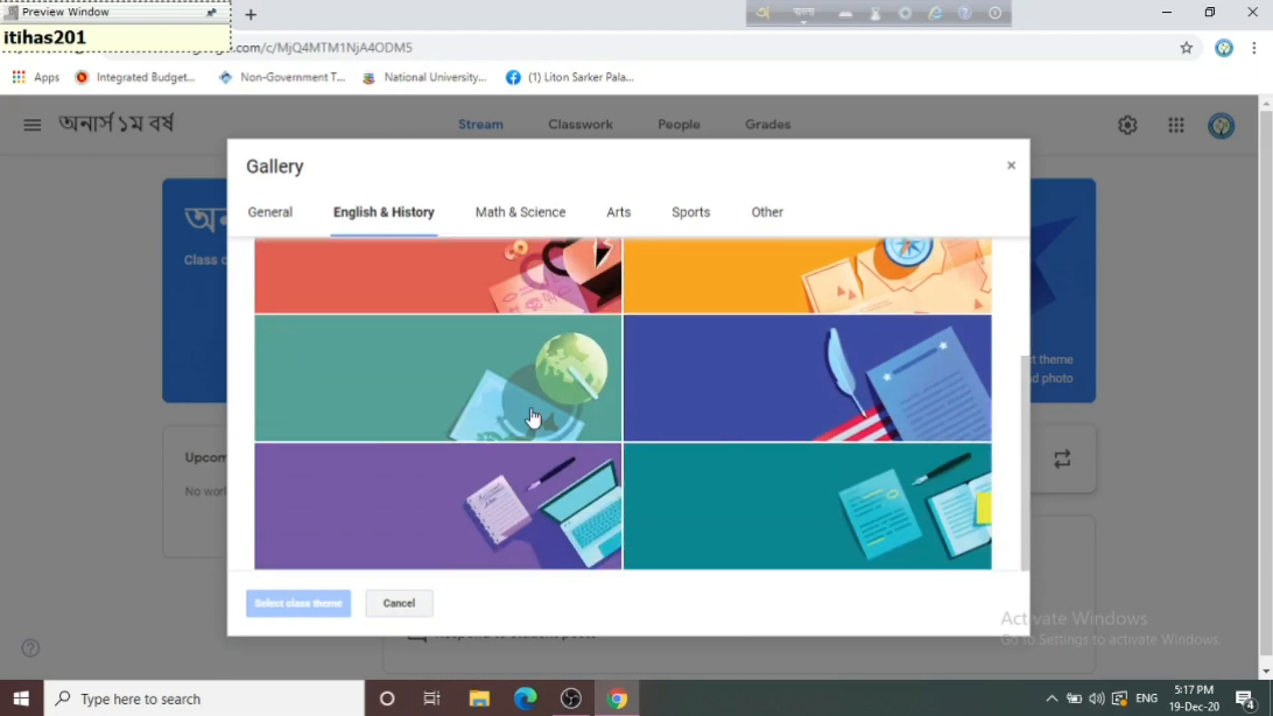
pyautogui.click(457, 383)
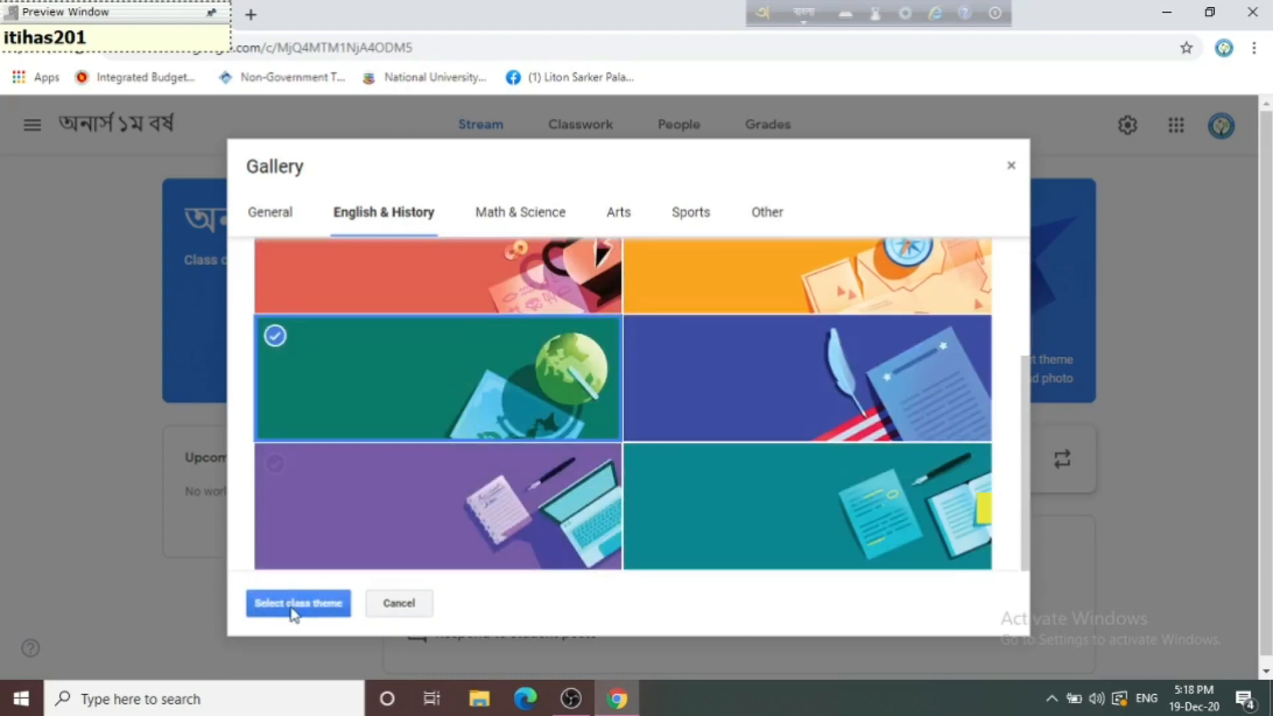
pyautogui.click(286, 605)
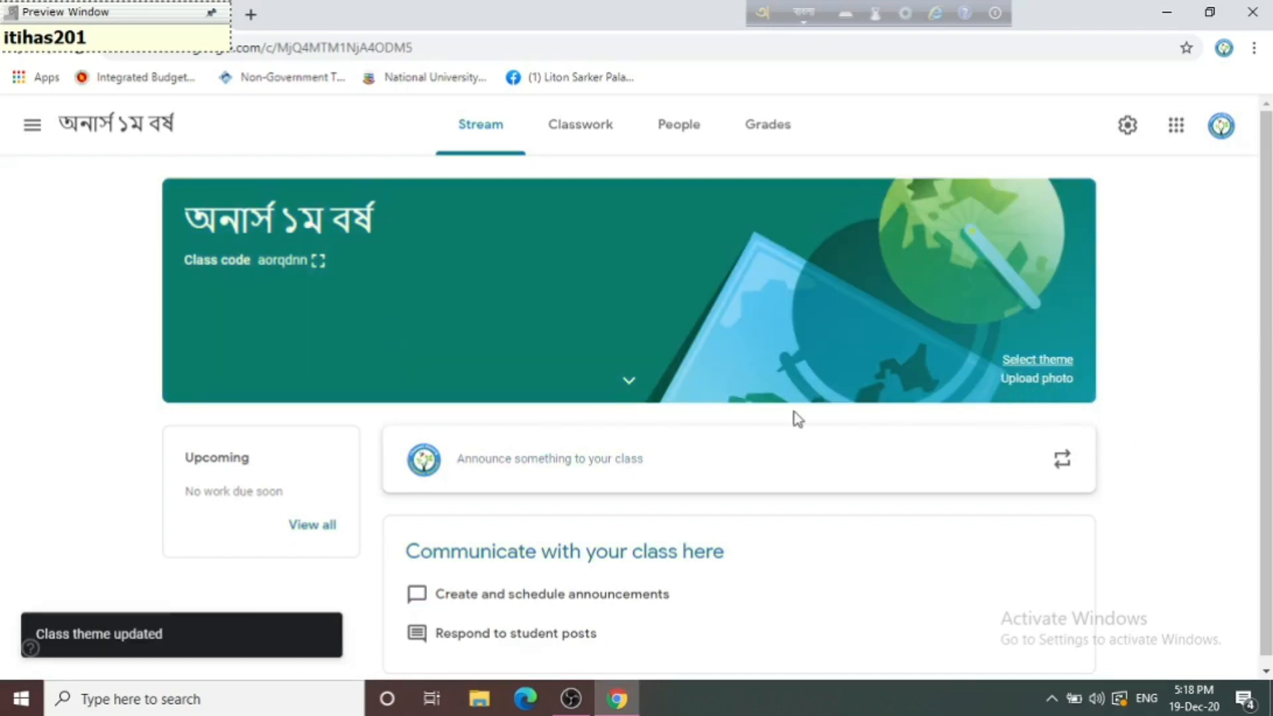
pyautogui.scroll(-1, 159, 502)
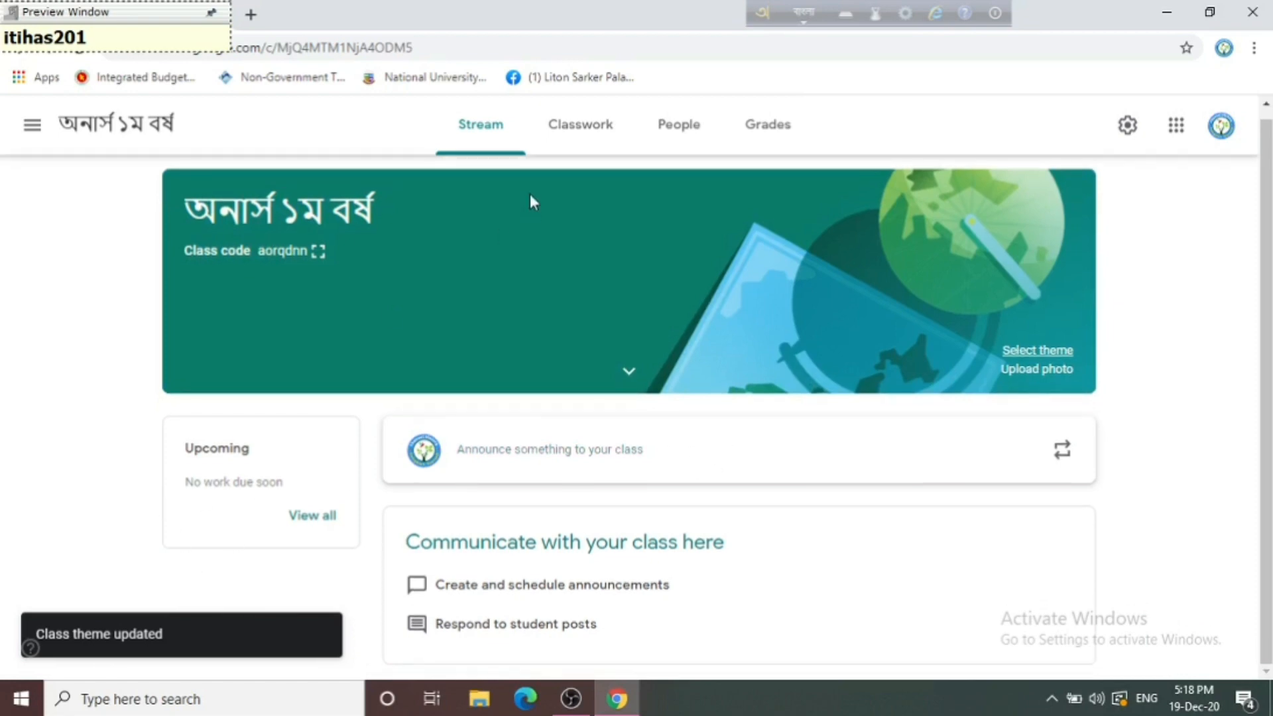
# - Create a quiz assignment in the class's classwork and title it মুক্তিযুদ্ধ ১৯৭১, leaving the instructions blank
pyautogui.click(582, 130)
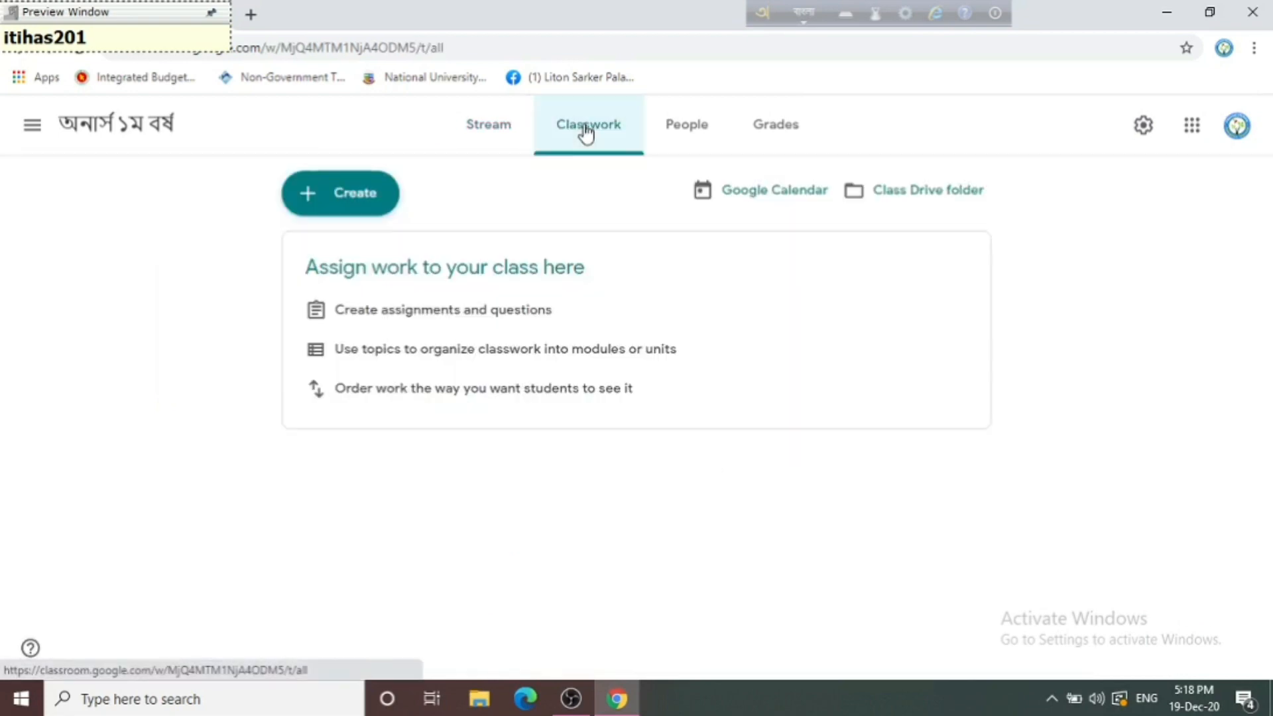
pyautogui.click(336, 195)
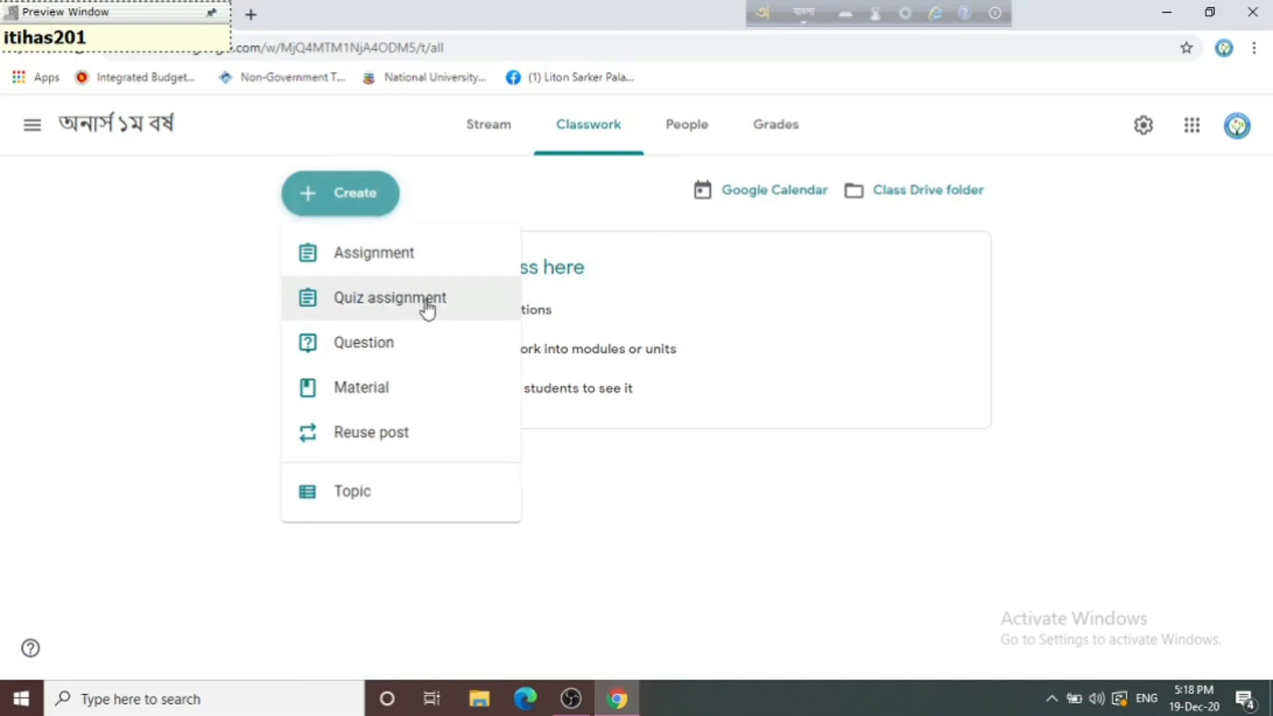
pyautogui.click(365, 311)
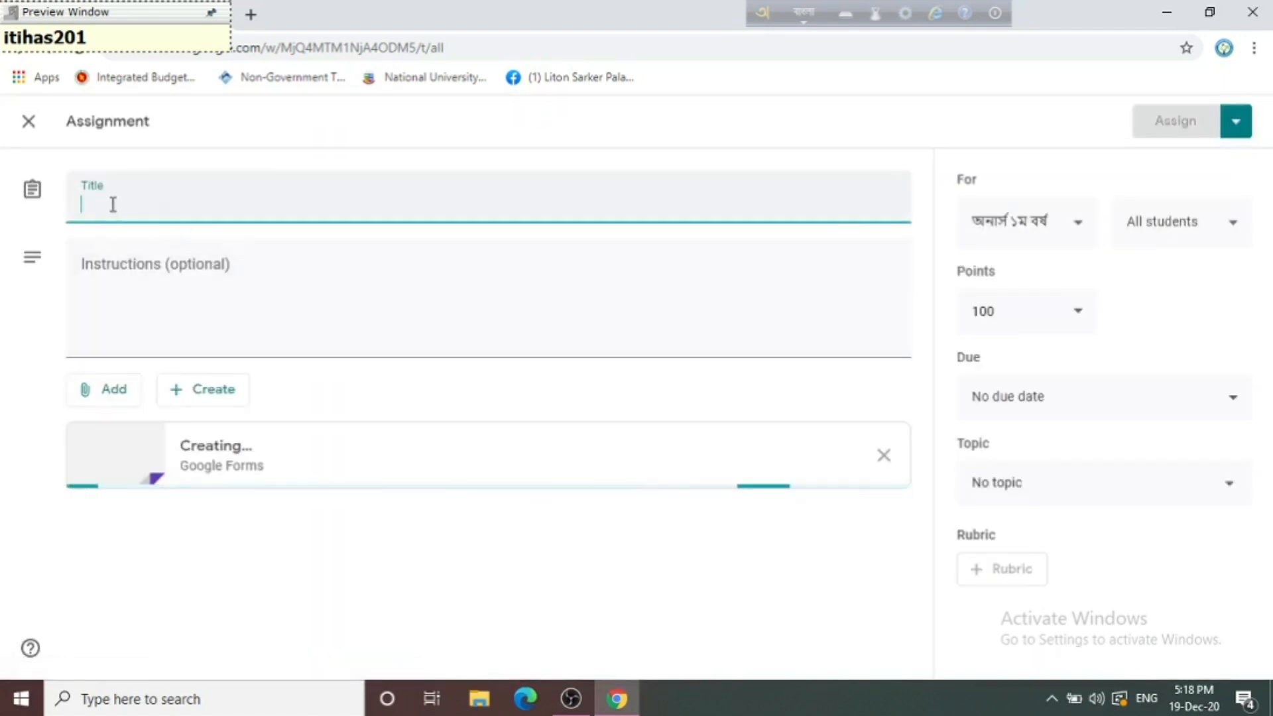
pyautogui.write('মুক্তিযুদ্ধ ১৯৭১')
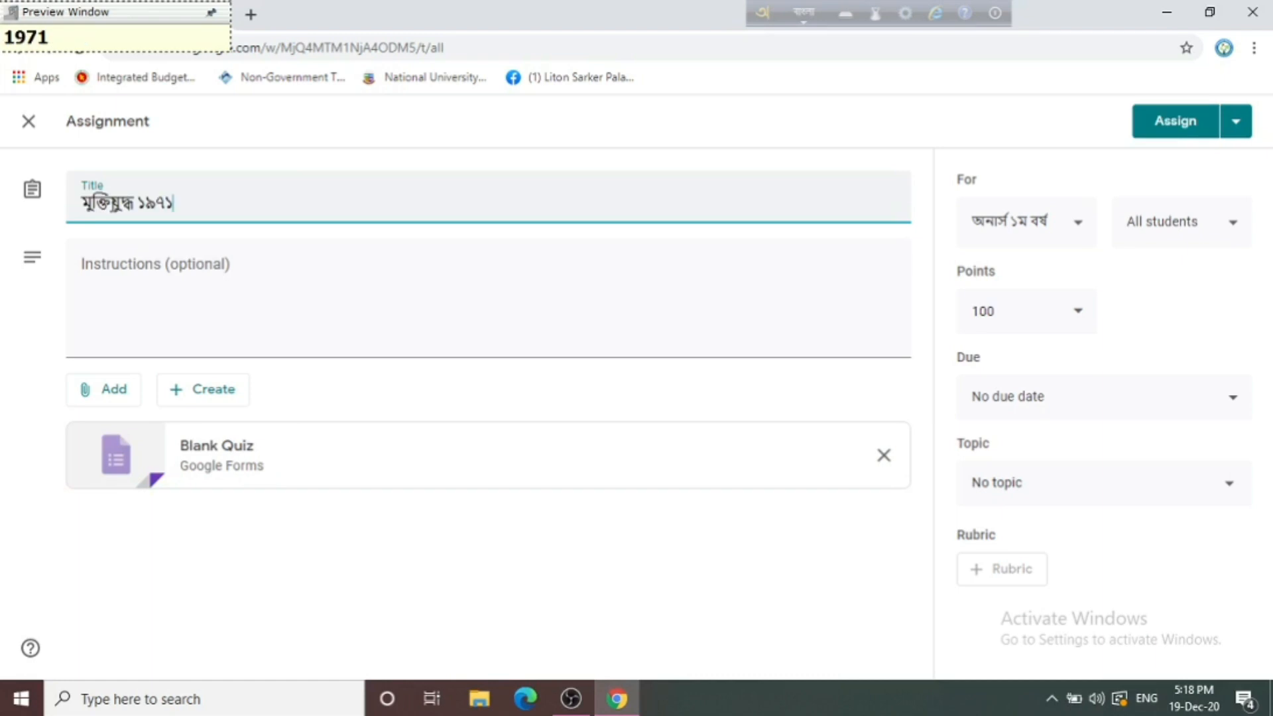
pyautogui.click(204, 305)
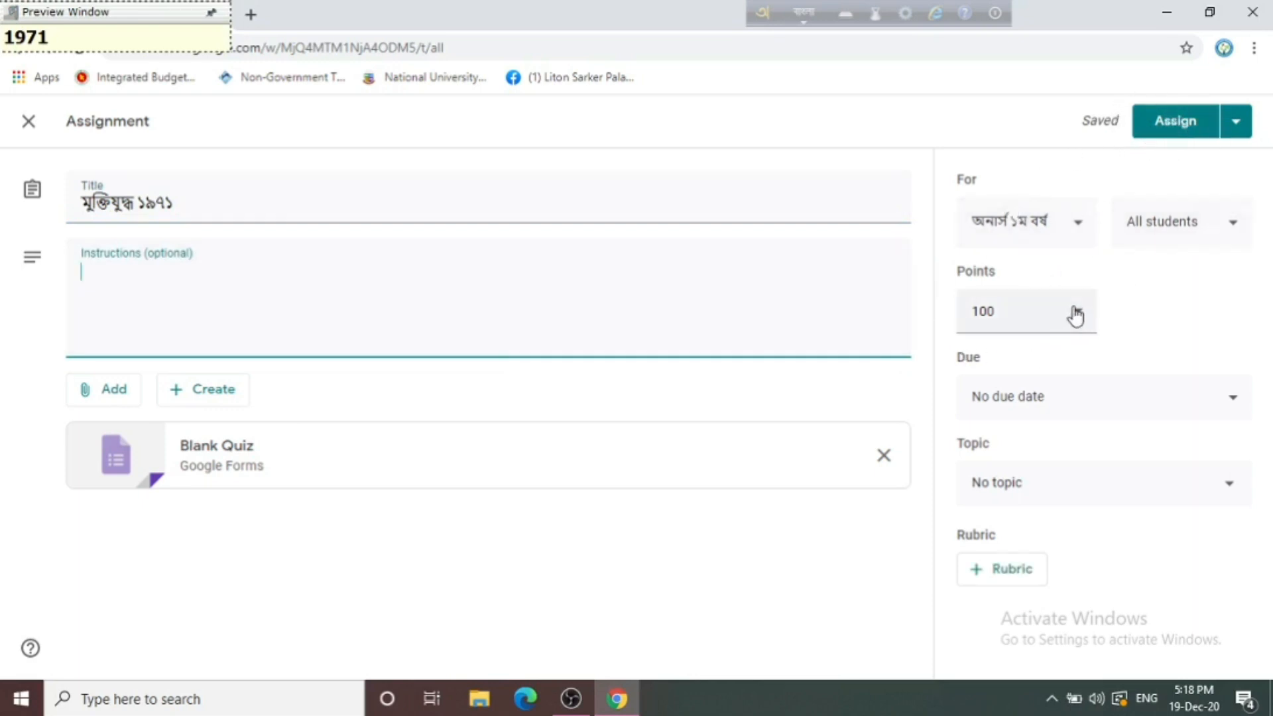
# - Try to set the assignment's points to ২০ using Bangla numerals
pyautogui.click(1021, 312)
pyautogui.press('BackSpace')
pyautogui.press('BackSpace')
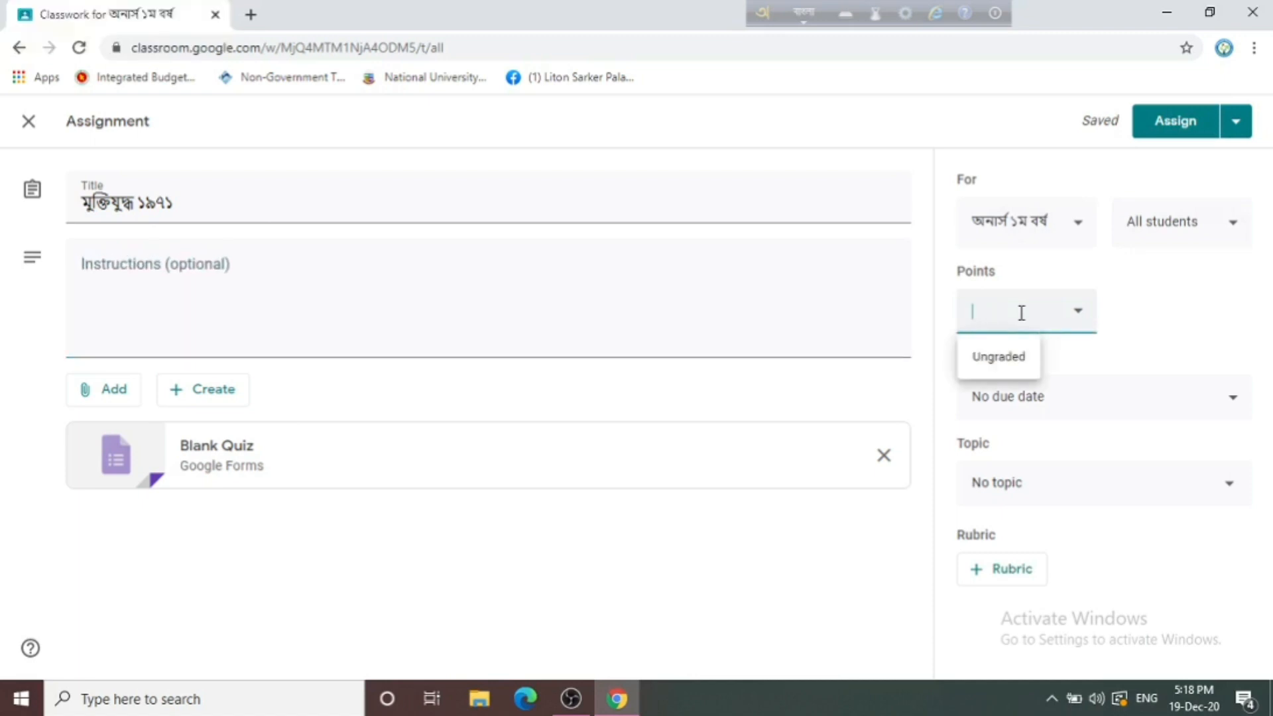
pyautogui.write('২০')
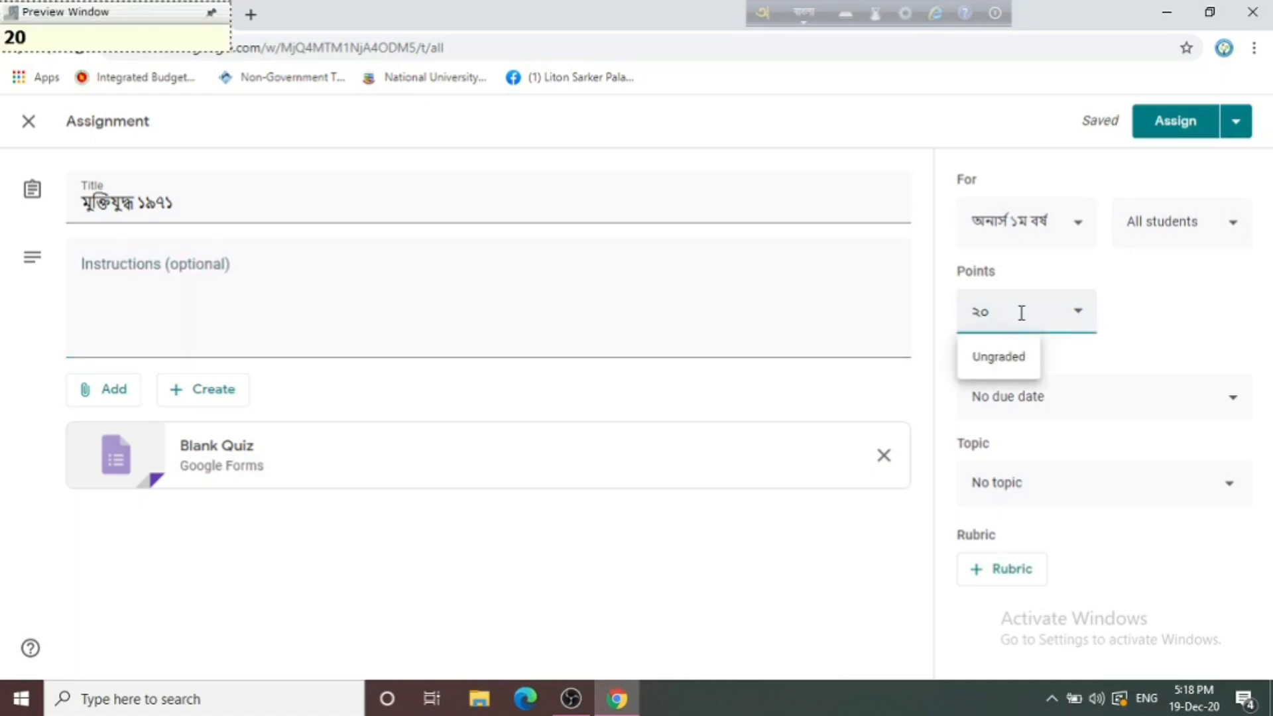
# - Set the assignment's due date to Dec 22, 2020 at 11:59 PM
pyautogui.click(1047, 403)
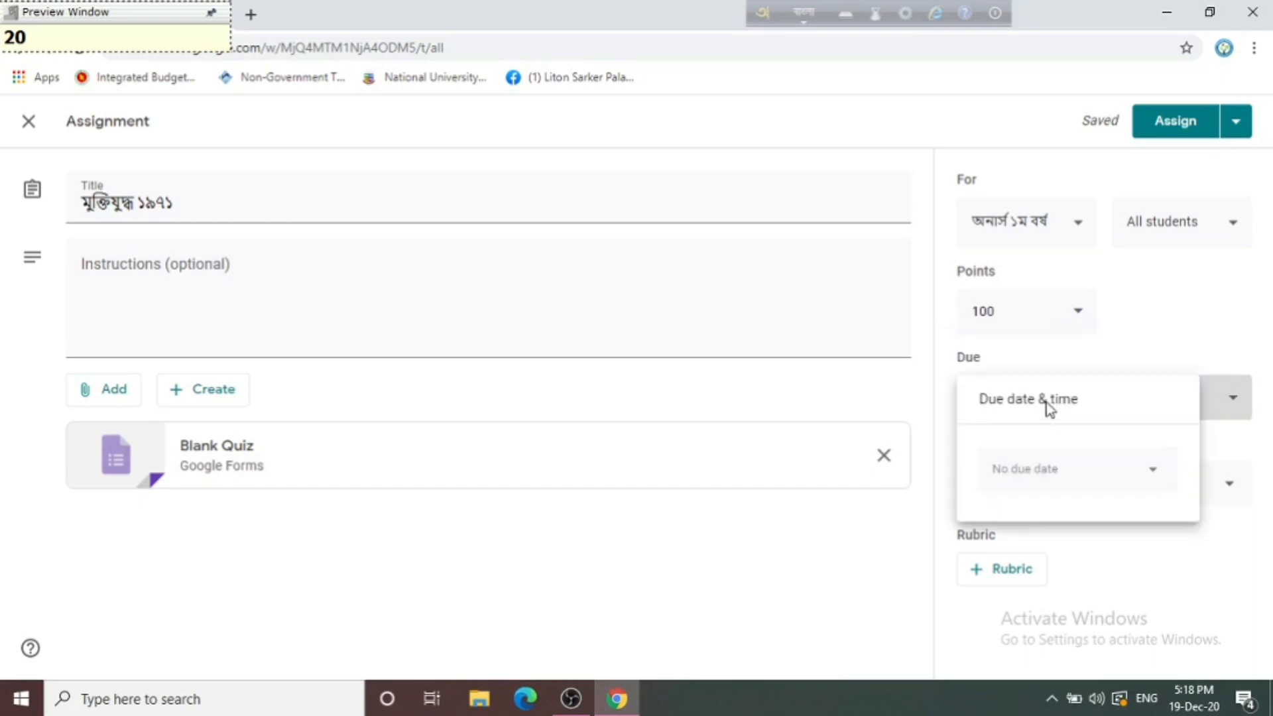
pyautogui.click(1098, 472)
pyautogui.click(1058, 398)
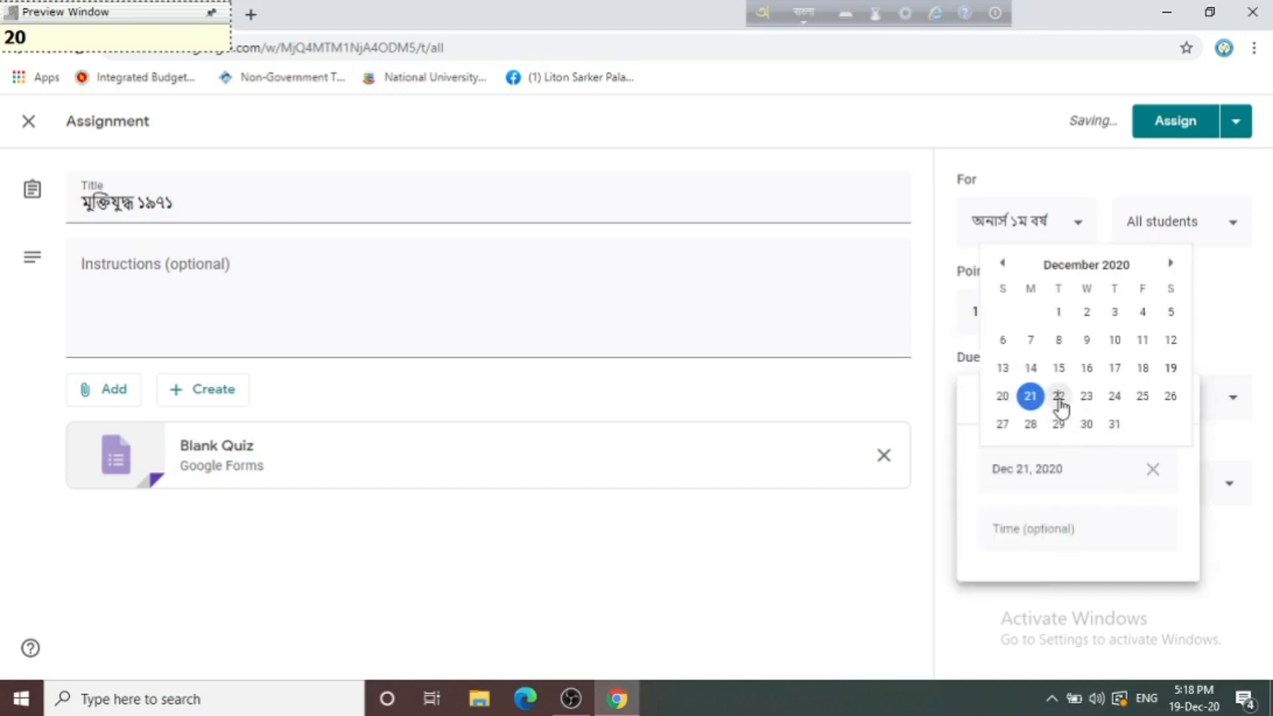
pyautogui.click(1086, 528)
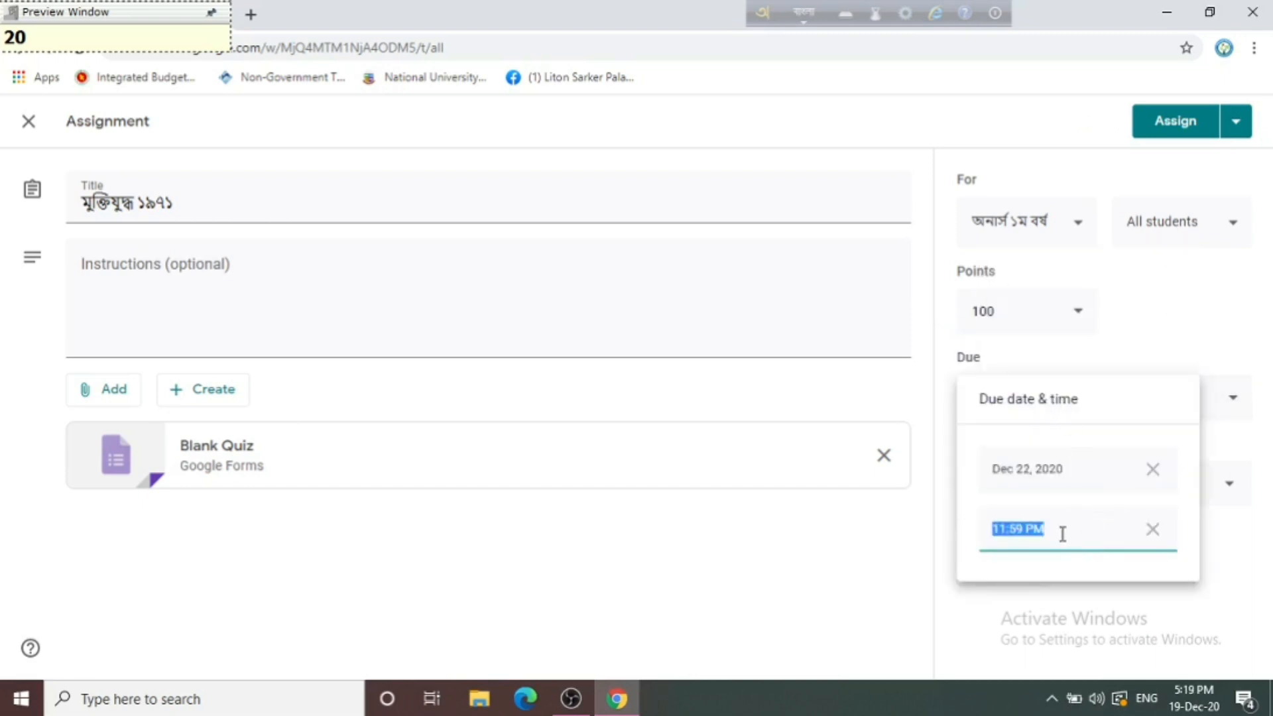
pyautogui.click(1208, 532)
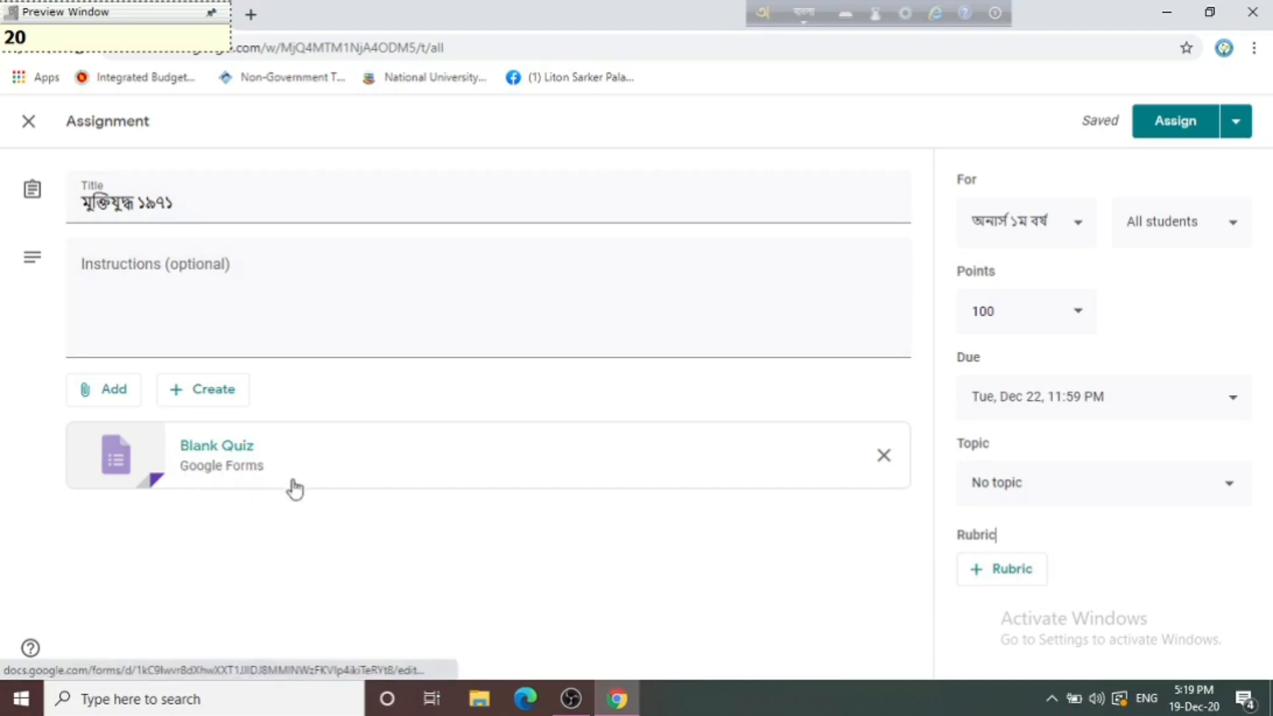
# - Open the attached Blank Quiz form and rename the form file to ক্লাস টেস্ট
pyautogui.click(197, 454)
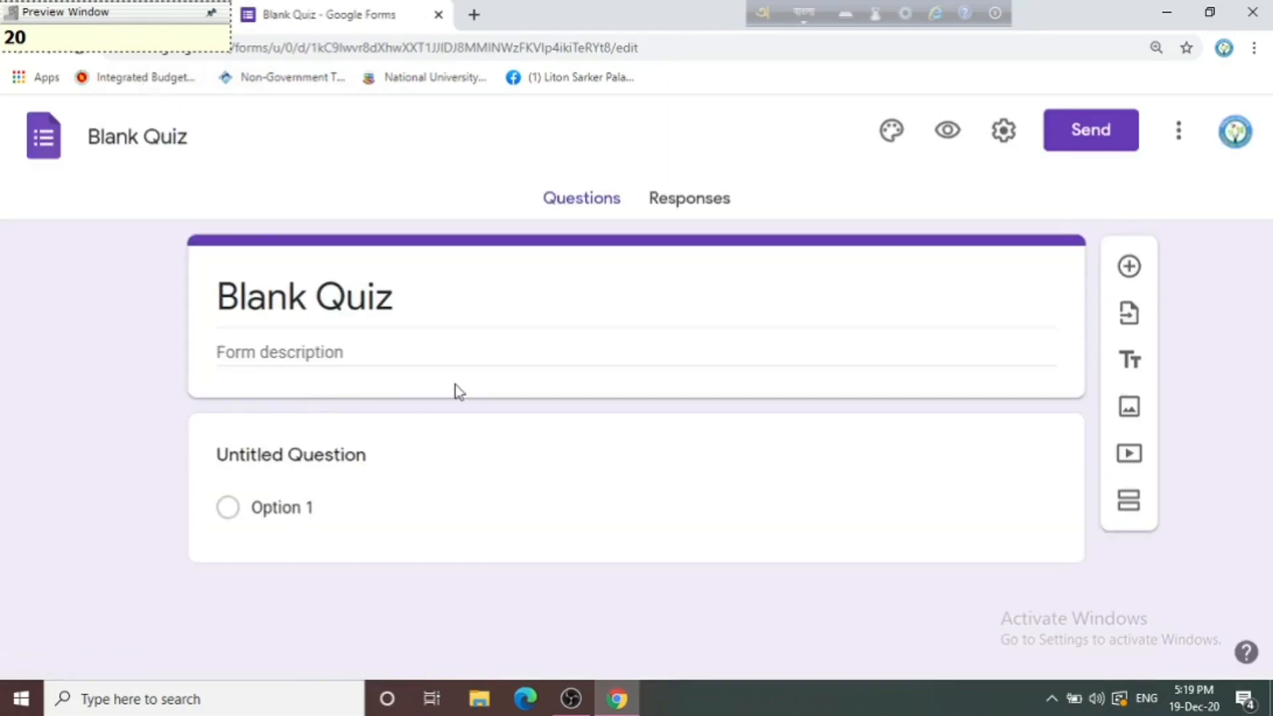
pyautogui.click(343, 149)
pyautogui.press('BackSpace')
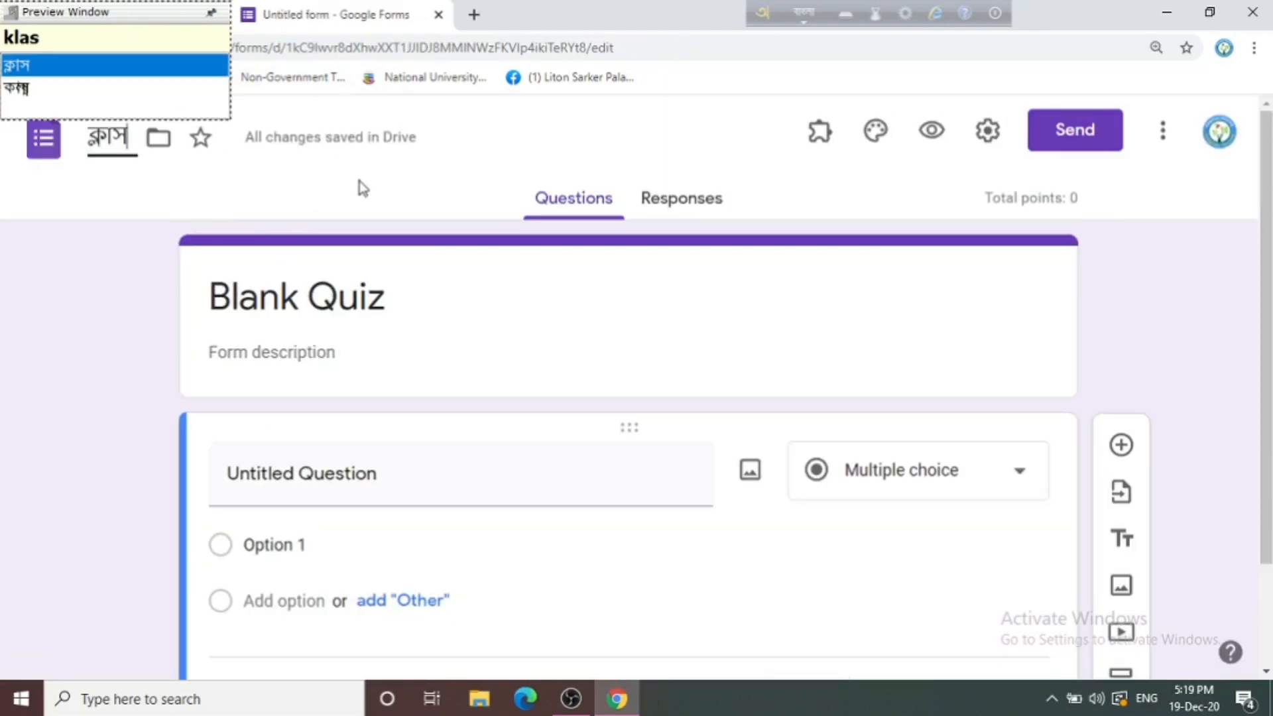
pyautogui.write('Test')
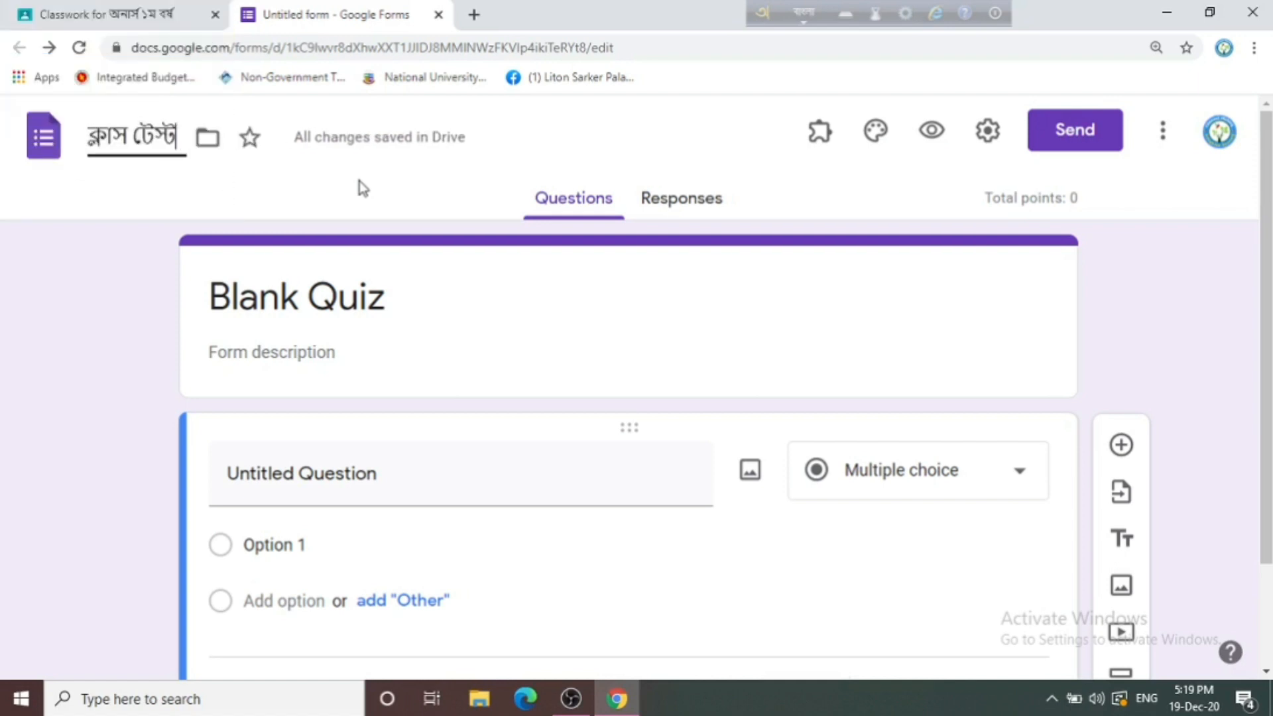
# - Replace the quiz heading shown to students with ক্লাস টেস্ট, leaving the form description empty
pyautogui.click(416, 311)
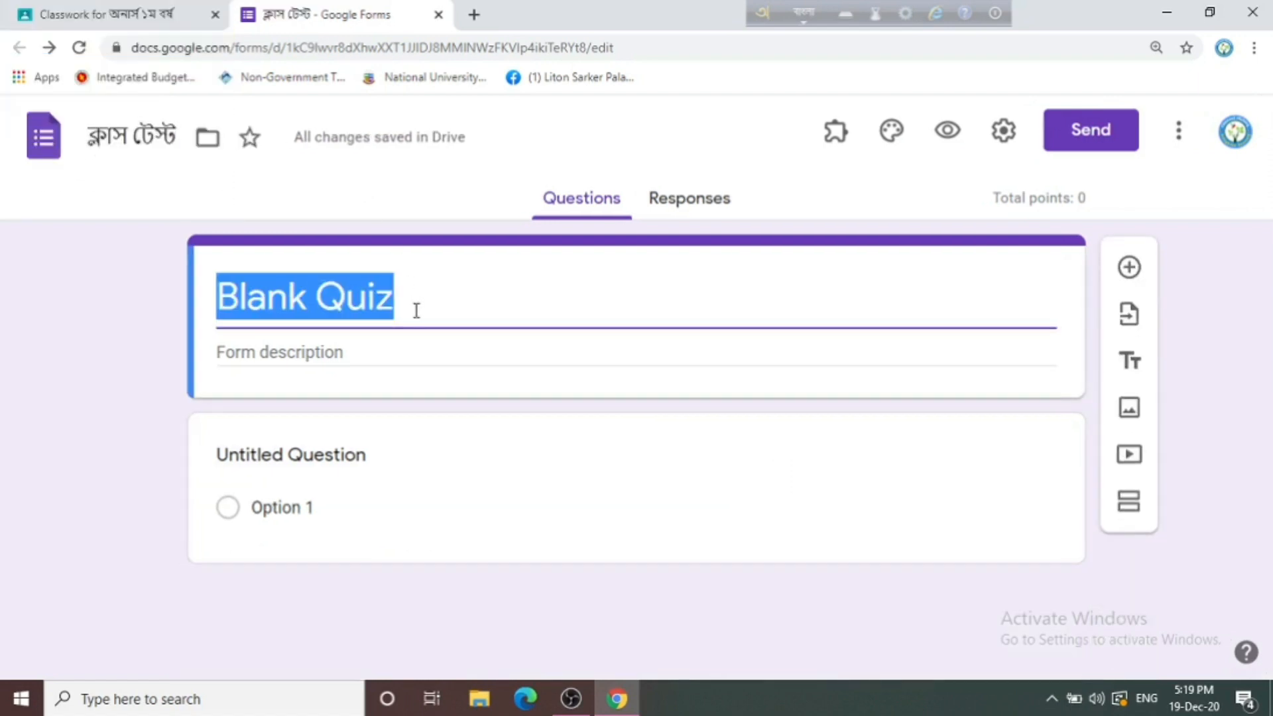
pyautogui.write('klas ')
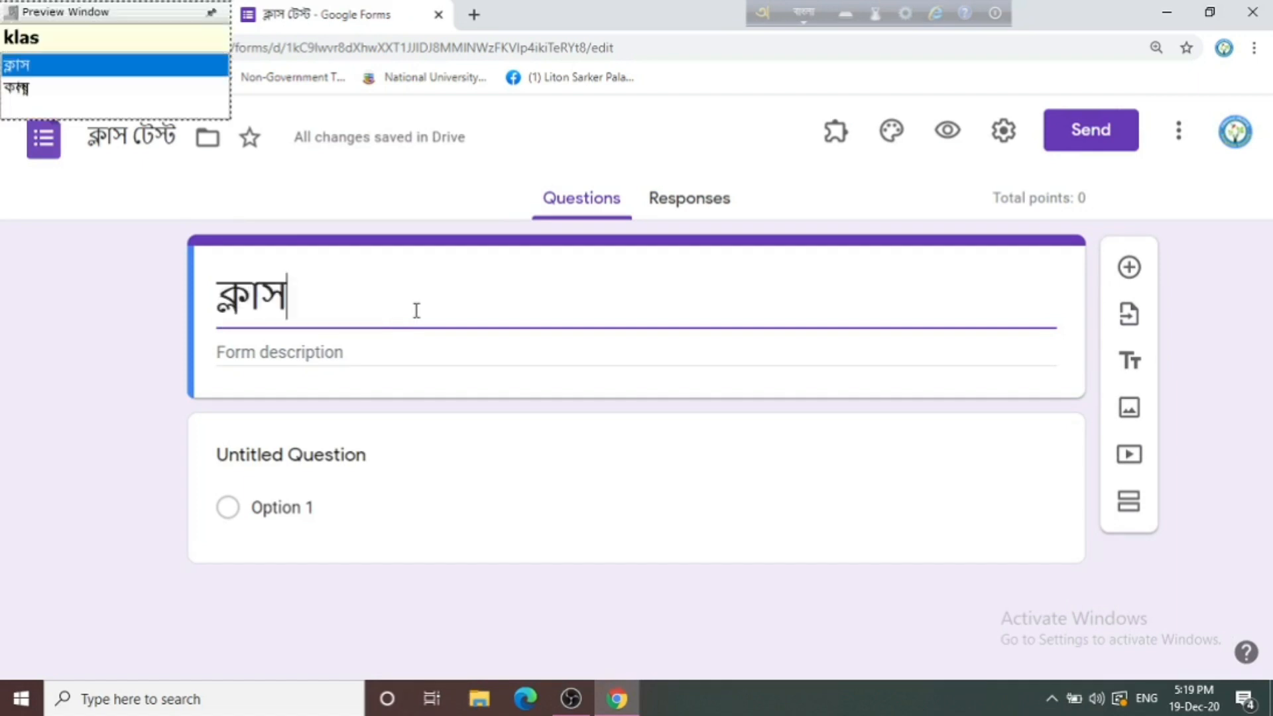
pyautogui.write('TesT')
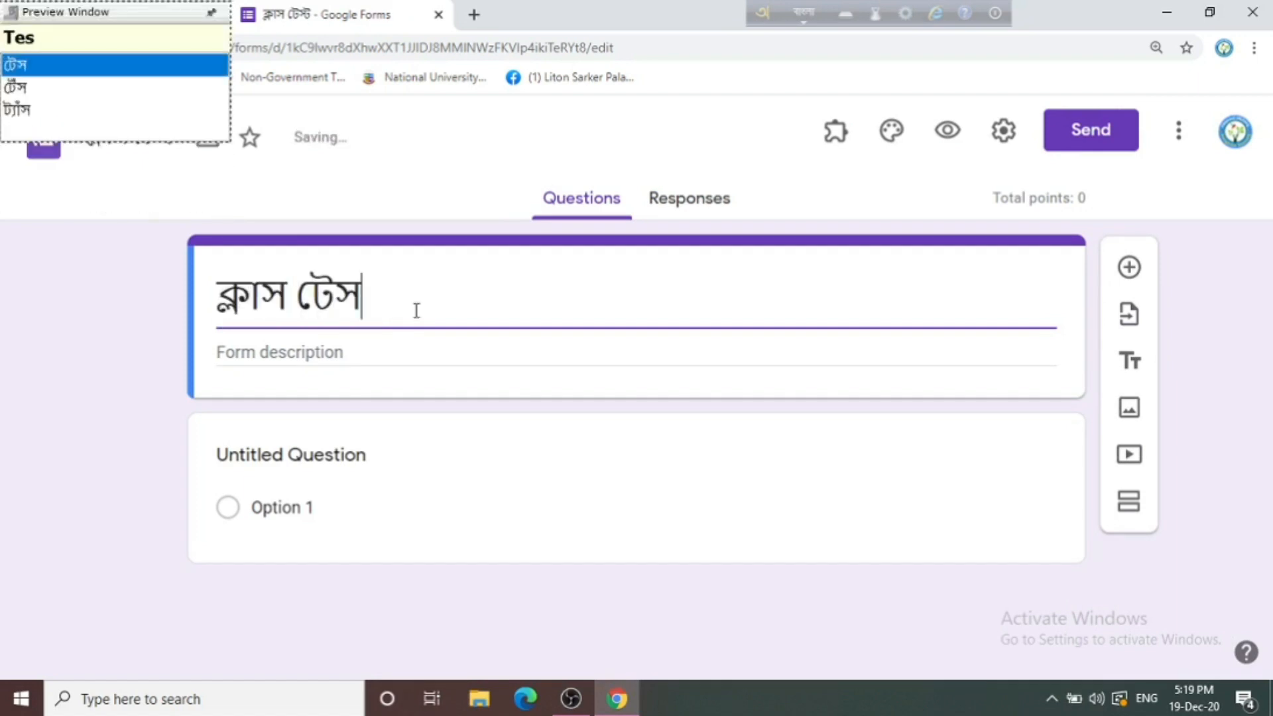
pyautogui.click(353, 352)
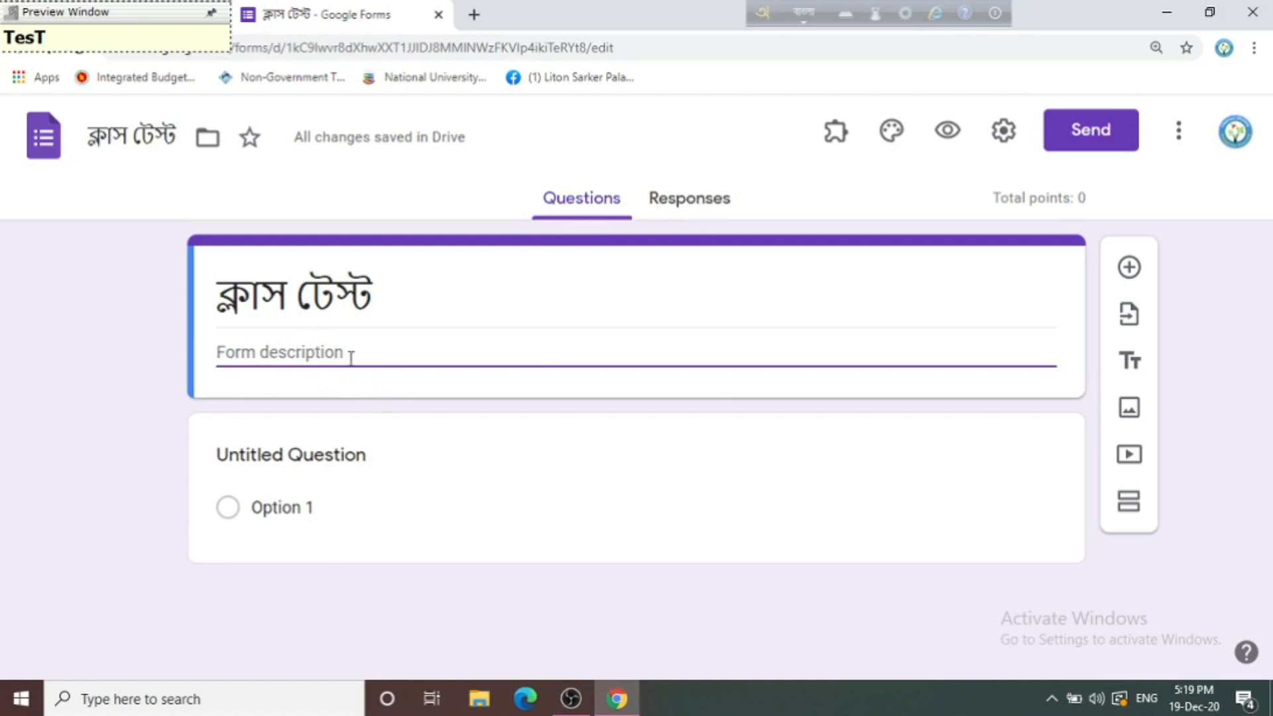
# - Turn the untitled question into a required short-answer question worded পরীক্ষার্থীর নামঃ
pyautogui.click(286, 506)
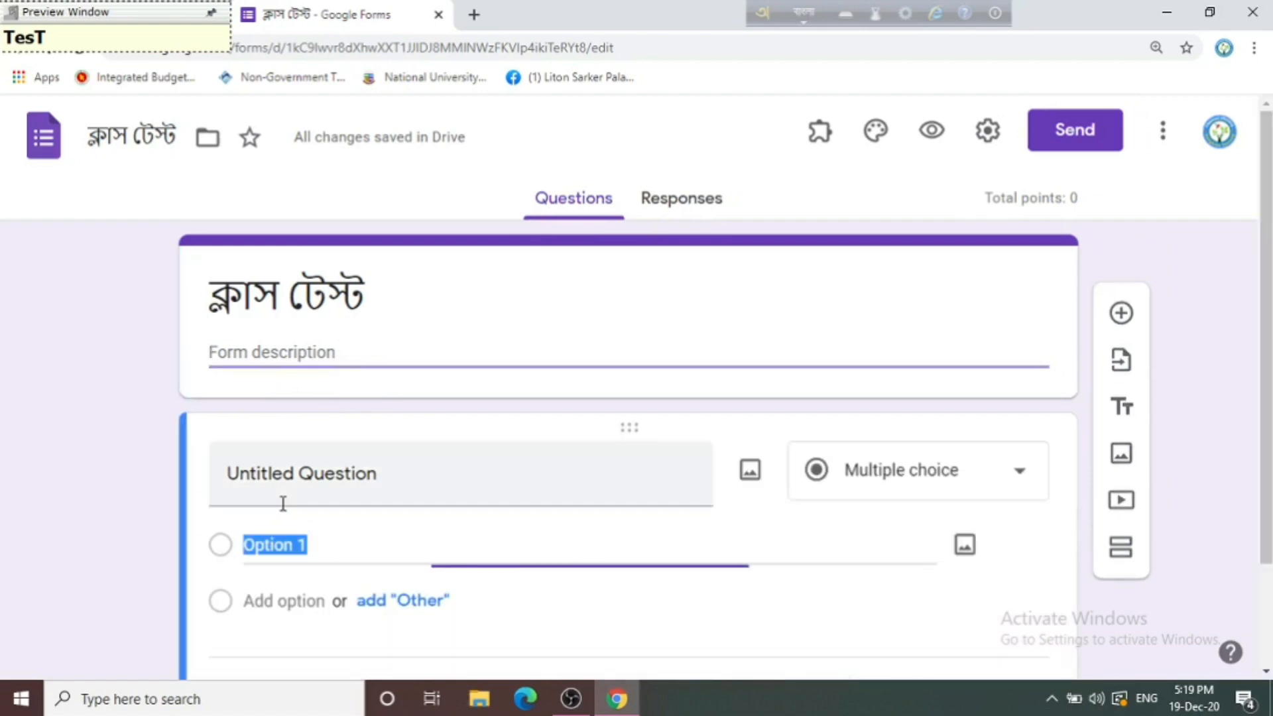
pyautogui.click(472, 340)
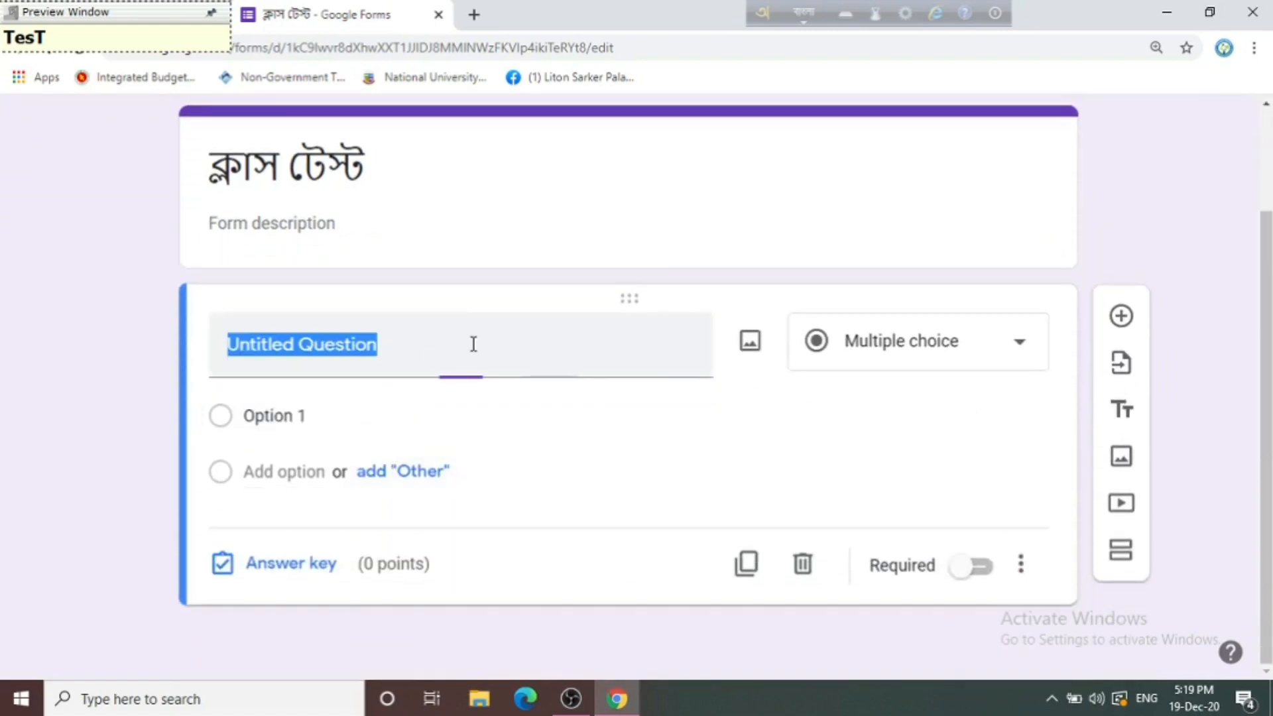
pyautogui.write('প')
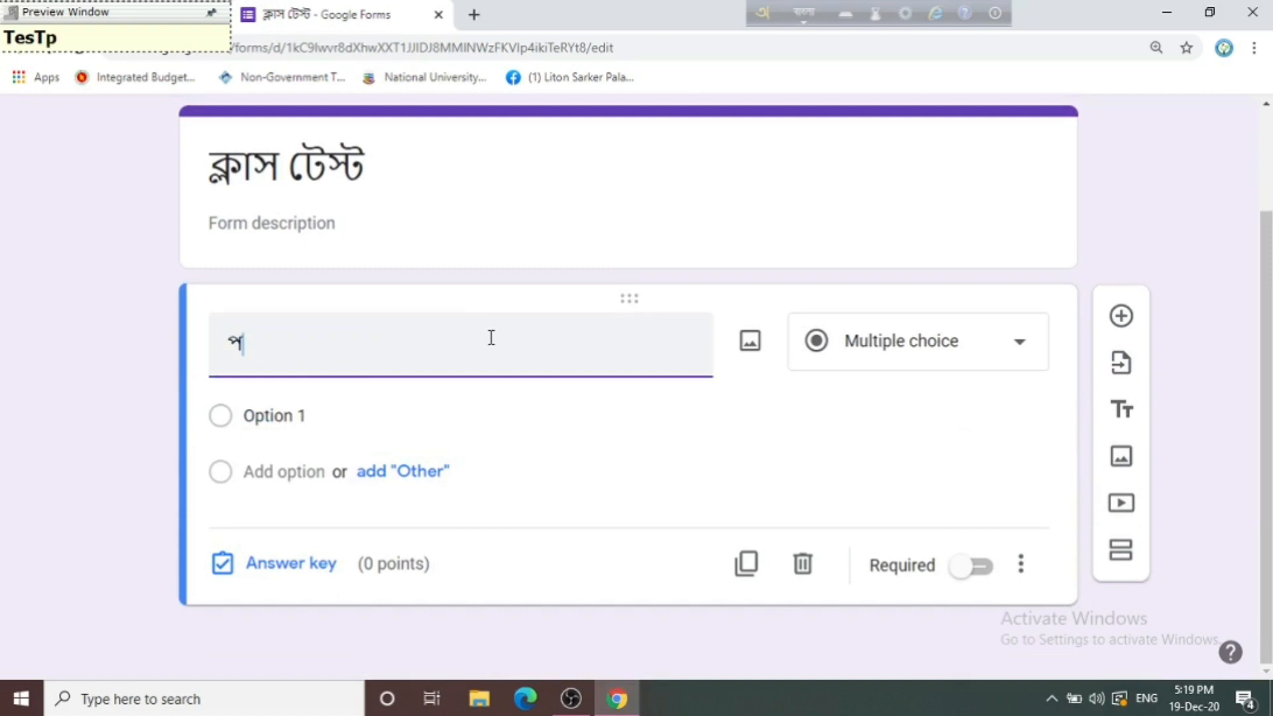
pyautogui.write('রীক্ষ')
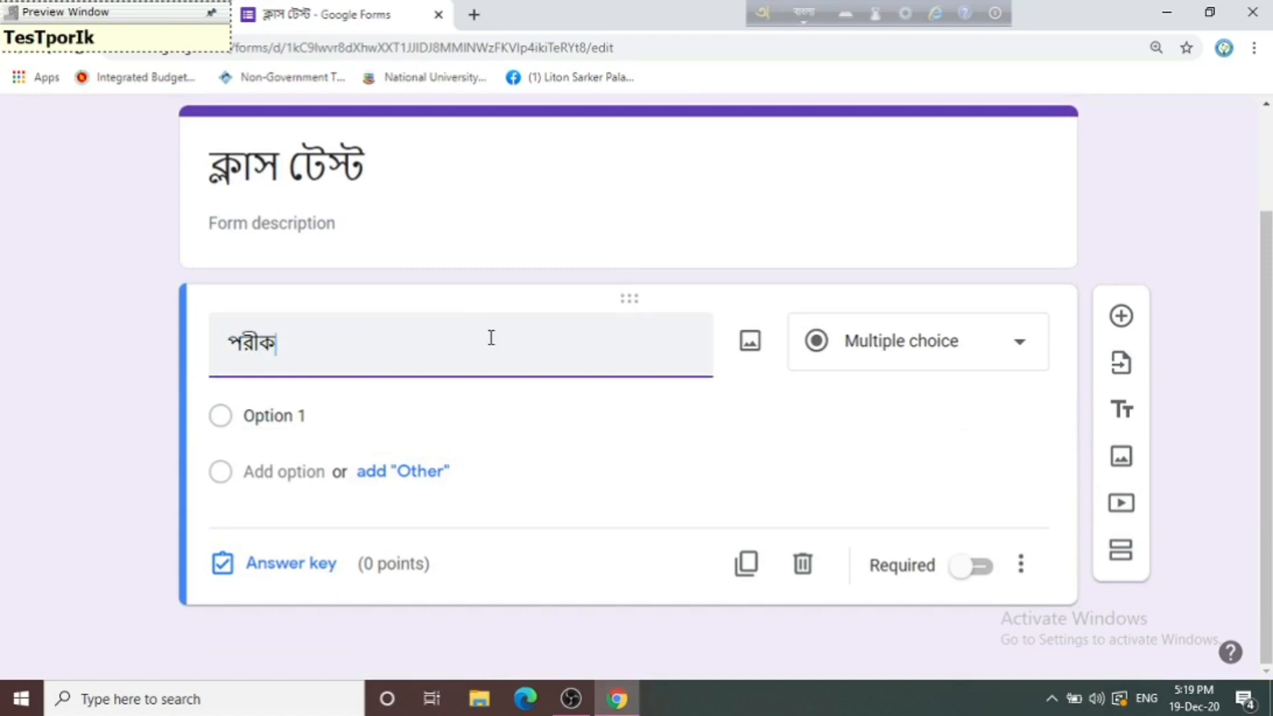
pyautogui.write('ার্থী')
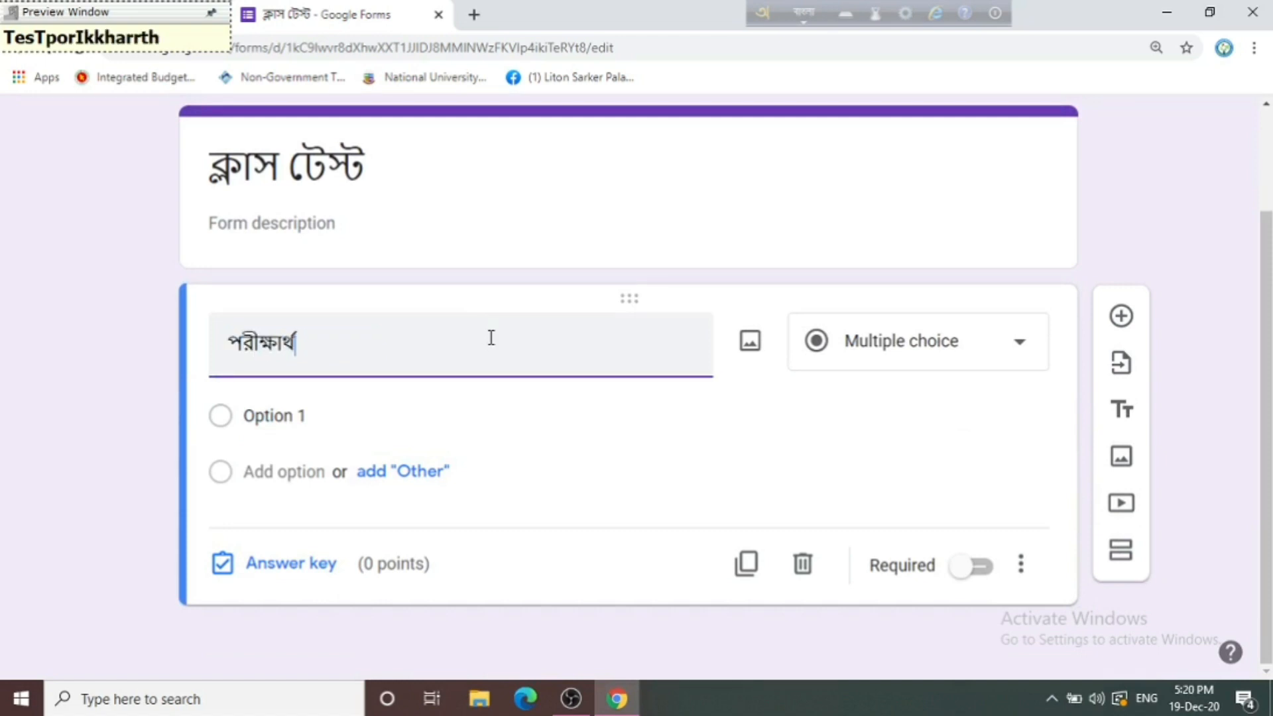
pyautogui.write('র না')
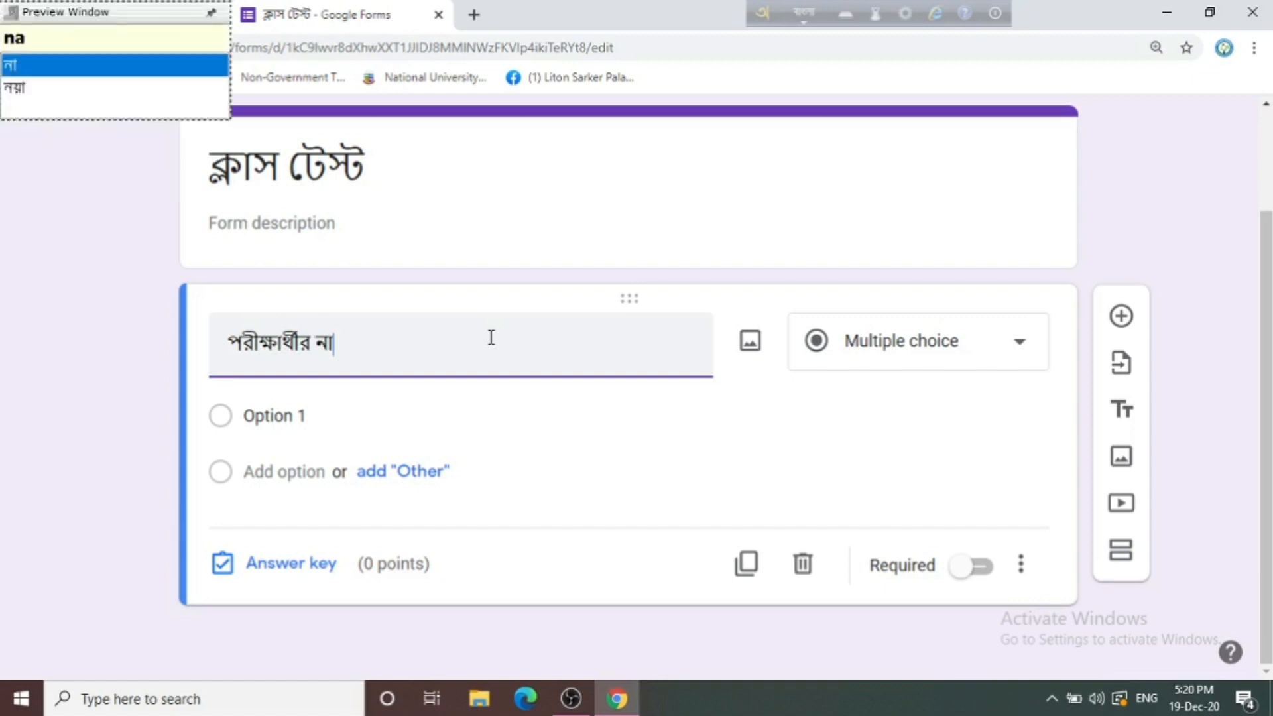
pyautogui.write('মঃ')
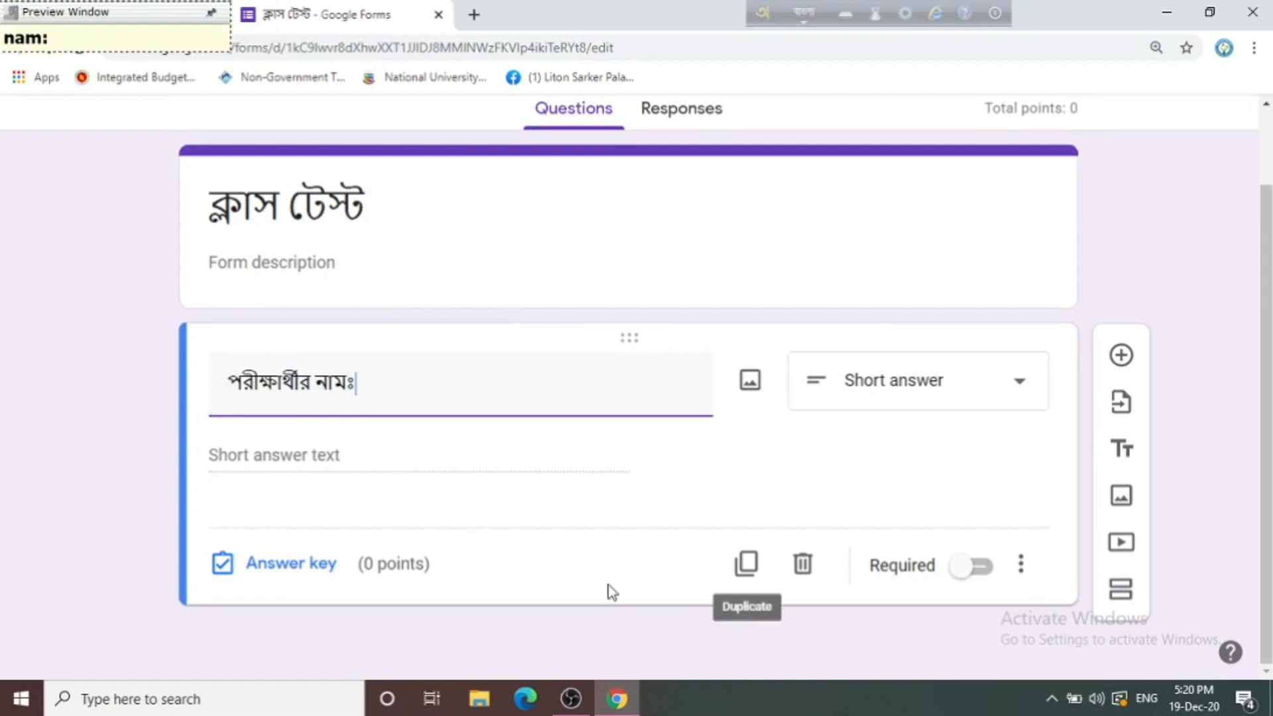
pyautogui.click(978, 569)
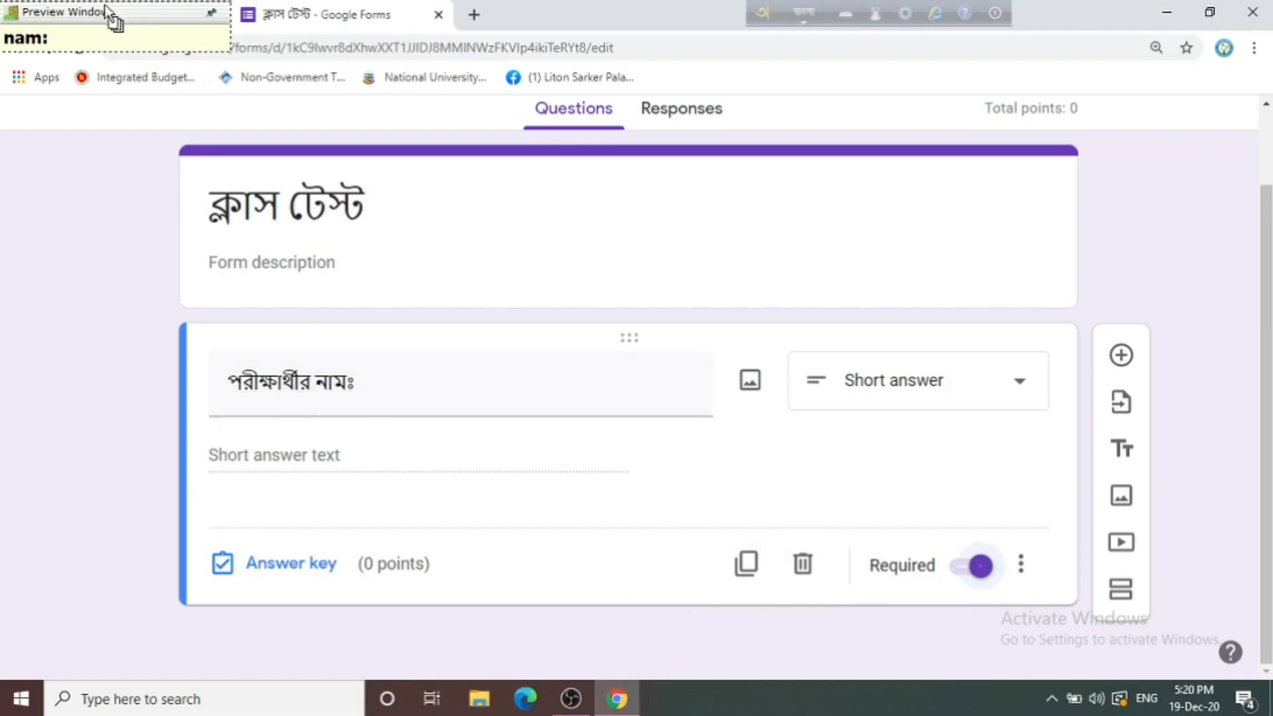
pyautogui.moveTo(108, 10); pyautogui.dragTo(212, 10)
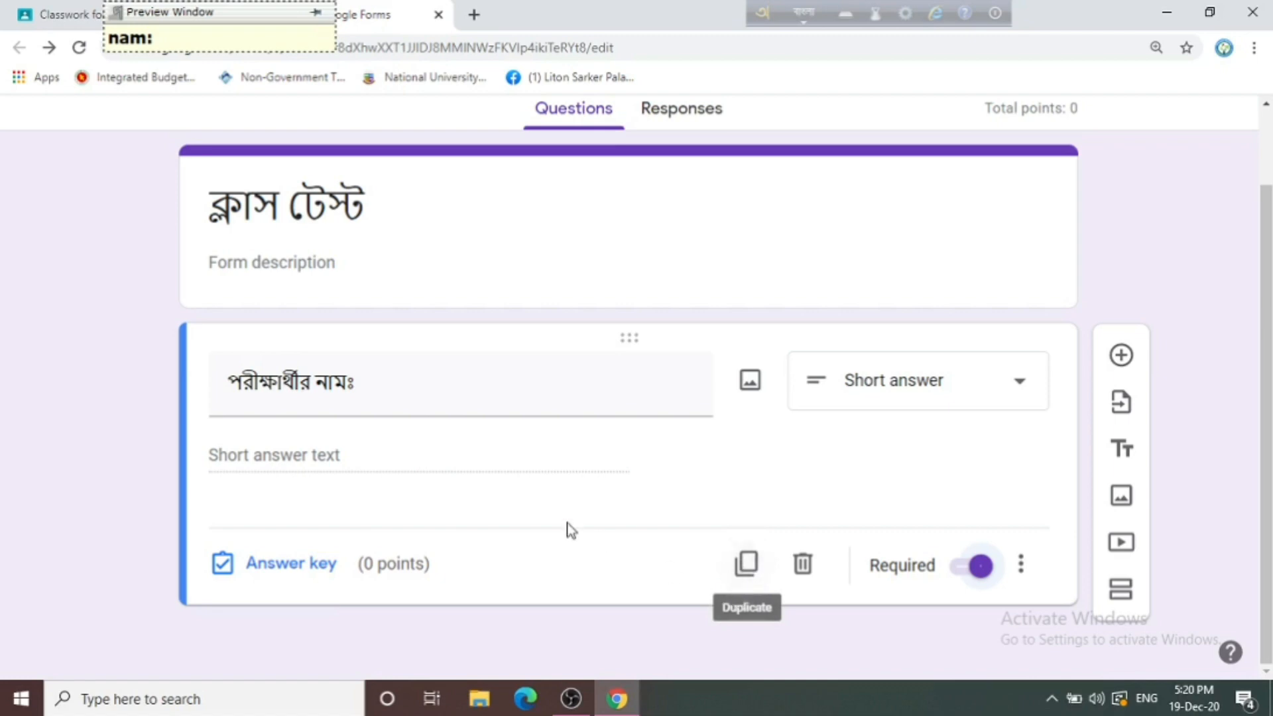
# - Duplicate the examinee name question and reword the copy as ক্লাসরোলঃ
pyautogui.click(747, 565)
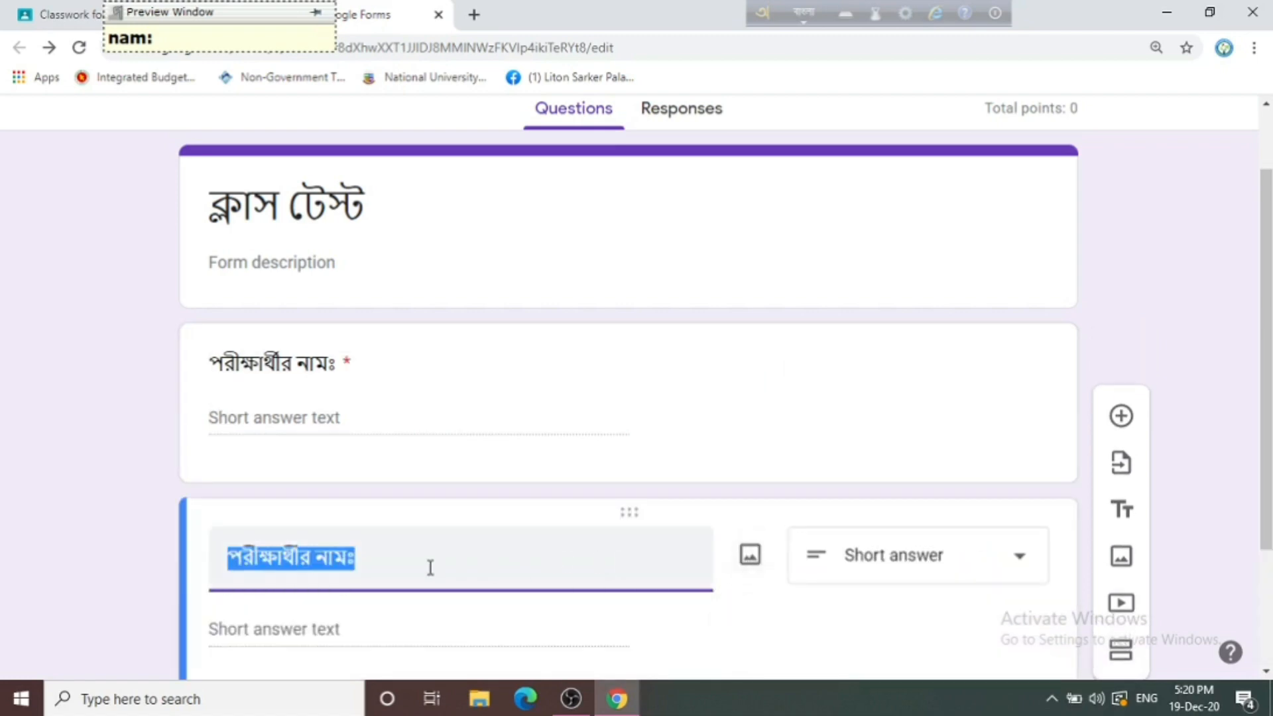
pyautogui.write('ক্লাস রোলঃ')
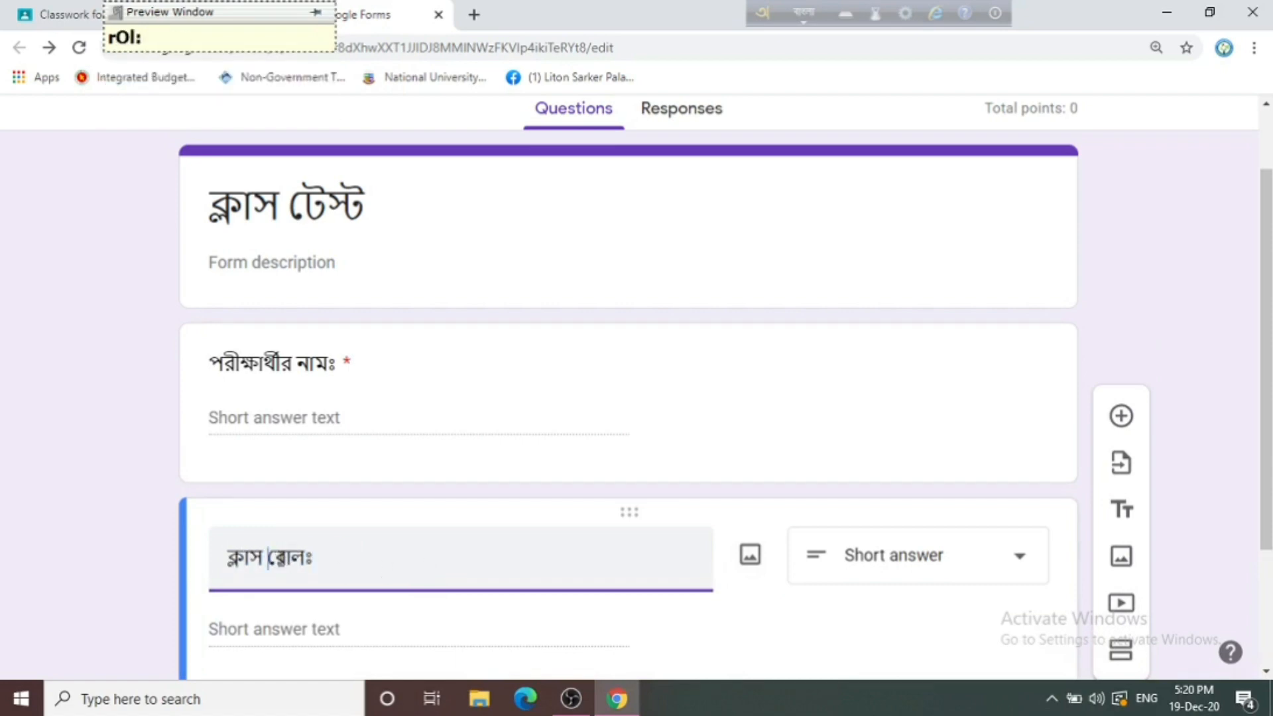
pyautogui.press('BackSpace')
pyautogui.scroll(-3, 517, 605)
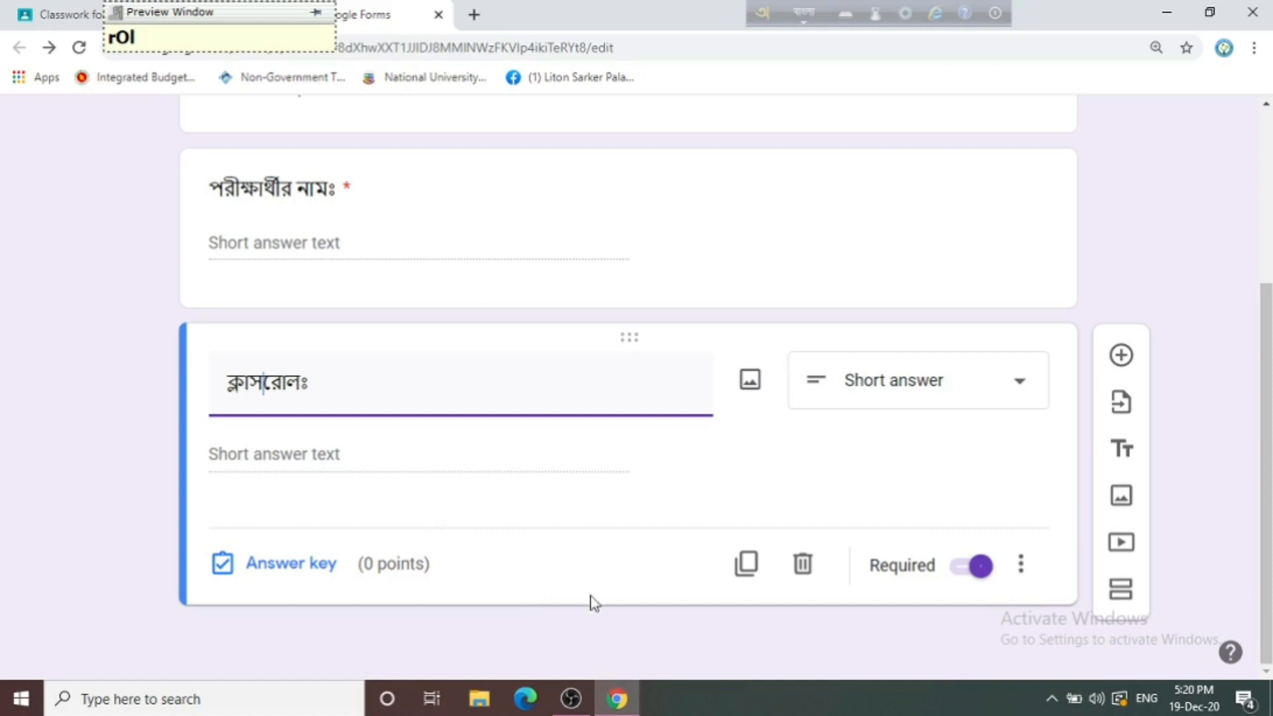
pyautogui.scroll(3, 579, 431)
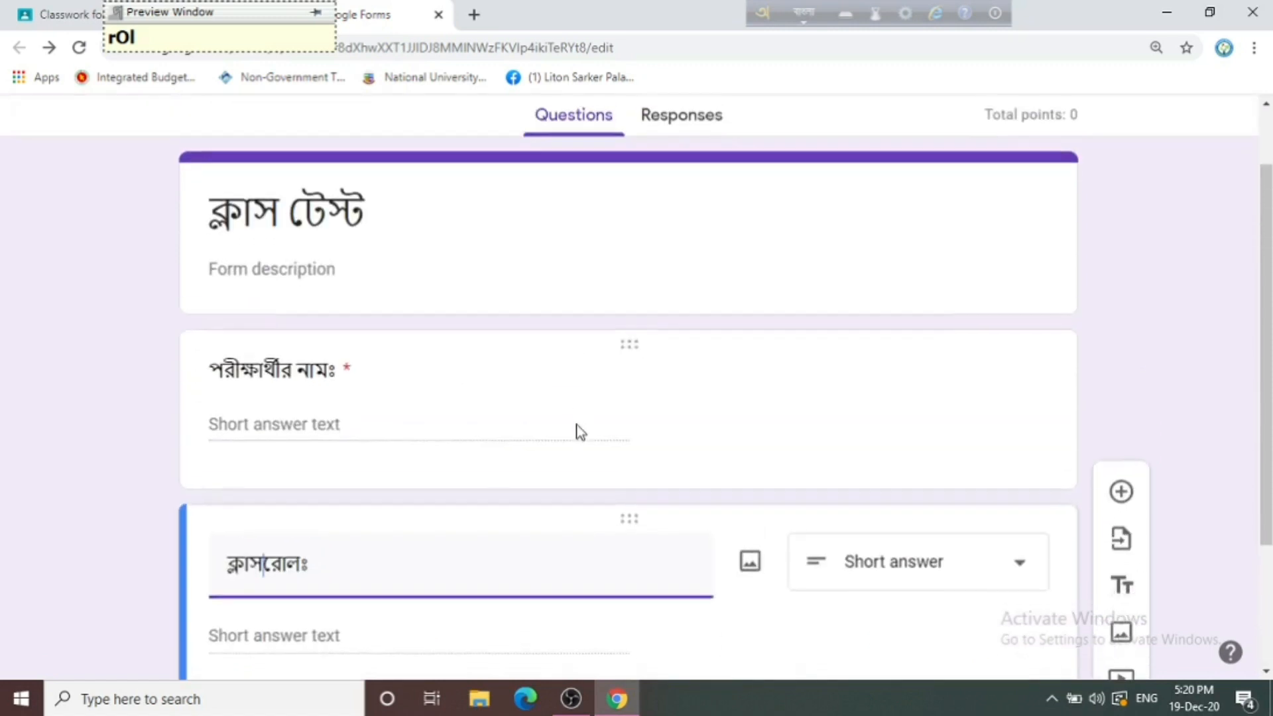
pyautogui.scroll(-3, 579, 431)
pyautogui.click(663, 619)
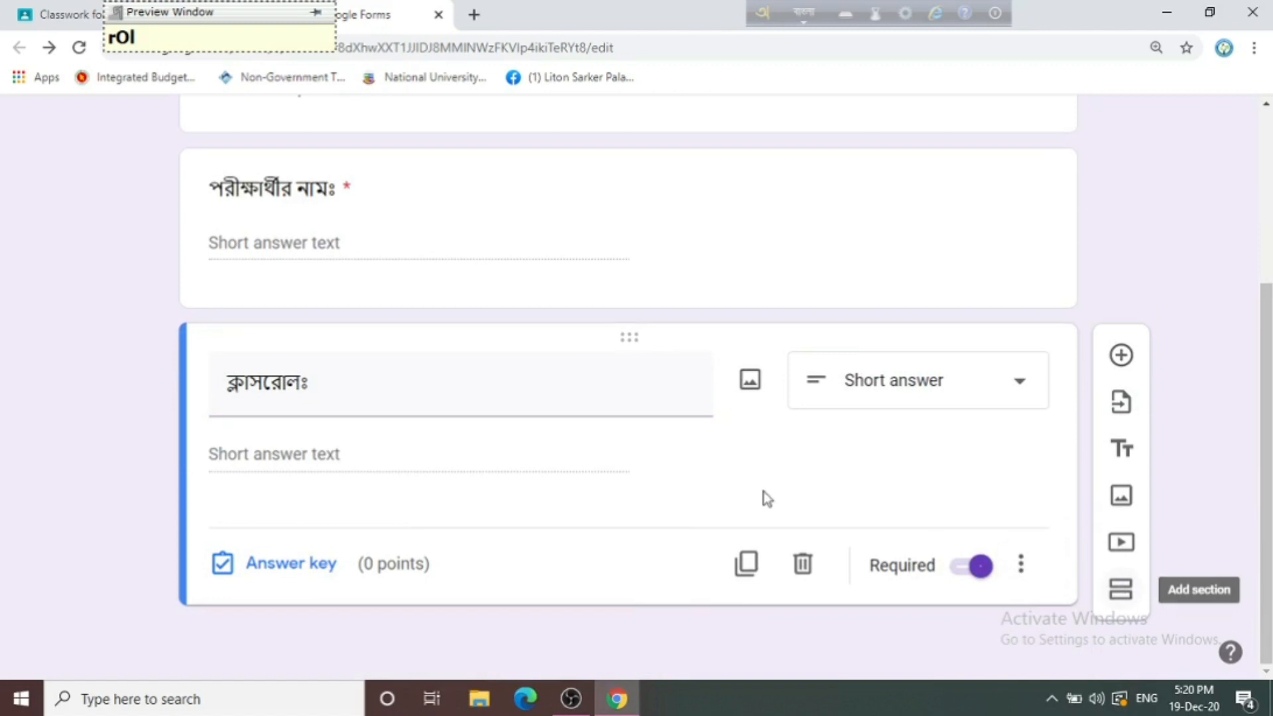
# - Add a second section after the class roll question and title it প্রতিটি প্রশ্নের মান সমান
pyautogui.click(1121, 589)
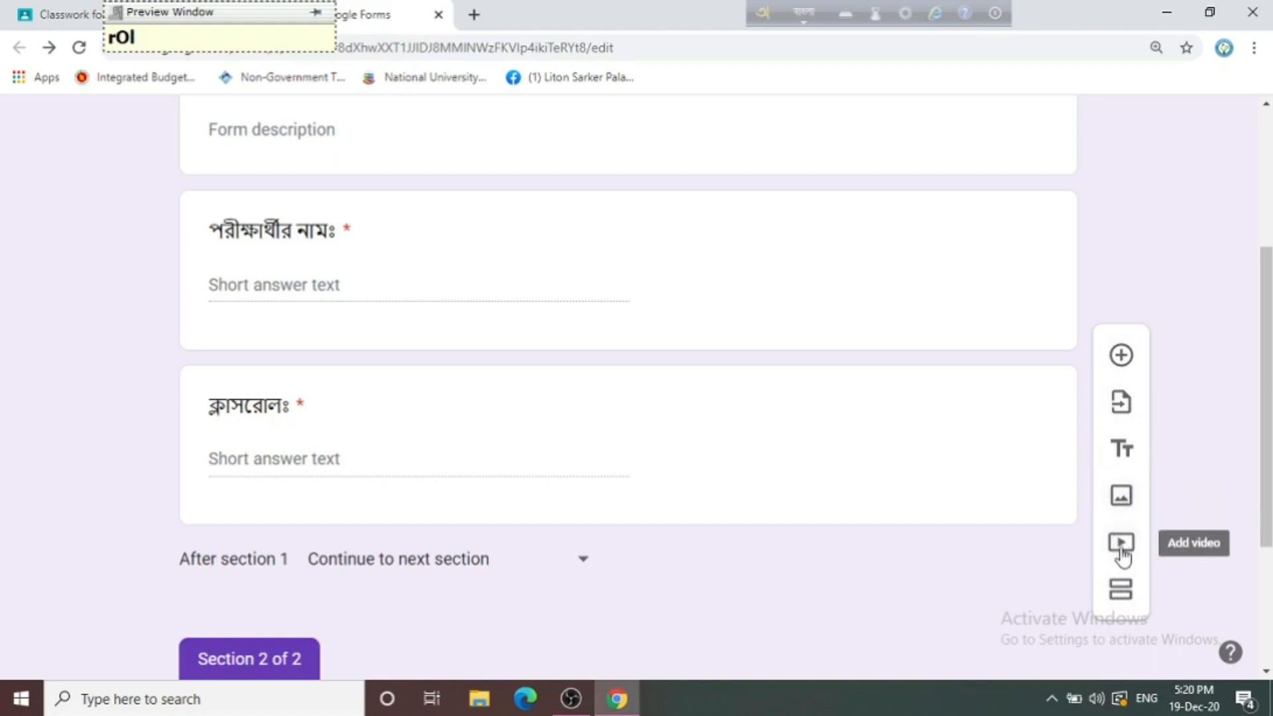
pyautogui.click(1116, 597)
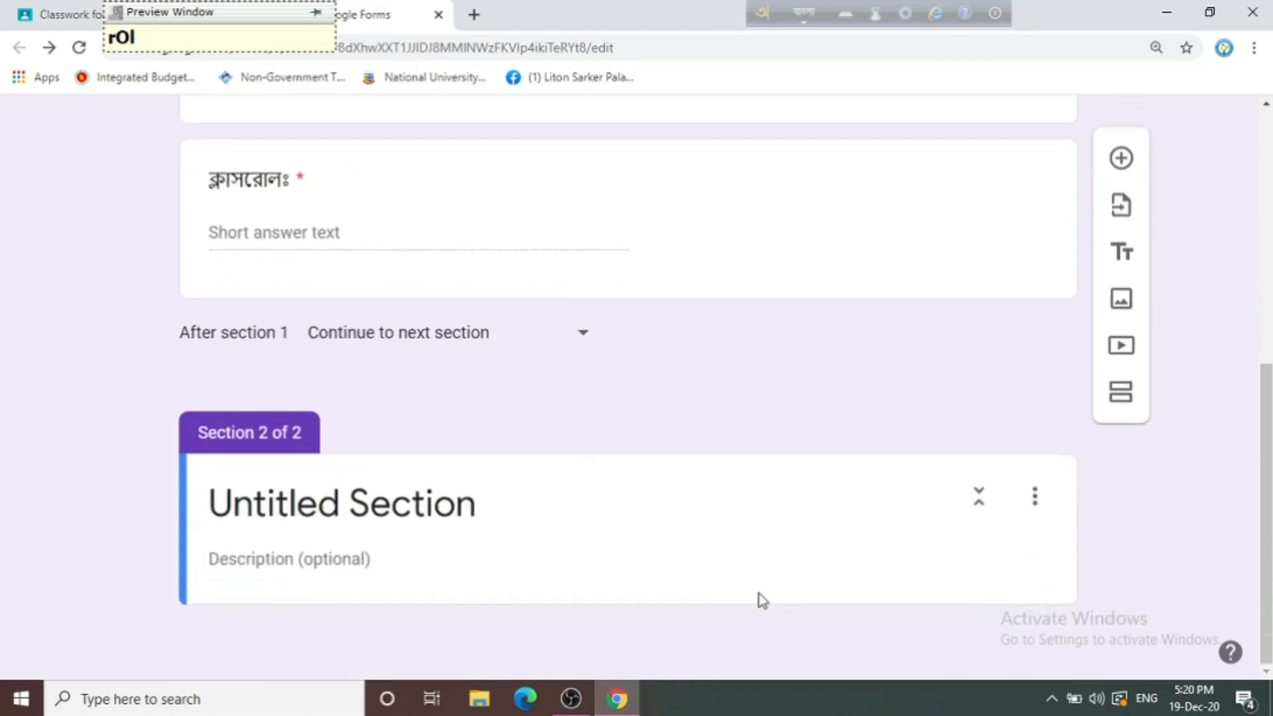
pyautogui.click(528, 511)
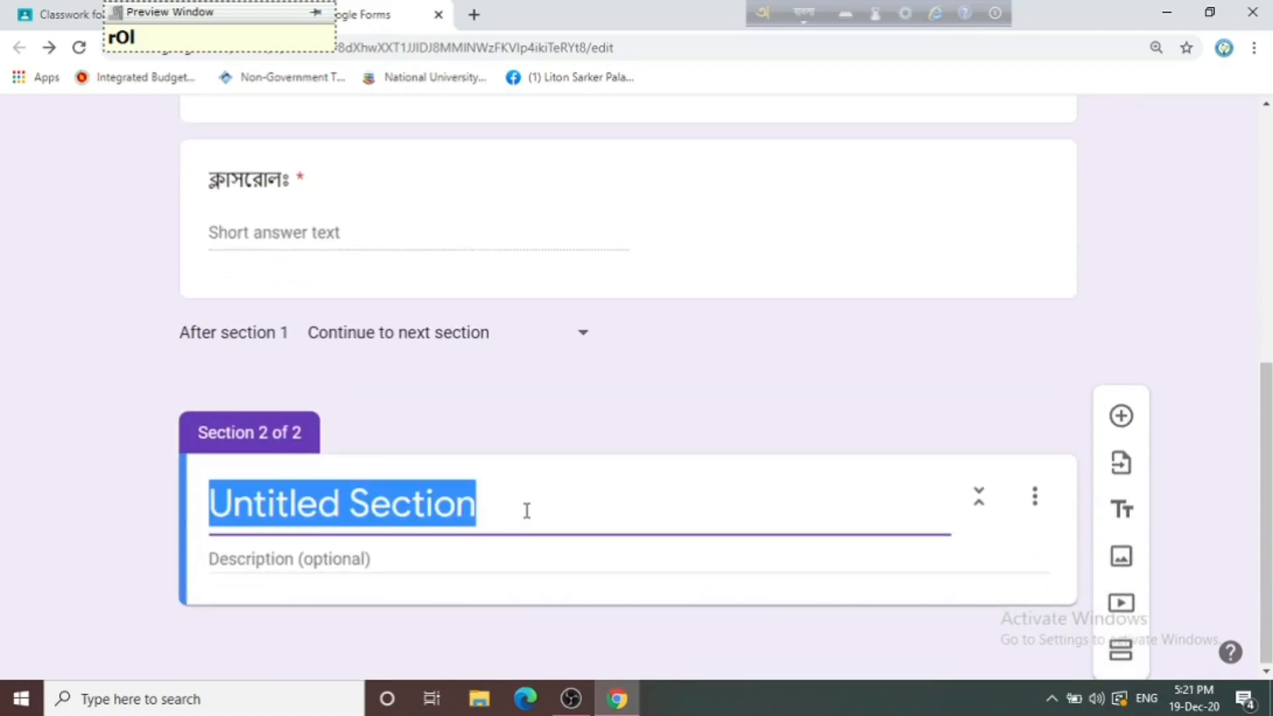
pyautogui.write('rOlpr')
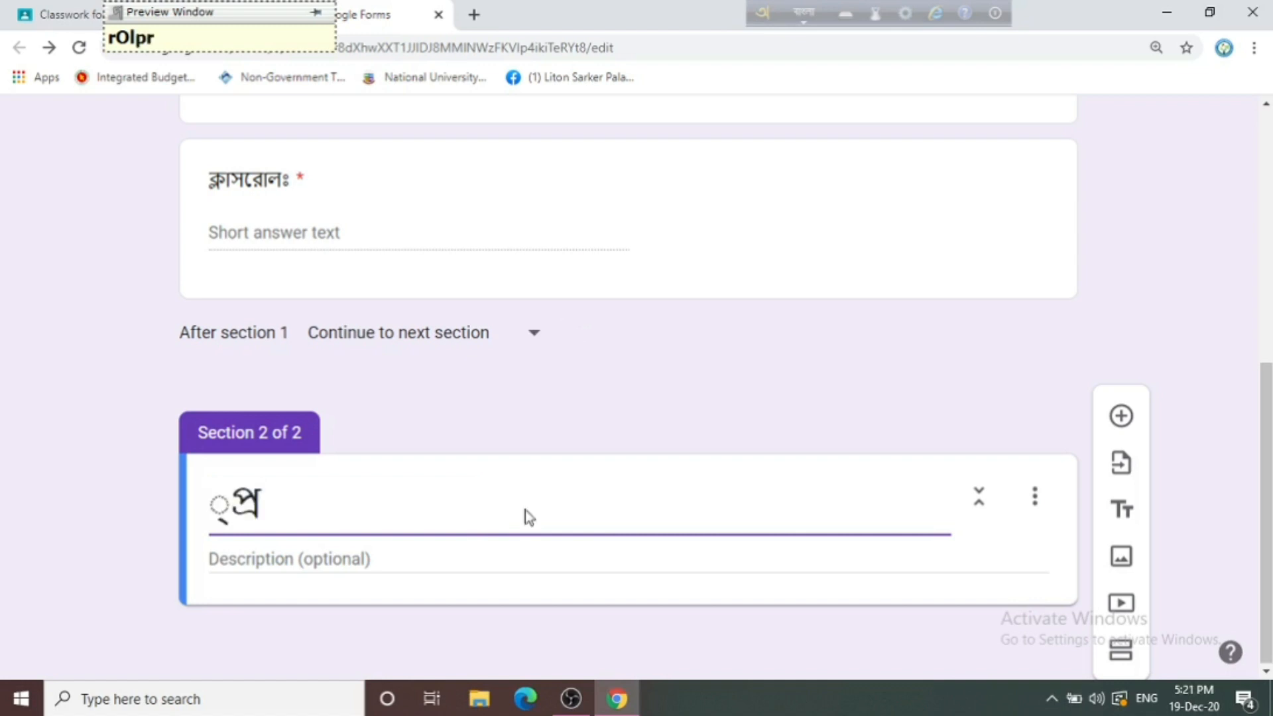
pyautogui.press('BackSpace')
pyautogui.press('BackSpace')
pyautogui.press('BackSpace')
pyautogui.press('BackSpace')
pyautogui.press('BackSpace')
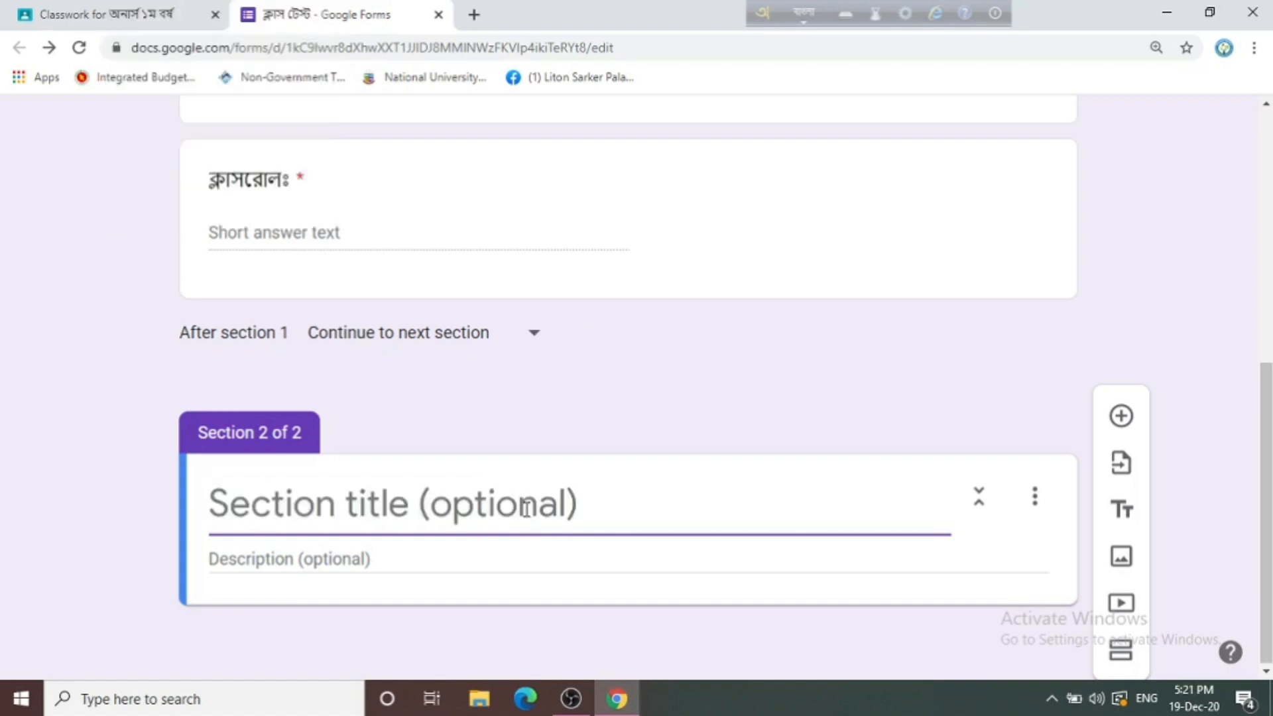
pyautogui.write('প্রত')
# - Fill in the second section's description with সময়ঃ ২০ মিনিট and, spaced apart on the same line, পূর্ণমানঃ ২০
pyautogui.click(417, 552)
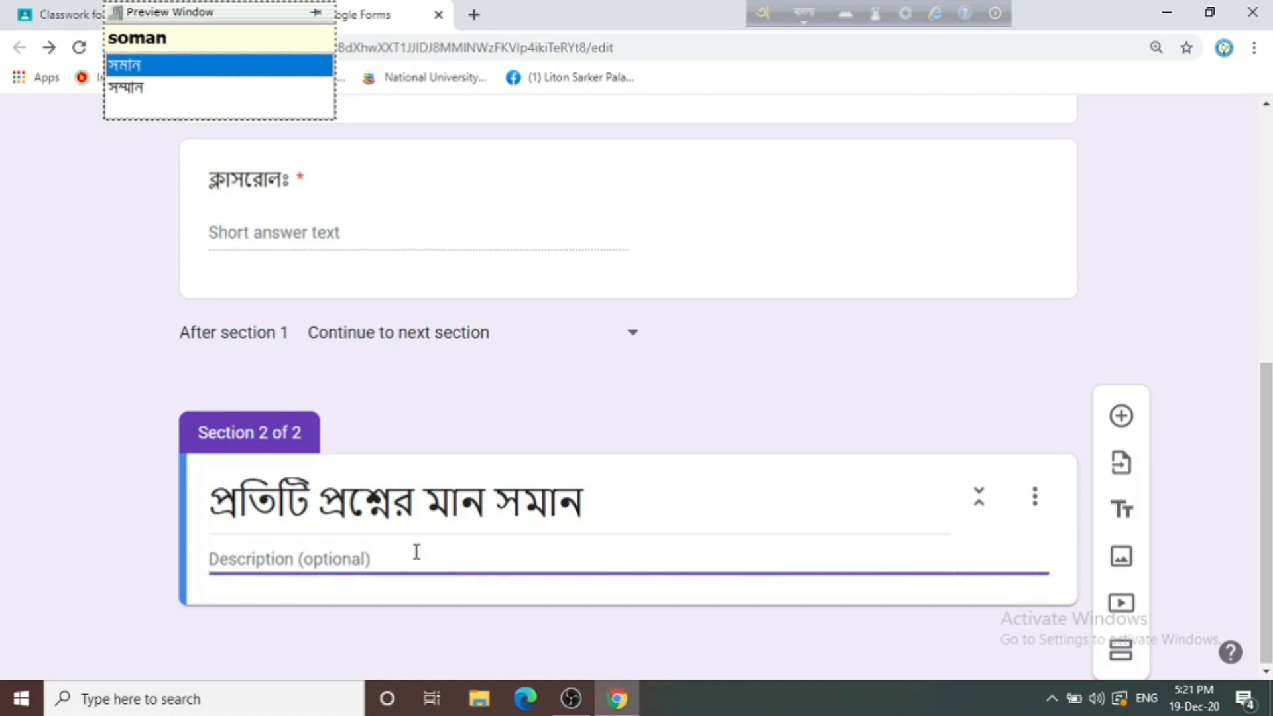
pyautogui.write('somoy')
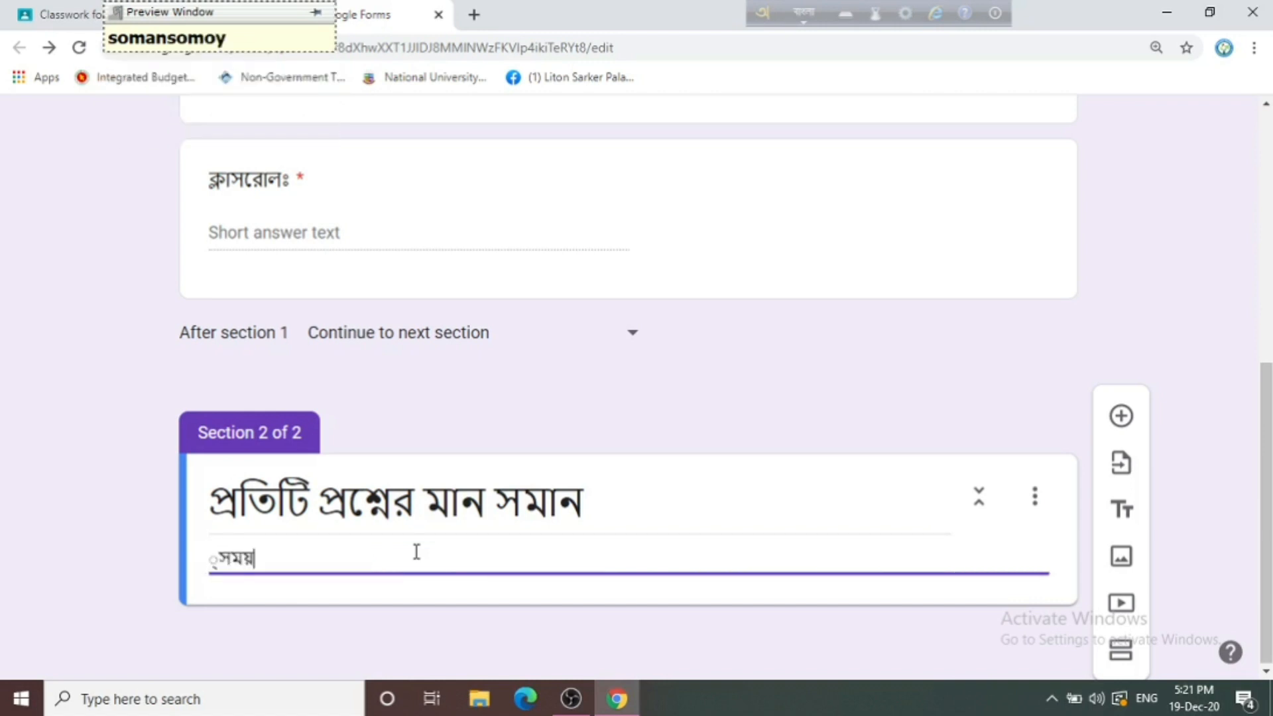
pyautogui.press('BackSpace')
pyautogui.press('BackSpace')
pyautogui.press('BackSpace')
pyautogui.press('BackSpace')
pyautogui.press('BackSpace')
pyautogui.press('BackSpace')
pyautogui.press('BackSpace')
pyautogui.press('BackSpace')
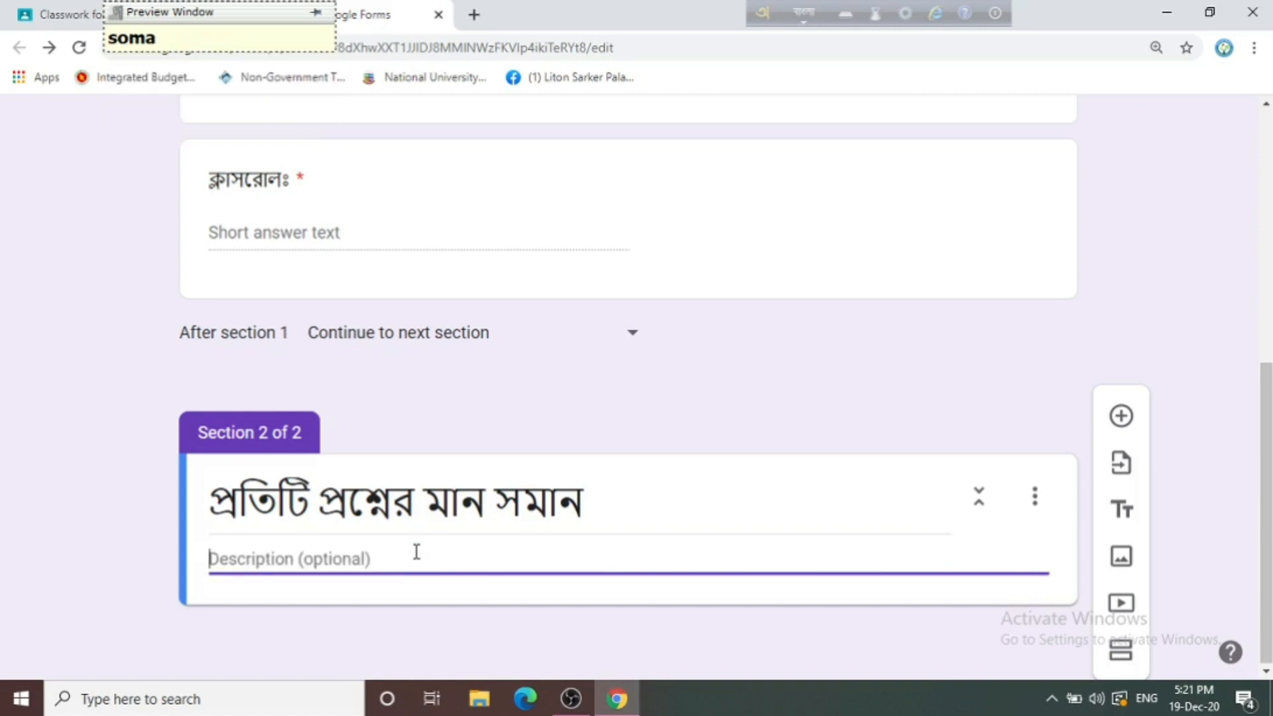
pyautogui.write('so')
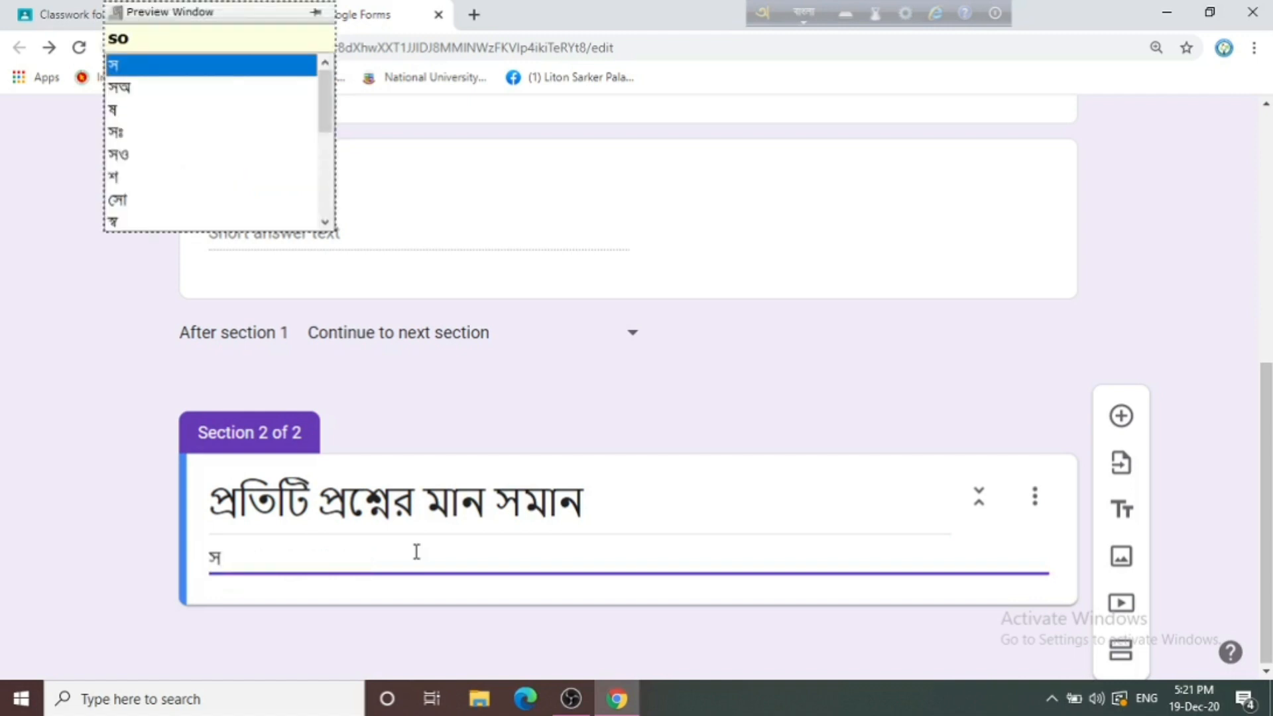
pyautogui.write('mo')
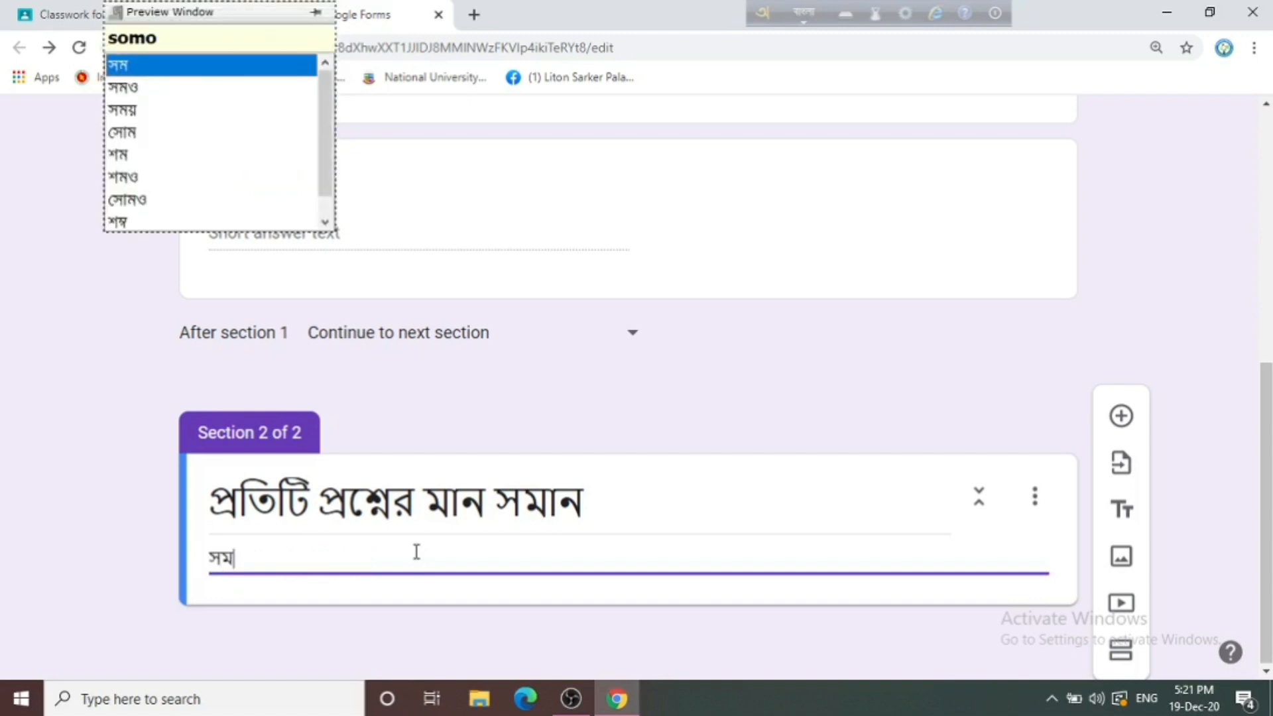
pyautogui.write('y: 20')
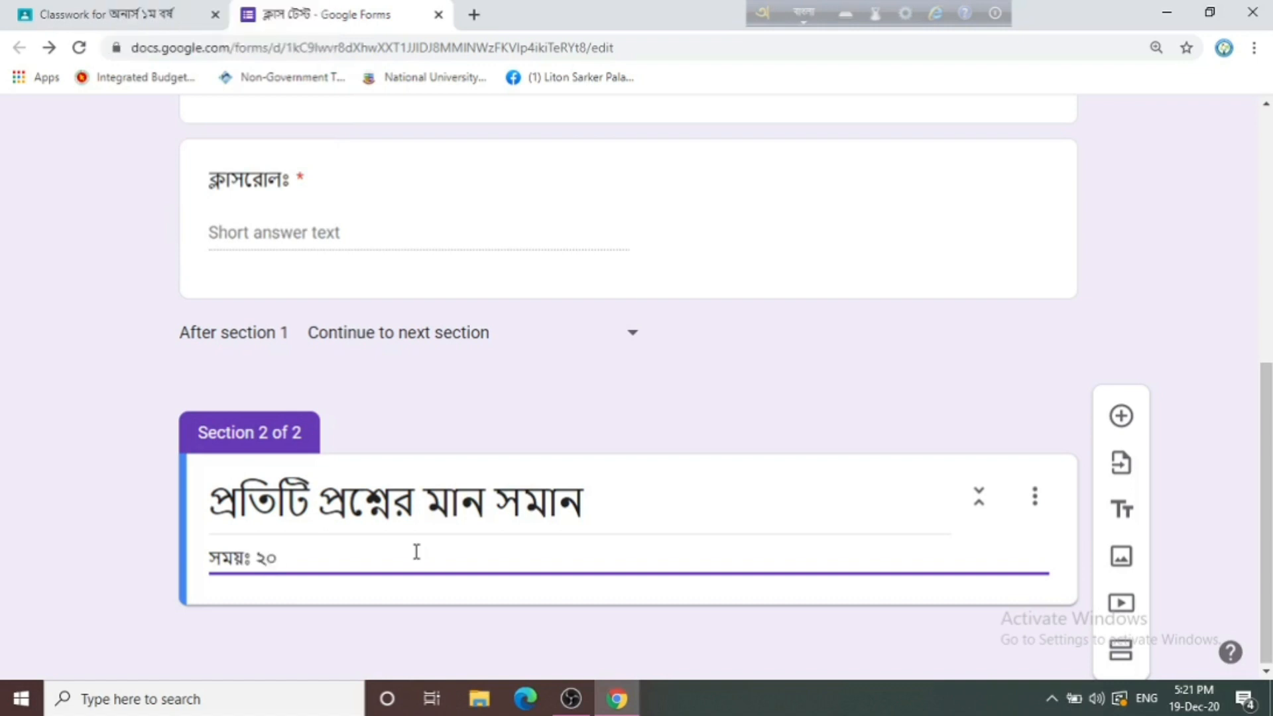
pyautogui.write(' miniT pUrrN')
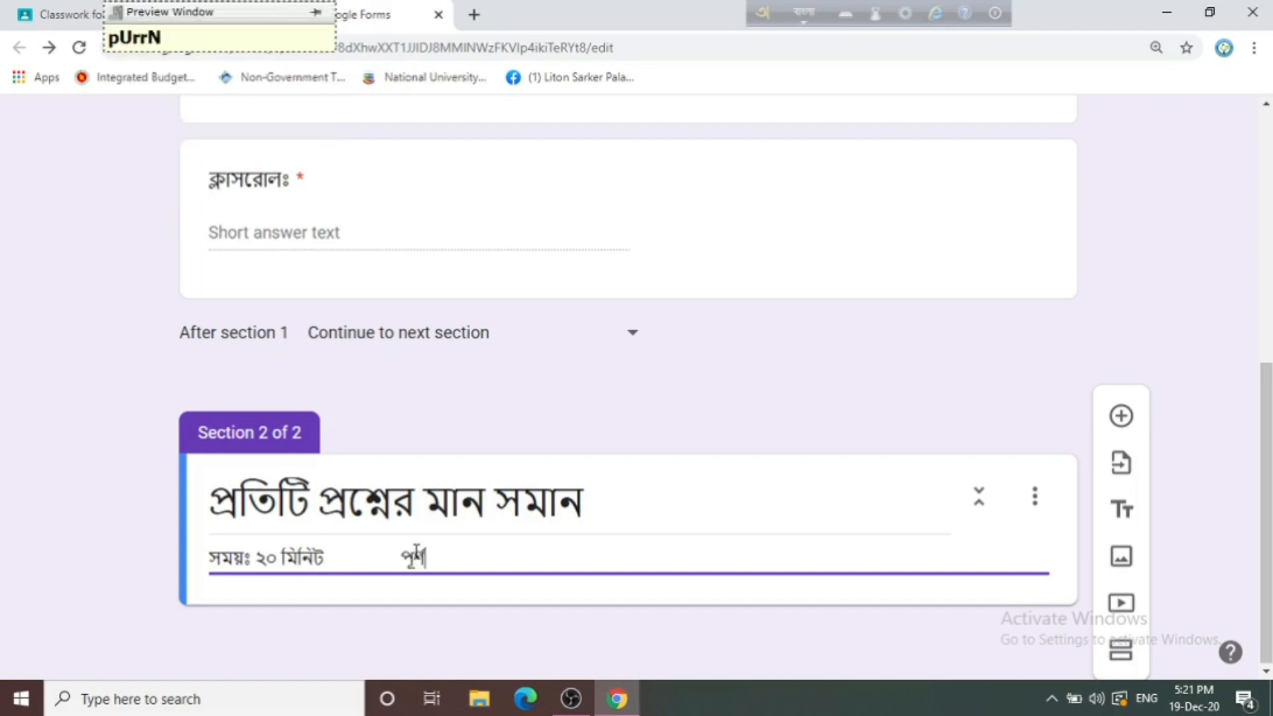
pyautogui.write('oman')
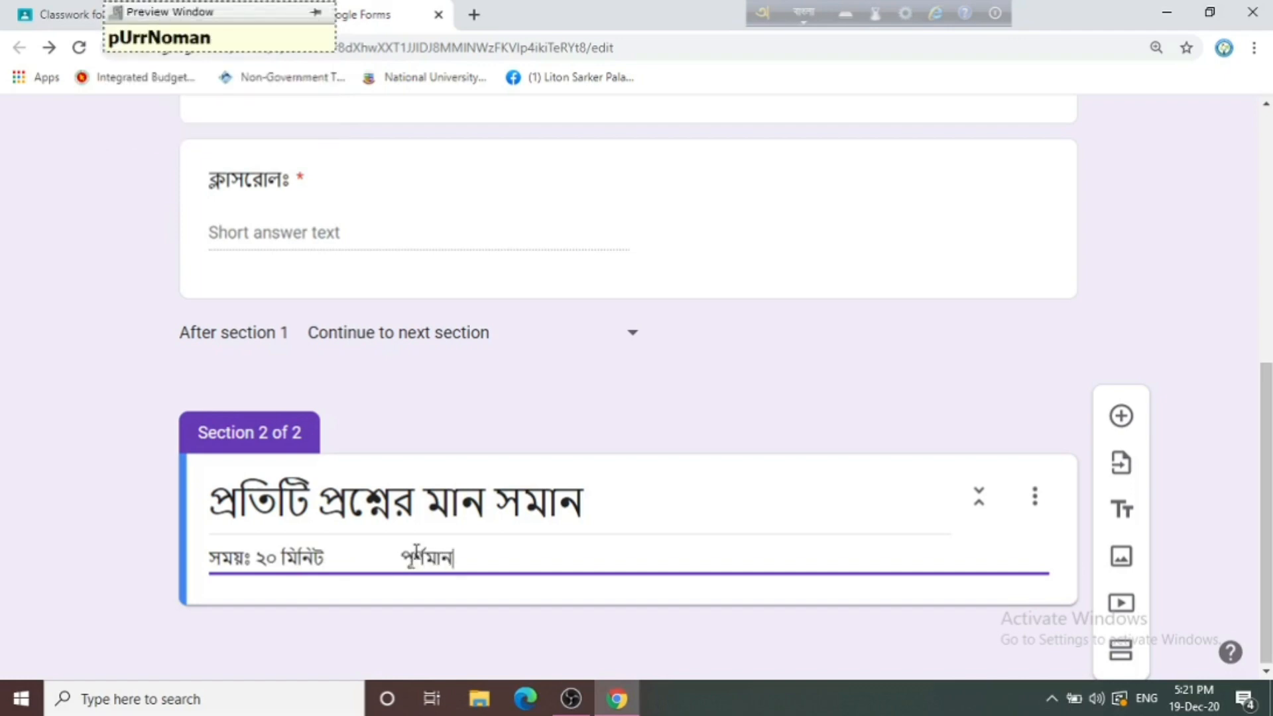
pyautogui.write(': 20')
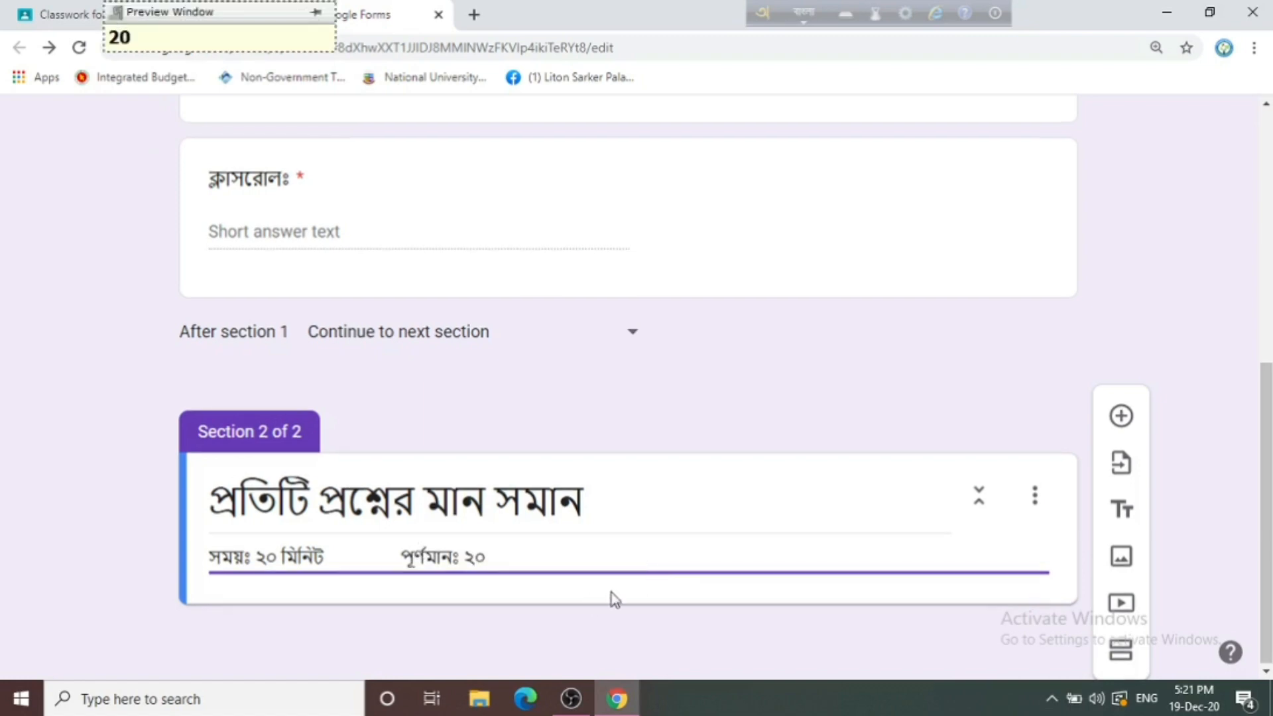
# - Add a multiple-choice question to the second section worded বাংলাদেশে মুক্তিযুদ্ধ কখন সংঘটিত হয়?
pyautogui.scroll(5, 265, 459)
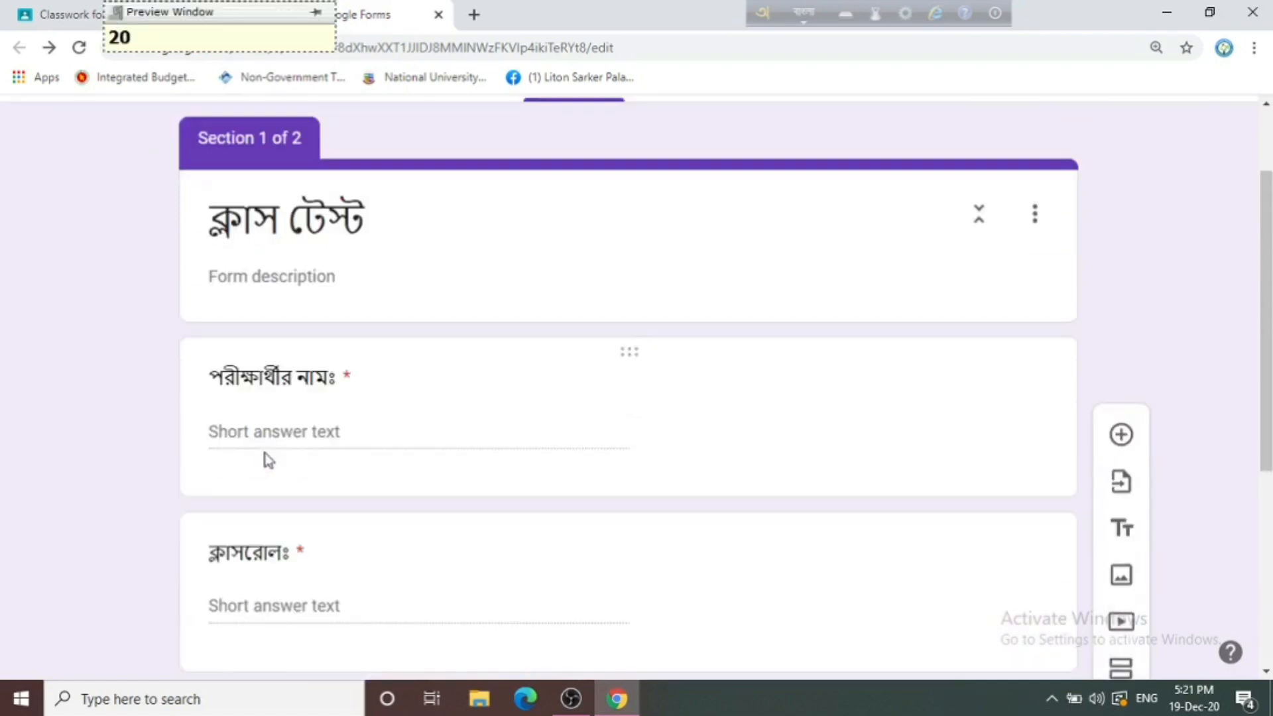
pyautogui.scroll(-5, 511, 447)
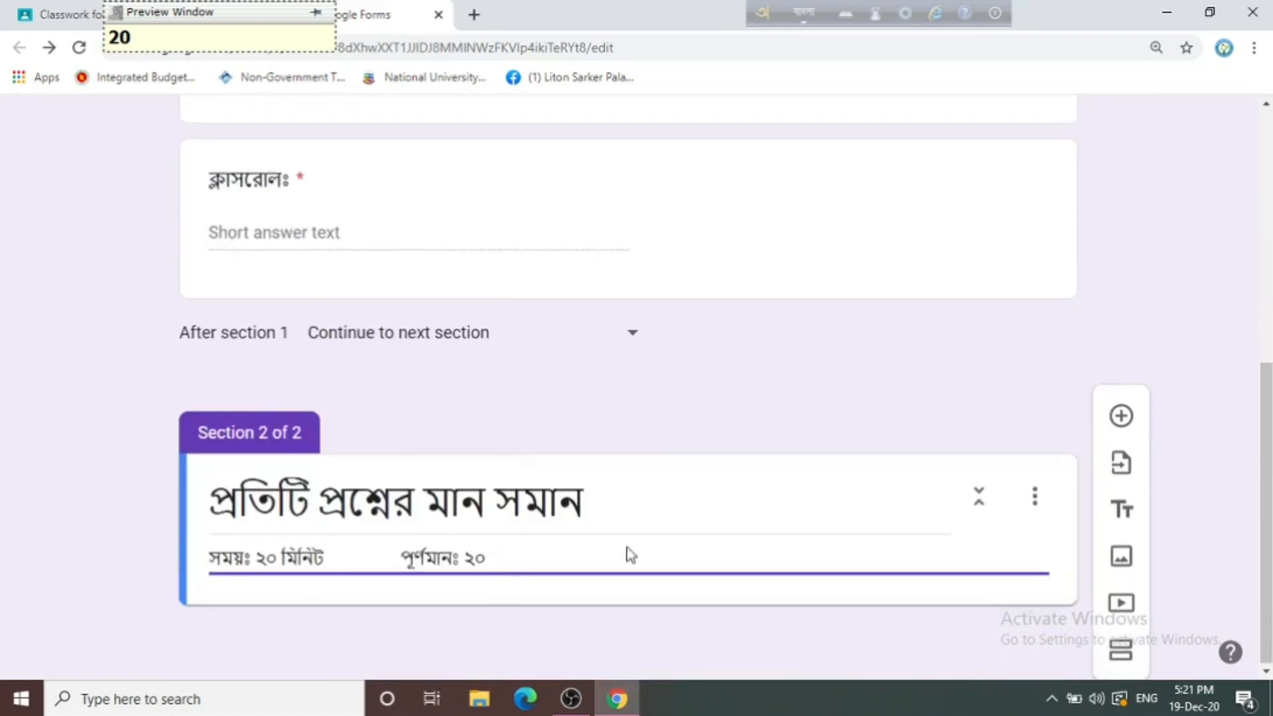
pyautogui.click(1120, 418)
pyautogui.scroll(-1, 491, 548)
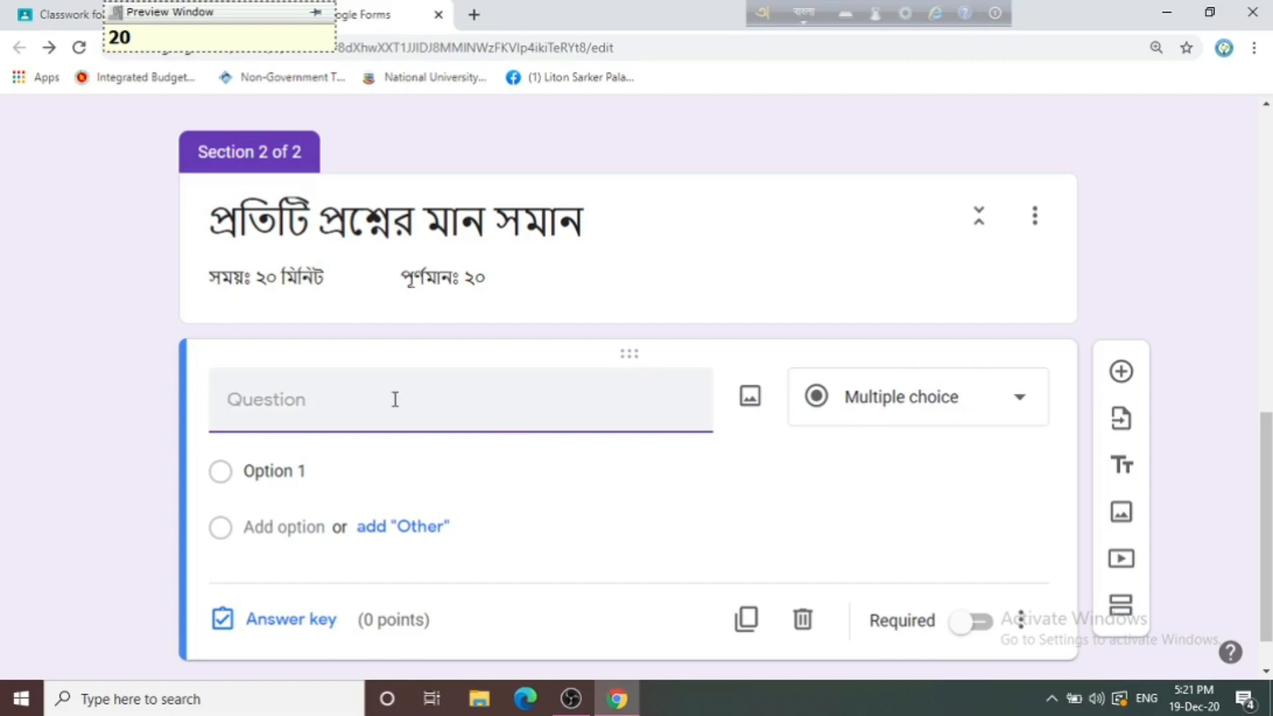
pyautogui.scroll(10, 395, 399)
pyautogui.scroll(-7, 392, 403)
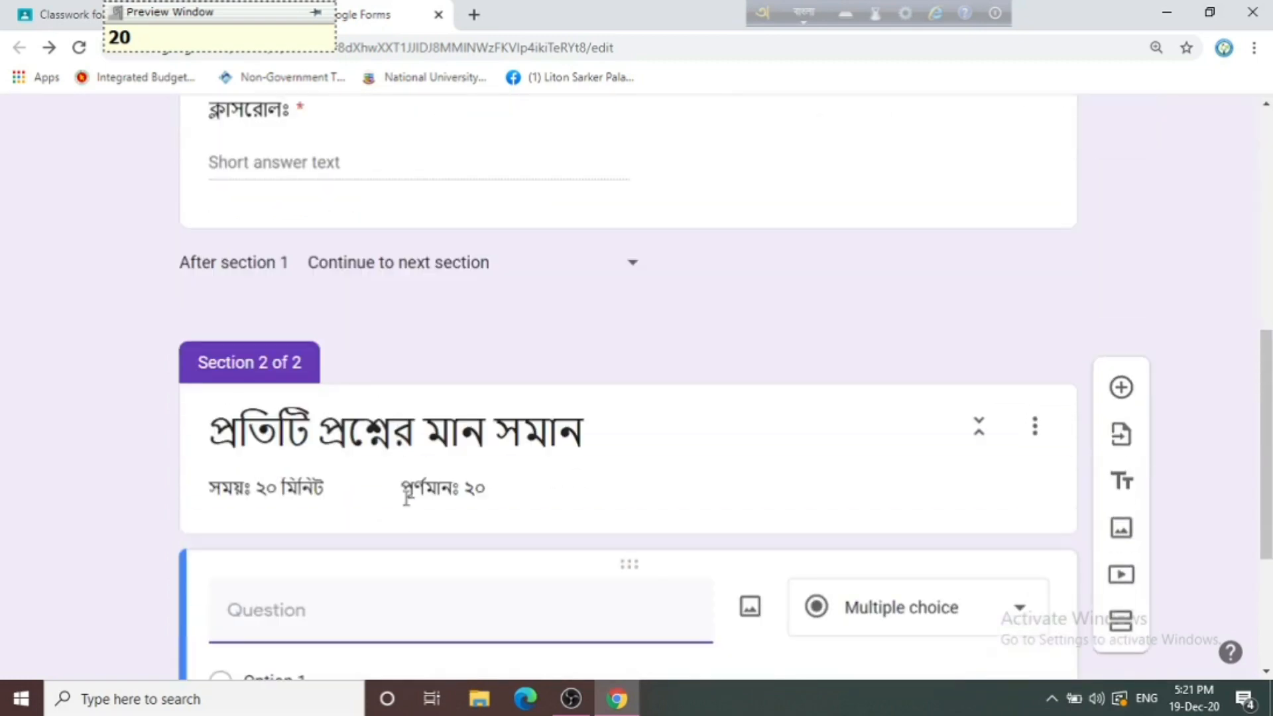
pyautogui.scroll(-4, 418, 531)
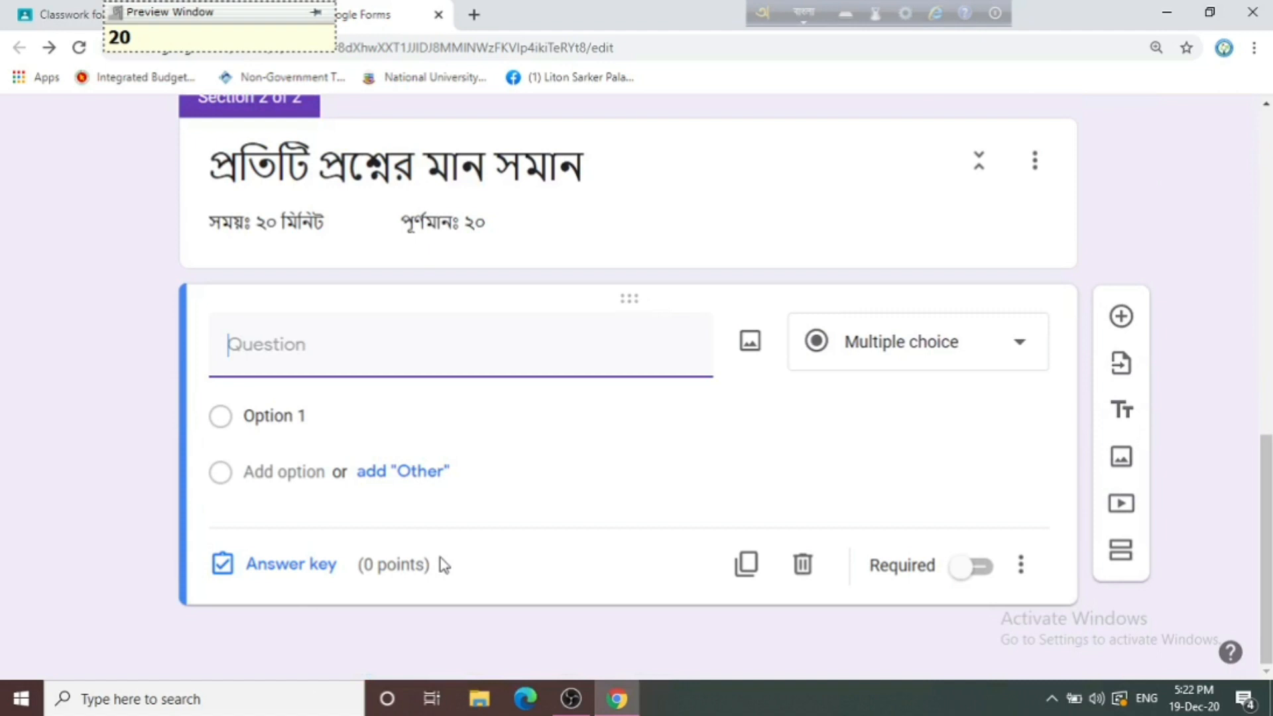
pyautogui.write('bang')
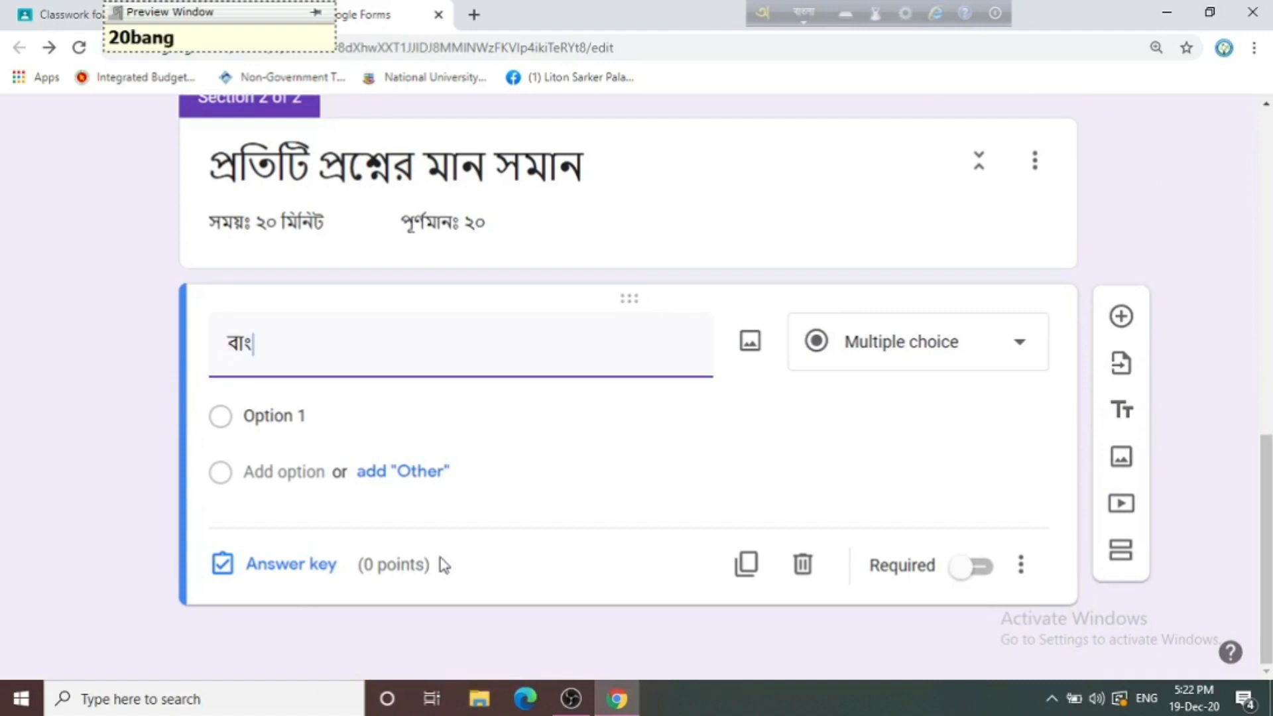
pyautogui.write('k')
pyautogui.press('BackSpace')
pyautogui.write('ladesher')
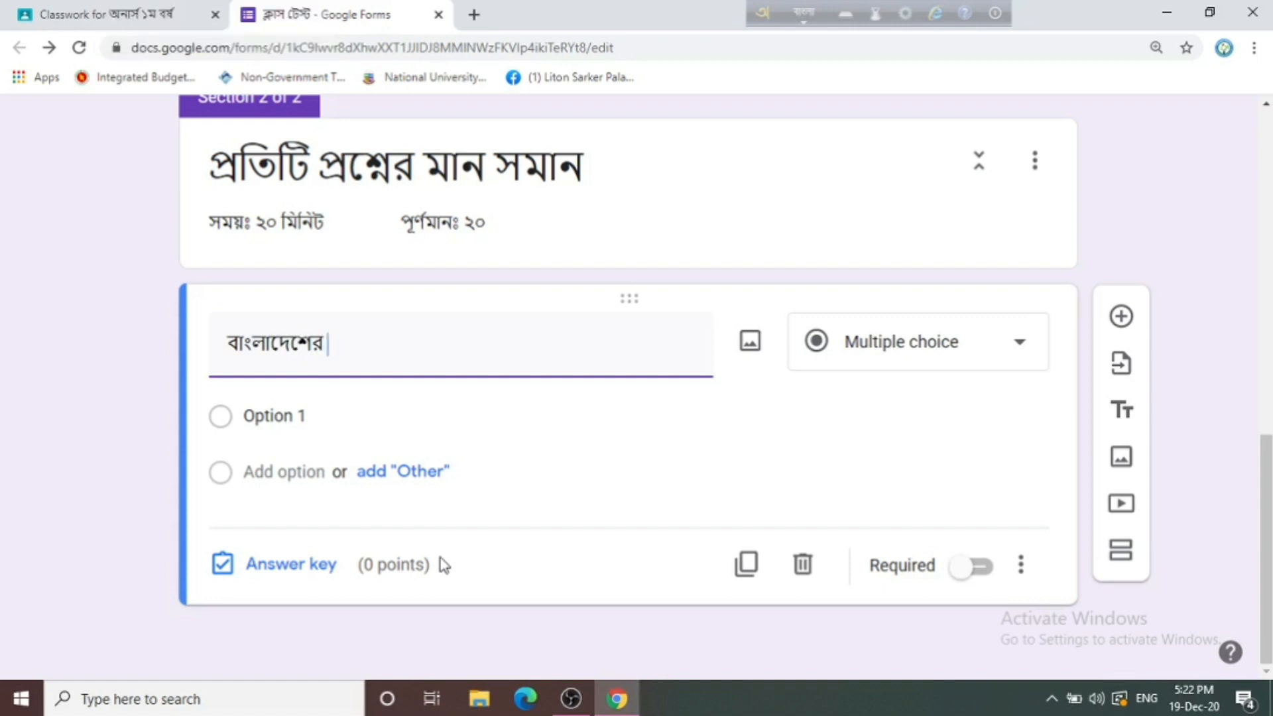
pyautogui.press('BackSpace')
pyautogui.write('muktiz')
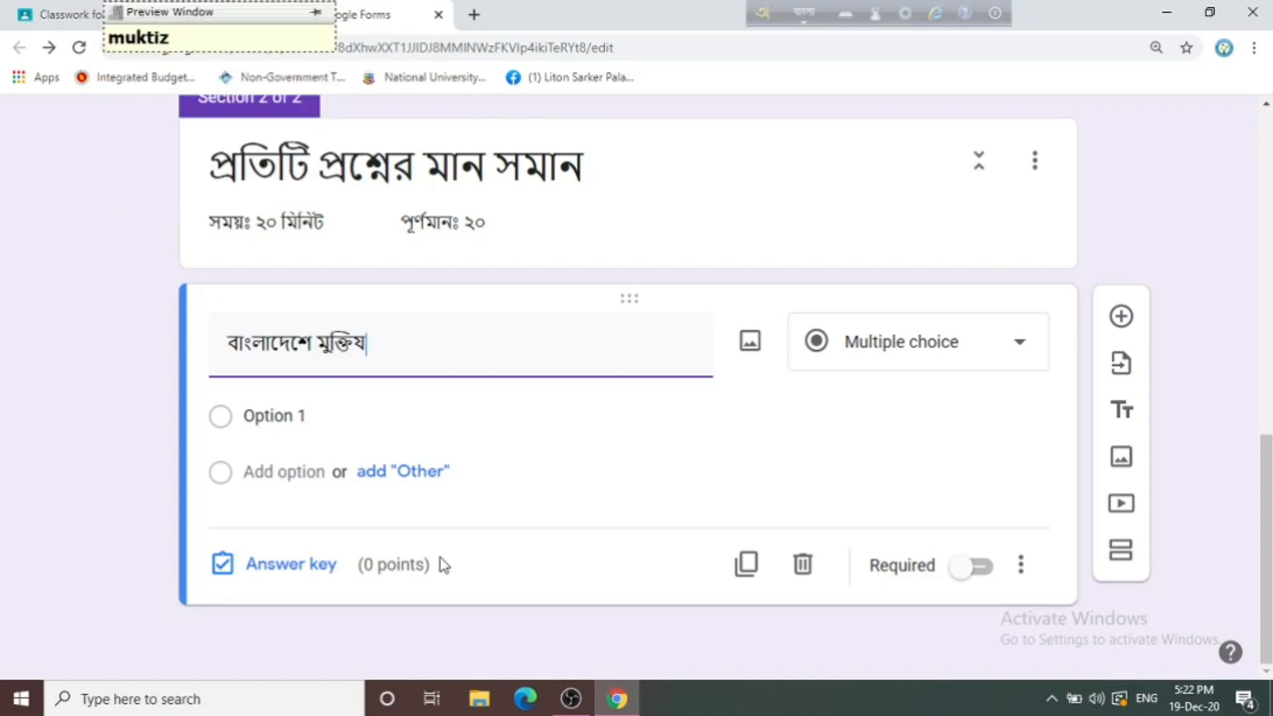
pyautogui.write('uddh ')
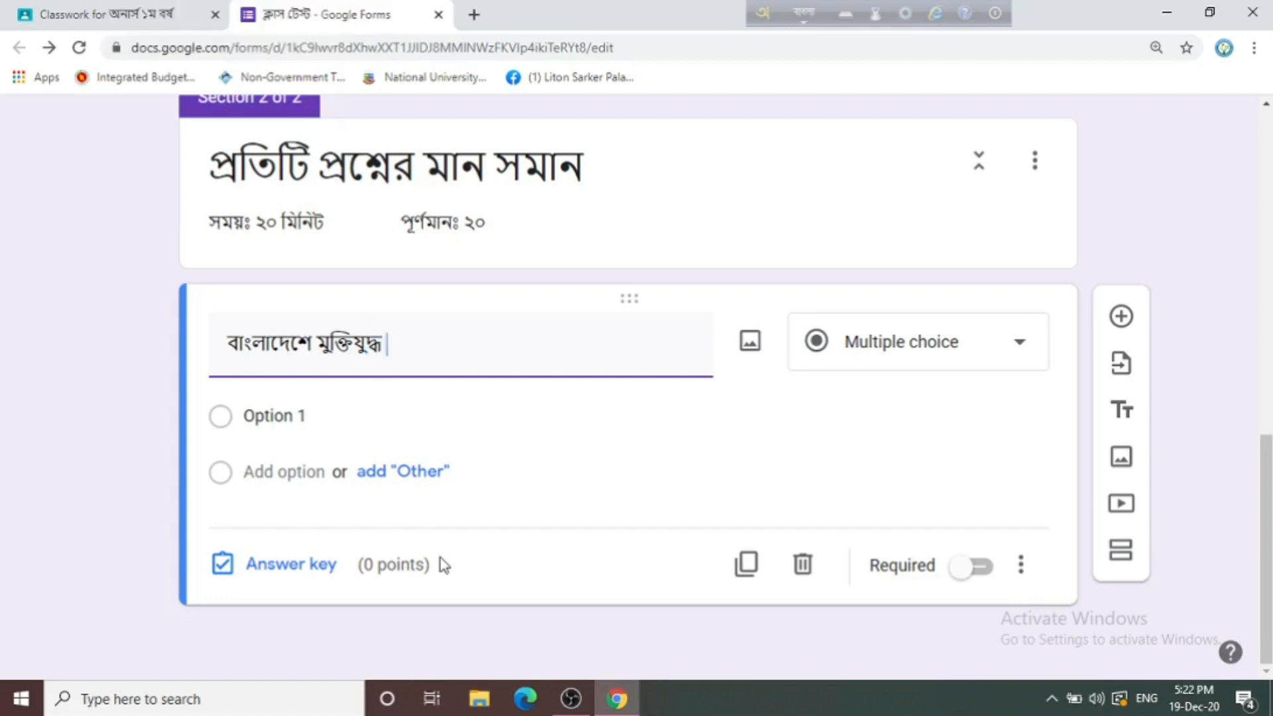
pyautogui.write('kokhn song')
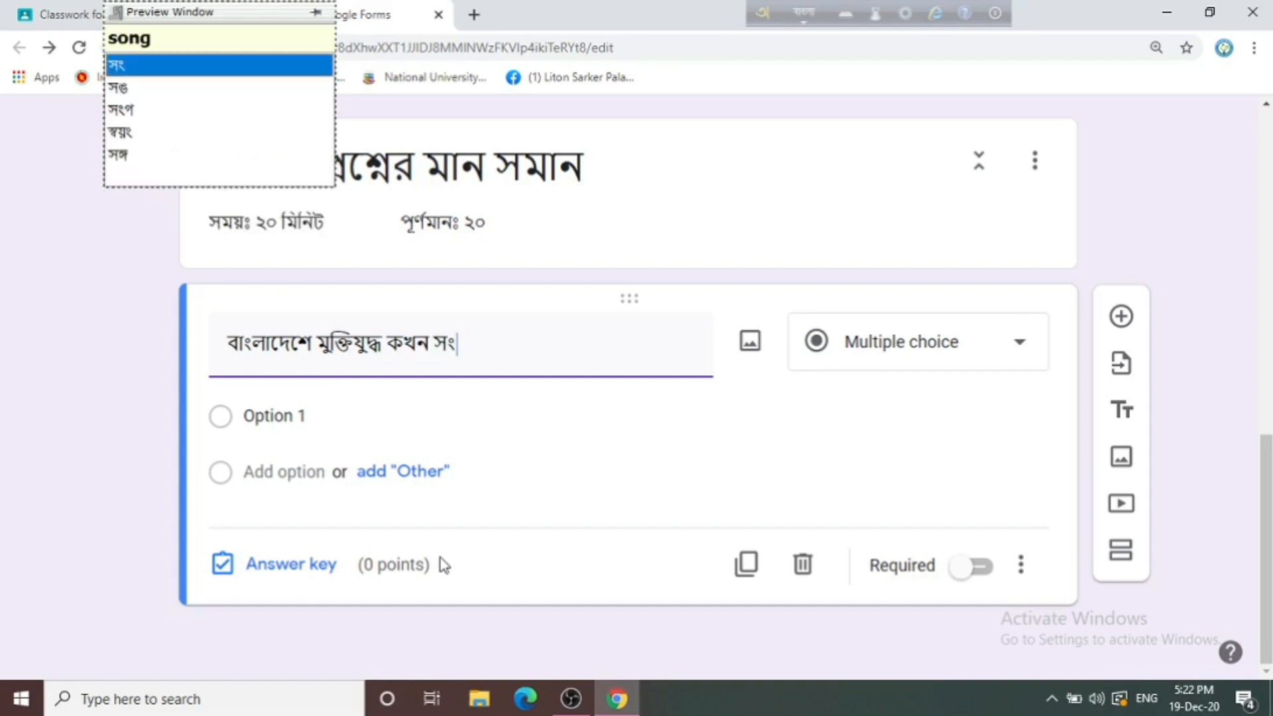
pyautogui.write('gh')
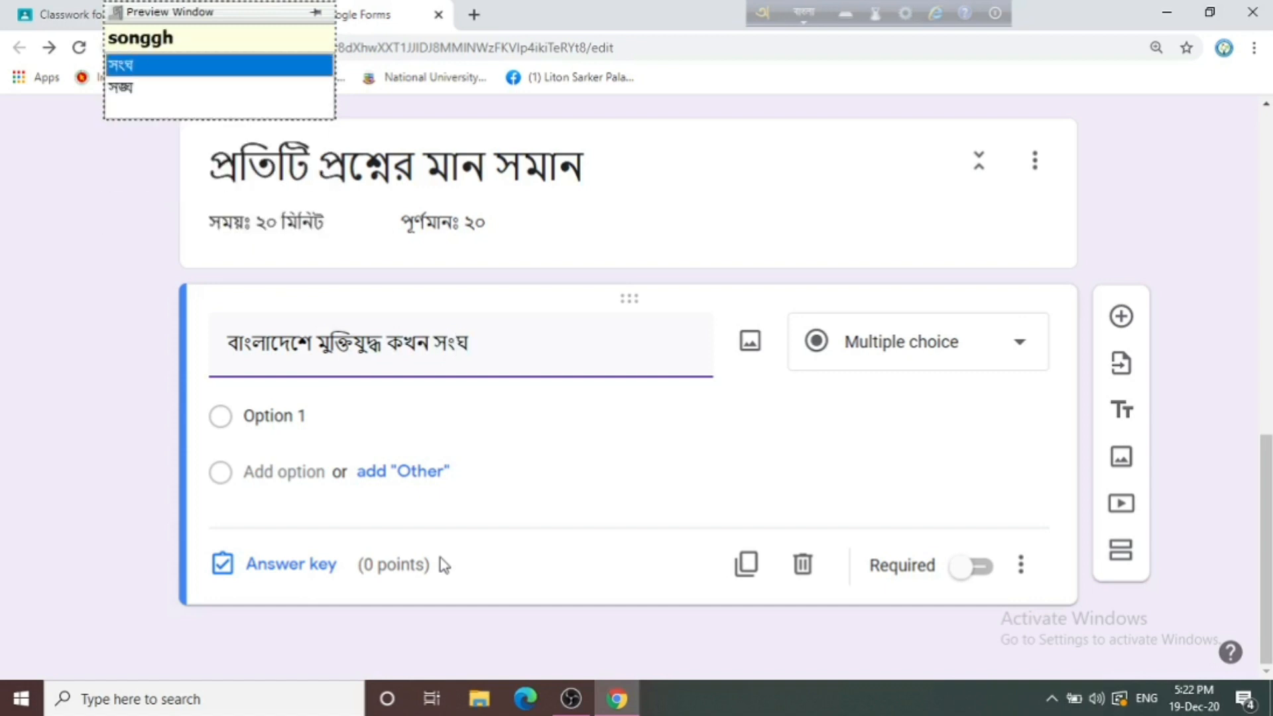
pyautogui.write('oTit ')
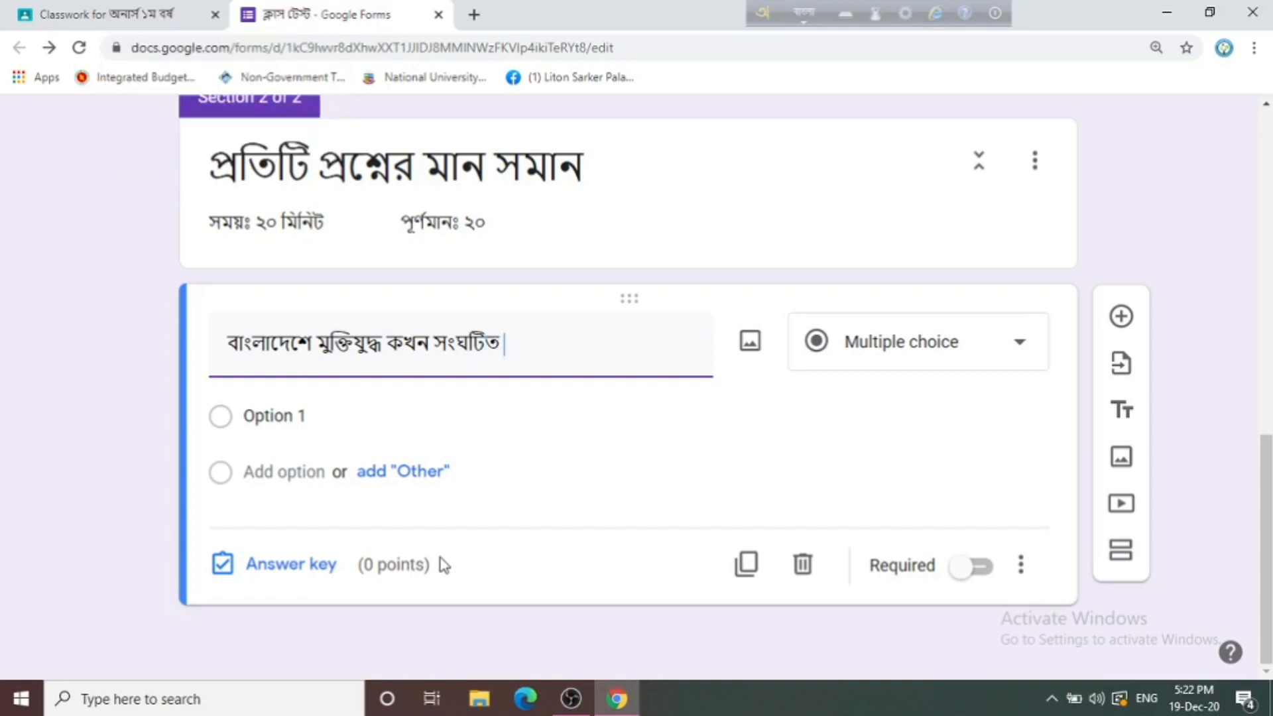
pyautogui.write('hoy')
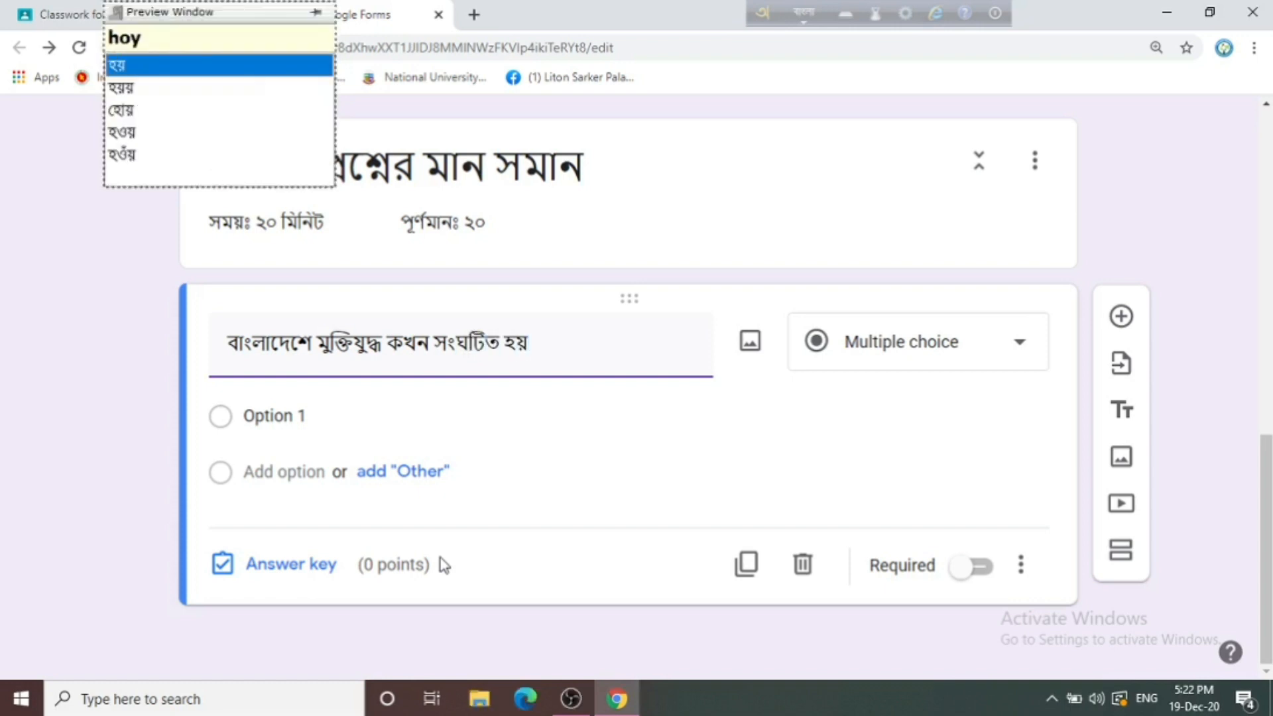
pyautogui.write('?')
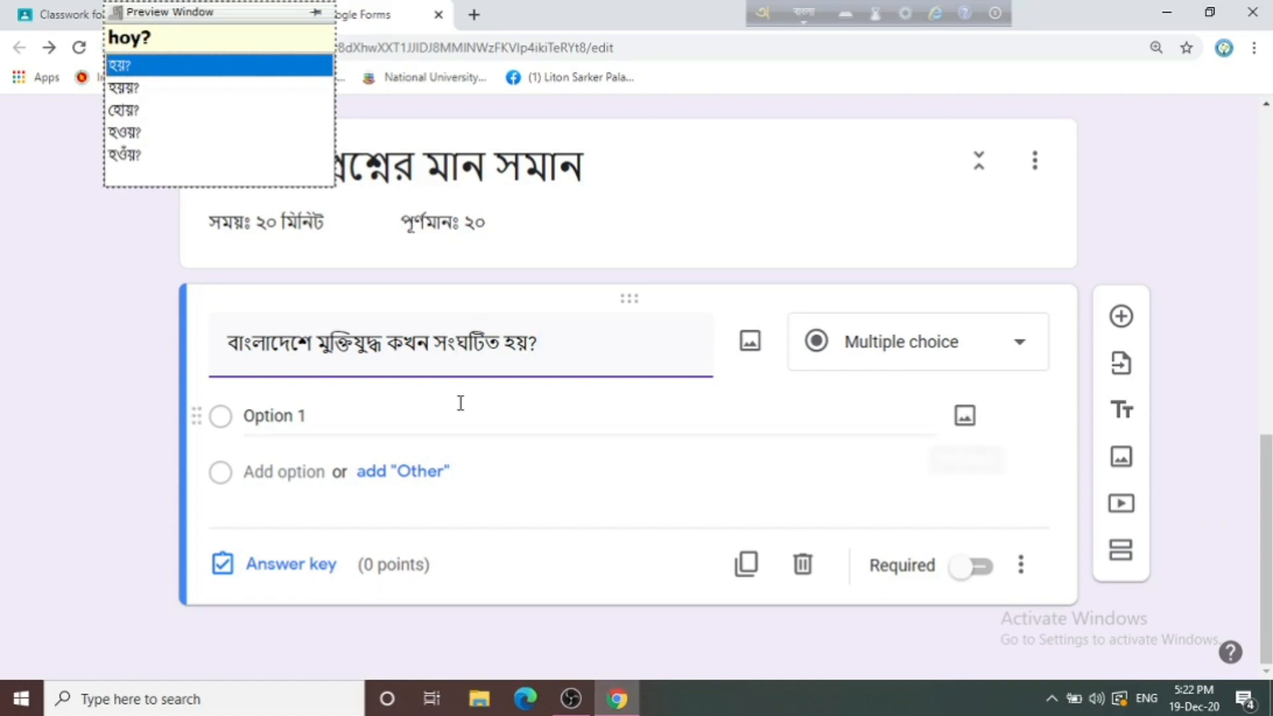
# - Enter ১৯৭১, ১৯৭০ and ১৯৬৯ as the first three answer options of the মুক্তিযুদ্ধ question
pyautogui.click(410, 404)
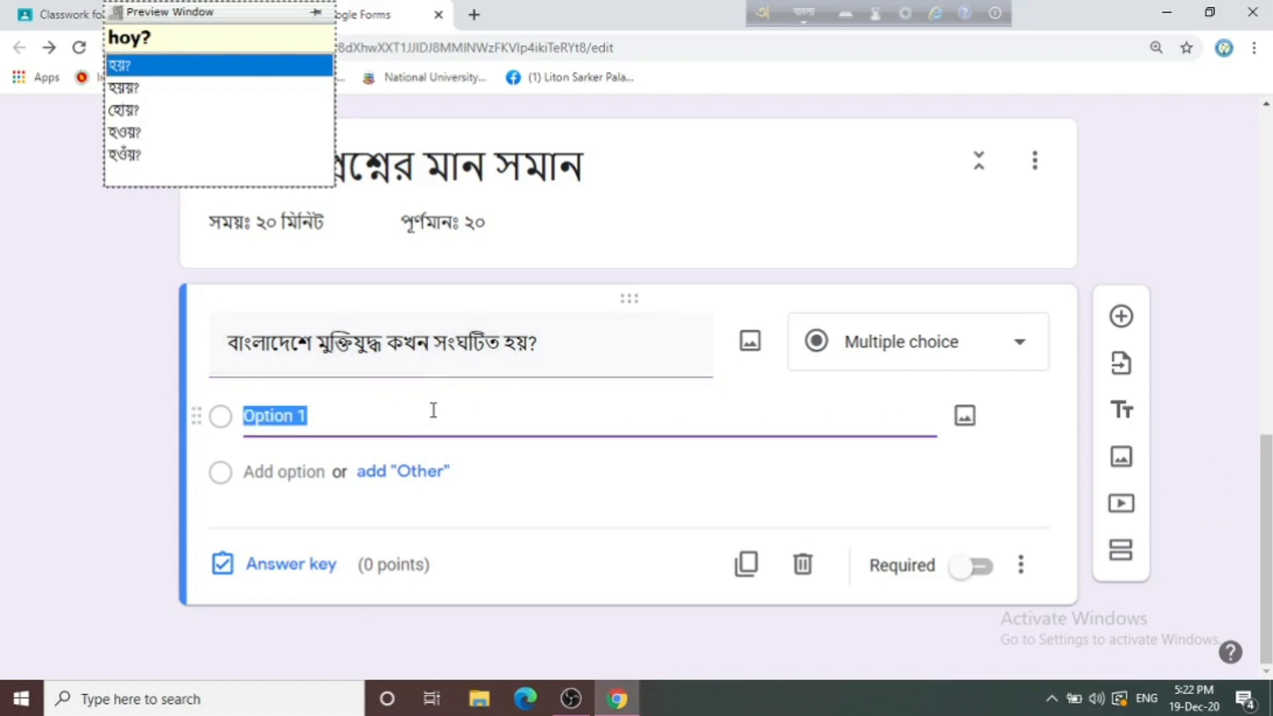
pyautogui.press('BackSpace')
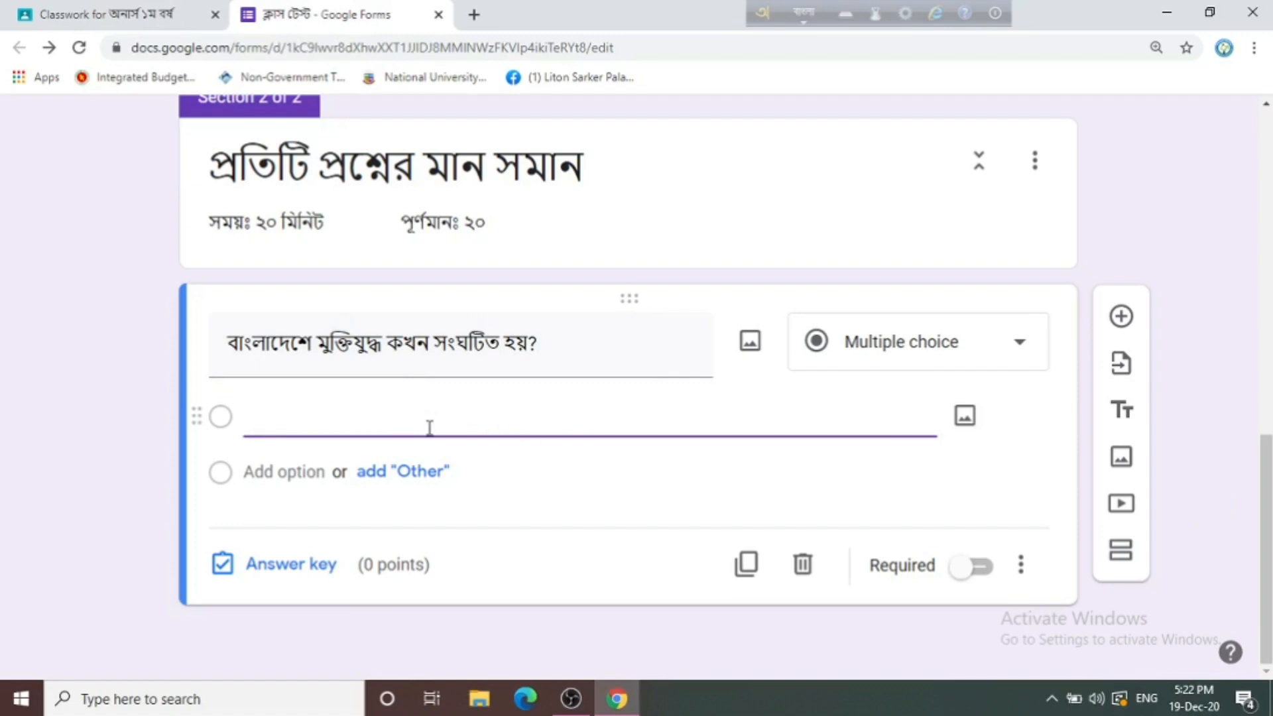
pyautogui.write('১')
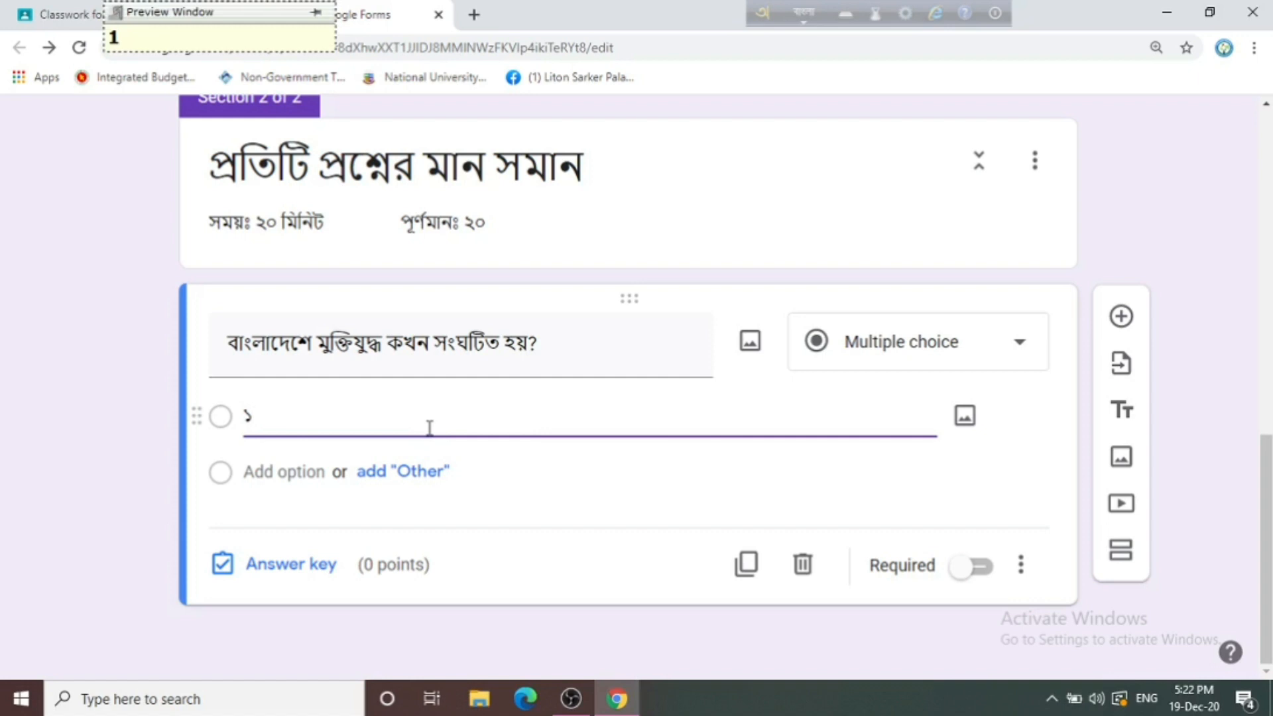
pyautogui.write('৯৭১')
pyautogui.press('Return')
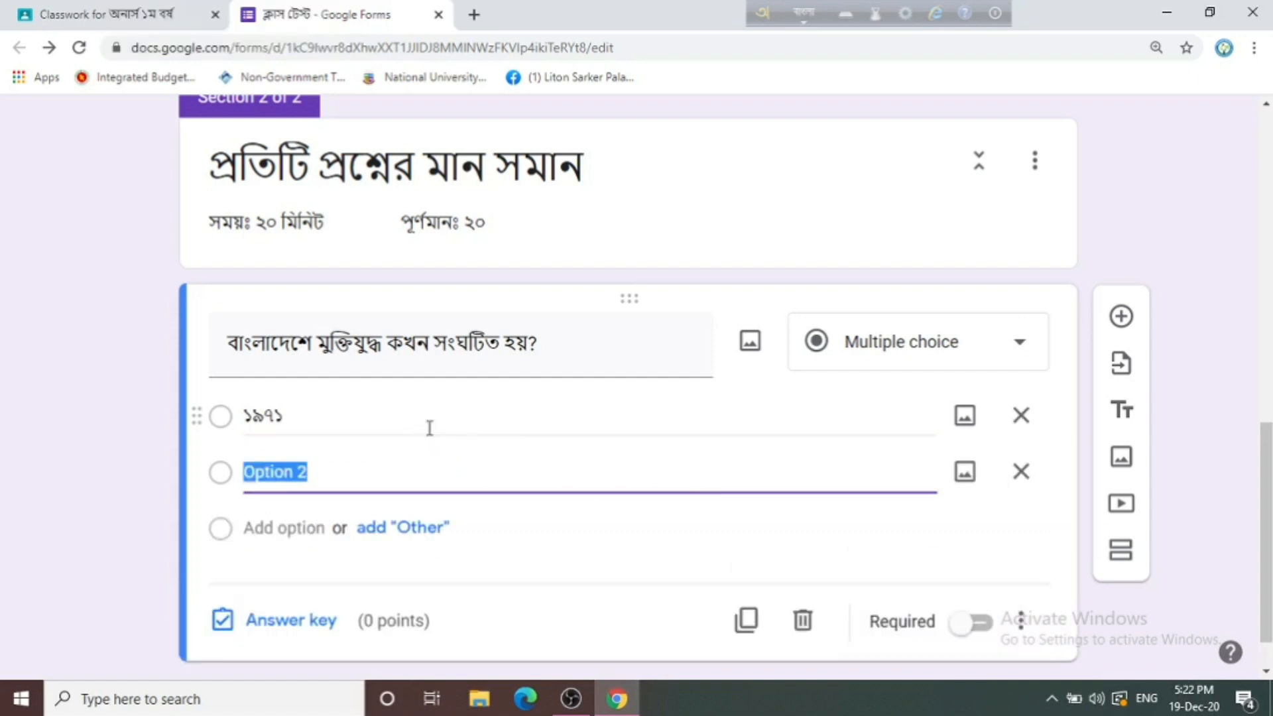
pyautogui.write('১৯৭০')
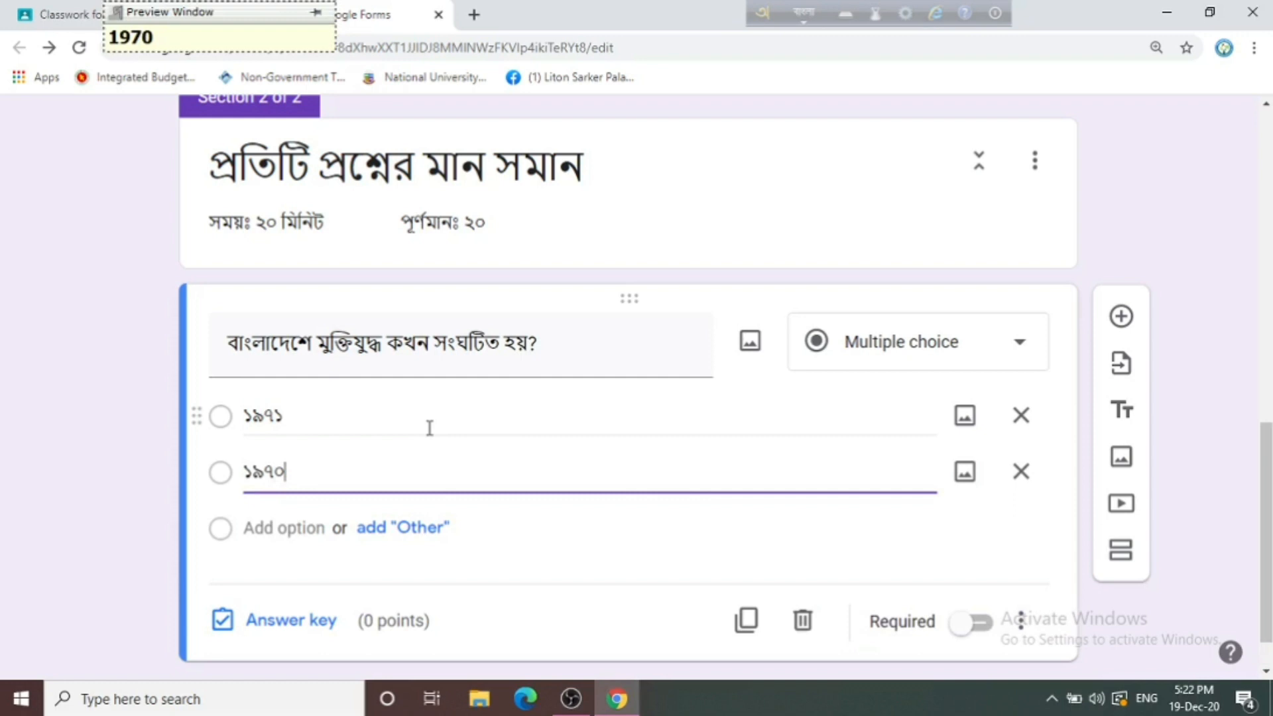
pyautogui.press('Return')
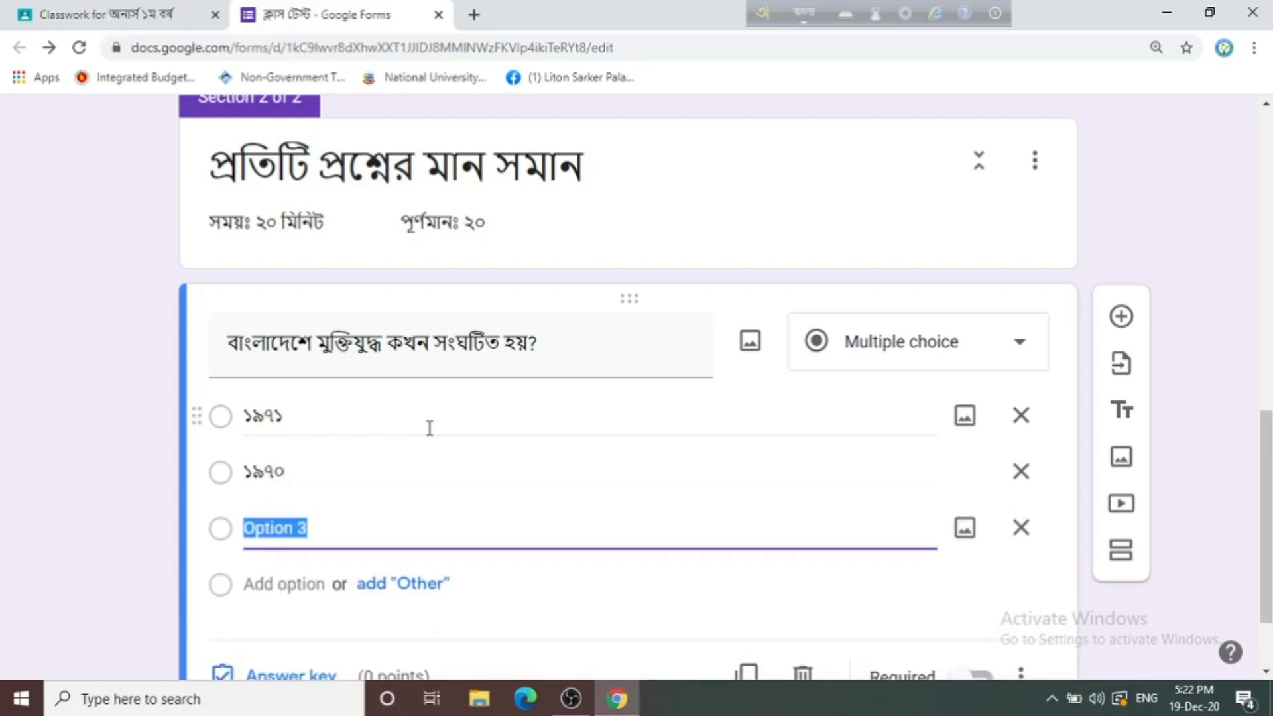
pyautogui.write('১৯৬৯')
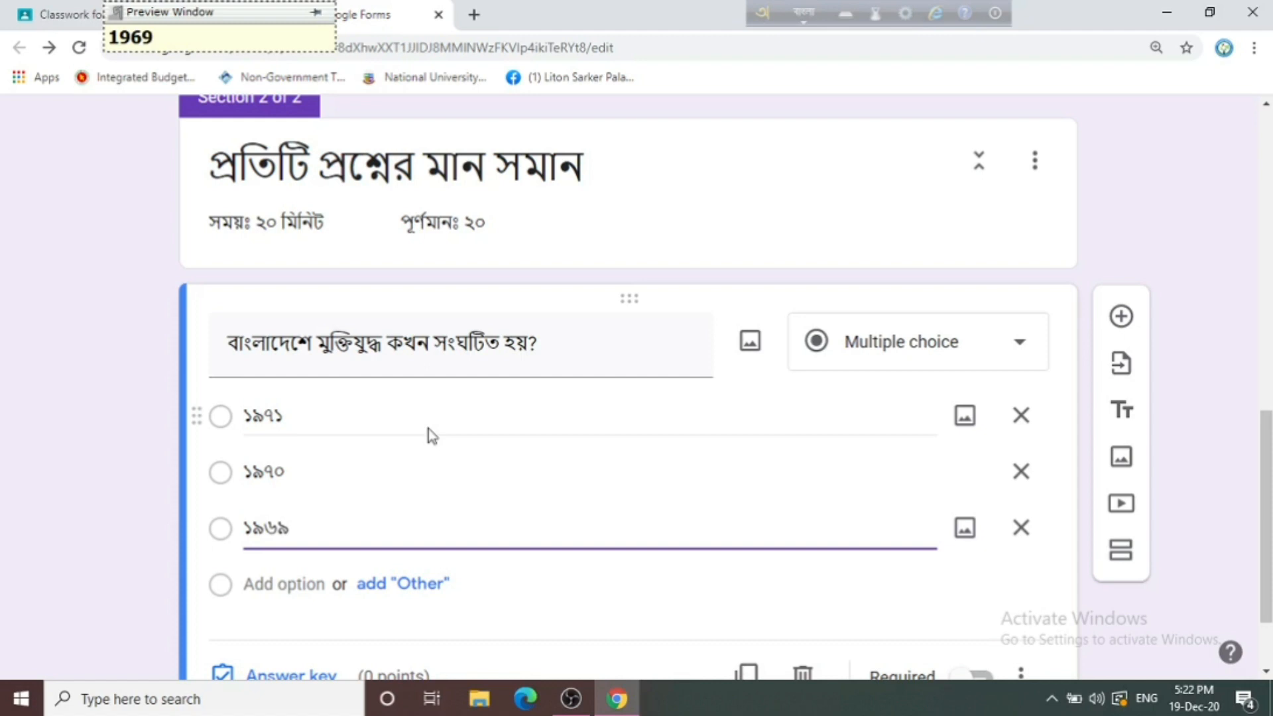
# - Add ১৯৭২ as the fourth answer option of the মুক্তিযুদ্ধ question
pyautogui.press('Return')
pyautogui.write('১৯')
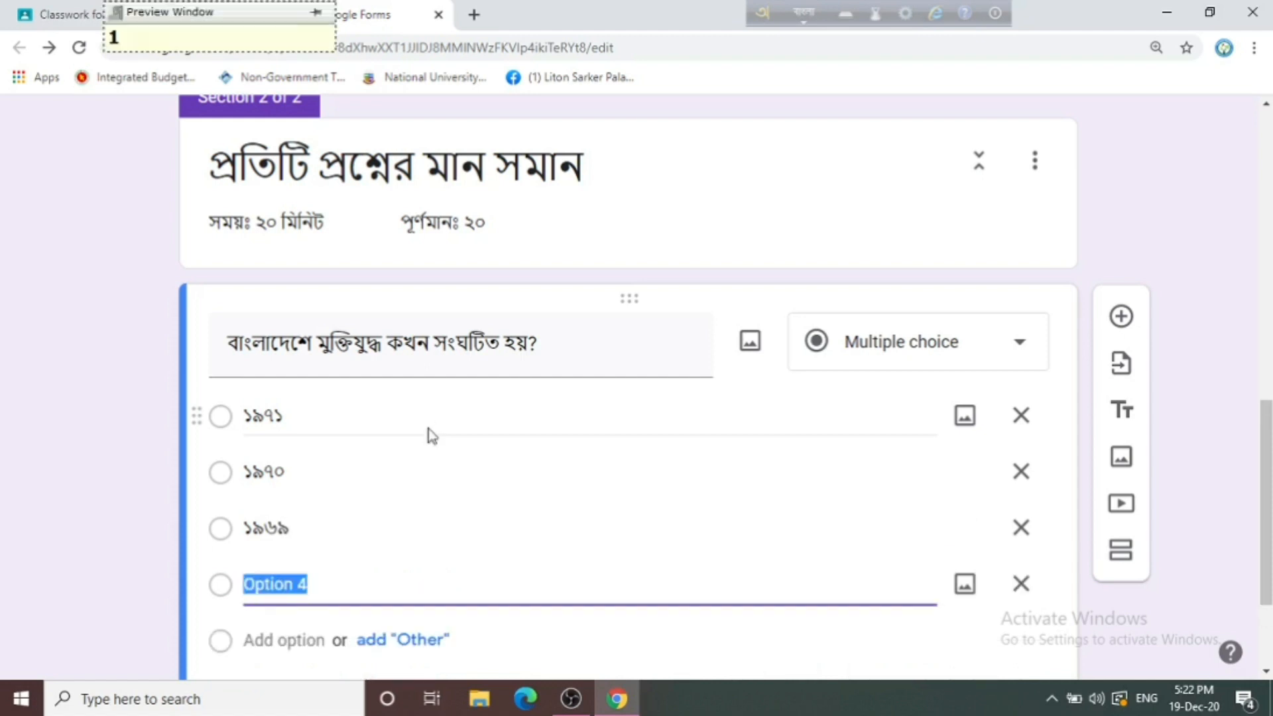
pyautogui.write('৭২')
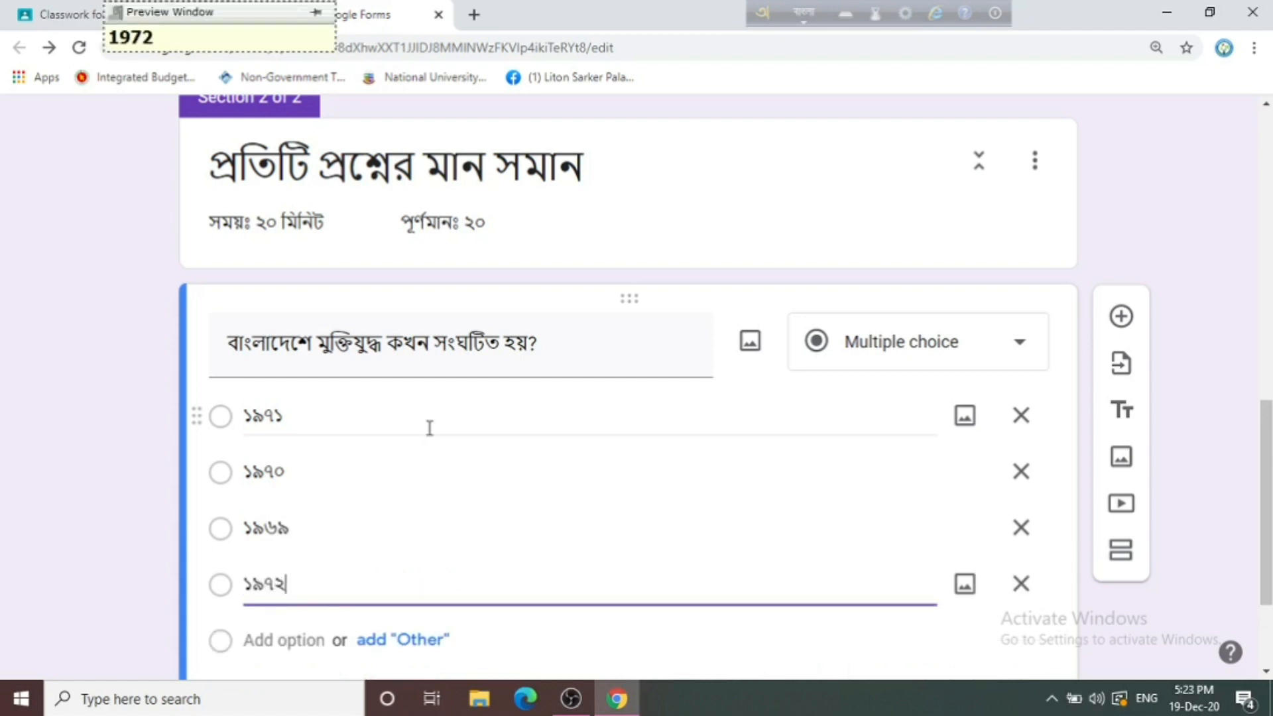
# - In the মুক্তিযুদ্ধ question's answer key, set the value to 1 point and mark ১৯৭১ as the correct answer
pyautogui.scroll(-3, 557, 497)
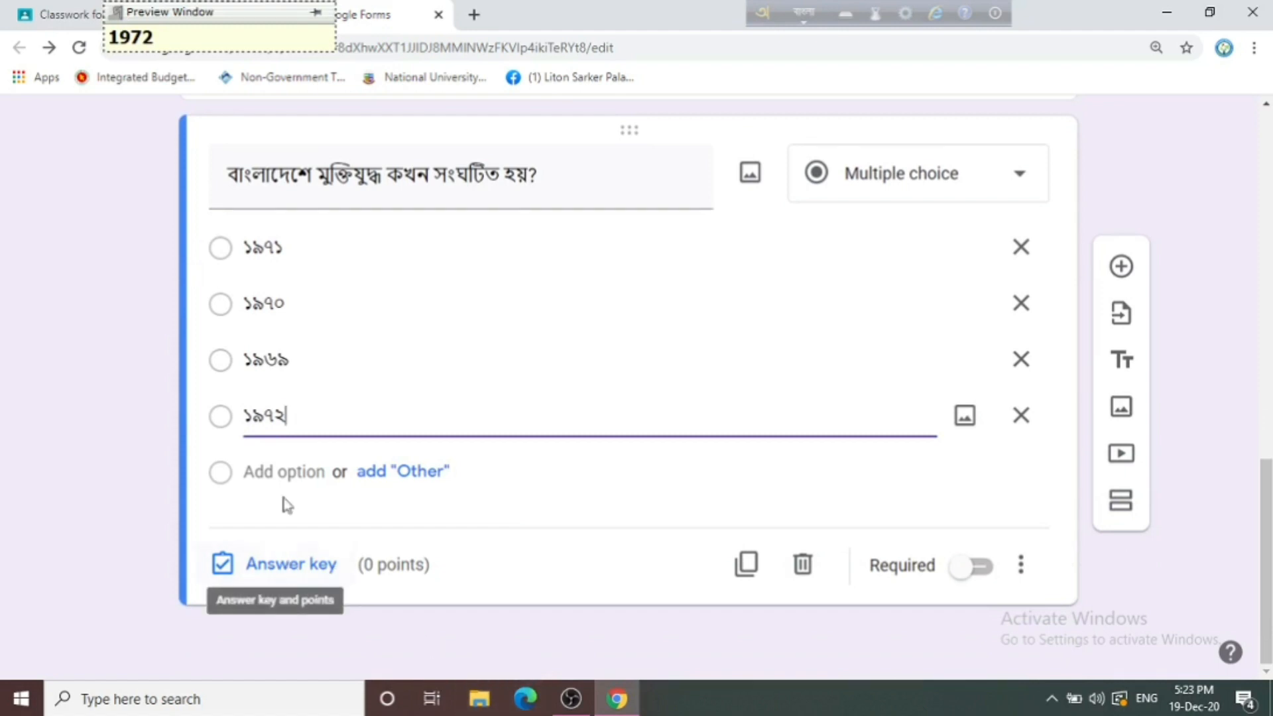
pyautogui.scroll(1, 270, 489)
pyautogui.scroll(-1, 270, 511)
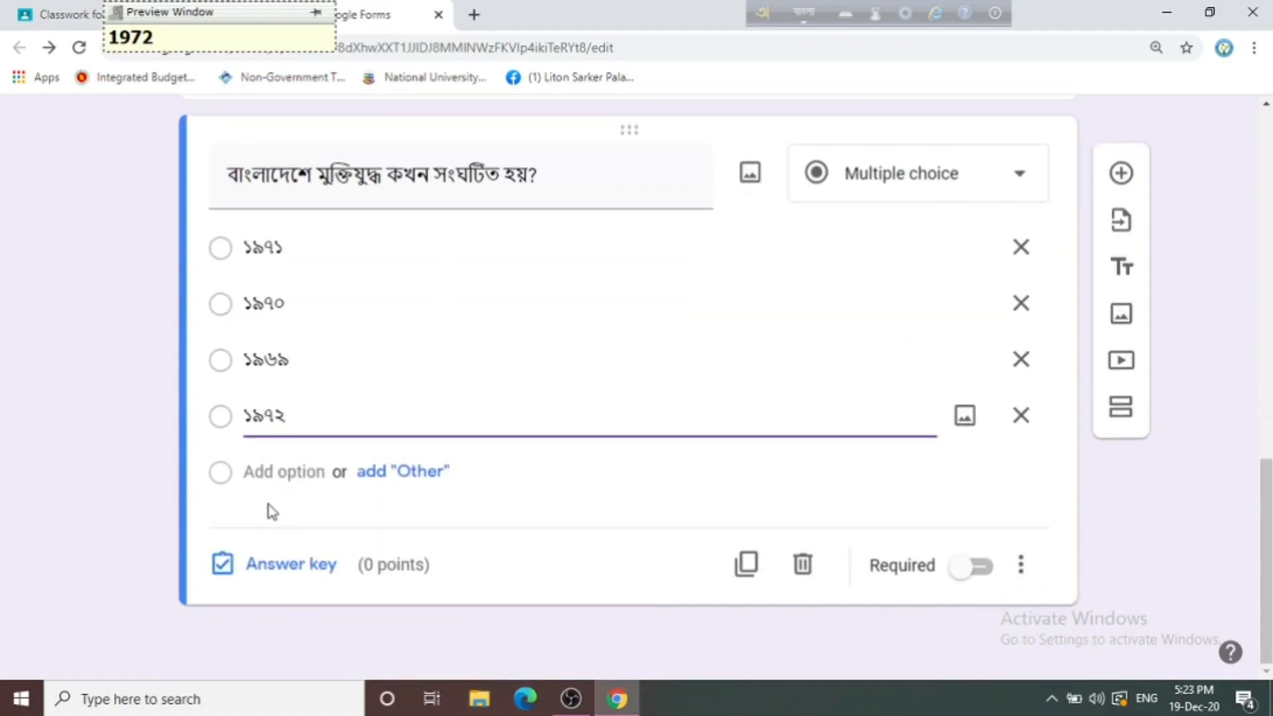
pyautogui.click(286, 570)
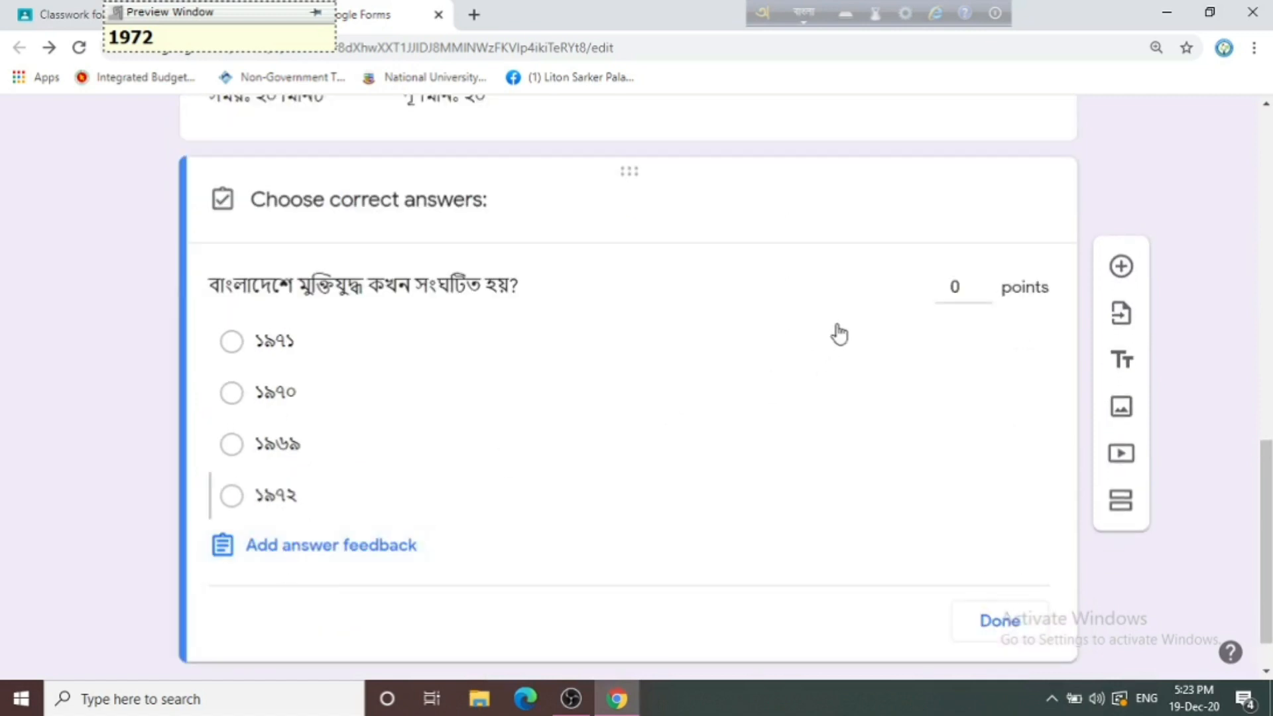
pyautogui.click(984, 283)
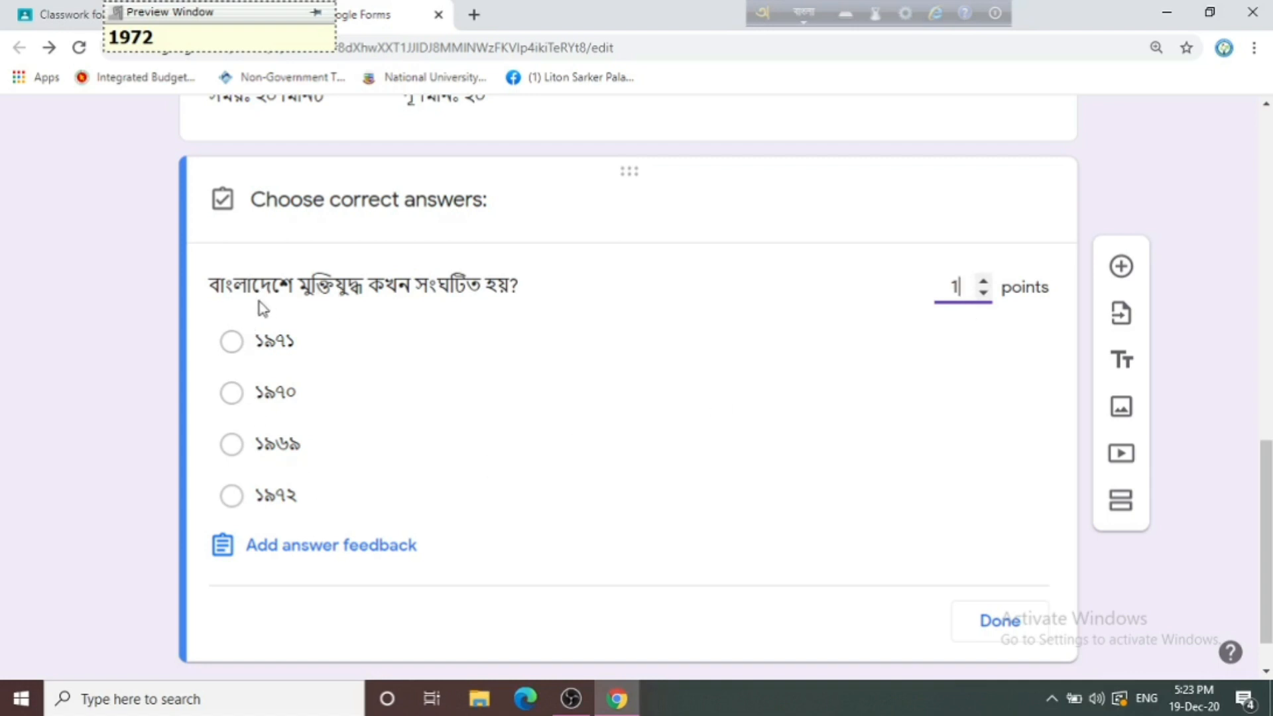
pyautogui.click(233, 344)
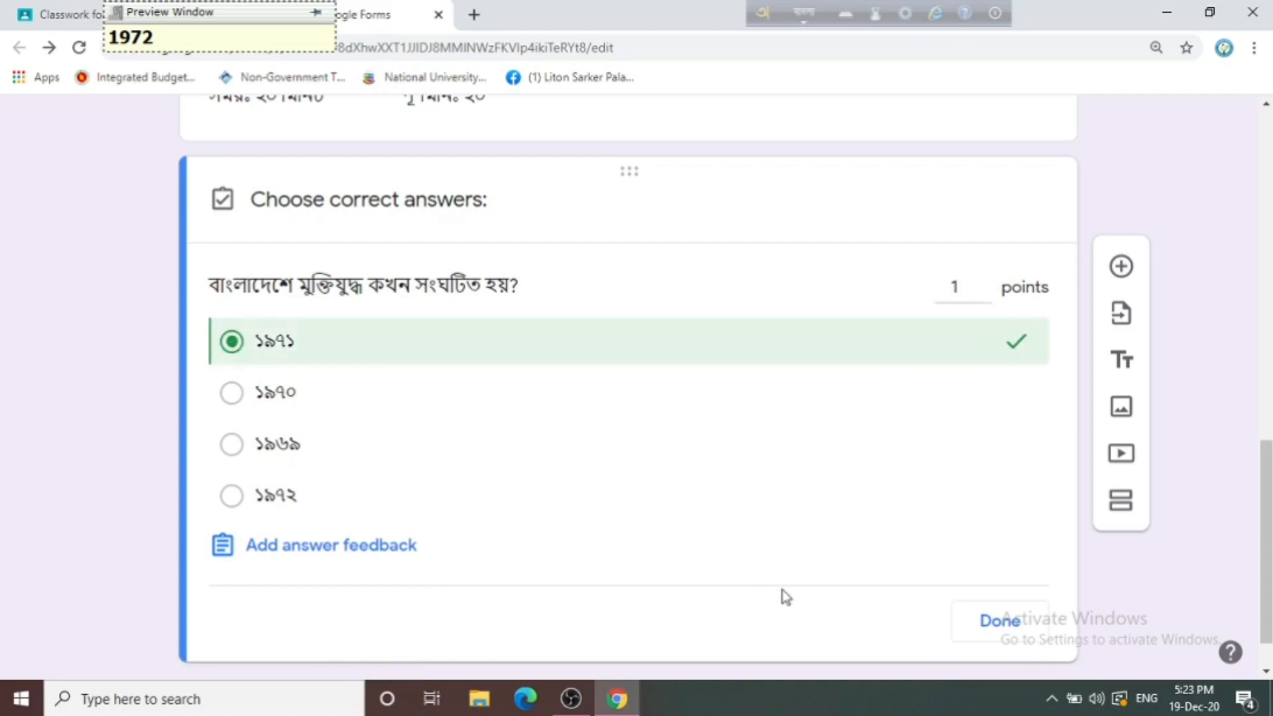
# - Add ১৯৭১ as feedback for correct answers to the মুক্তিযুদ্ধ question, save it and close the answer key
pyautogui.click(338, 549)
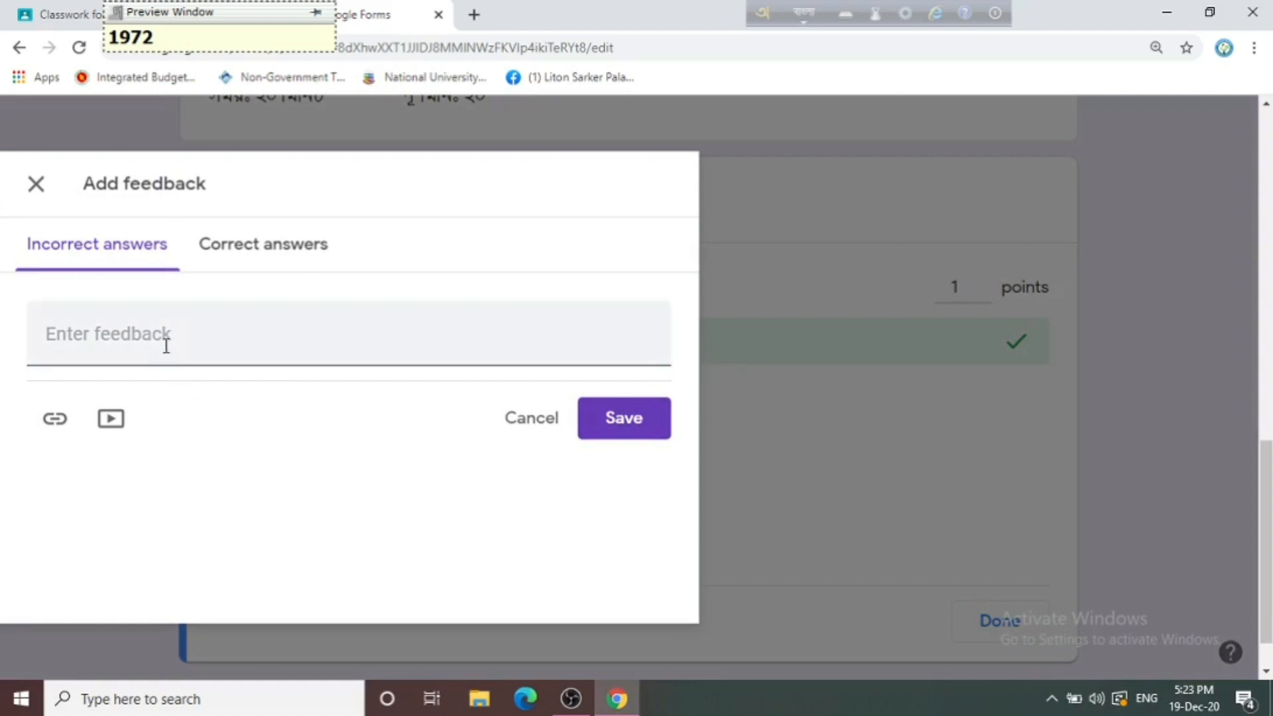
pyautogui.click(244, 250)
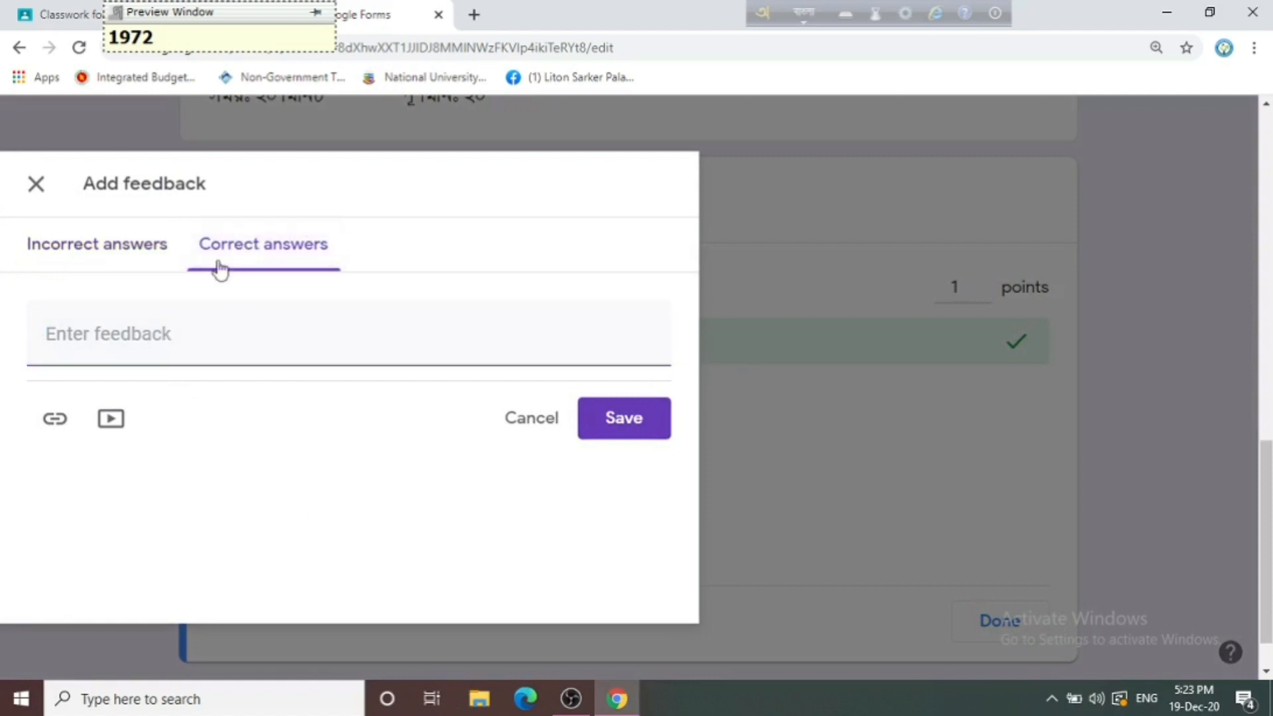
pyautogui.click(152, 331)
pyautogui.write('১')
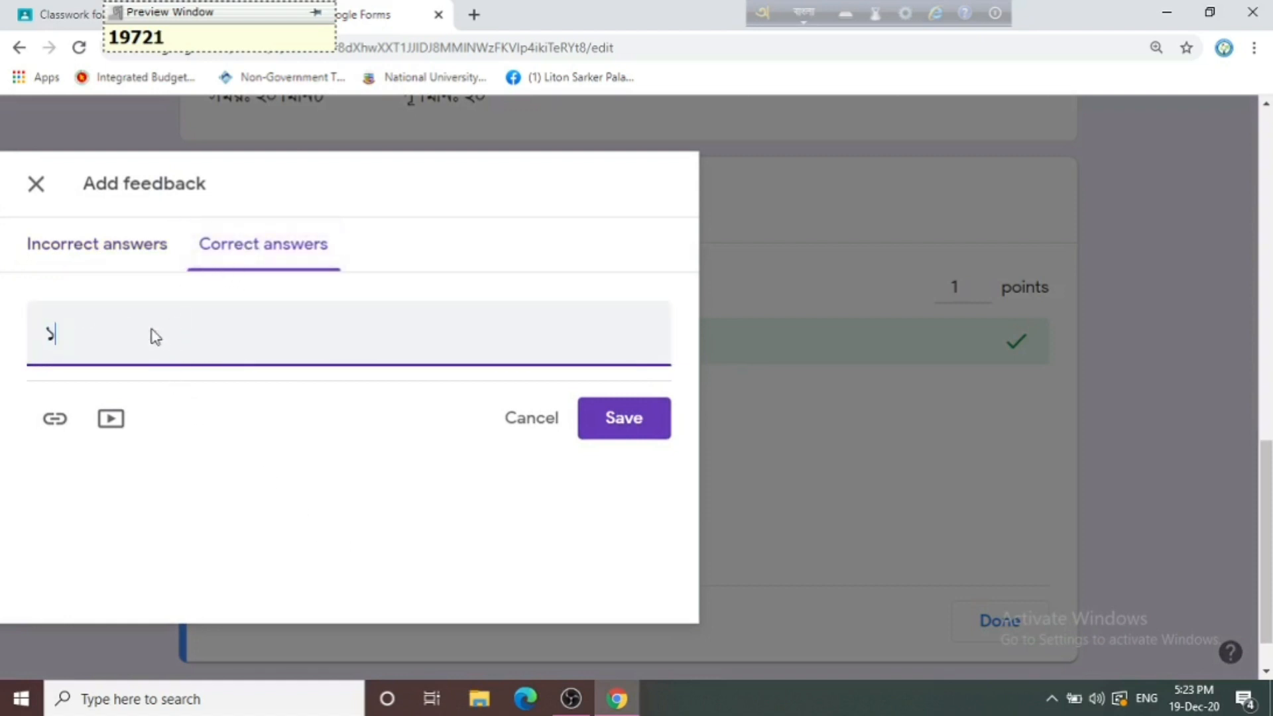
pyautogui.write('৯৭১ব')
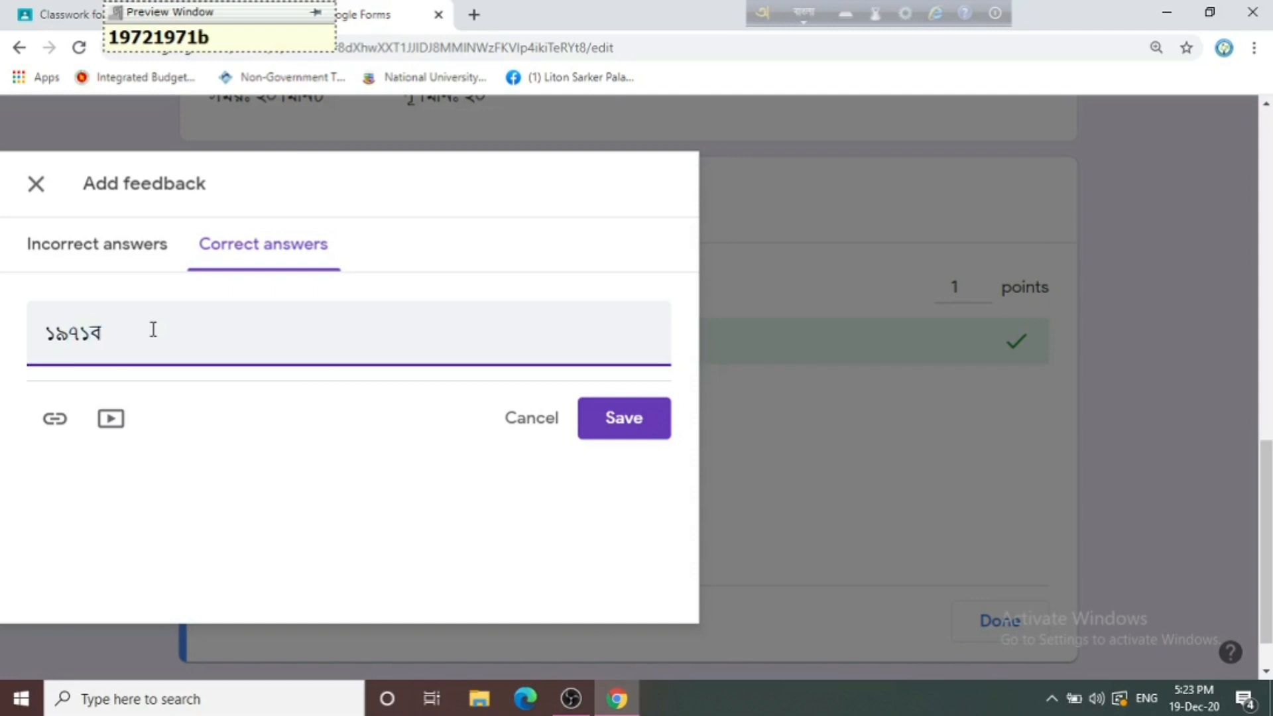
pyautogui.press('BackSpace')
pyautogui.click(622, 418)
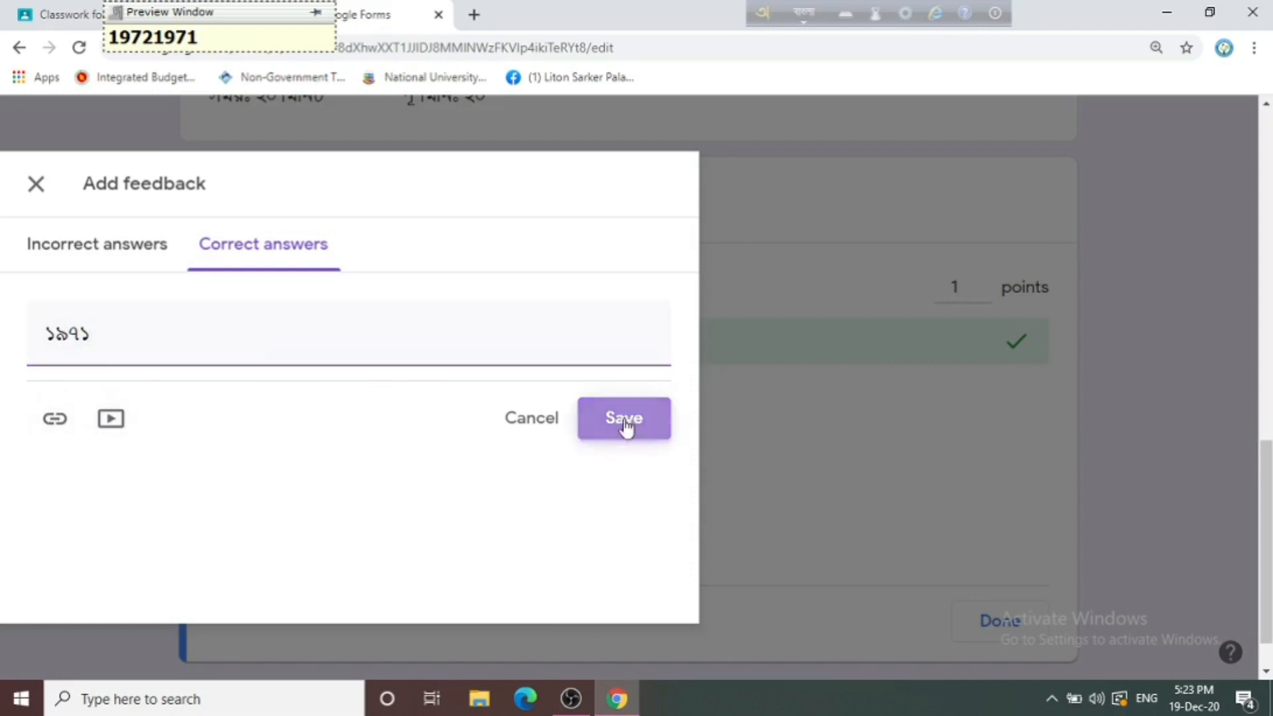
pyautogui.scroll(-2, 423, 522)
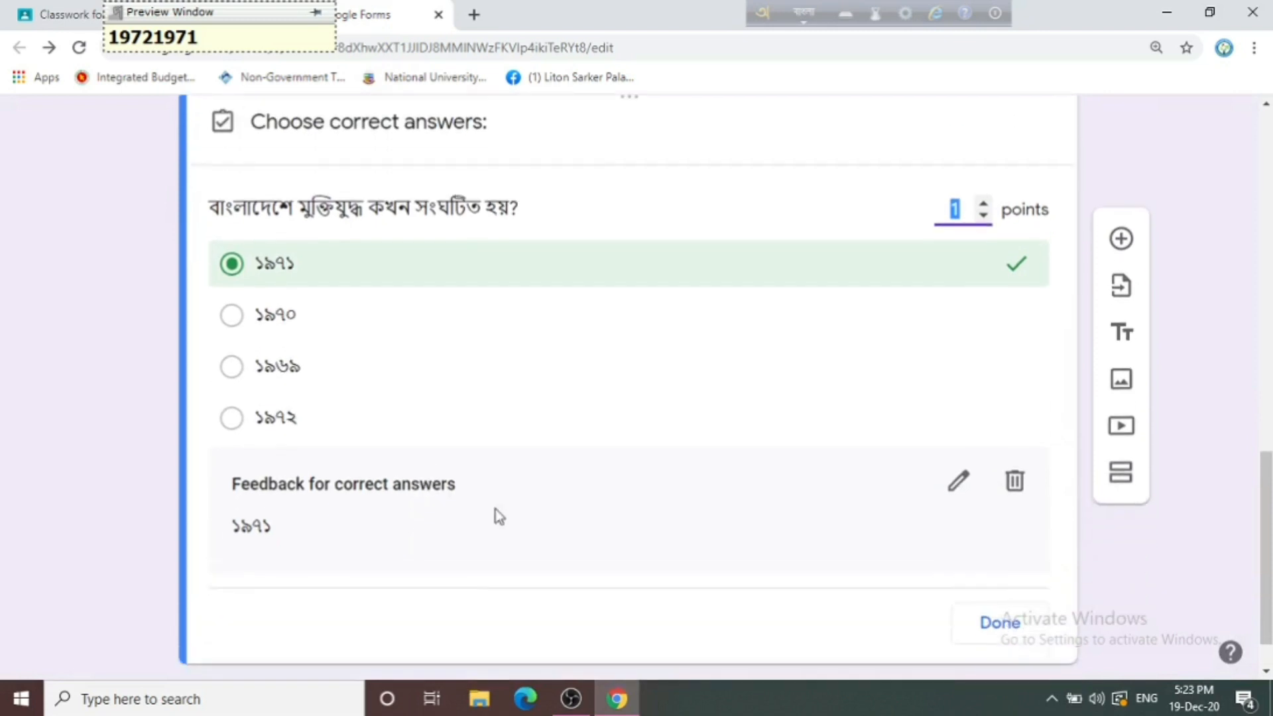
pyautogui.click(1009, 566)
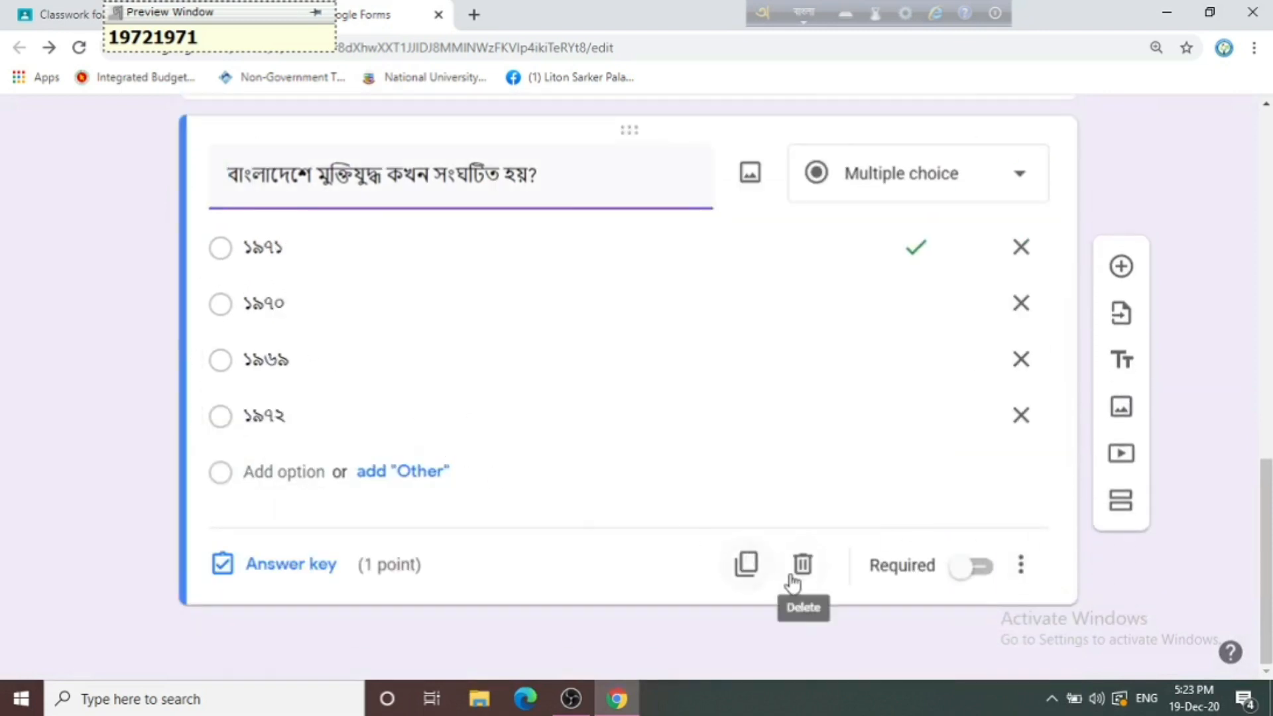
# - Duplicate the মুক্তিযুদ্ধ question and reword the copy as কখন প্রবাসী সরকার গঠন করা হয় ?
pyautogui.click(746, 564)
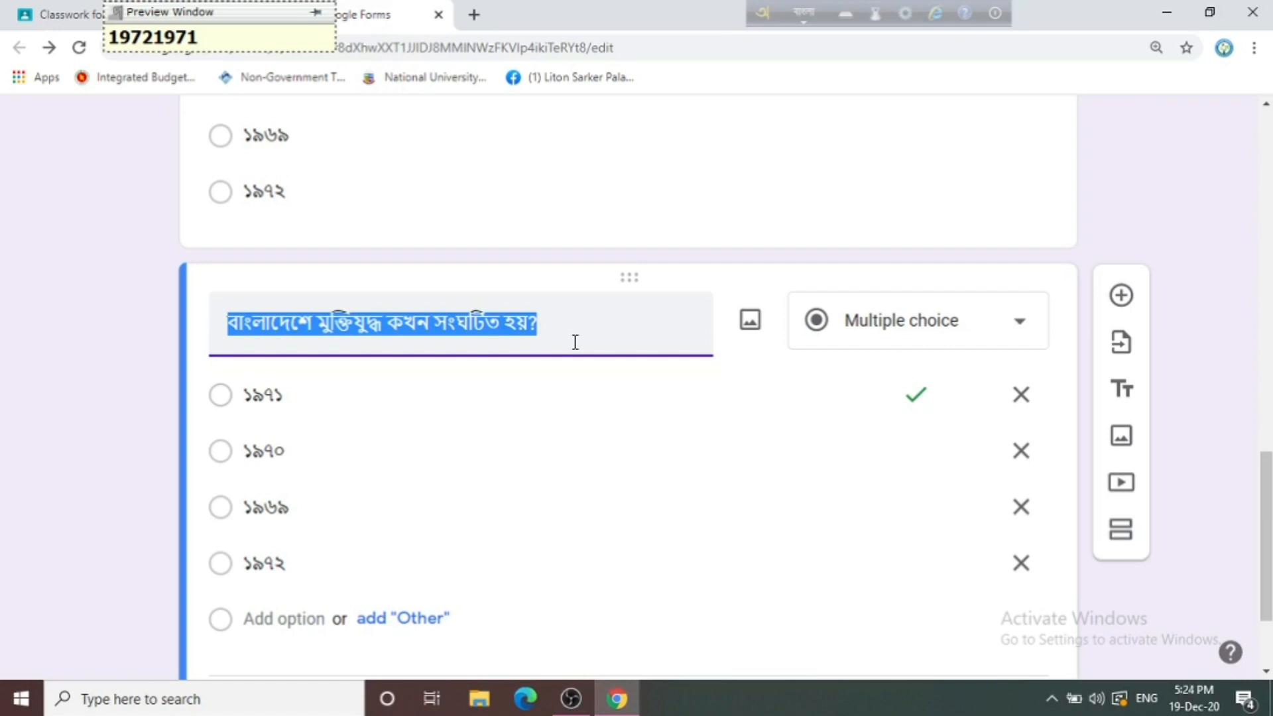
pyautogui.write('kokhon ')
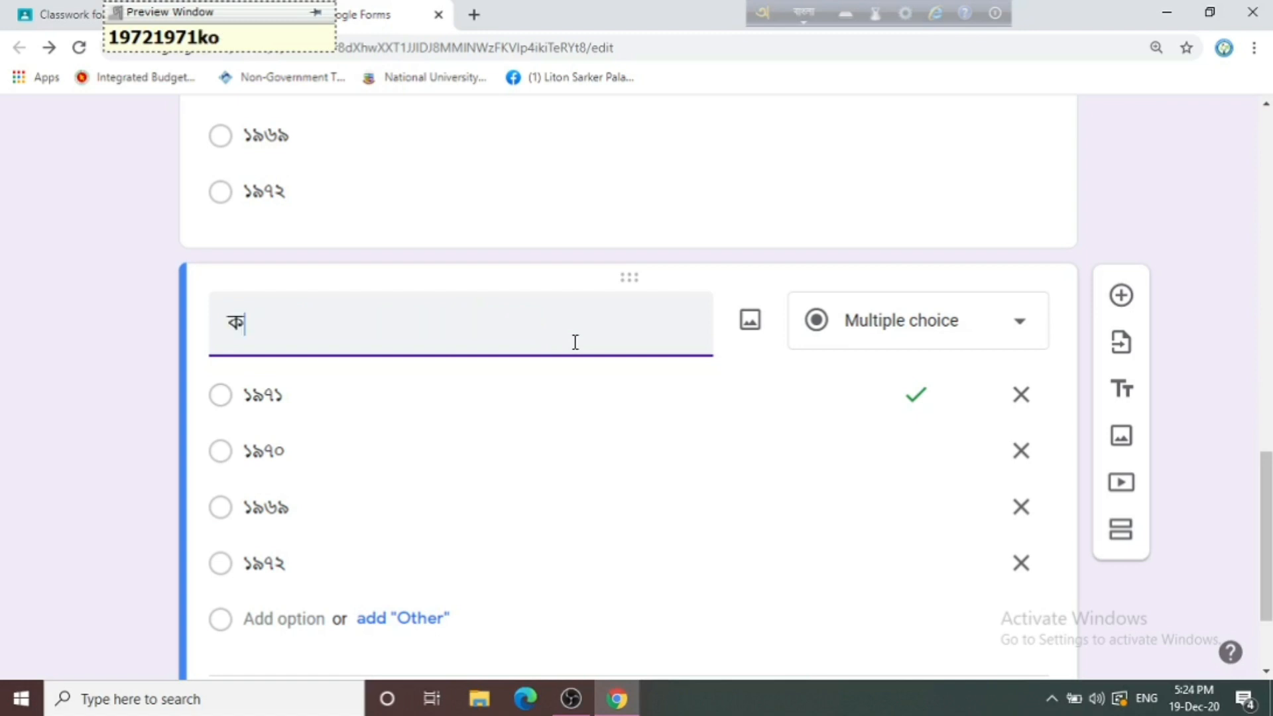
pyautogui.write('probasi sorkar goThon kora hoy ?')
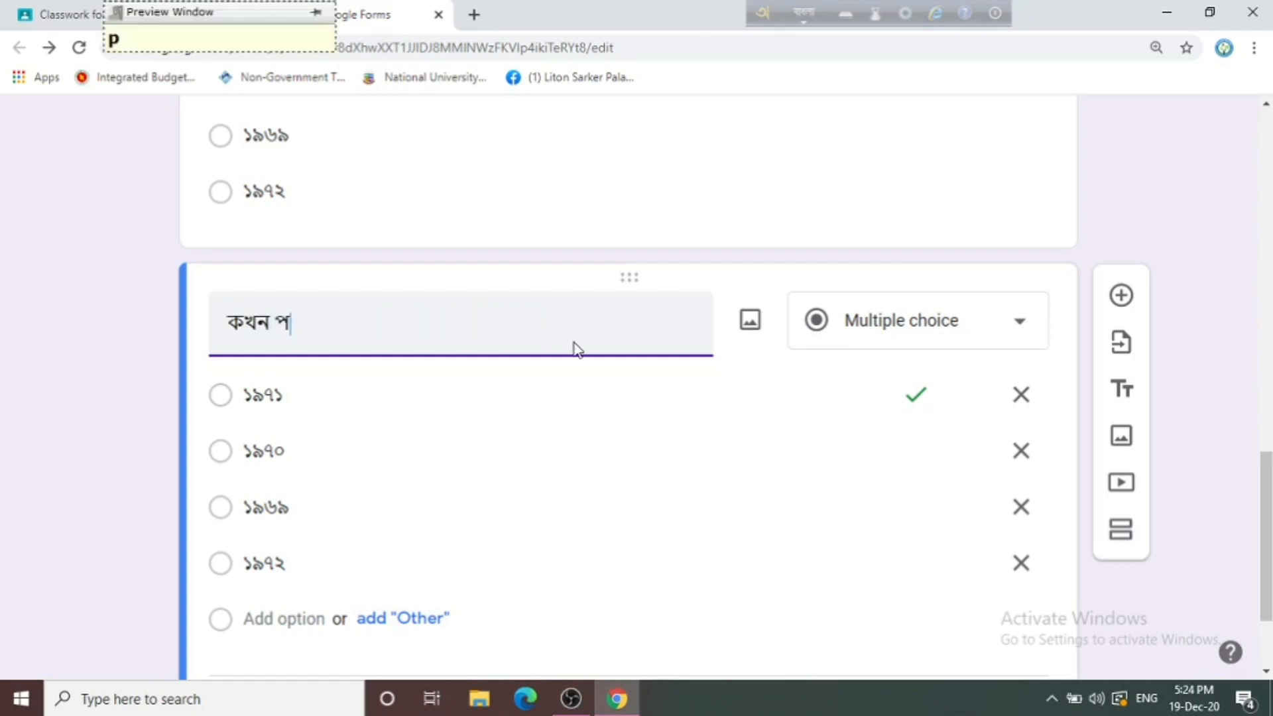
# - Replace the first two answer options of the প্রবাসী সরকার question with ১০ জানুয়ারি and ১৭ জানুয়ারি
pyautogui.scroll(-2, 483, 412)
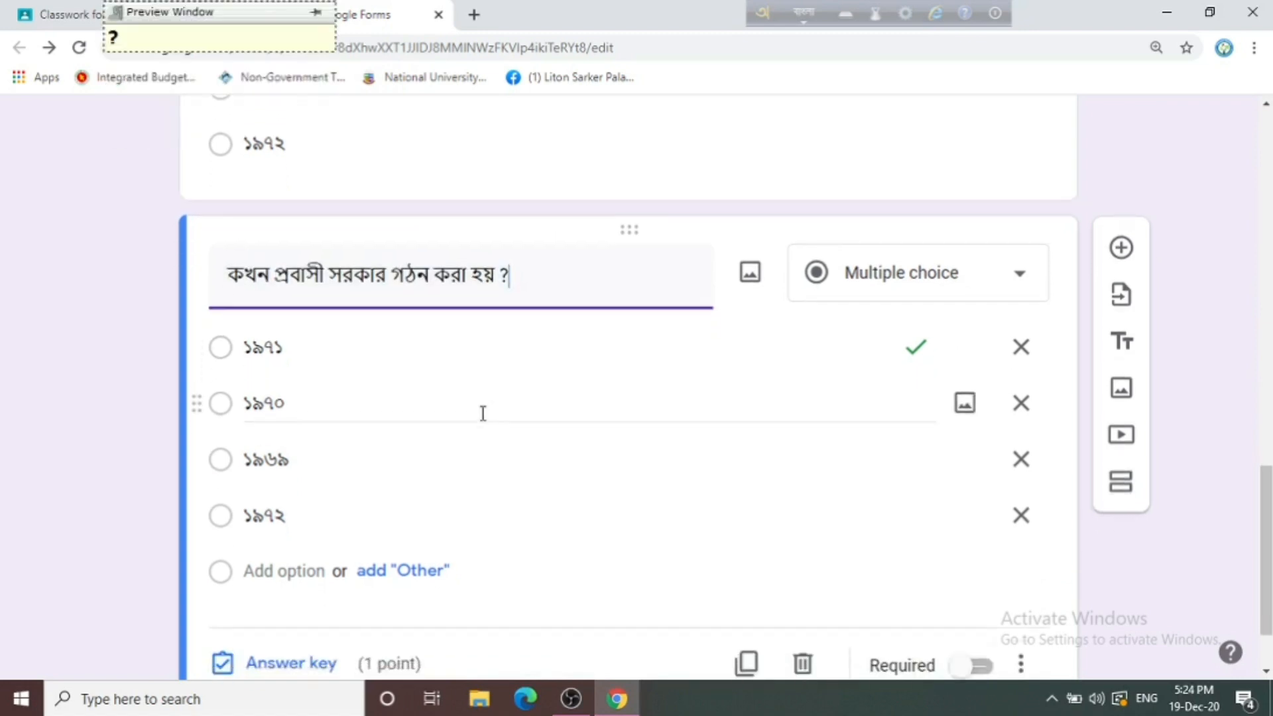
pyautogui.click(299, 250)
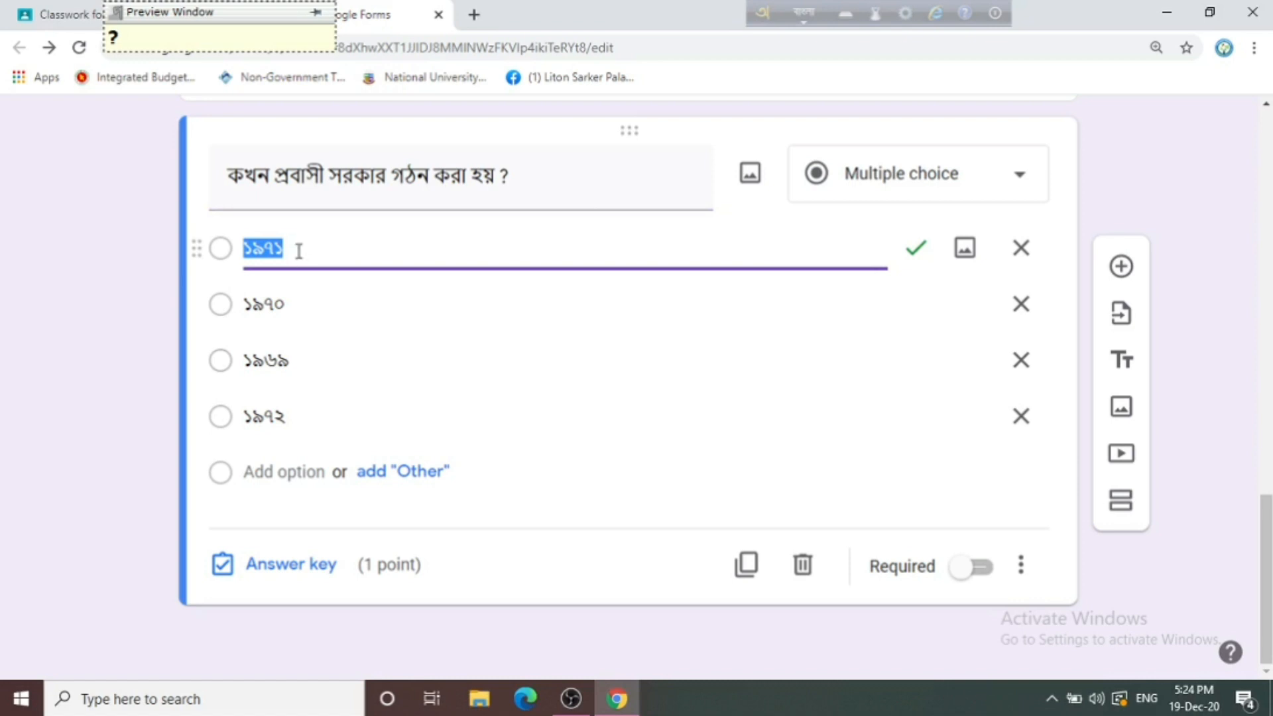
pyautogui.write('10 jan')
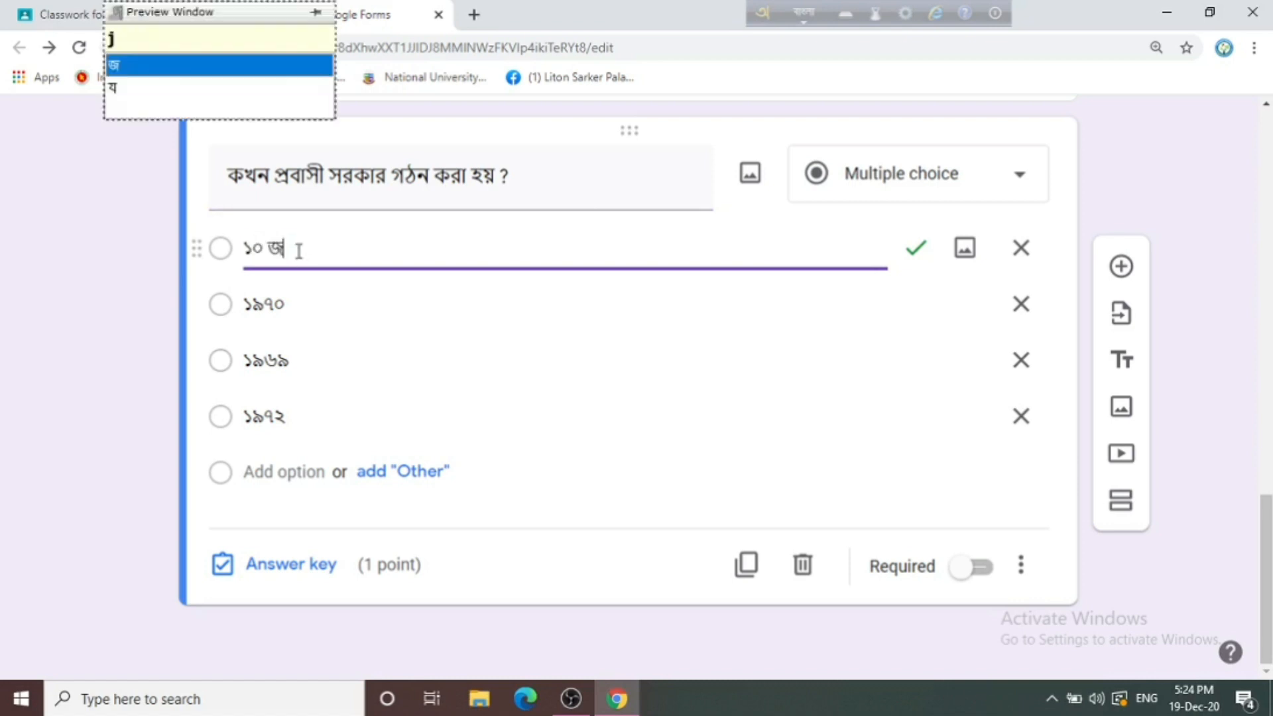
pyautogui.write('u')
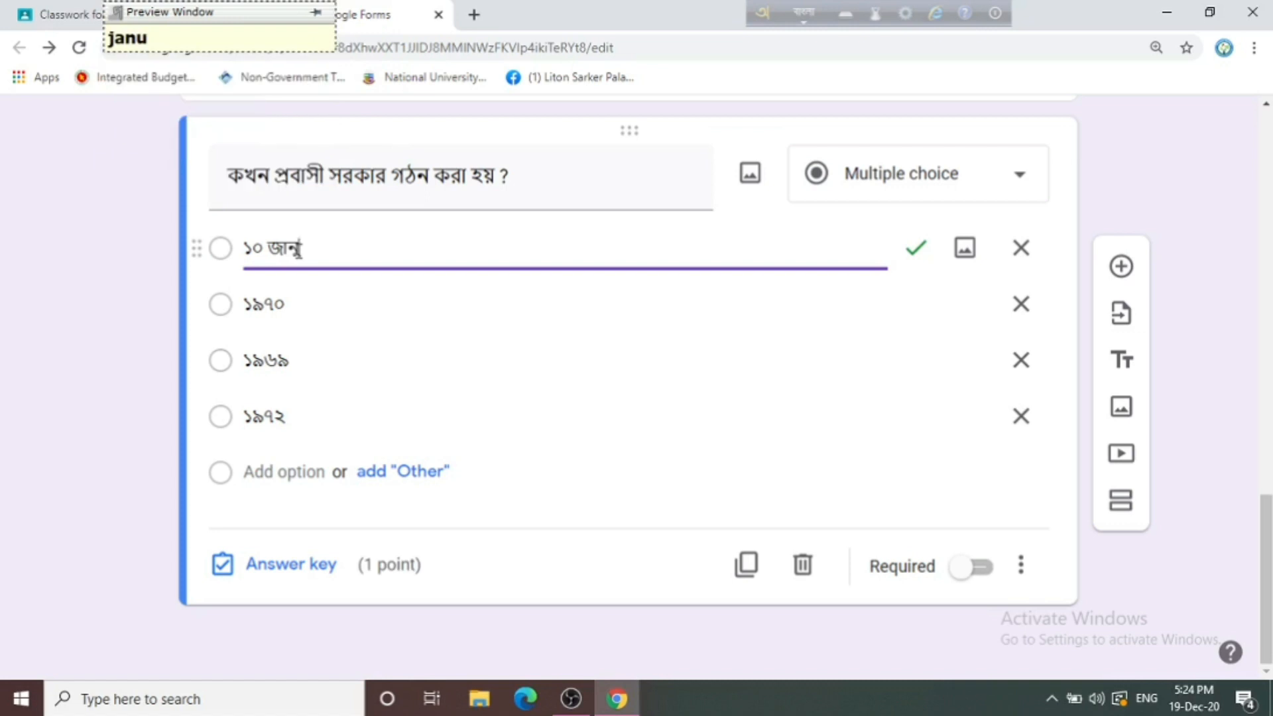
pyautogui.write('yari')
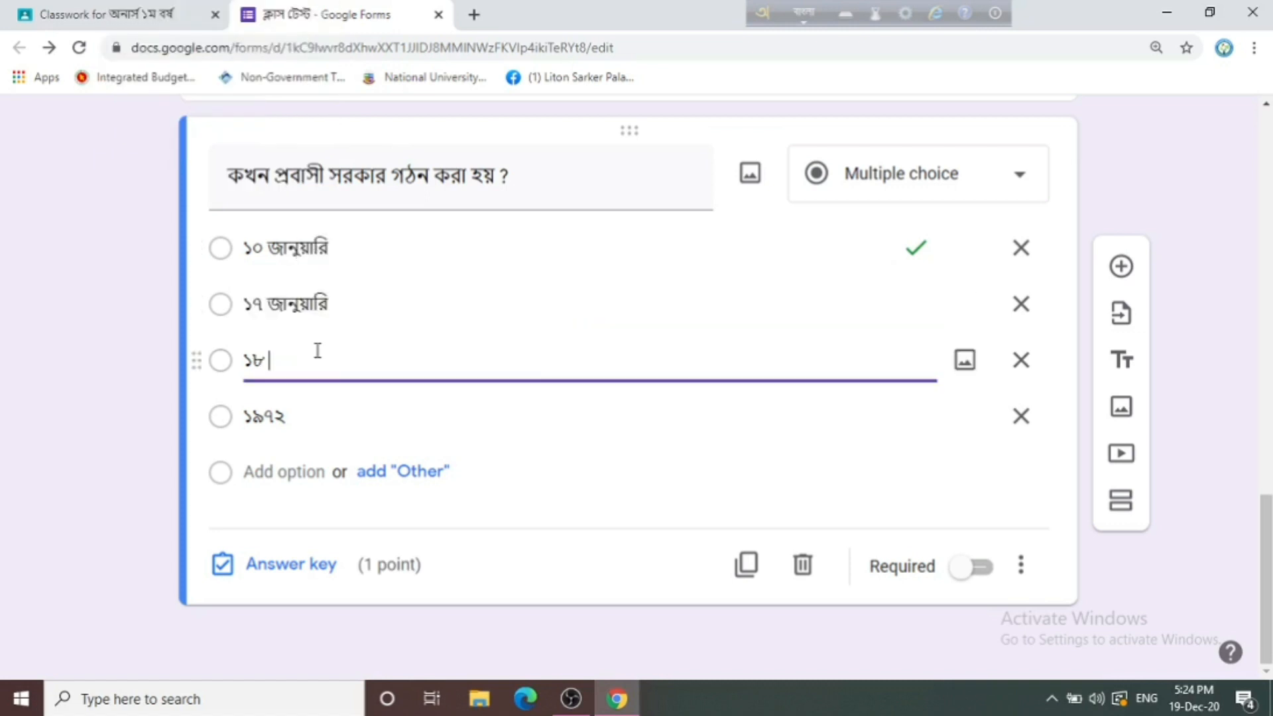
# - Replace the third and fourth options of the প্রবাসী সরকার question with ১৮ জানুয়ারি and ৩০ জানুয়ারি, and open its answer key
pyautogui.write('janu')
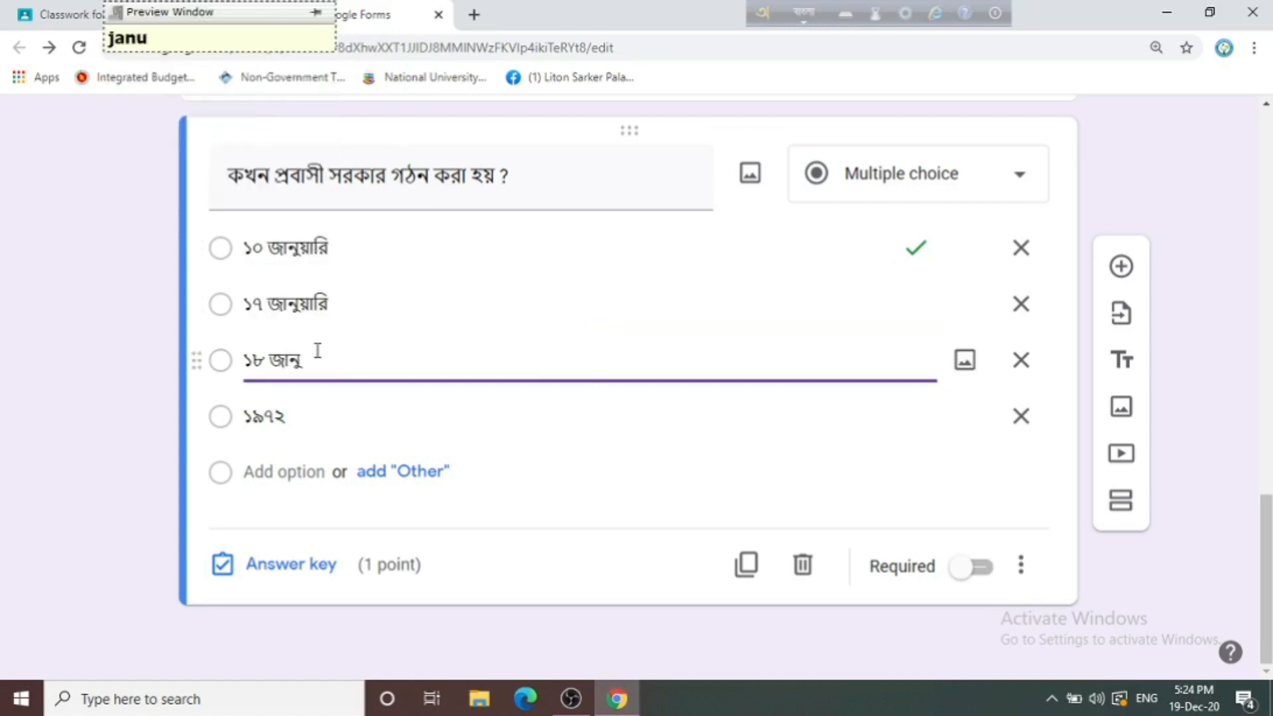
pyautogui.write('yari')
pyautogui.click(342, 418)
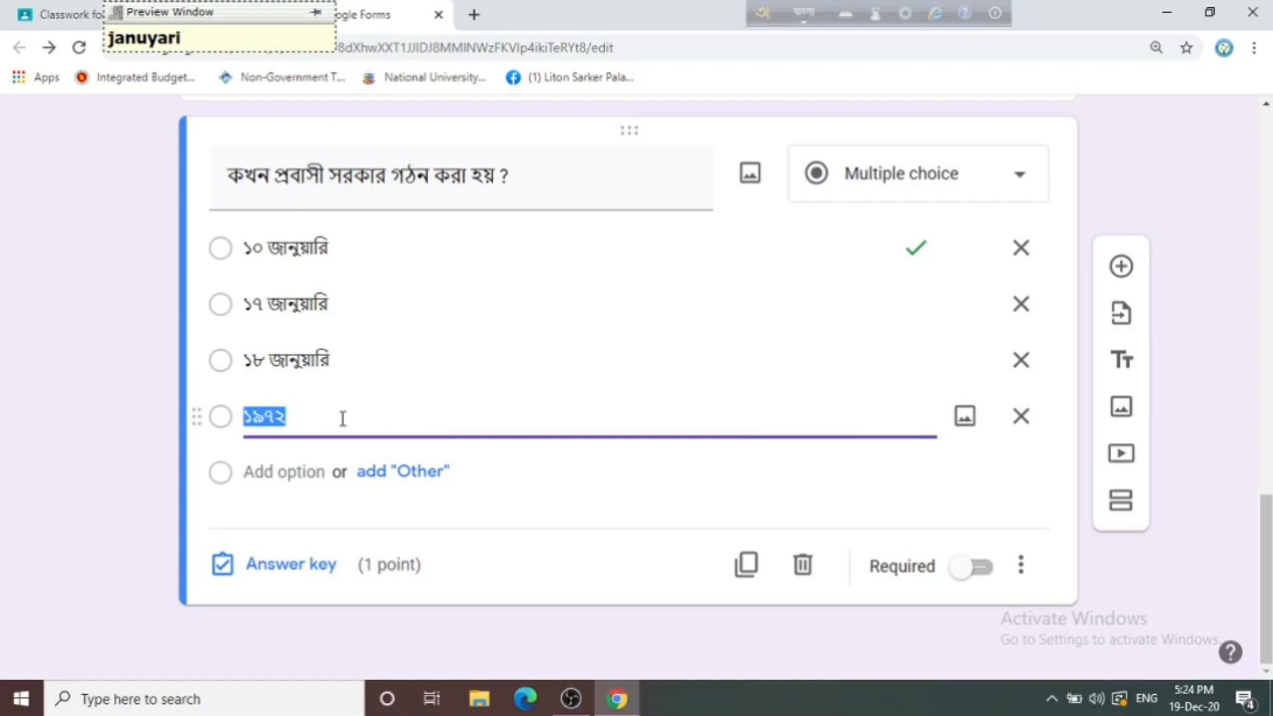
pyautogui.write('3')
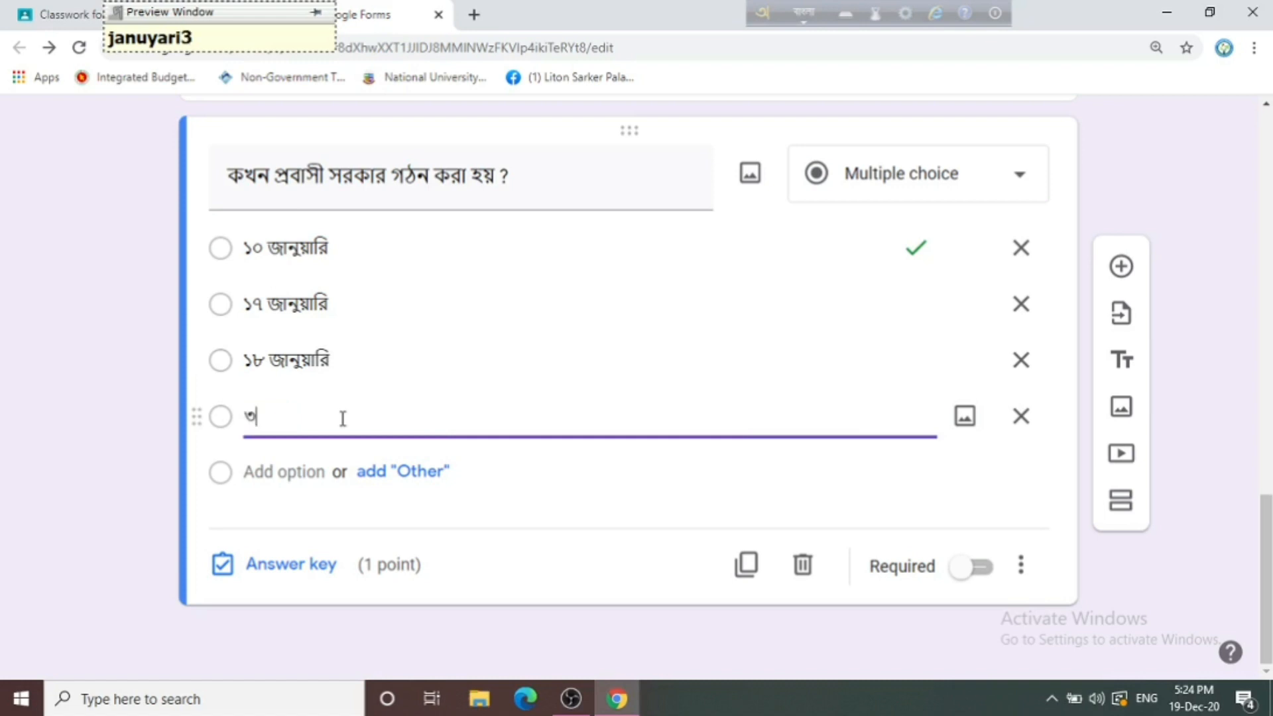
pyautogui.write('0 jan')
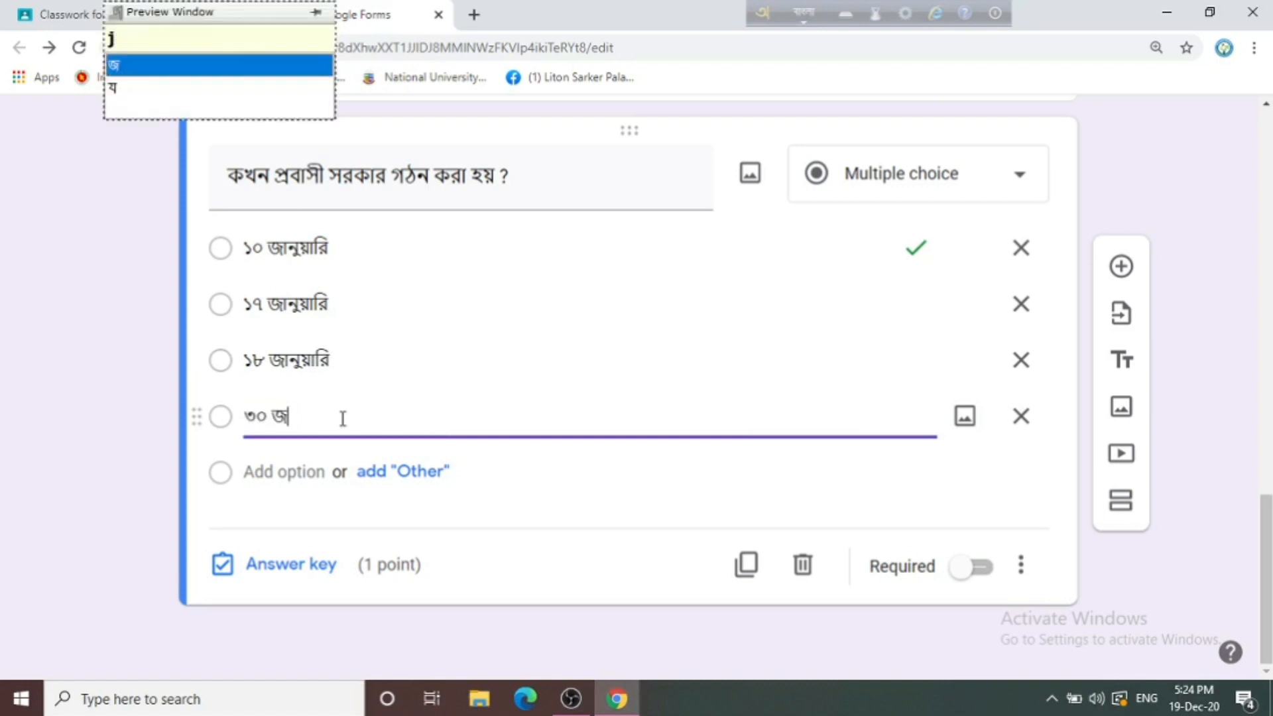
pyautogui.write('uyar')
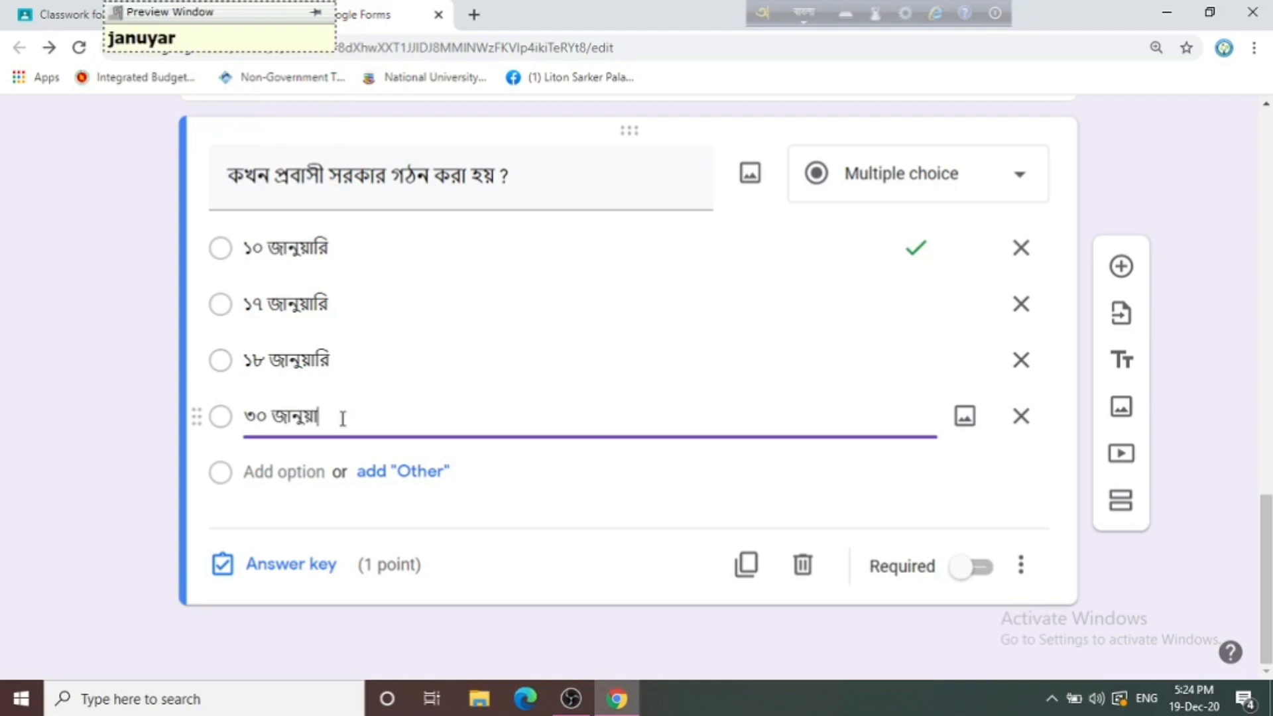
pyautogui.write('i')
pyautogui.click(298, 573)
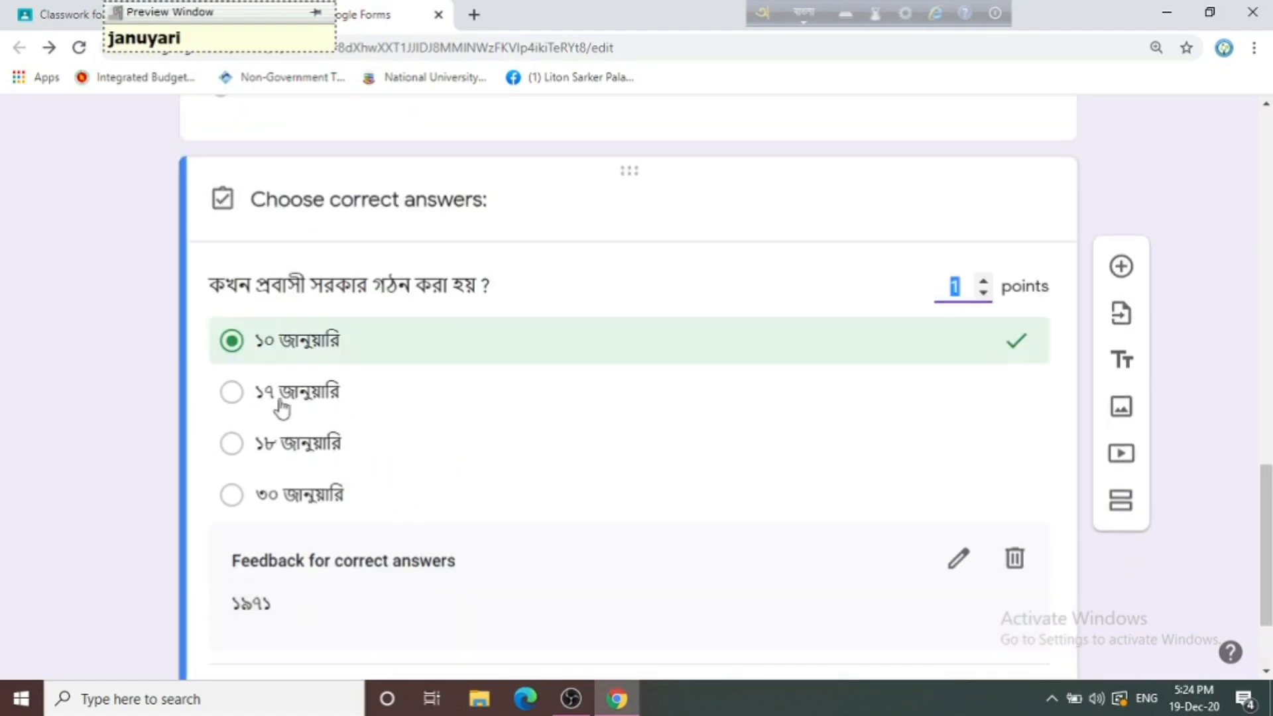
# - Try marking different dates as correct in the প্রবাসী সরকার answer key, ending with only ১০ জানুয়ারি marked
pyautogui.click(233, 344)
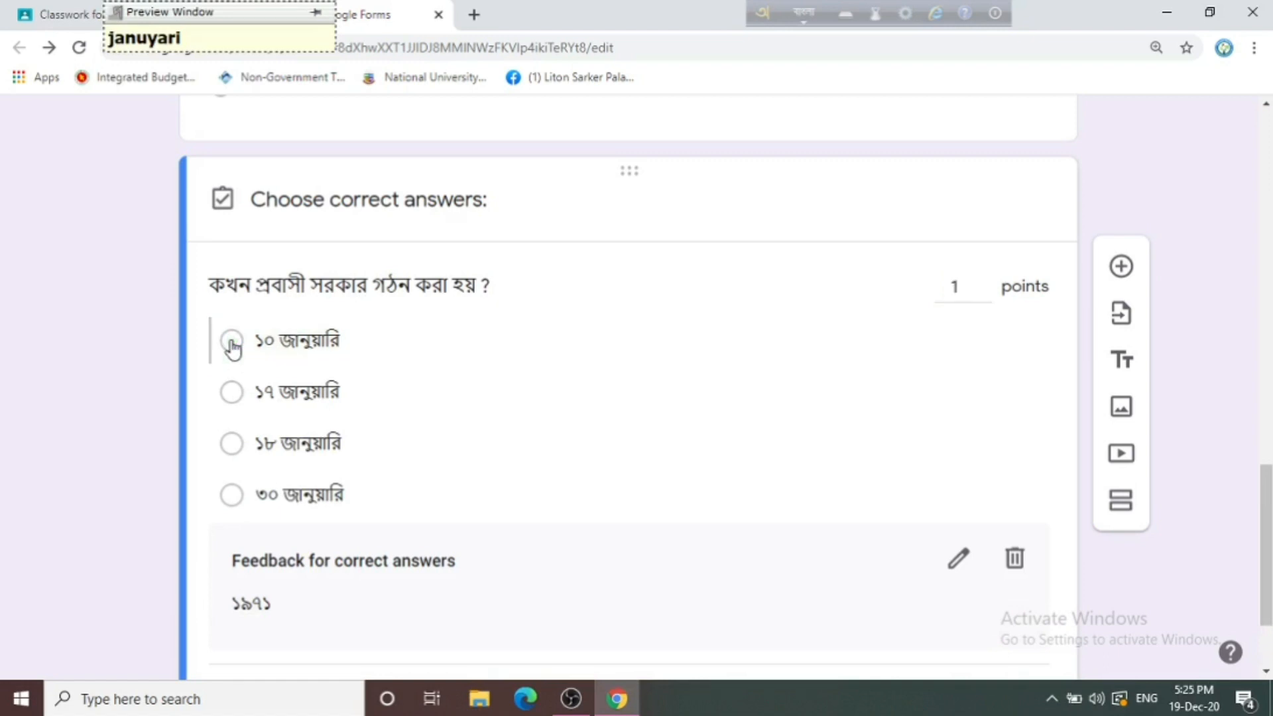
pyautogui.click(233, 395)
pyautogui.click(233, 343)
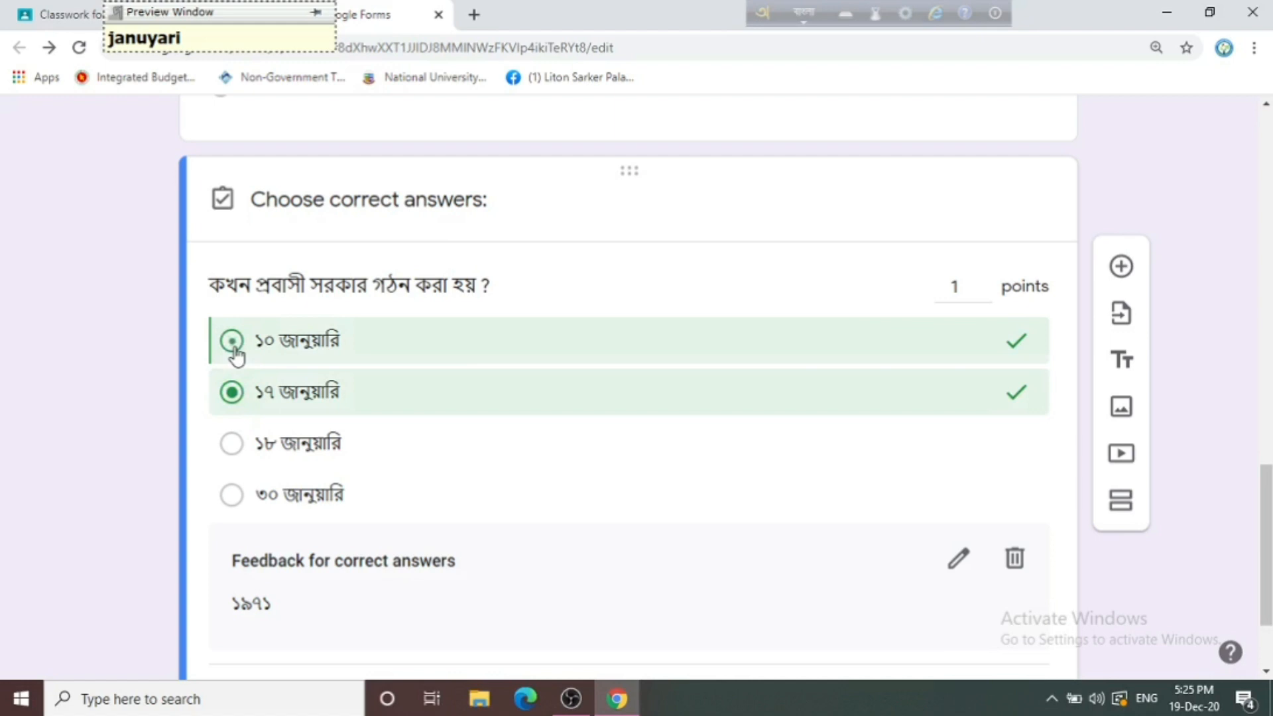
pyautogui.click(235, 395)
pyautogui.click(233, 446)
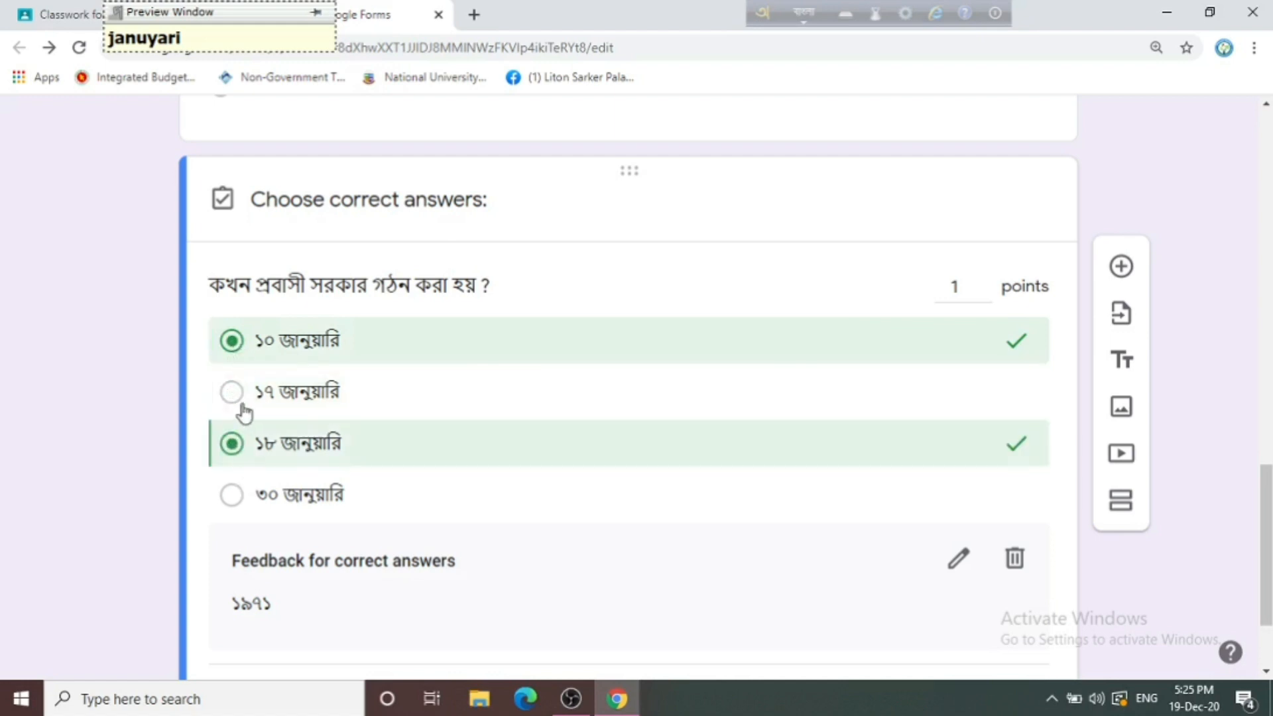
pyautogui.click(234, 395)
pyautogui.click(233, 495)
pyautogui.click(234, 494)
pyautogui.click(234, 444)
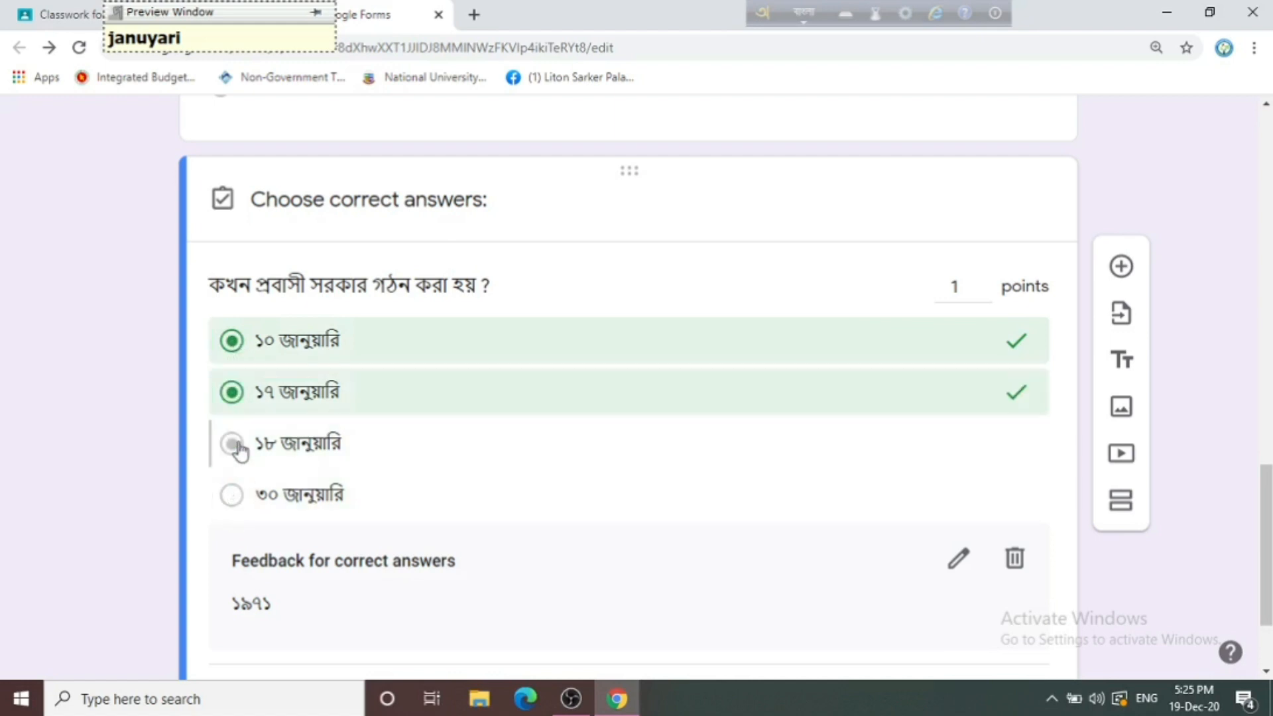
pyautogui.click(233, 392)
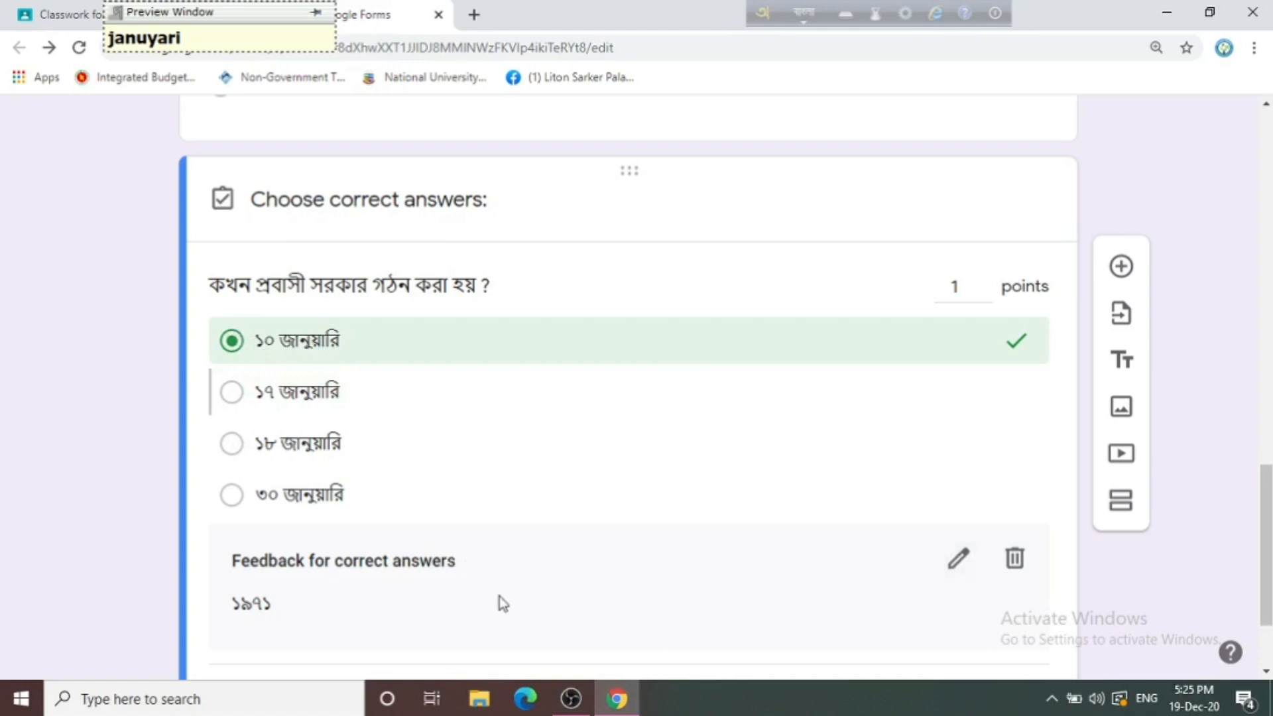
# - Change the correct-answer feedback of the প্রবাসী সরকার question to ১০ জানুয়ারি ১৯৭১ and finish editing its answer key
pyautogui.click(957, 559)
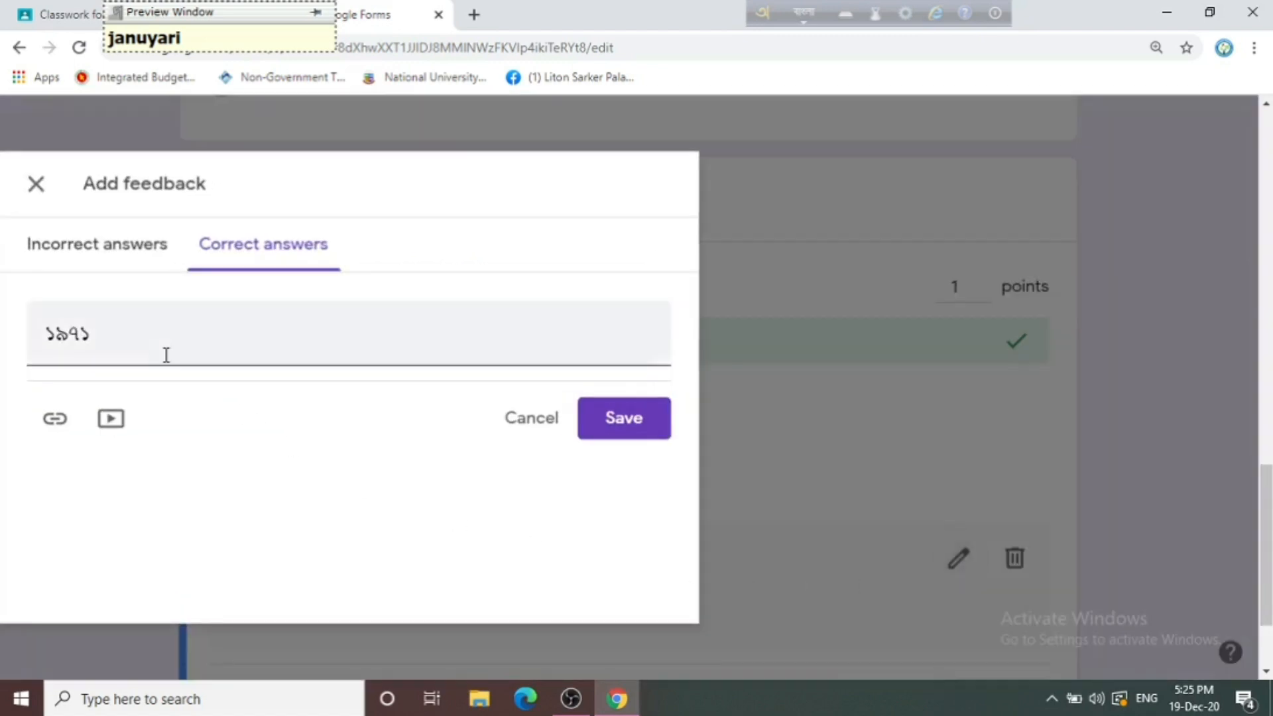
pyautogui.click(150, 339)
pyautogui.press('BackSpace')
pyautogui.press('BackSpace')
pyautogui.press('BackSpace')
pyautogui.press('BackSpace')
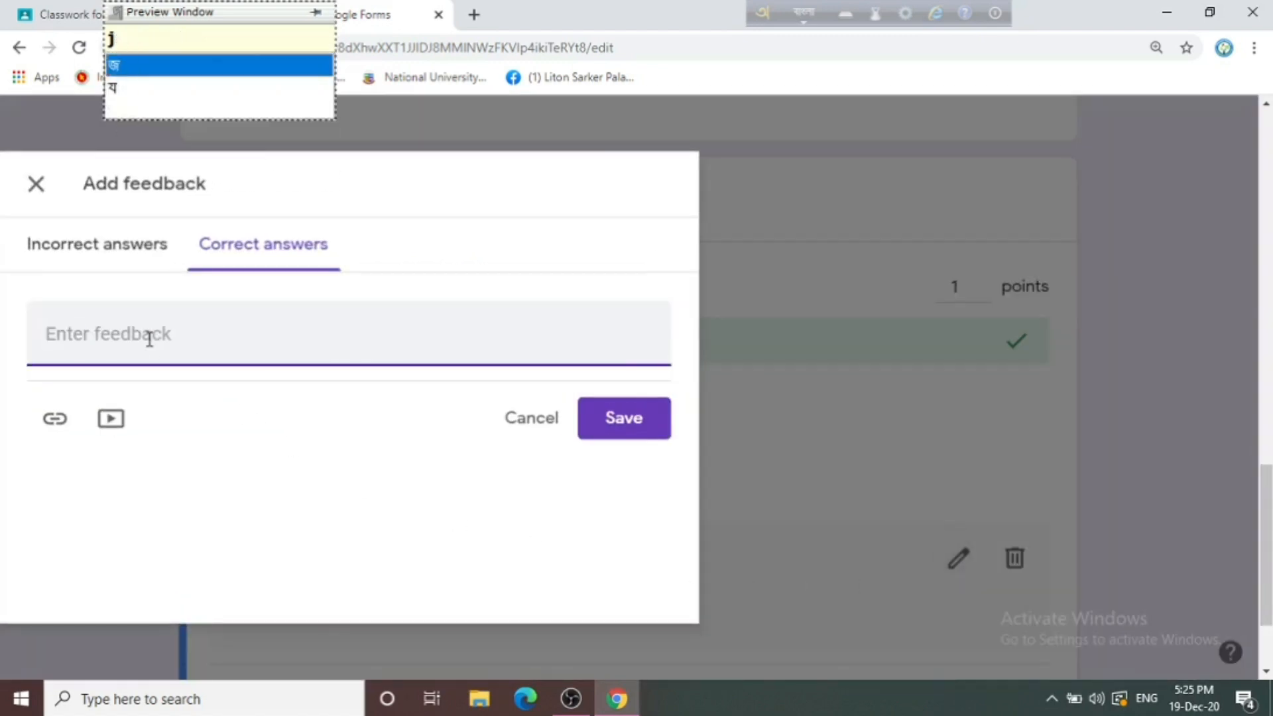
pyautogui.write('১০ ')
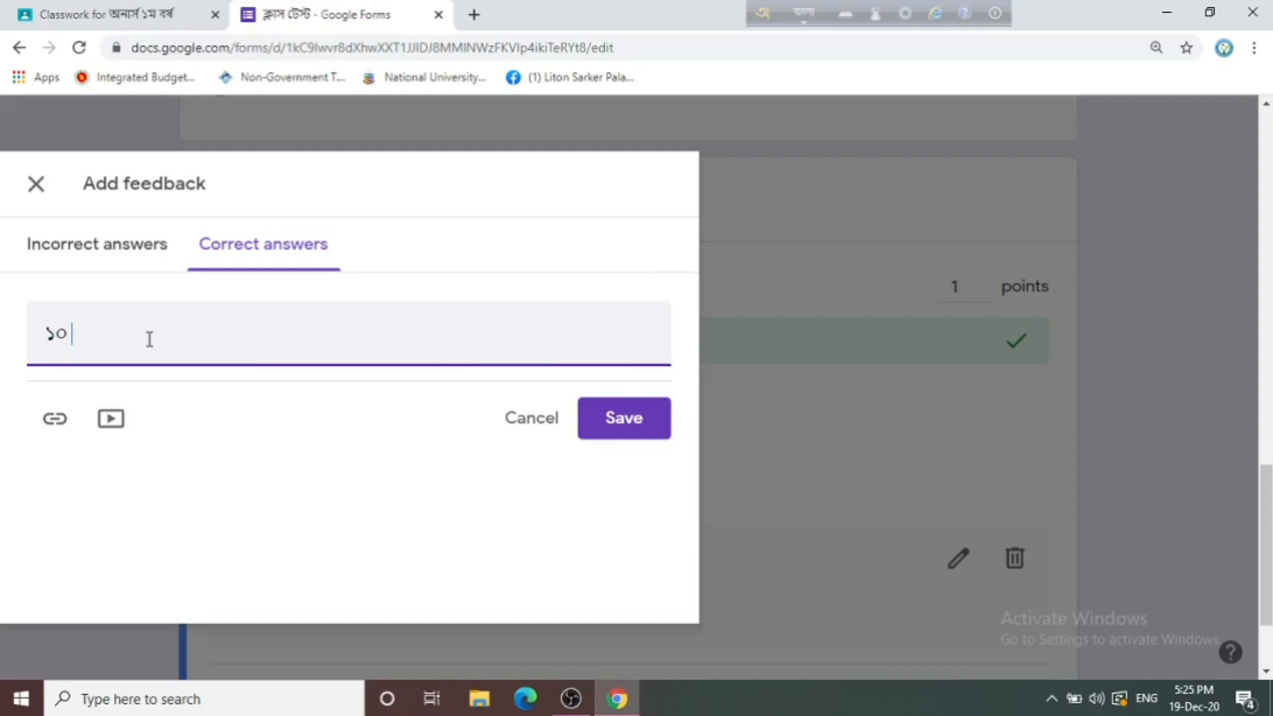
pyautogui.write('জানুয়া')
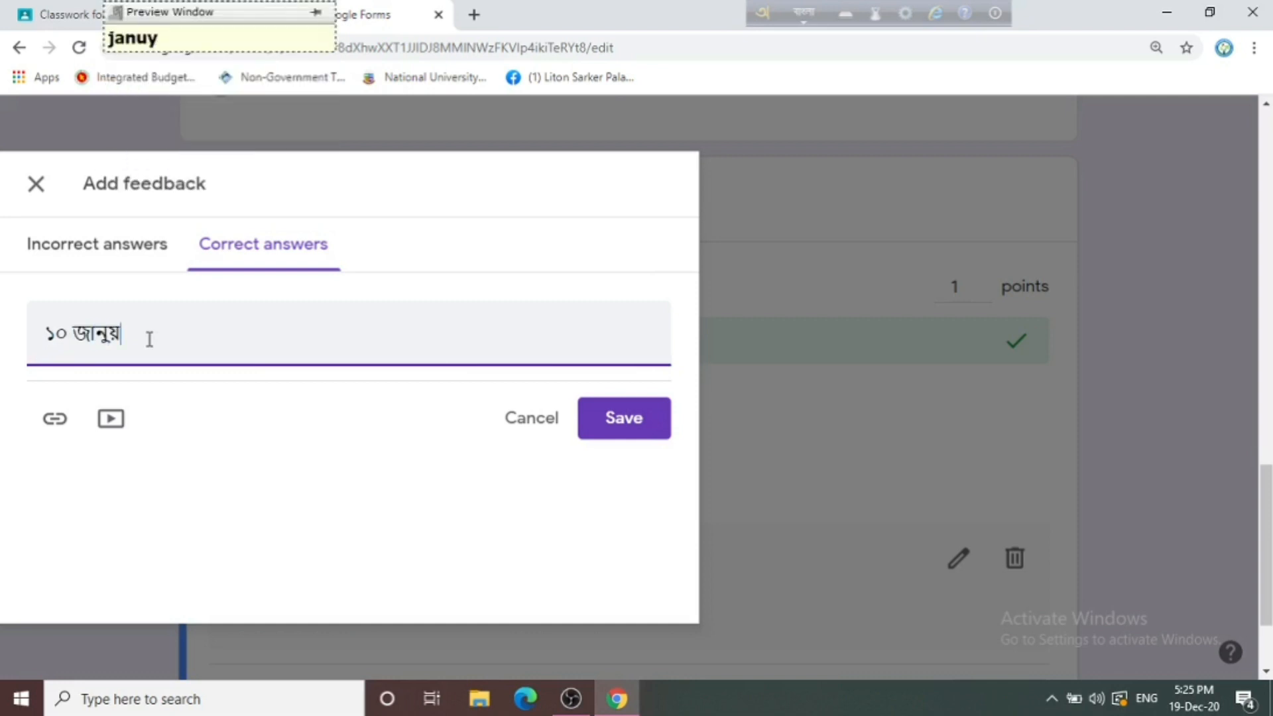
pyautogui.write('রি ')
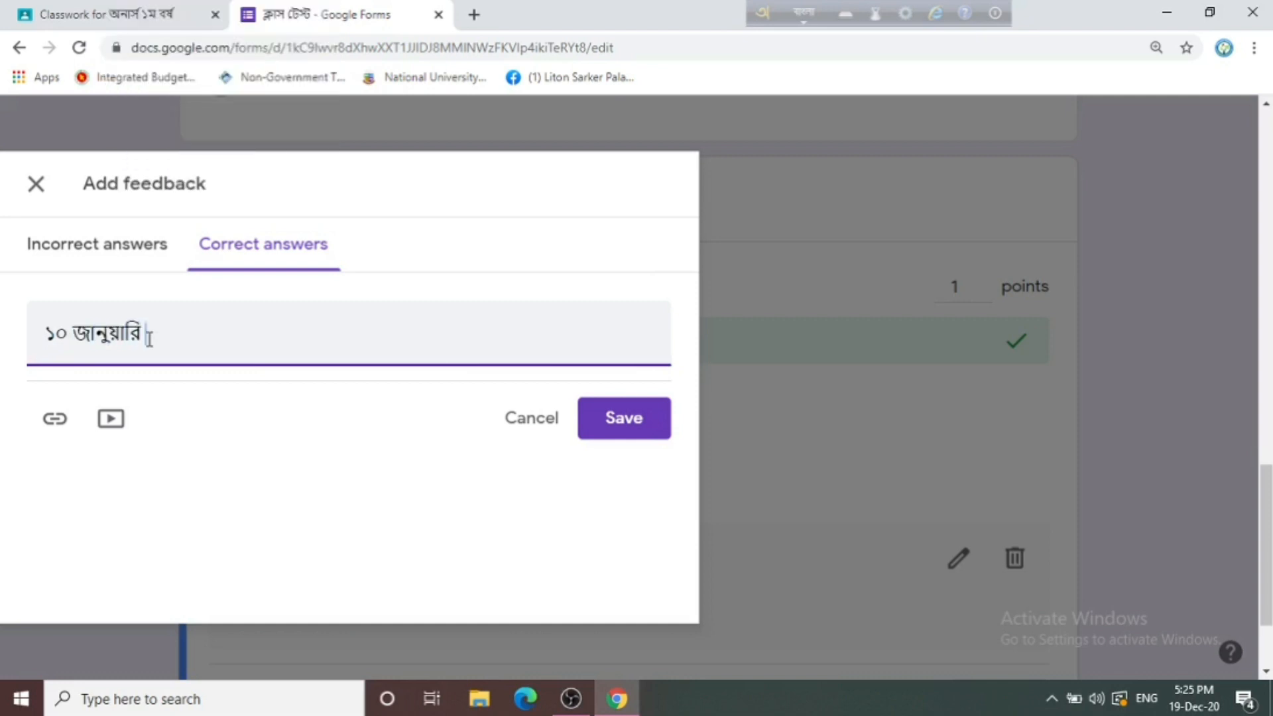
pyautogui.write('১৯৭১')
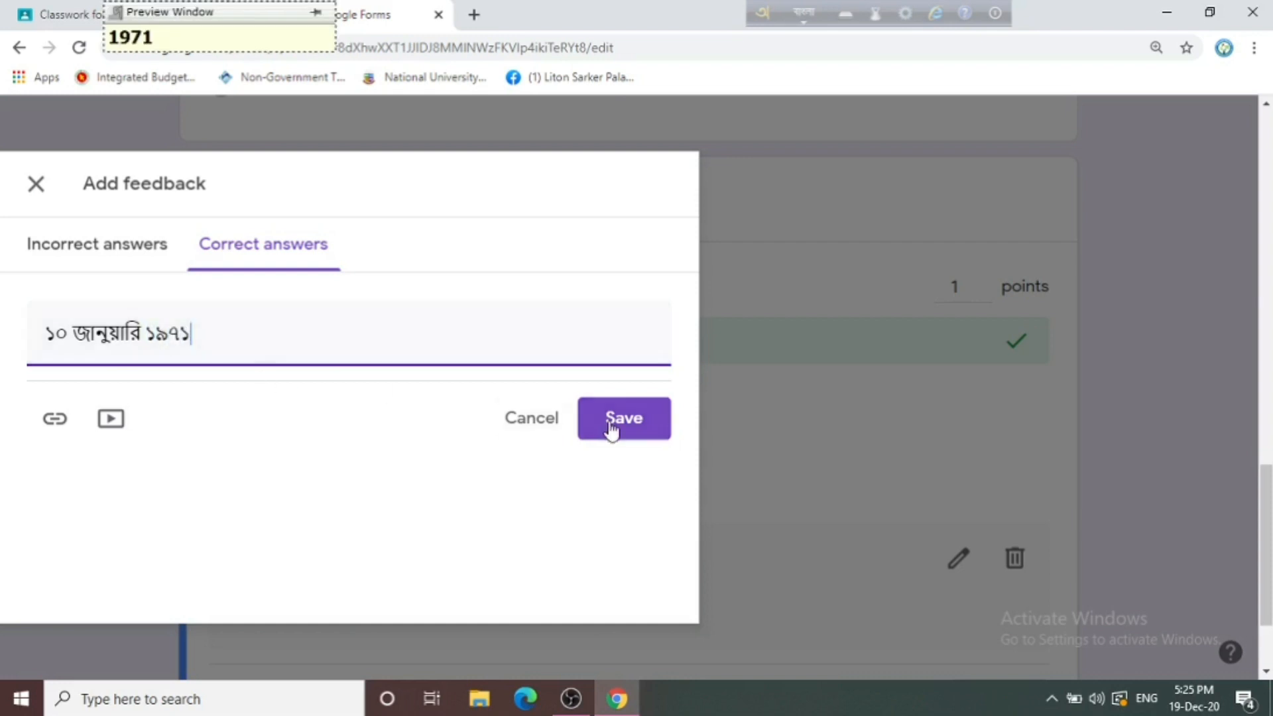
pyautogui.click(634, 423)
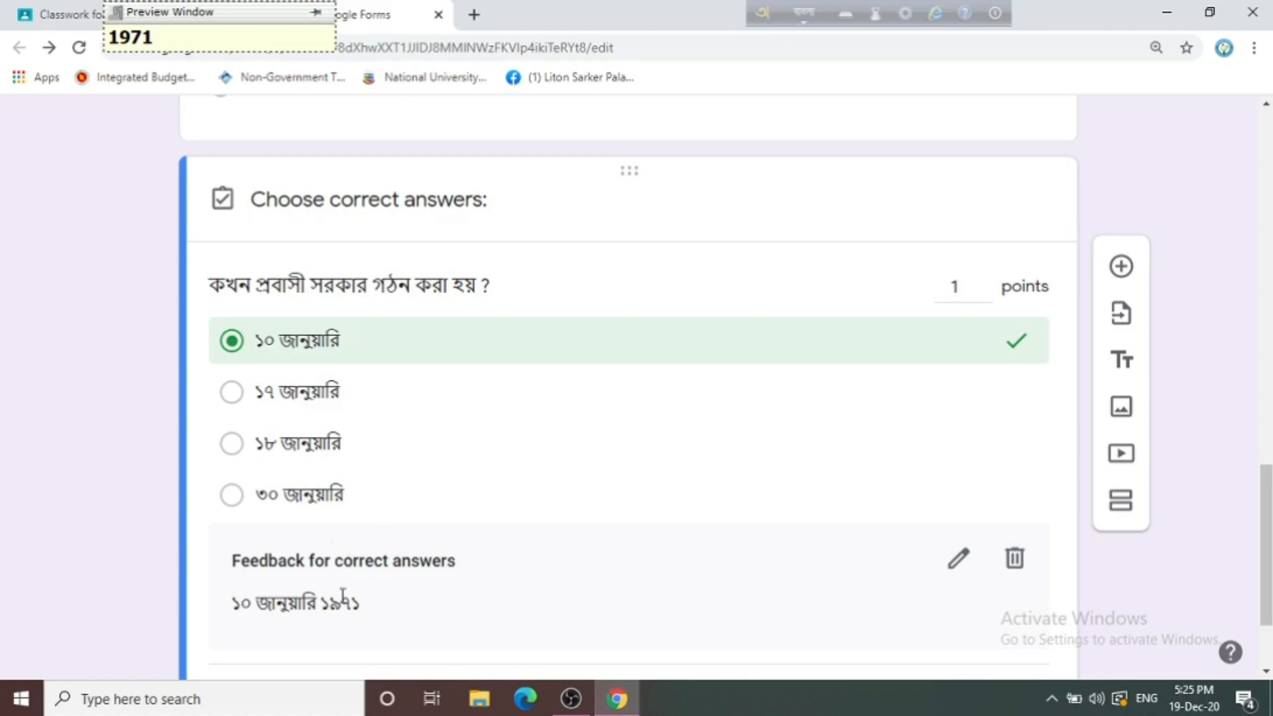
pyautogui.scroll(-2, 325, 640)
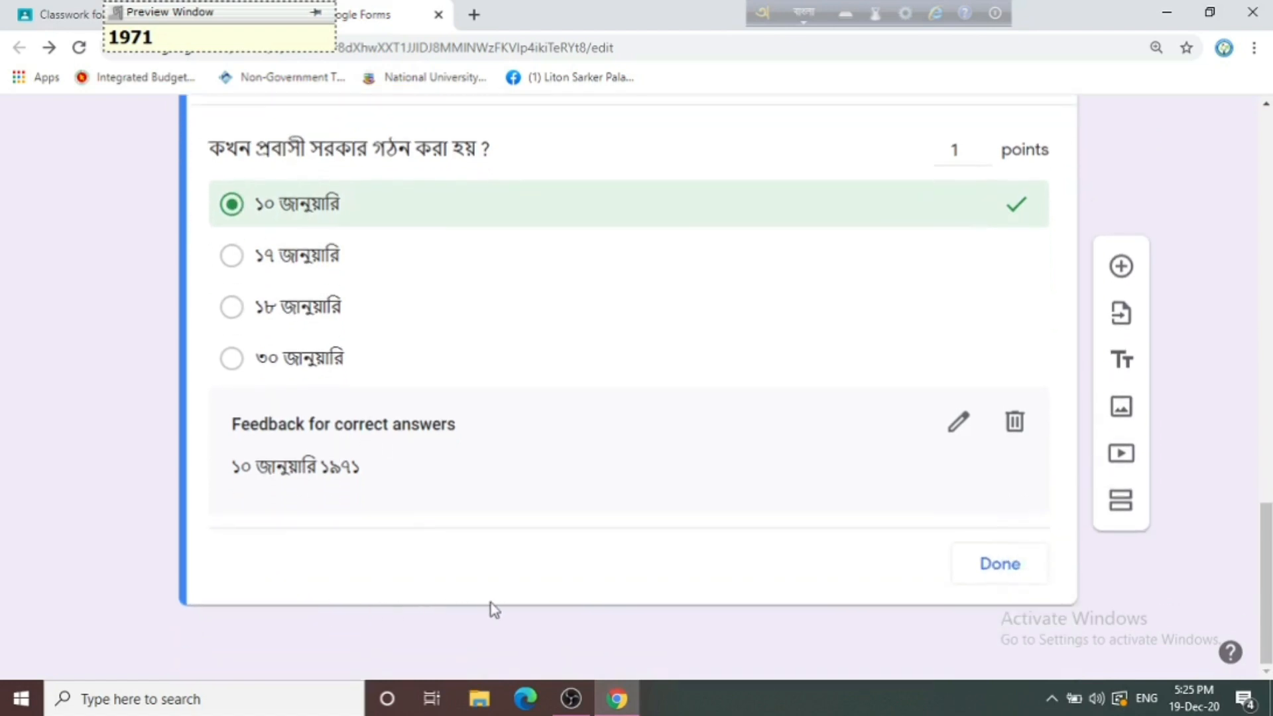
pyautogui.click(1000, 565)
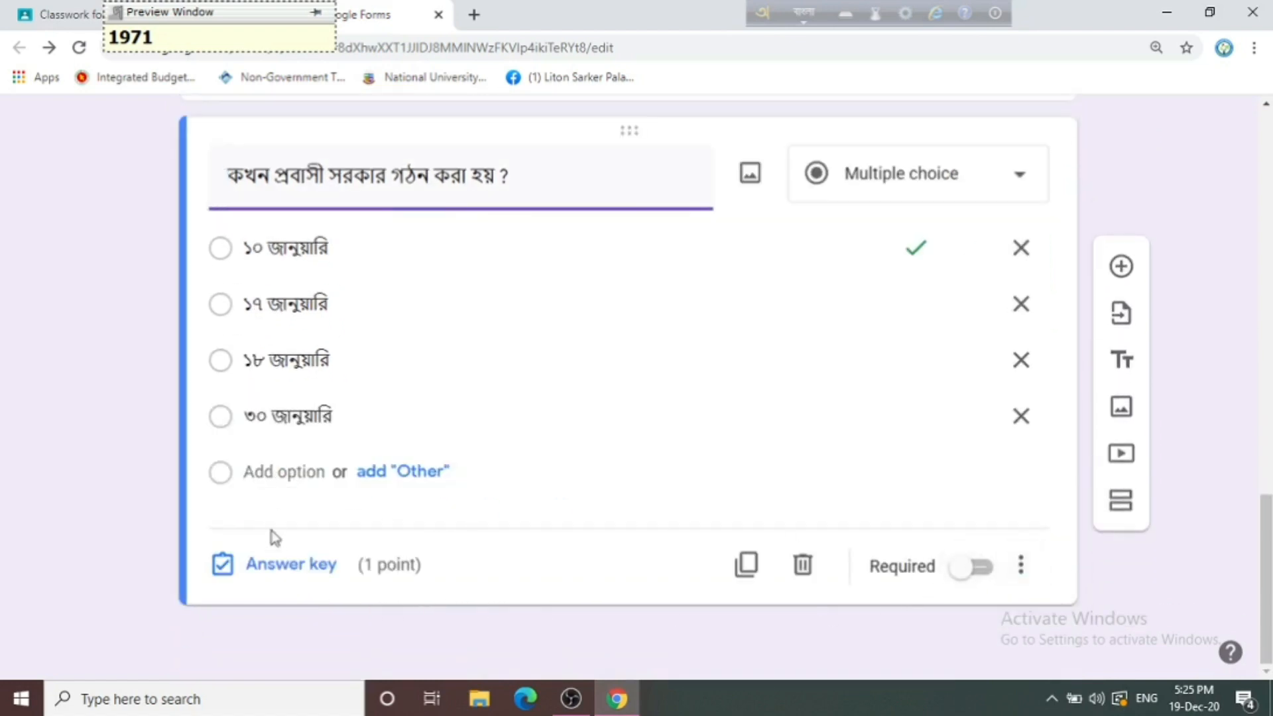
# - Add a new question below the প্রবাসী সরকার question and set its type to Paragraph
pyautogui.scroll(15, 358, 455)
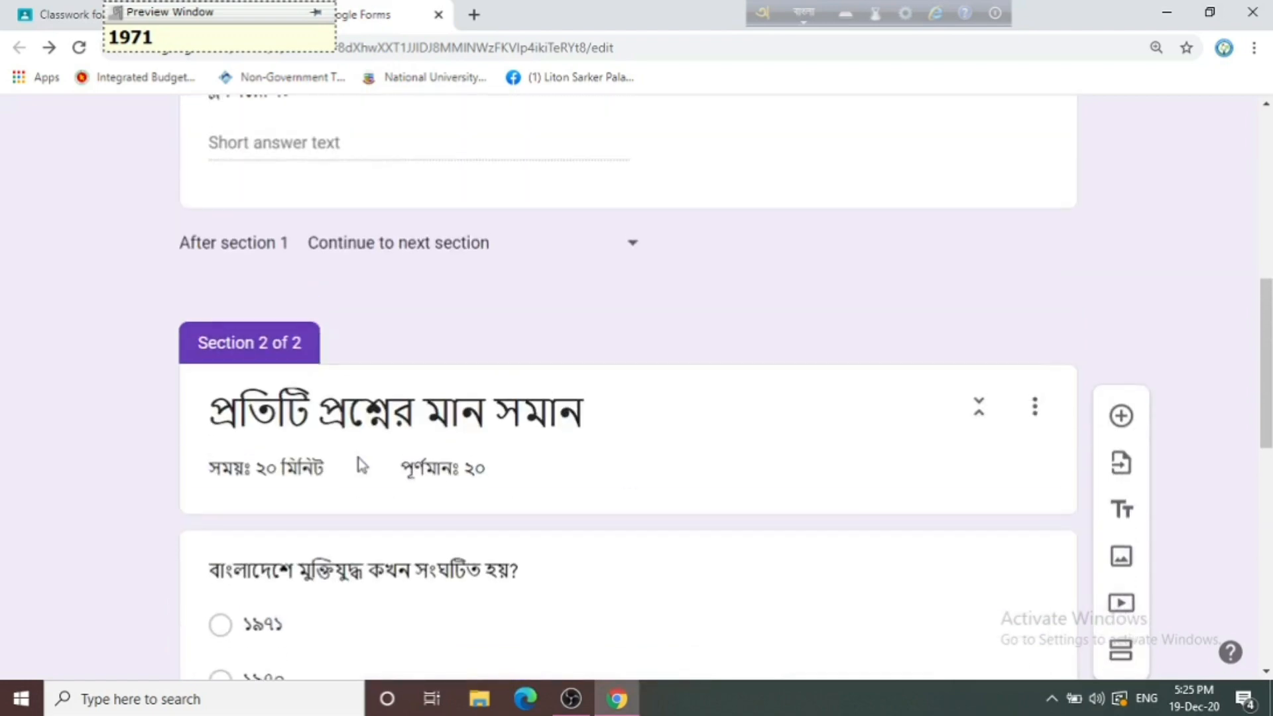
pyautogui.scroll(2, 364, 459)
pyautogui.scroll(-15, 365, 461)
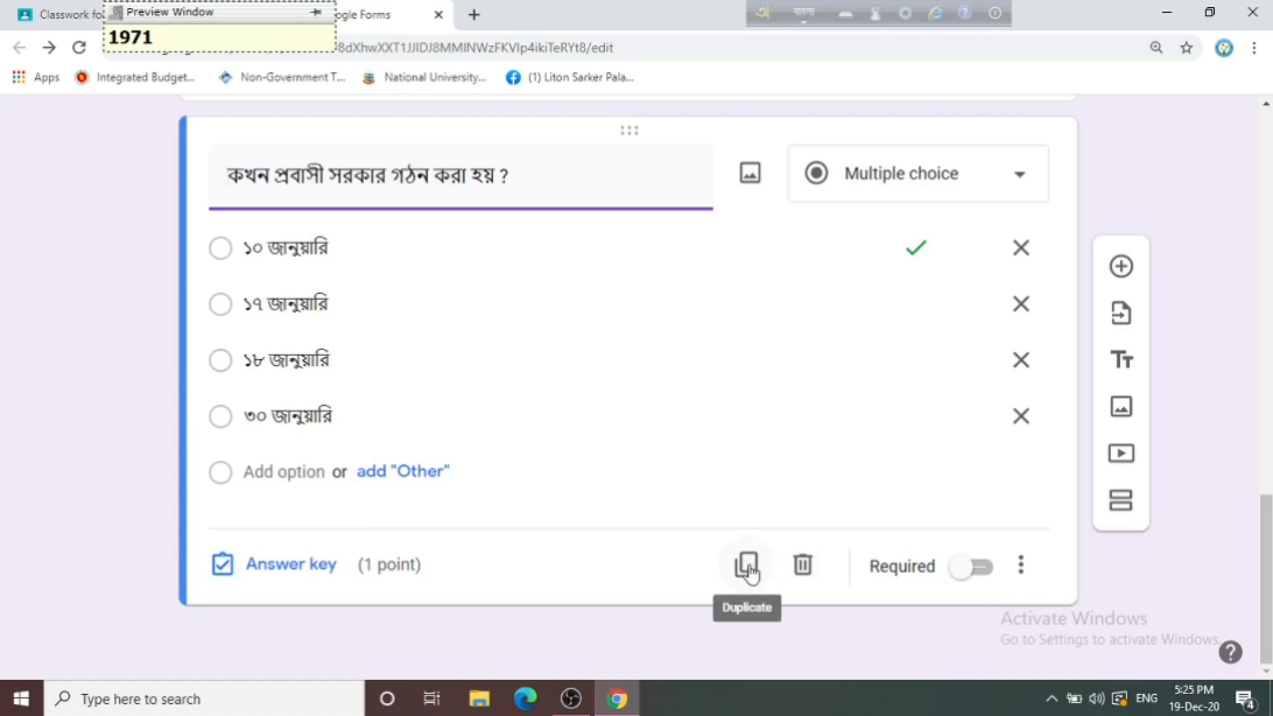
pyautogui.click(1122, 267)
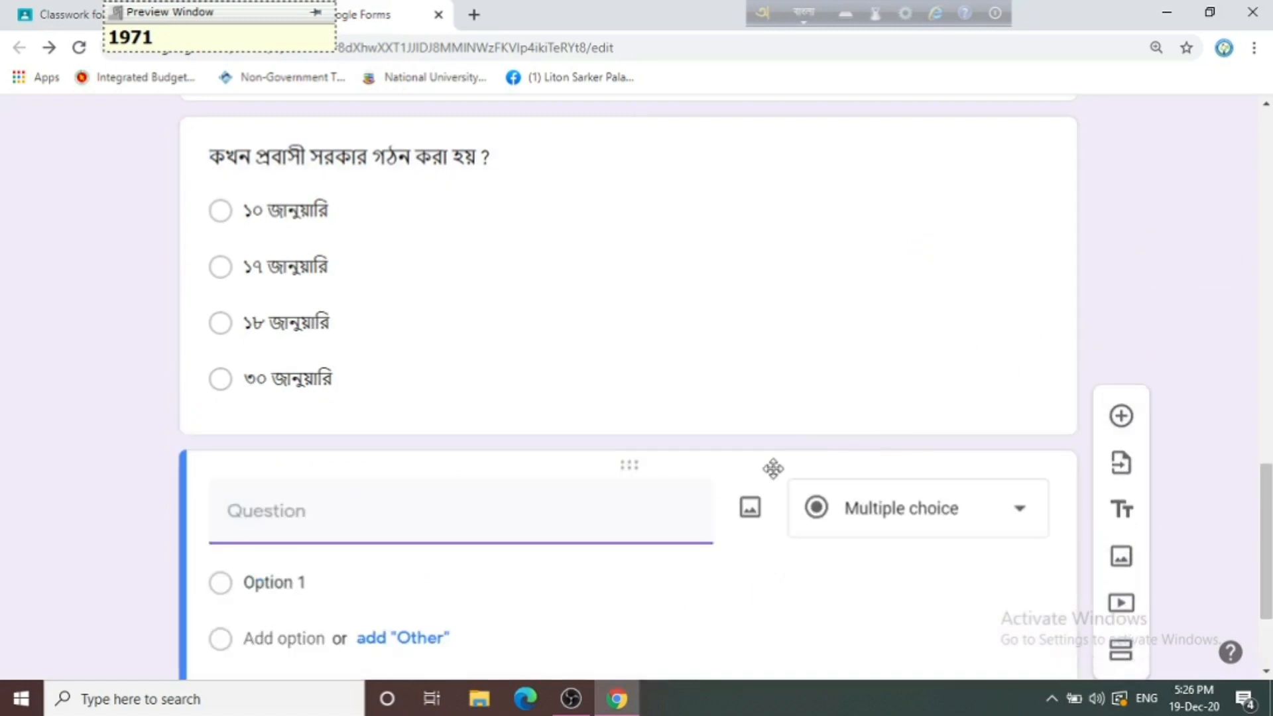
pyautogui.scroll(-1, 504, 527)
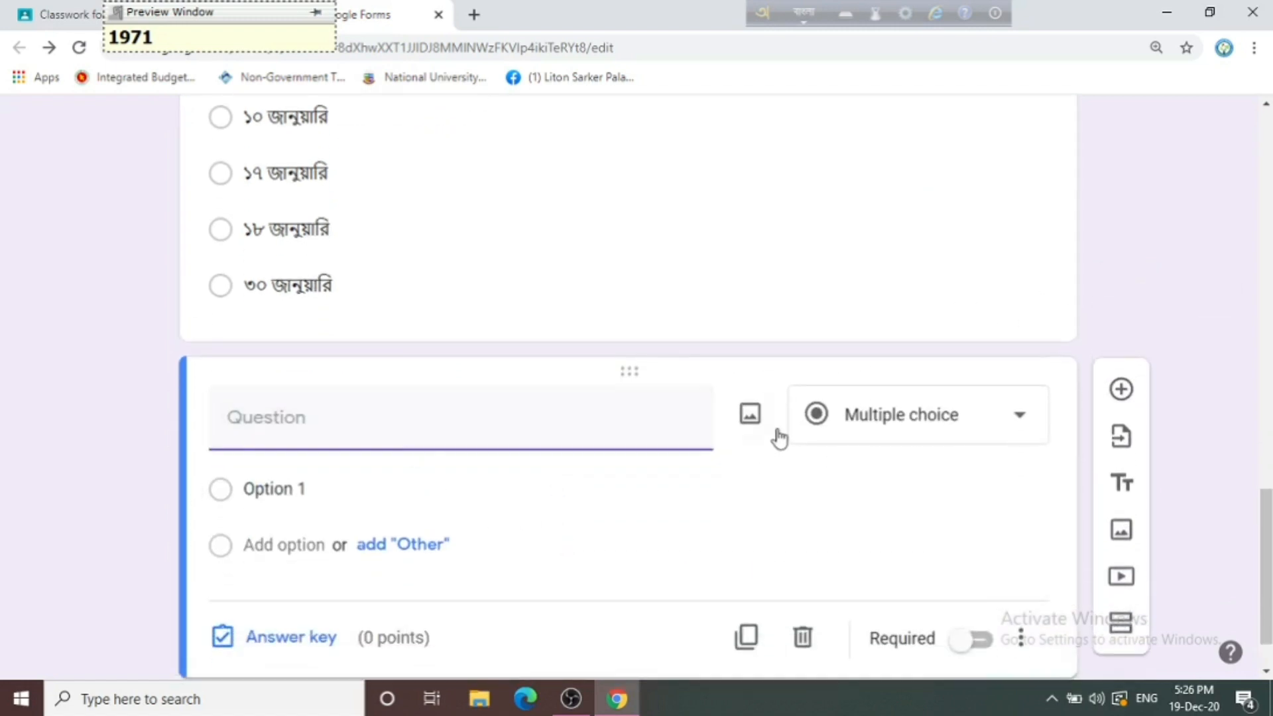
pyautogui.click(1020, 415)
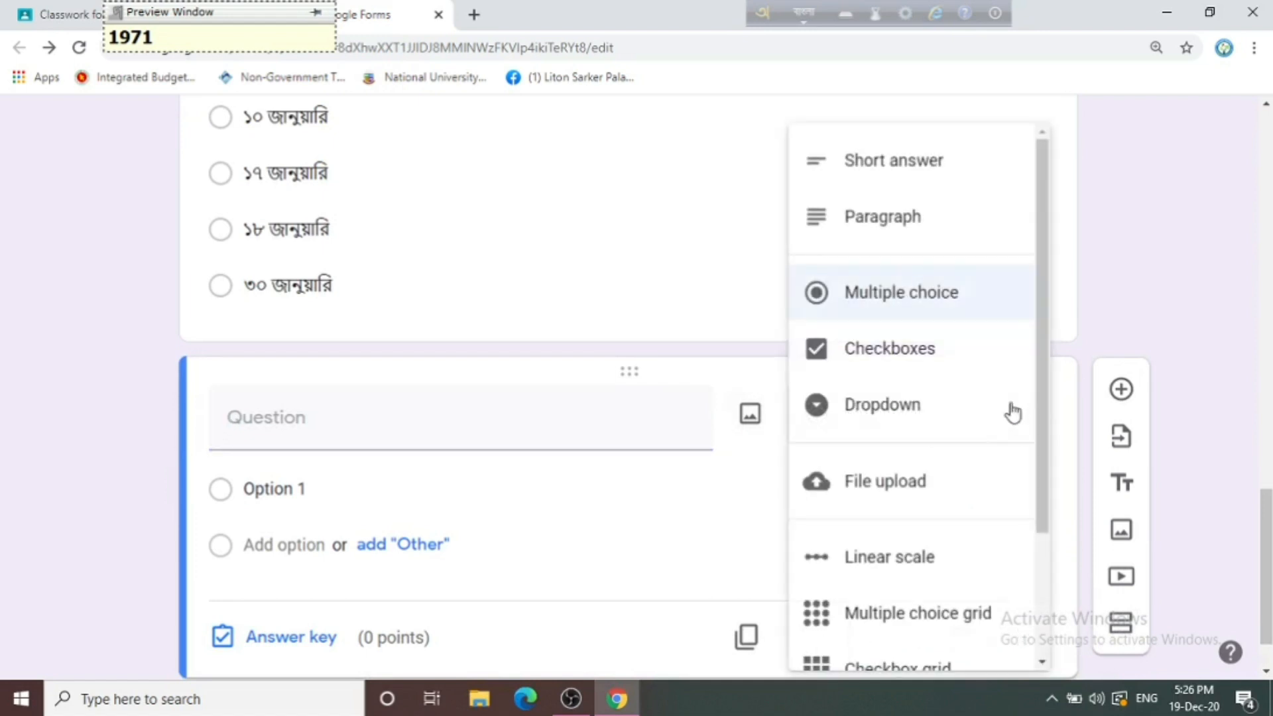
pyautogui.click(903, 243)
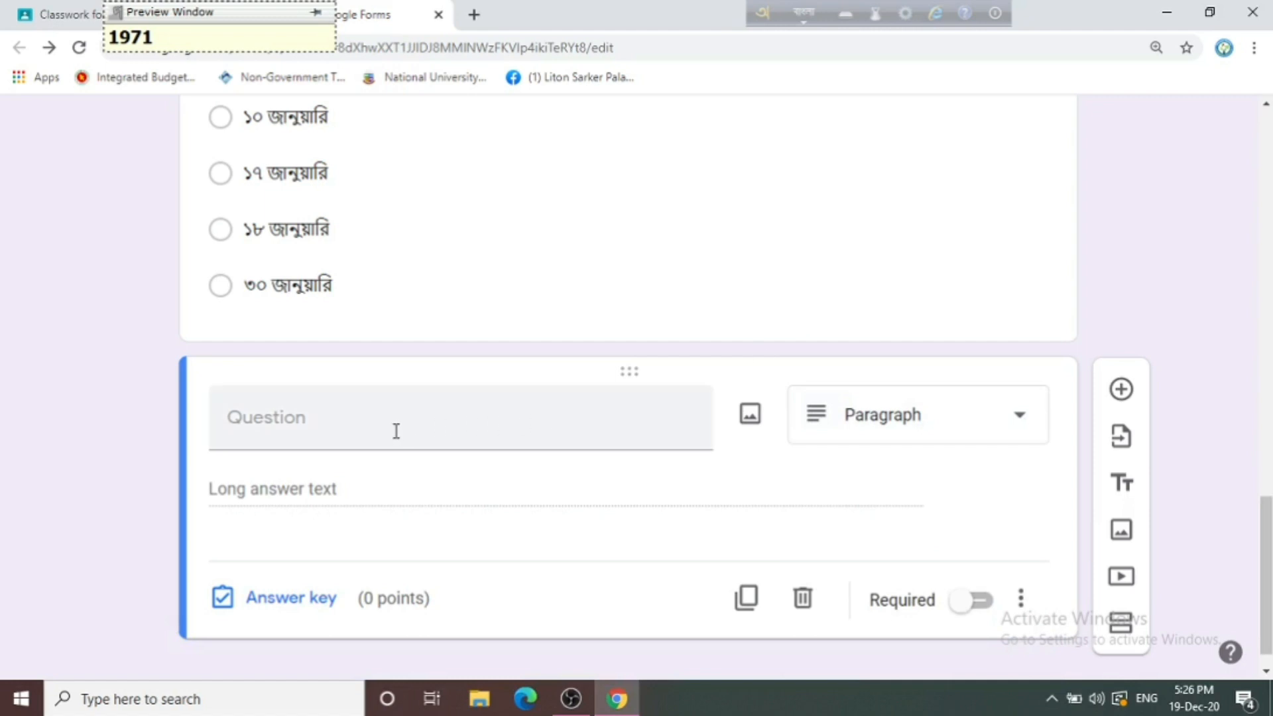
# - Enter অপারেশন সার্চলাইট কী ? as the text of the new paragraph question
pyautogui.click(317, 435)
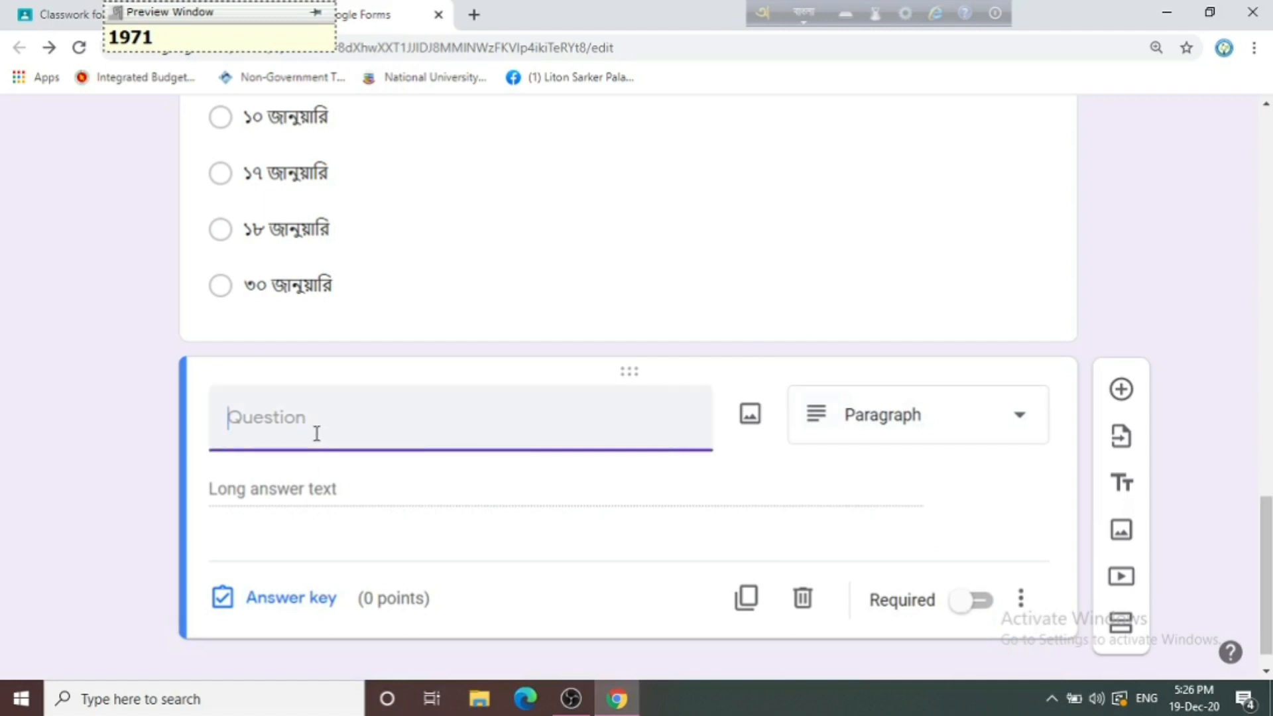
pyautogui.click(885, 428)
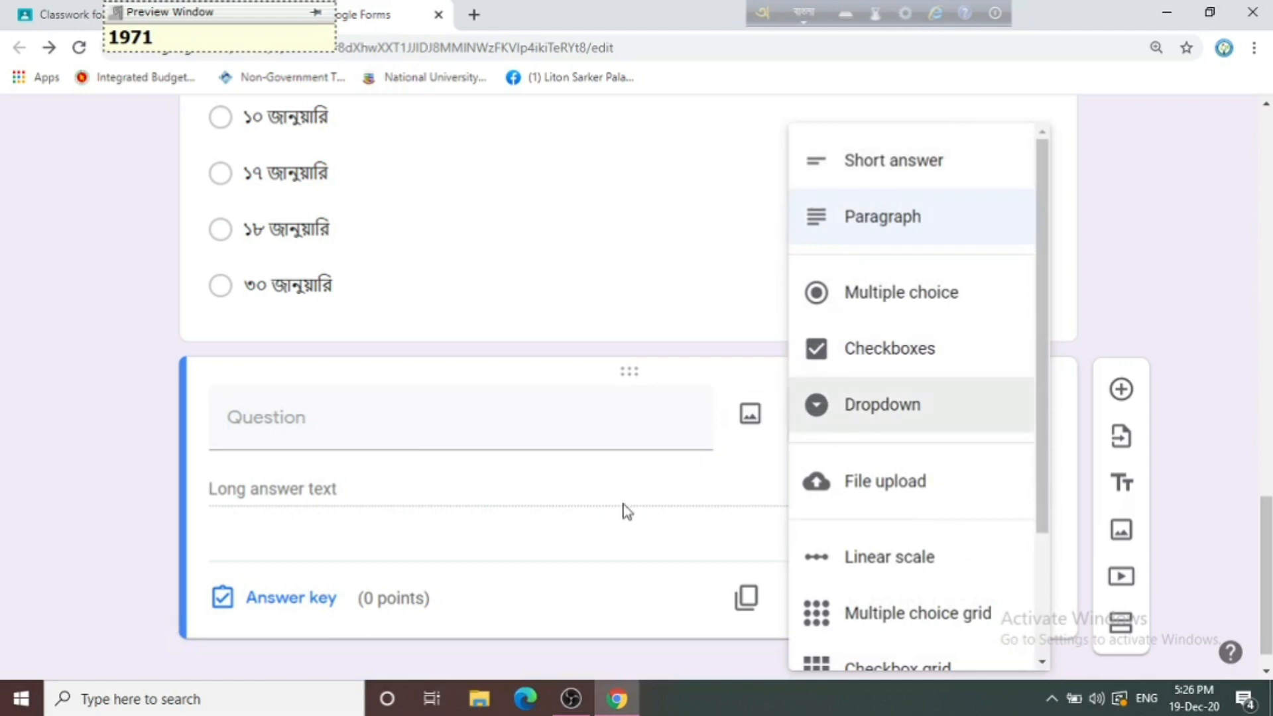
pyautogui.click(469, 429)
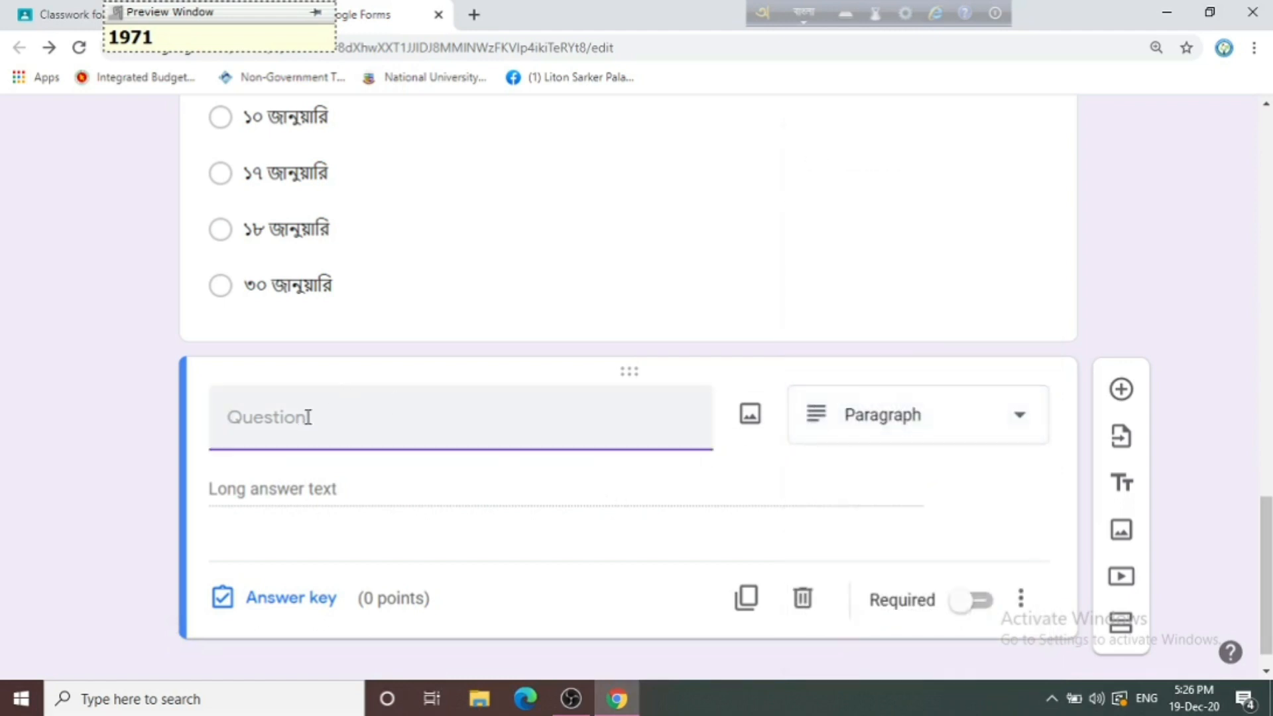
pyautogui.write('opare')
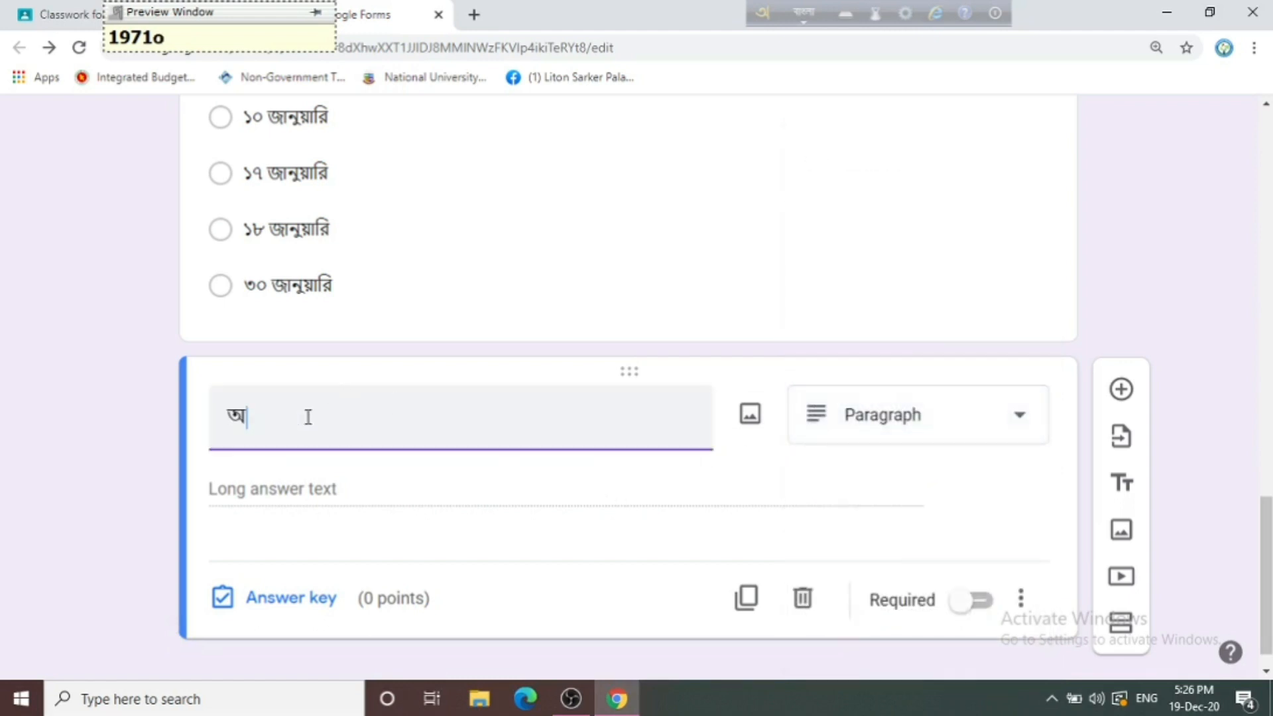
pyautogui.write('shon')
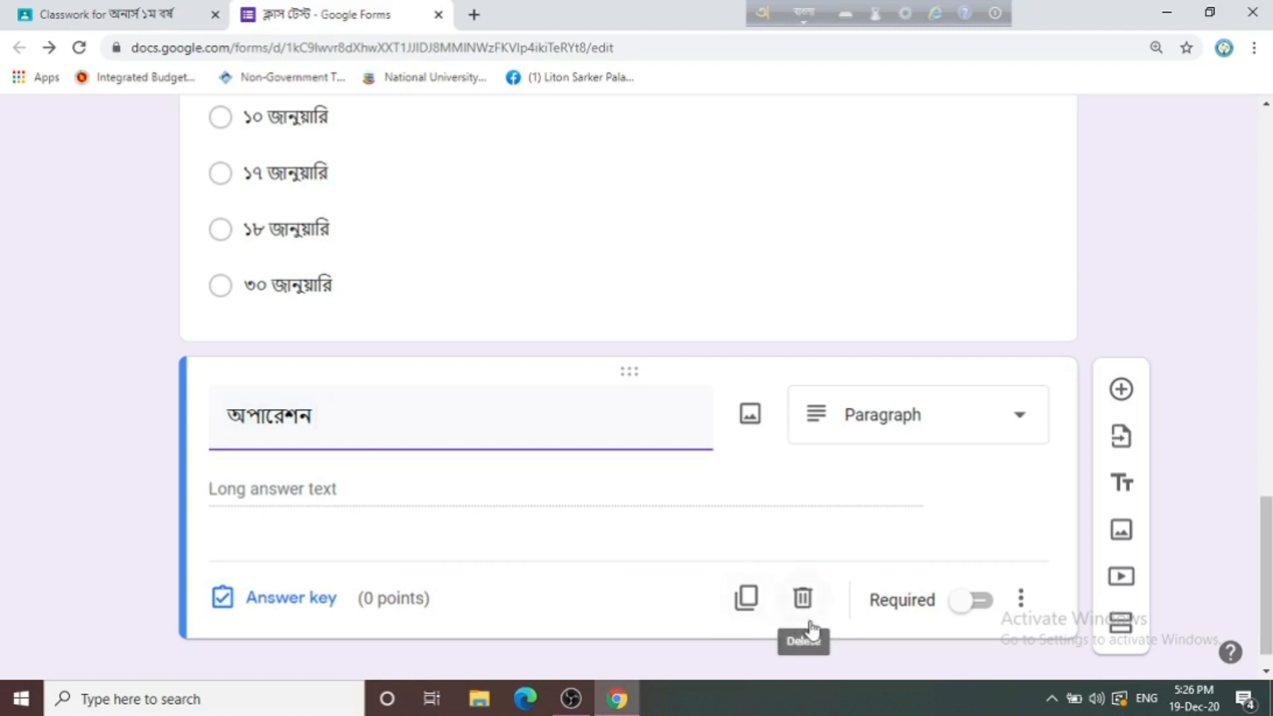
pyautogui.write(' sarrc')
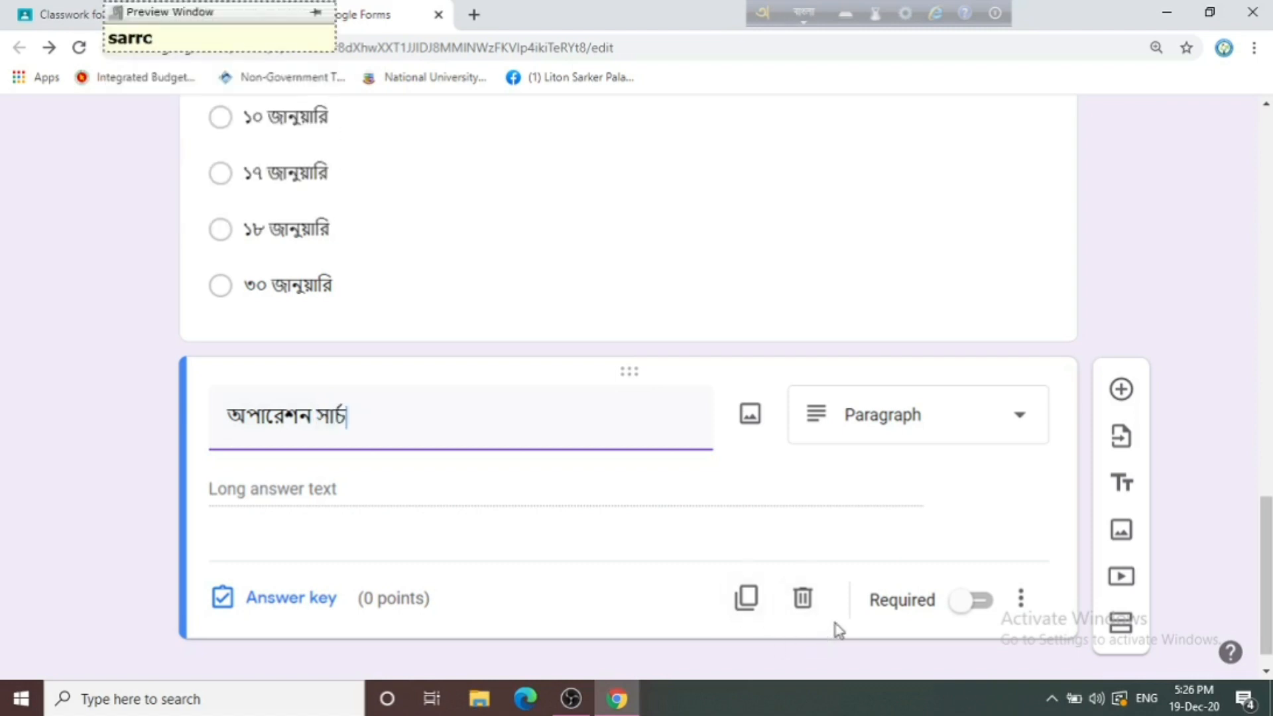
pyautogui.write('olaiT ')
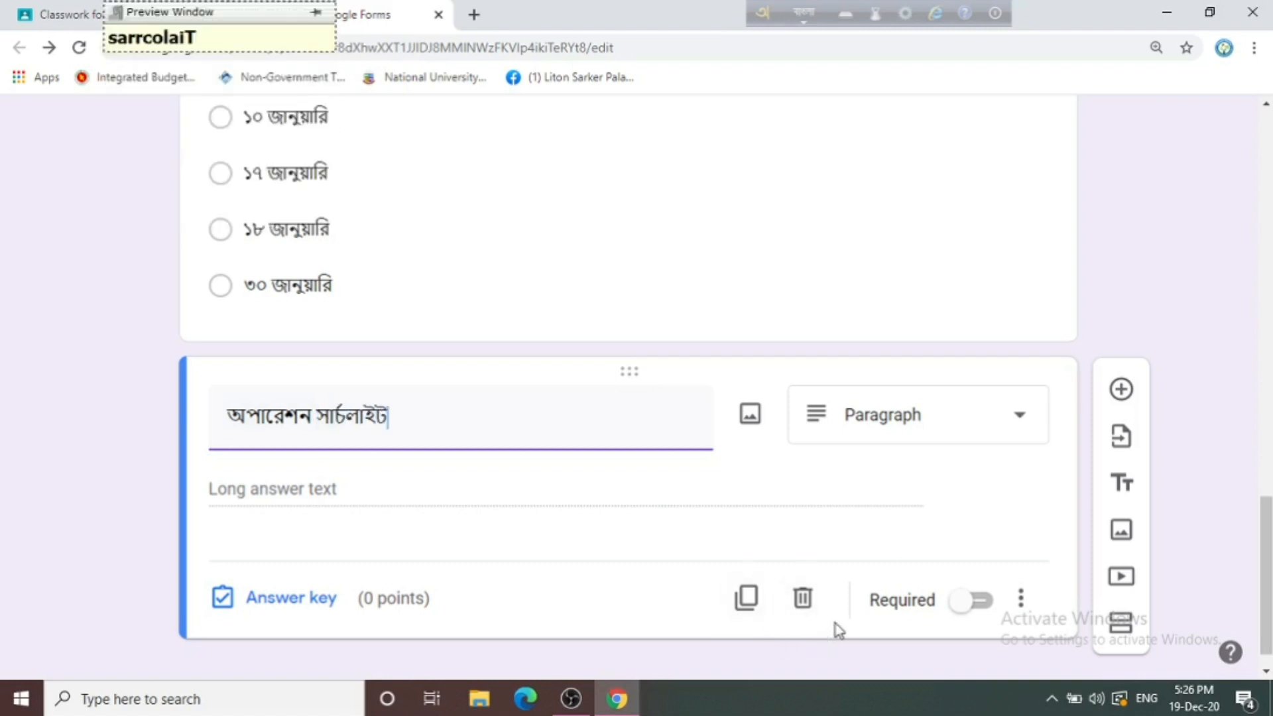
pyautogui.write('kI ')
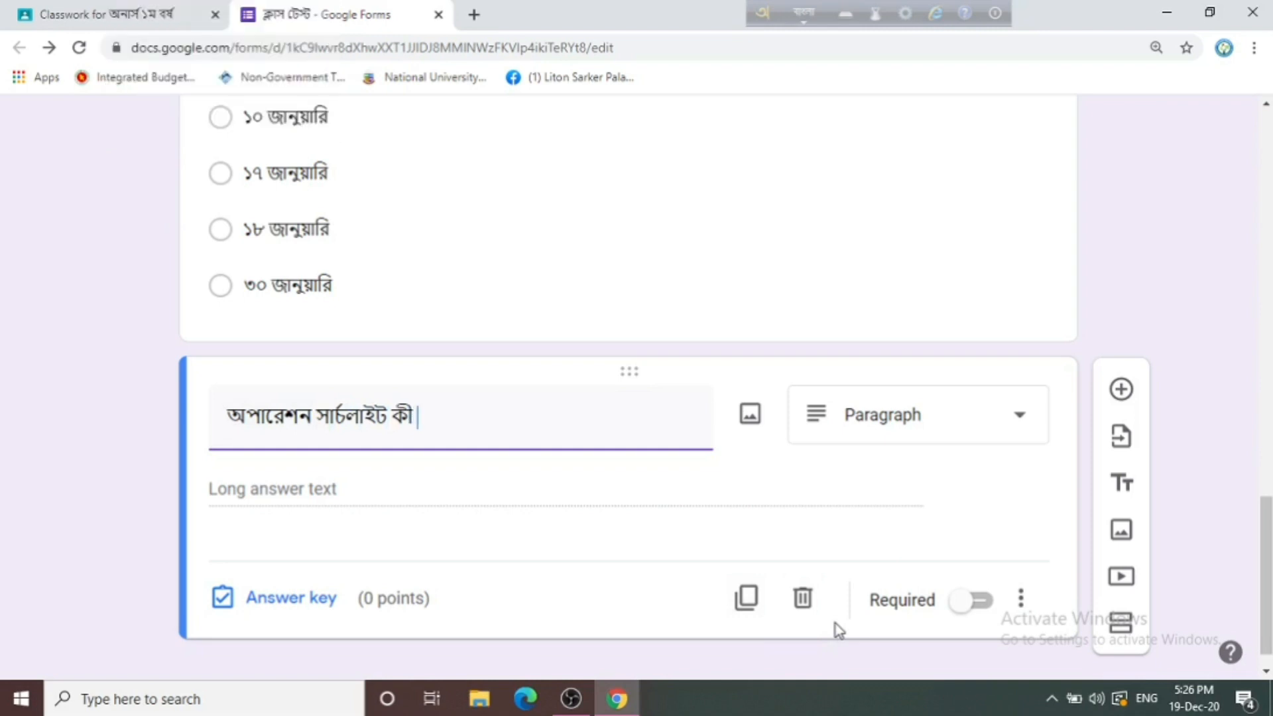
pyautogui.write('?')
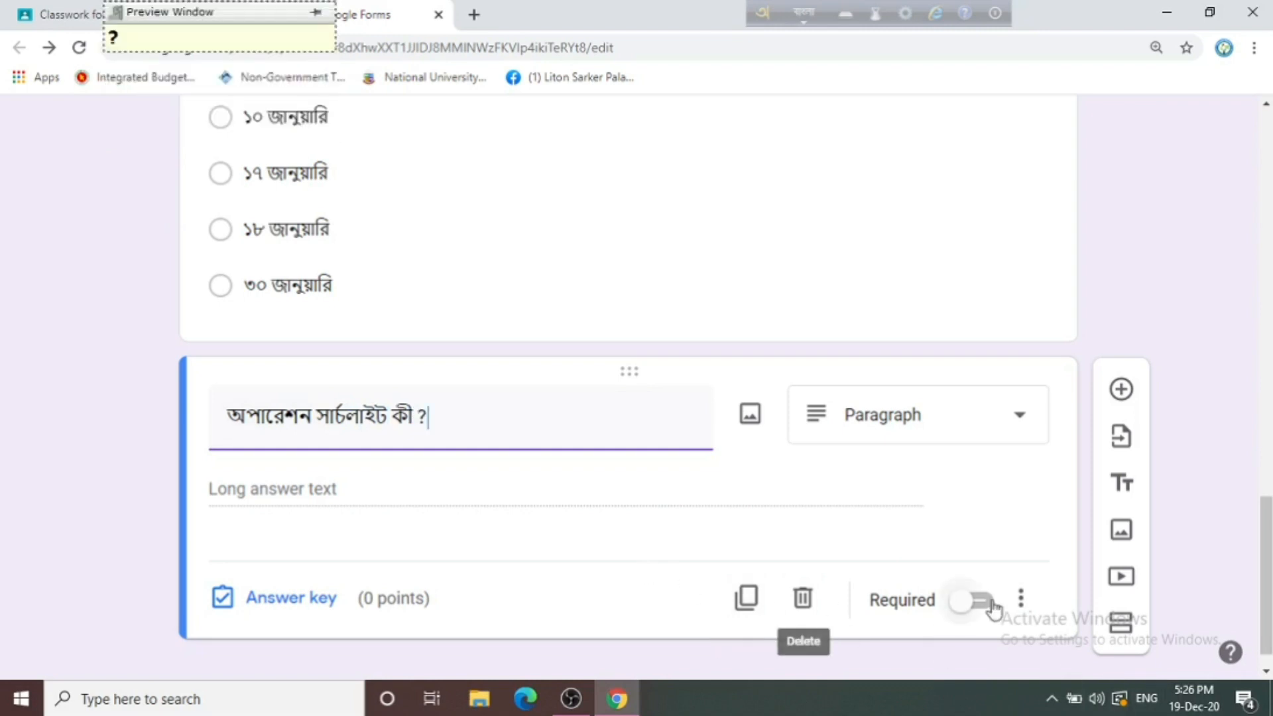
# - Set the অপারেশন সার্চলাইট question to 5 points in its answer key and finish editing it
pyautogui.click(275, 600)
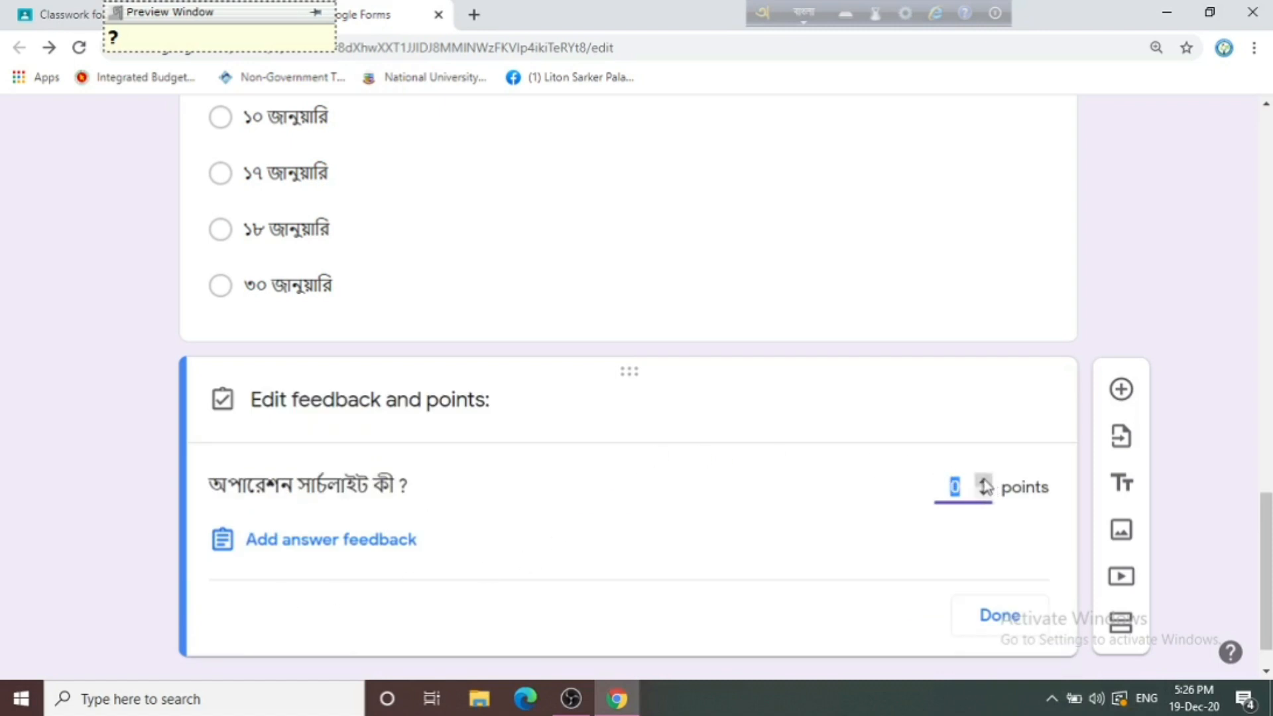
pyautogui.write('10')
pyautogui.click(983, 495)
pyautogui.click(984, 495)
pyautogui.click(995, 614)
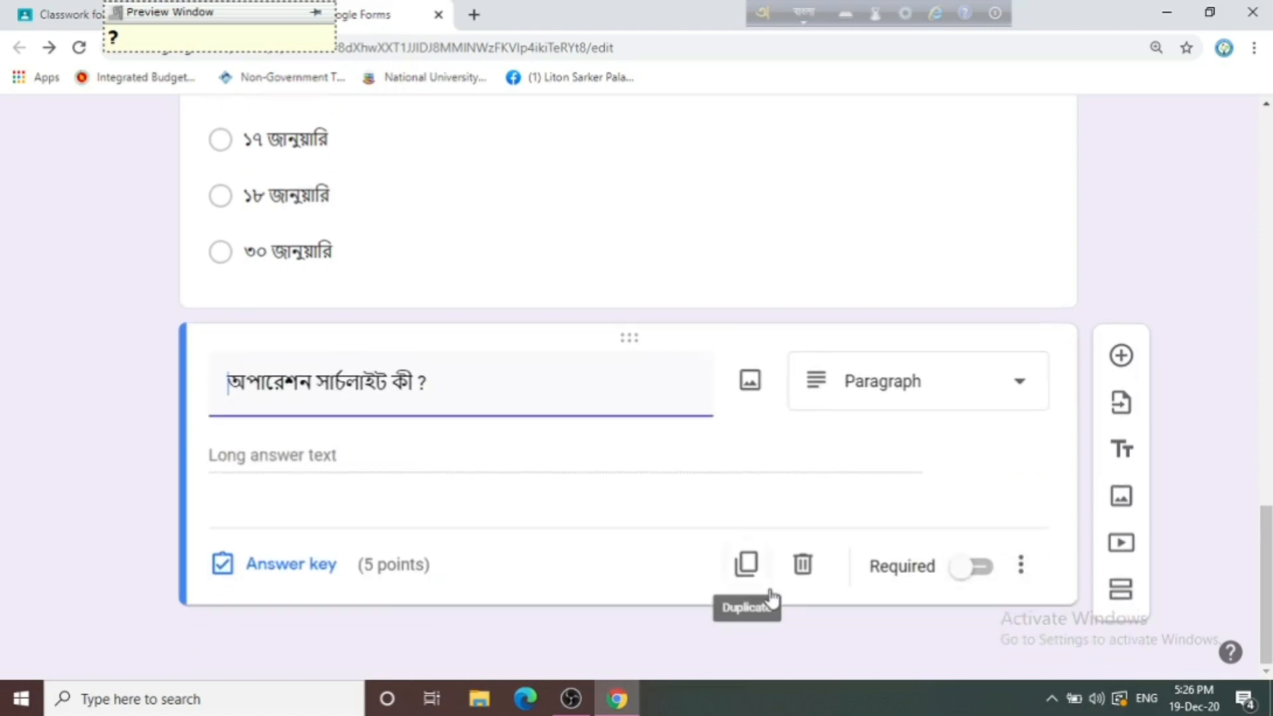
# - Review the form's general settings and the questions in both of its sections
pyautogui.scroll(10, 770, 592)
pyautogui.scroll(10, 772, 592)
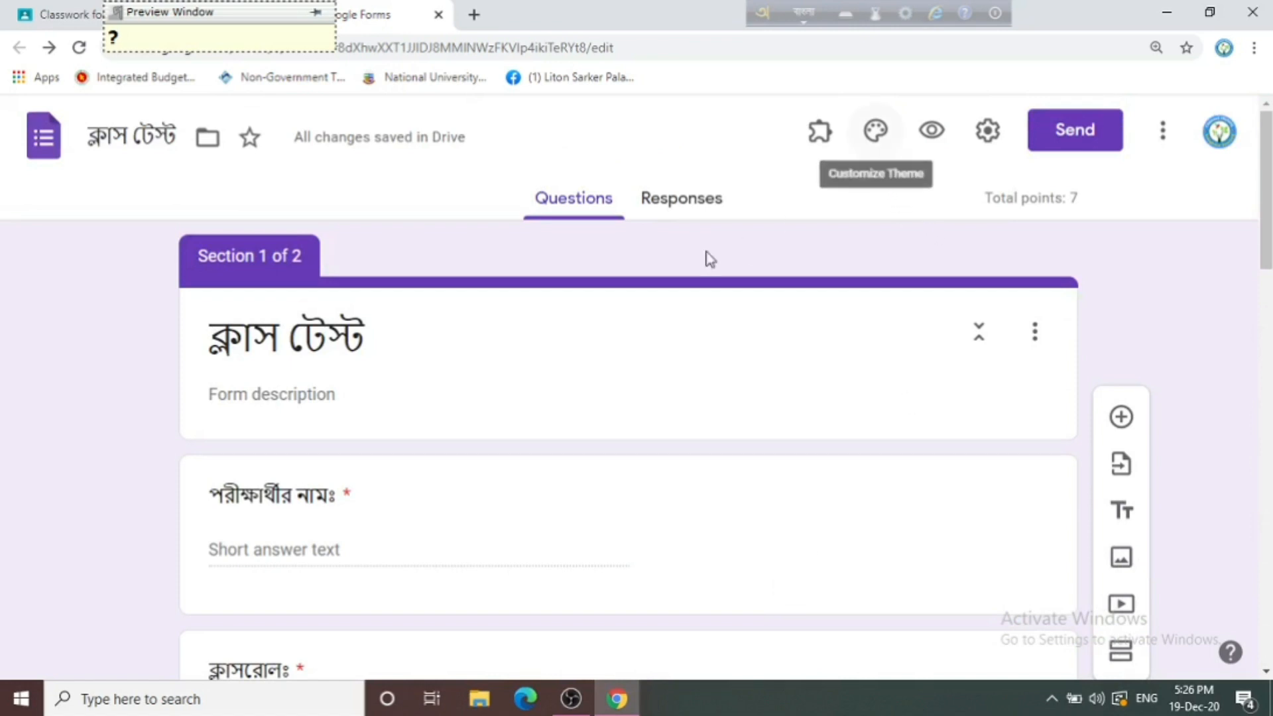
pyautogui.click(992, 136)
pyautogui.click(994, 134)
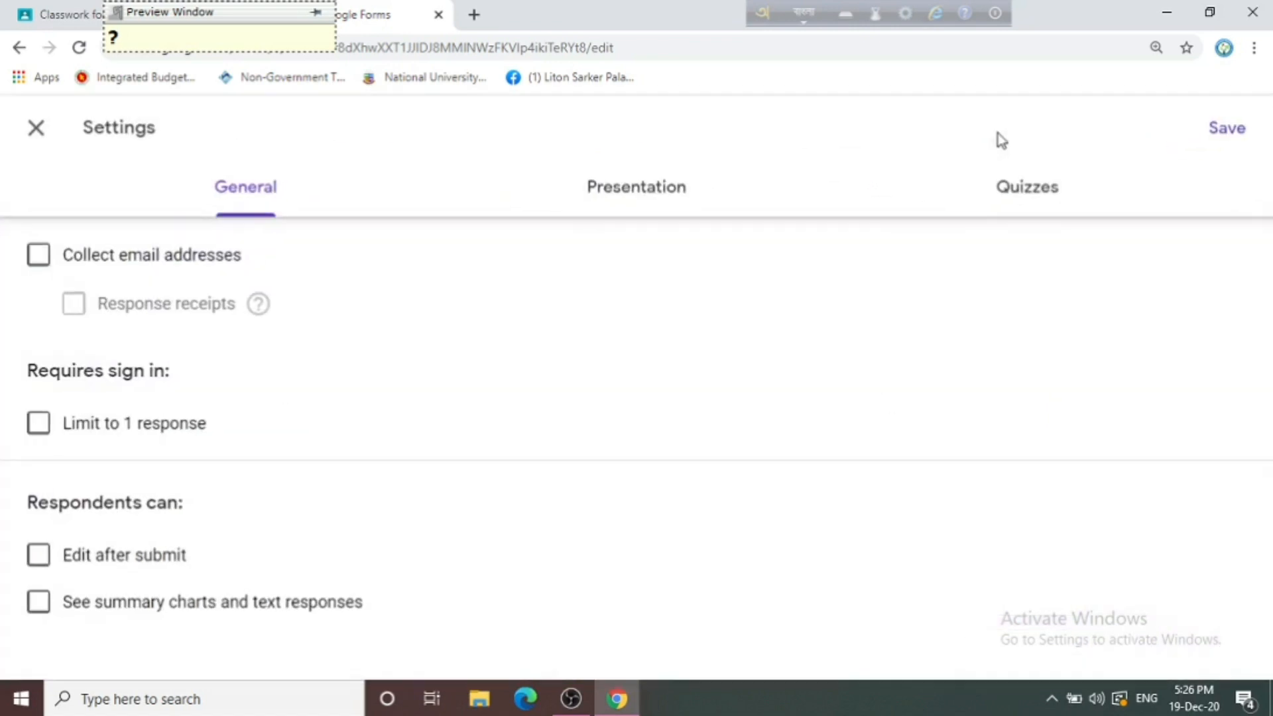
pyautogui.click(20, 48)
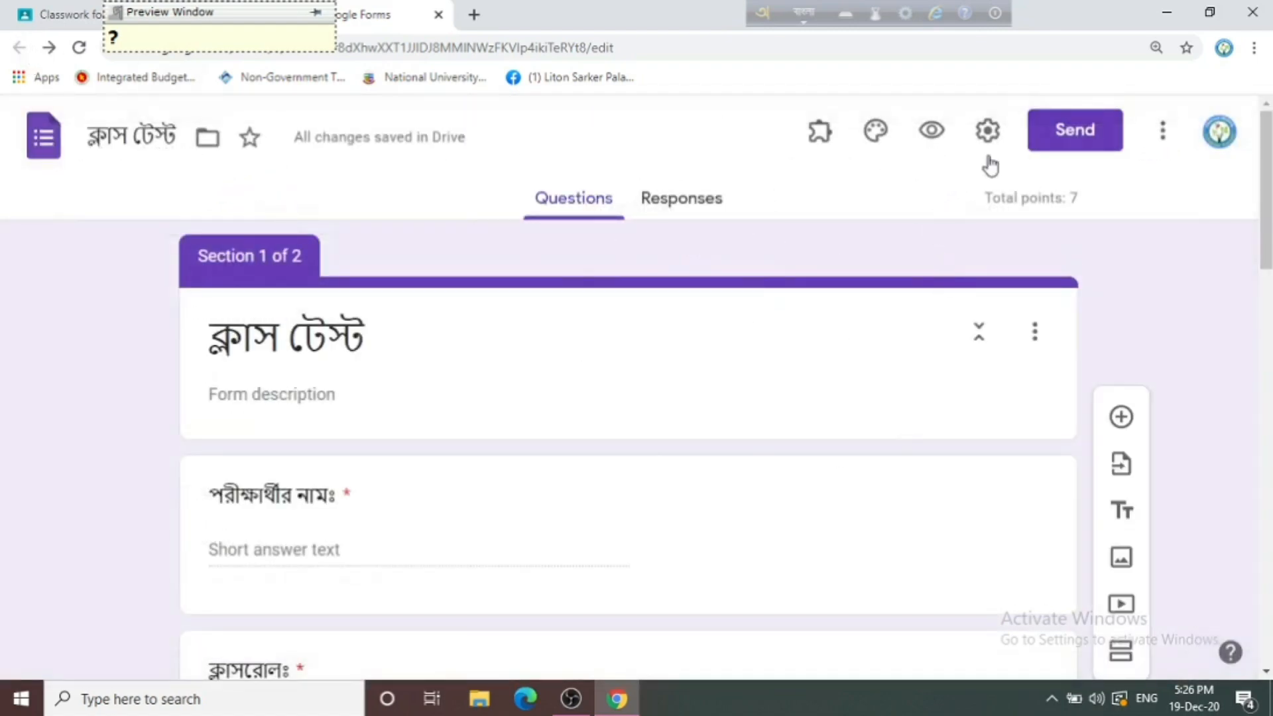
pyautogui.scroll(-4, 412, 520)
pyautogui.scroll(4, 340, 412)
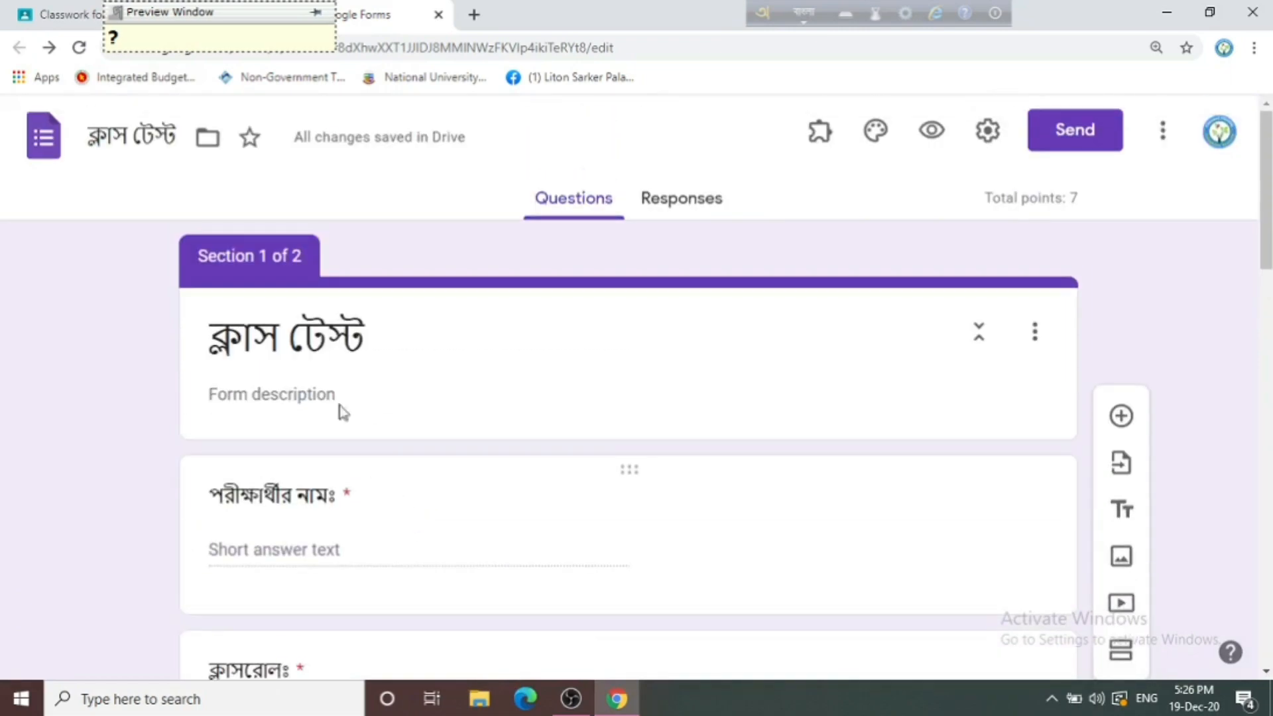
pyautogui.scroll(-1, 312, 472)
pyautogui.scroll(-6, 312, 472)
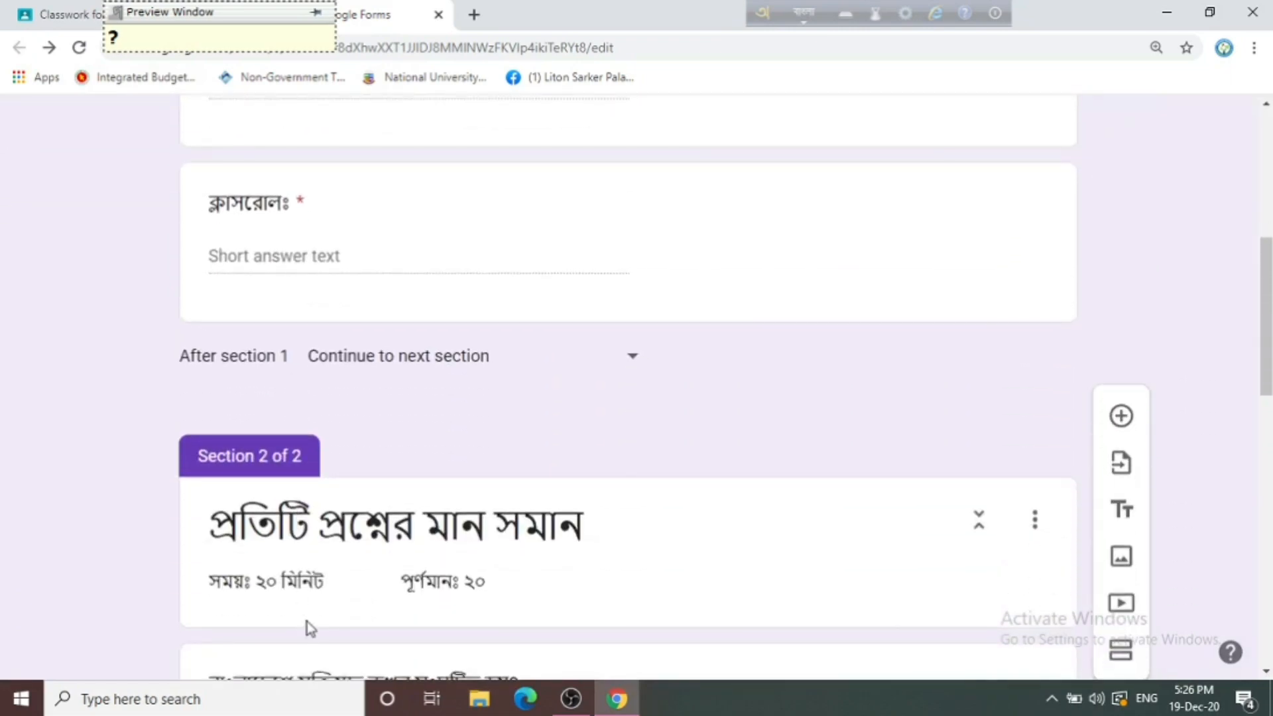
pyautogui.scroll(-4, 308, 622)
pyautogui.scroll(-7, 311, 628)
# - Turn on collecting email addresses and limit respondents to 1 response in the form's general settings
pyautogui.scroll(14, 392, 503)
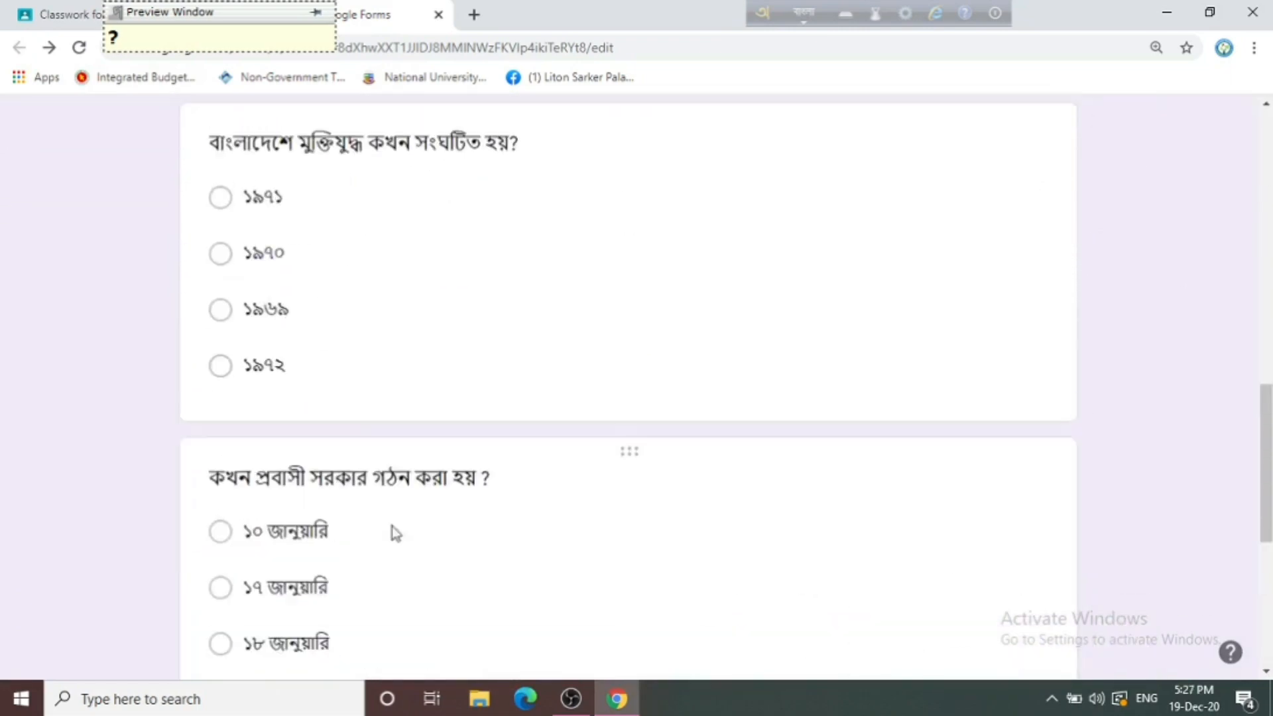
pyautogui.scroll(4, 458, 510)
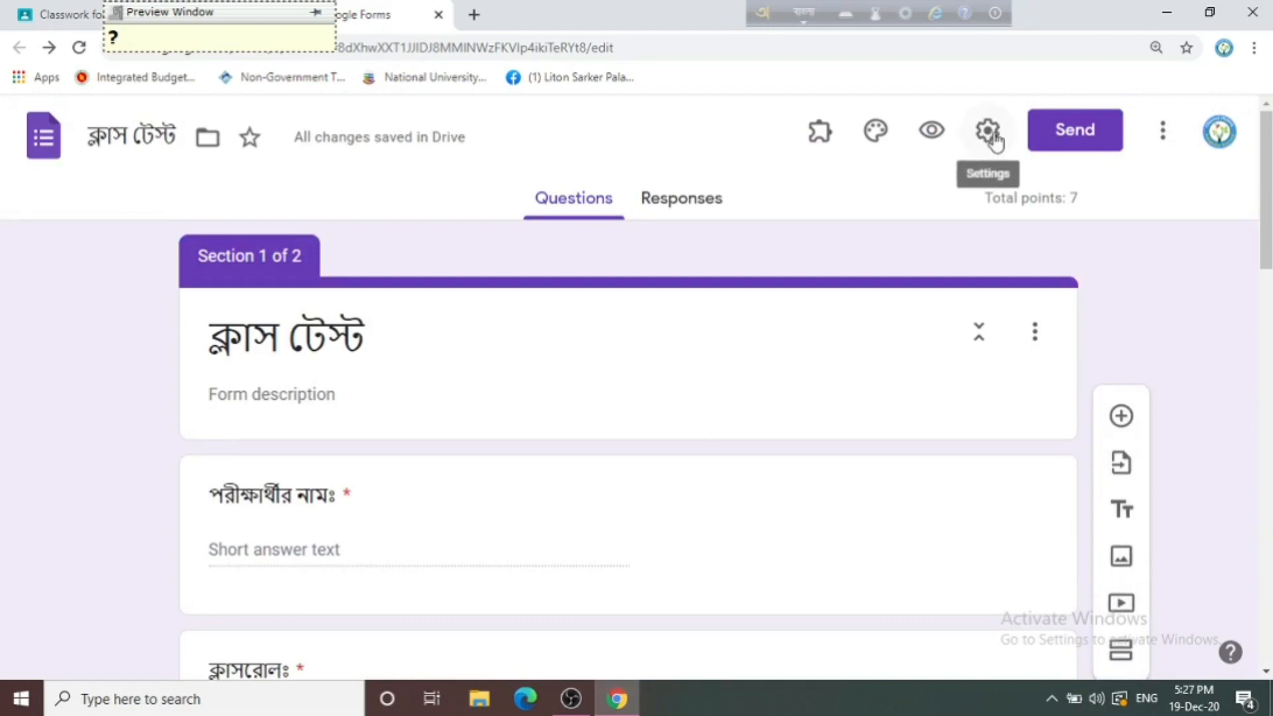
pyautogui.click(993, 137)
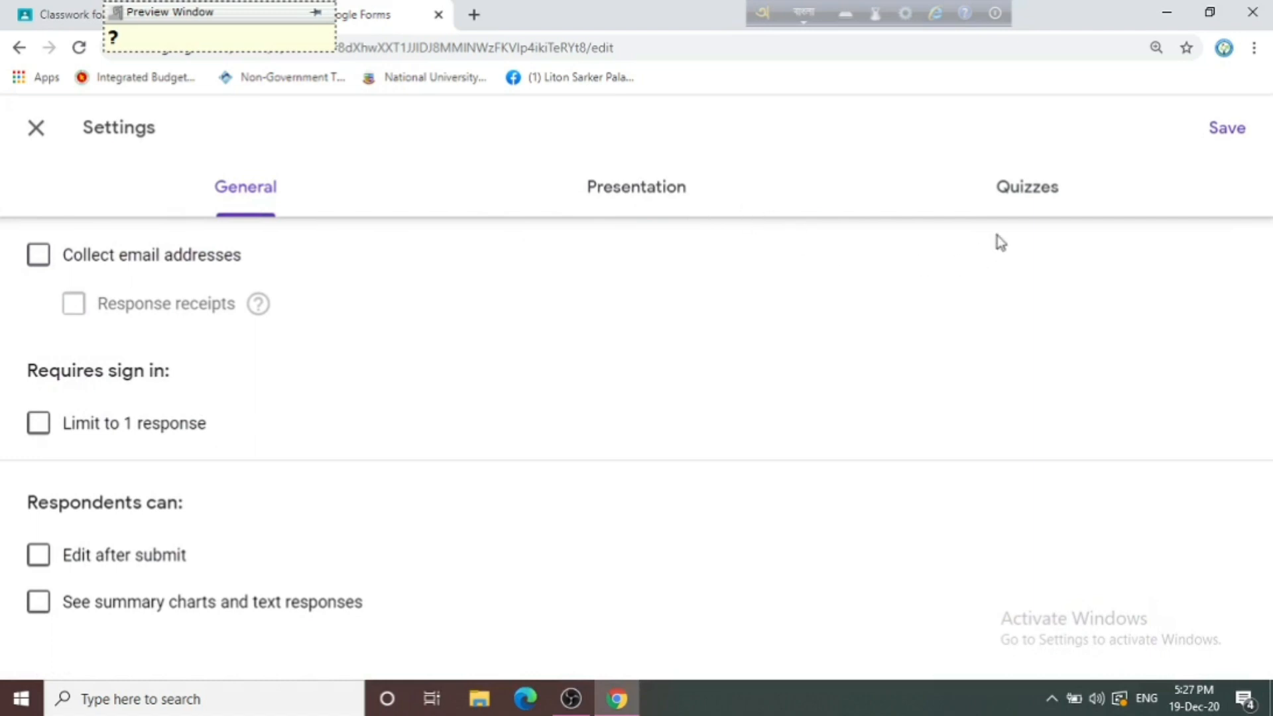
pyautogui.click(40, 269)
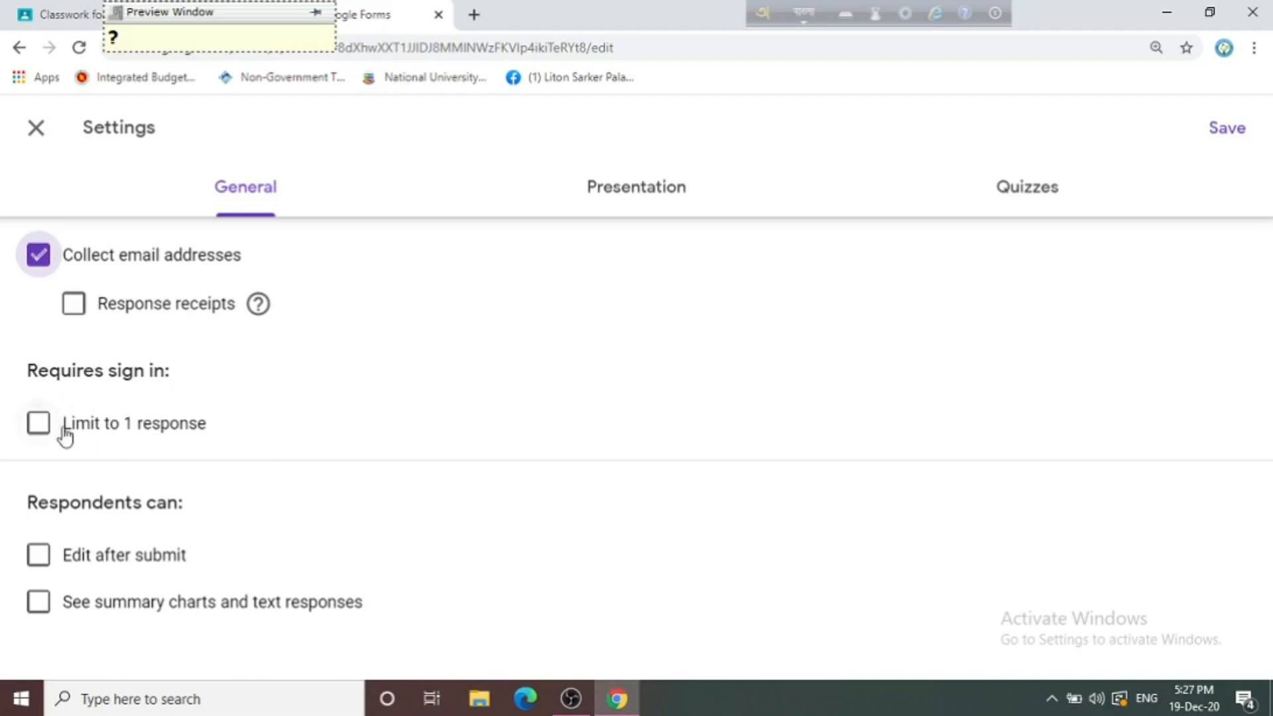
pyautogui.click(39, 423)
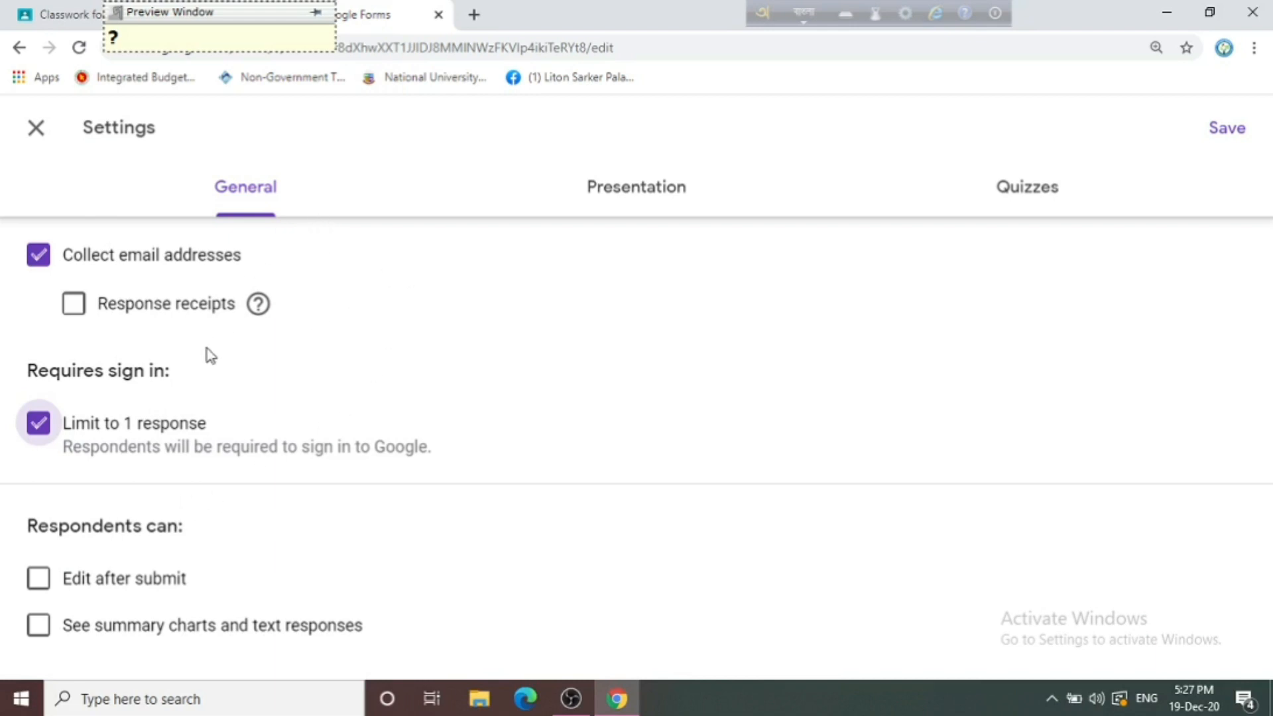
# - Enable the progress bar and shuffled question order in the presentation settings, and set the confirmation message to ধন্যবাদ
pyautogui.click(592, 187)
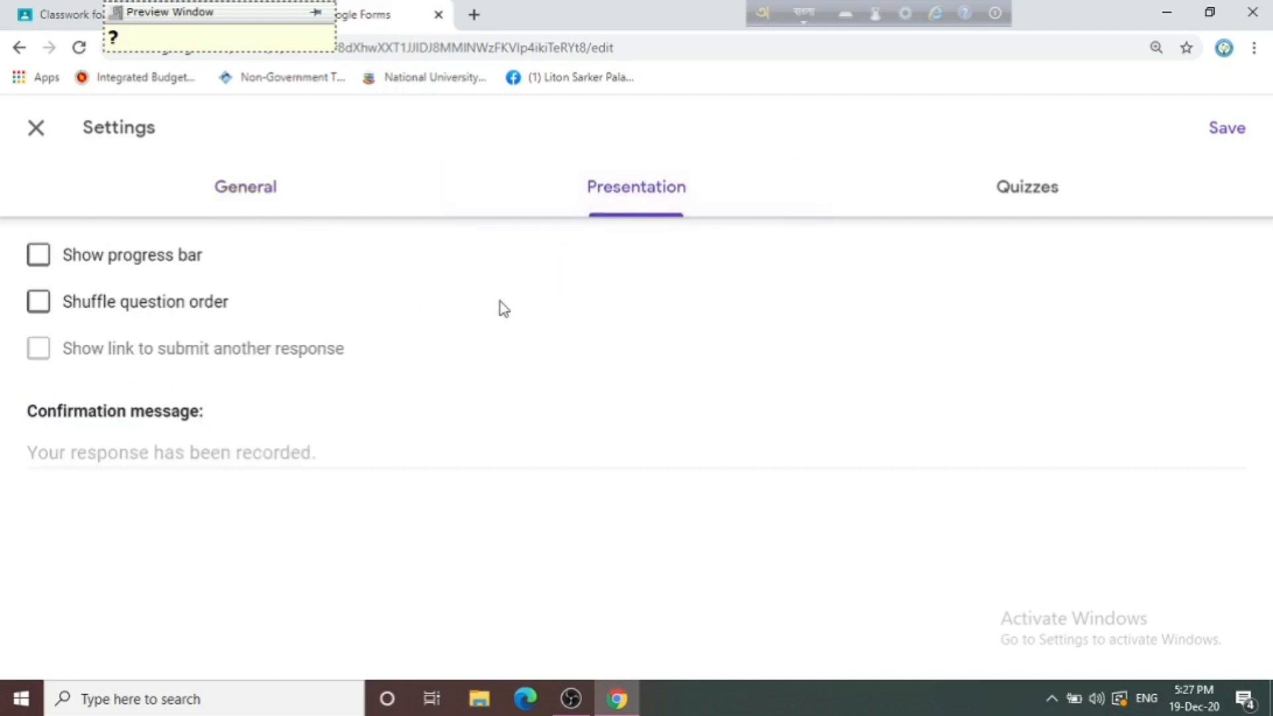
pyautogui.click(38, 256)
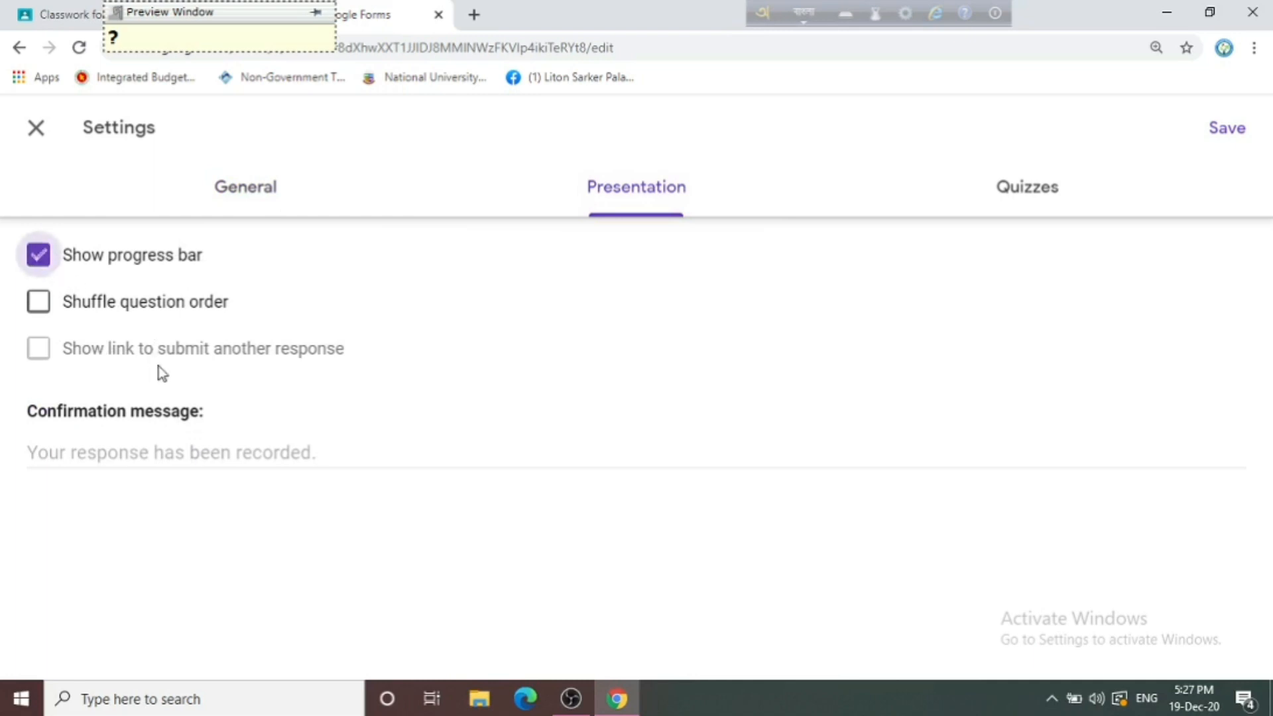
pyautogui.click(38, 302)
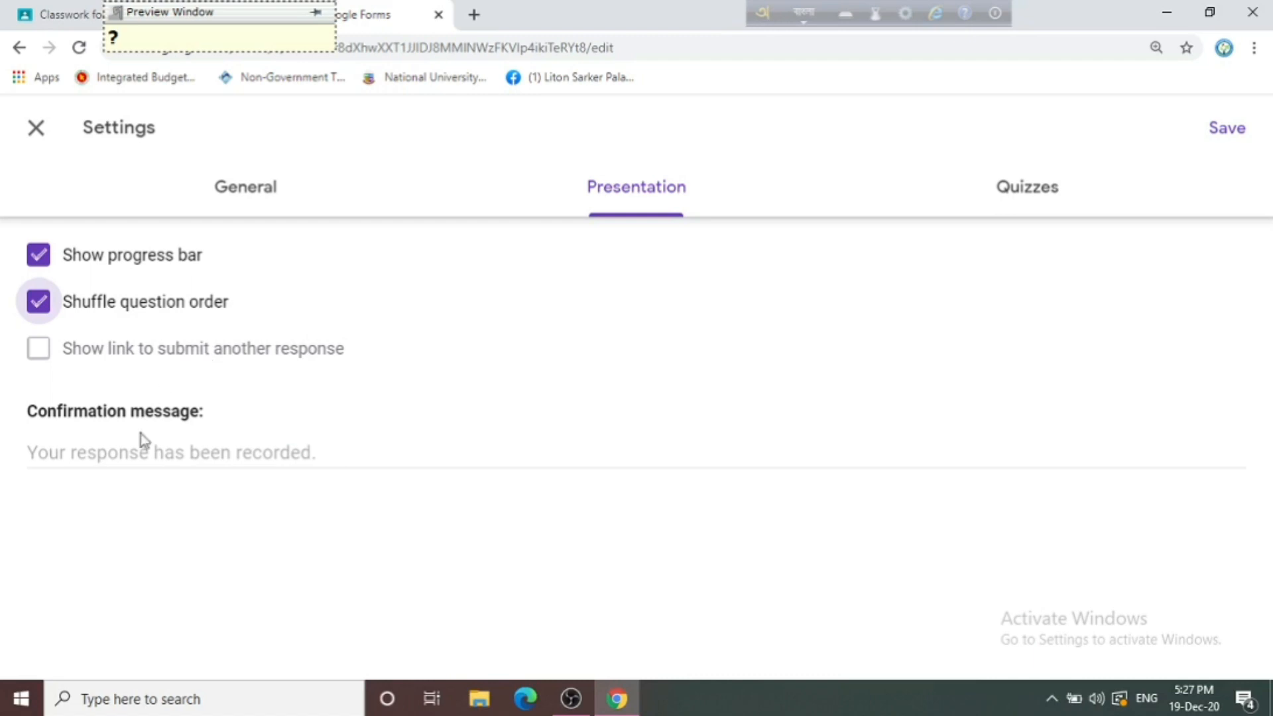
pyautogui.click(53, 455)
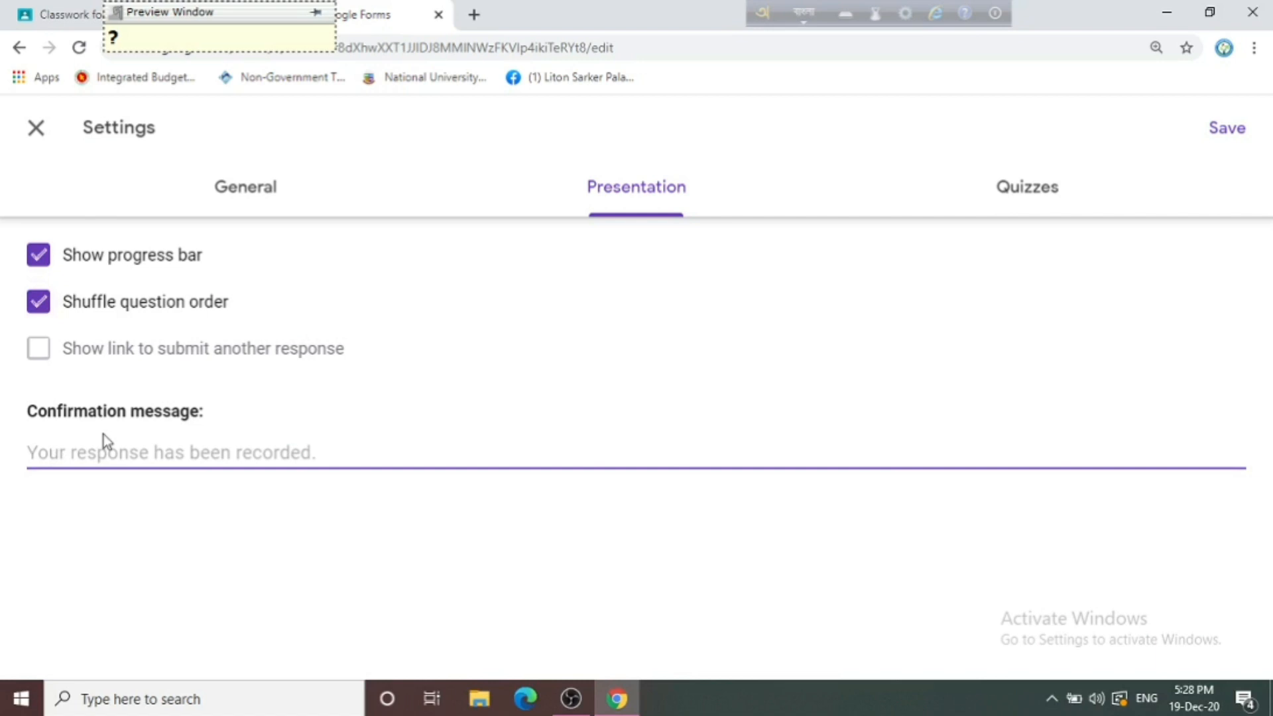
pyautogui.write('dhonybad')
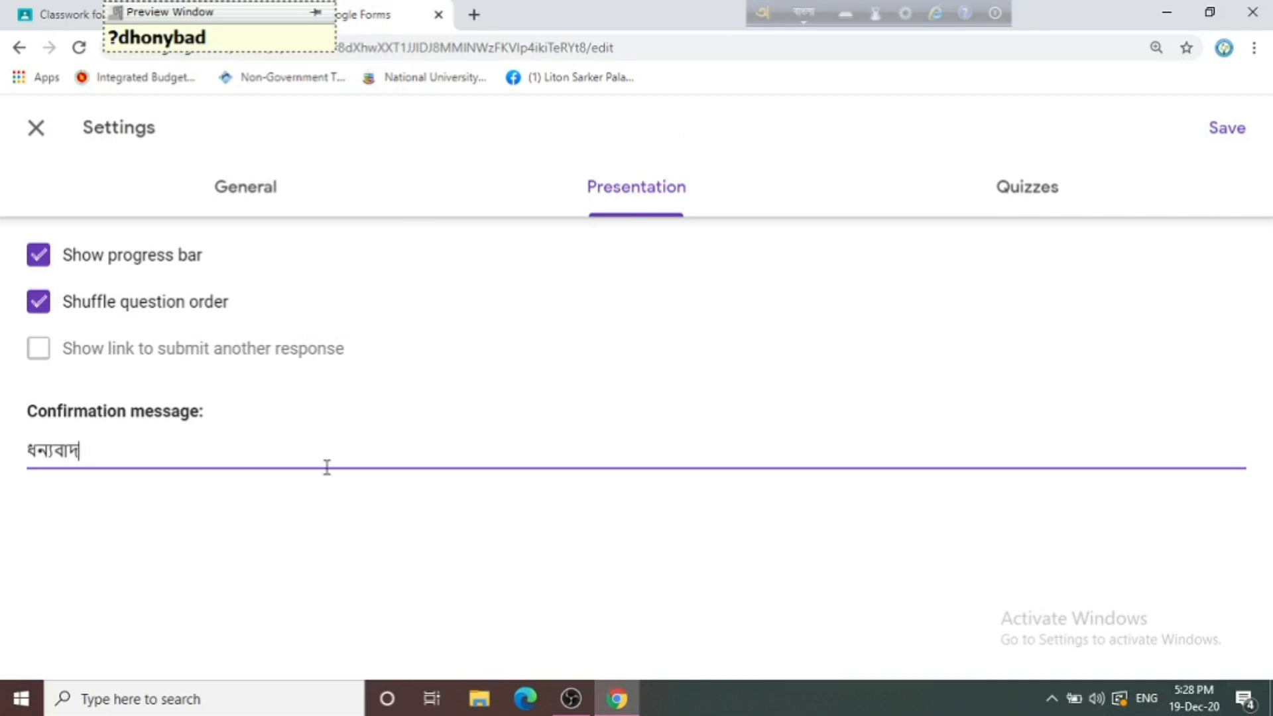
# - Set the quiz grades to be released later, after manual review, and save the form settings
pyautogui.click(1061, 199)
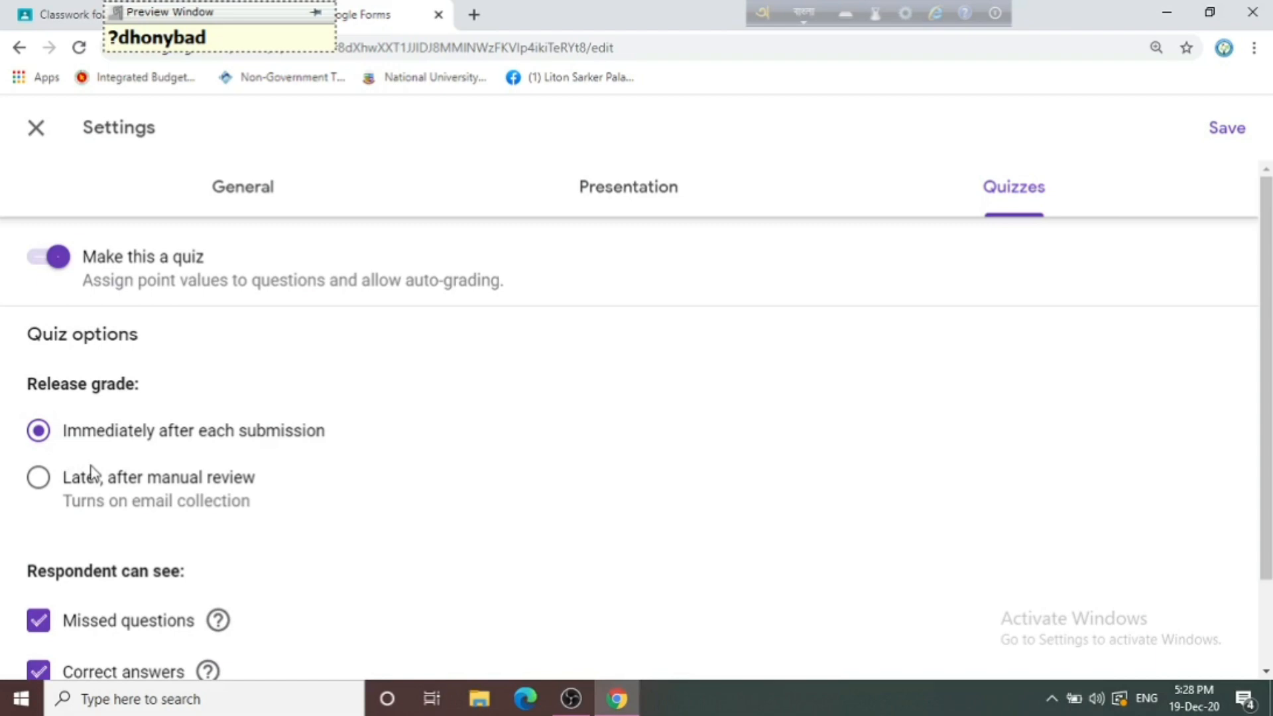
pyautogui.click(38, 480)
pyautogui.scroll(-2, 191, 515)
pyautogui.scroll(2, 193, 516)
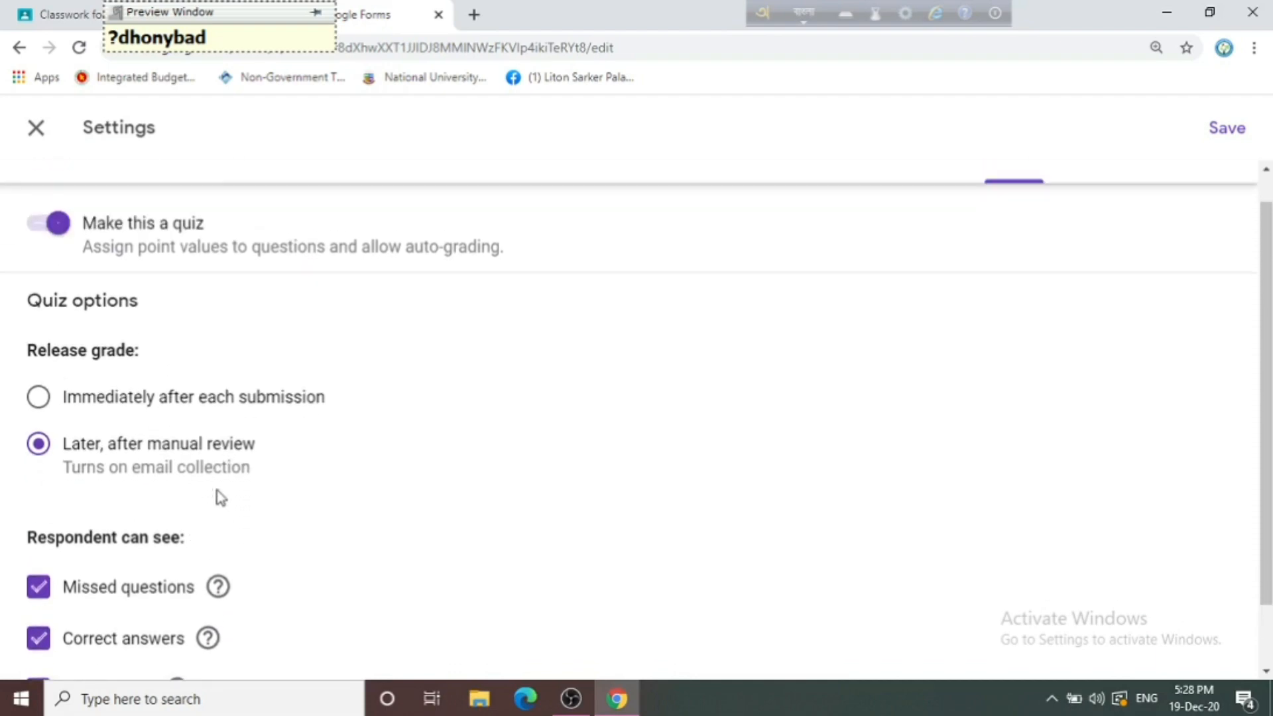
pyautogui.click(1228, 129)
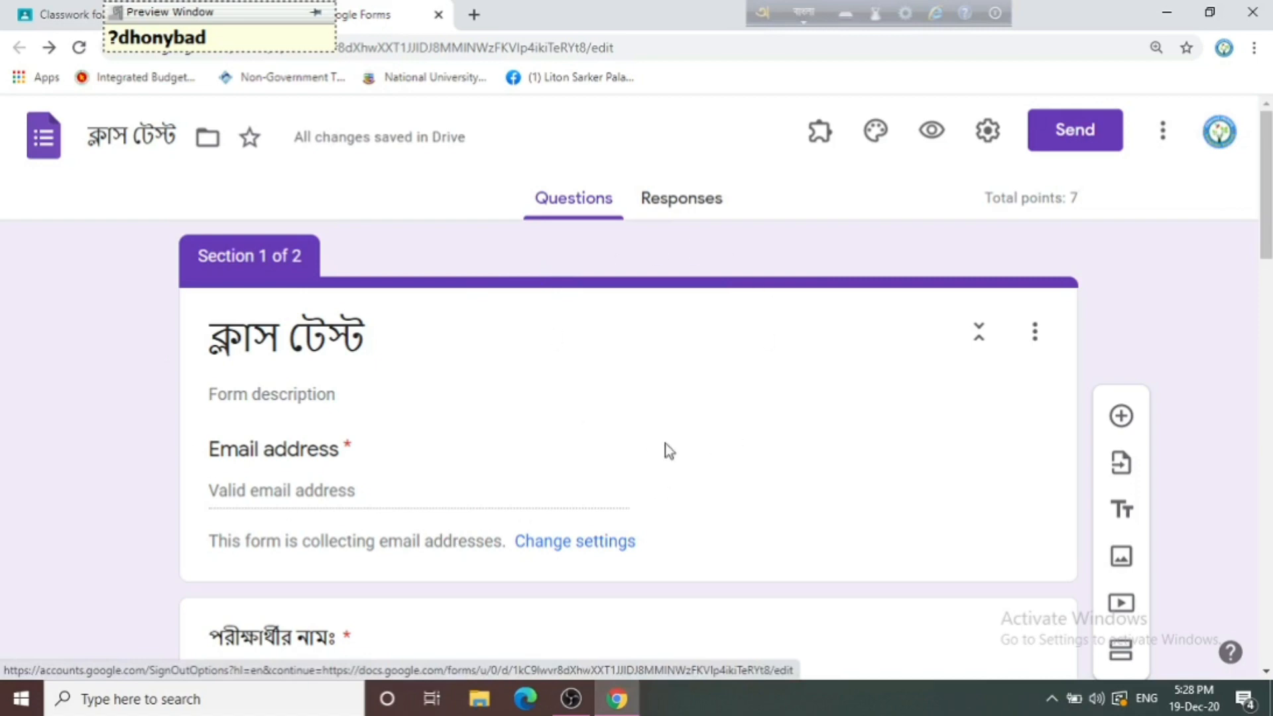
# - Insert the colored pencils picture from the Work and School themes as the form's header image
pyautogui.click(876, 133)
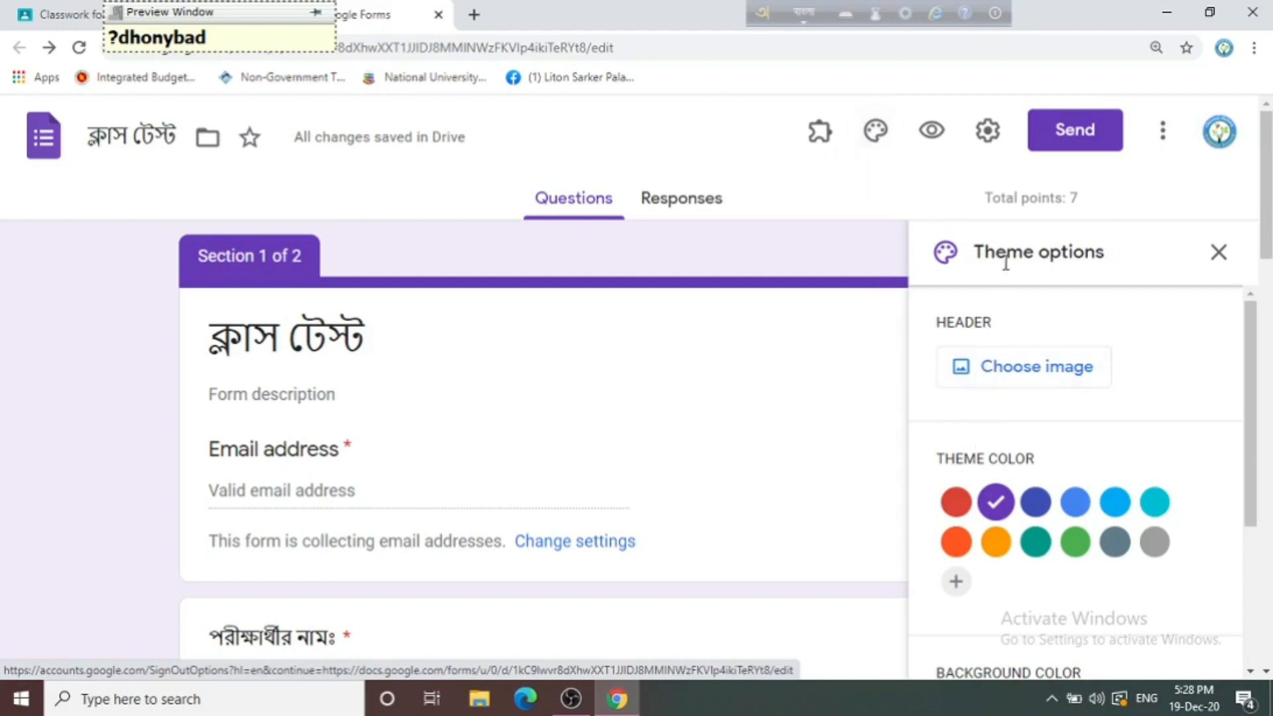
pyautogui.click(1024, 383)
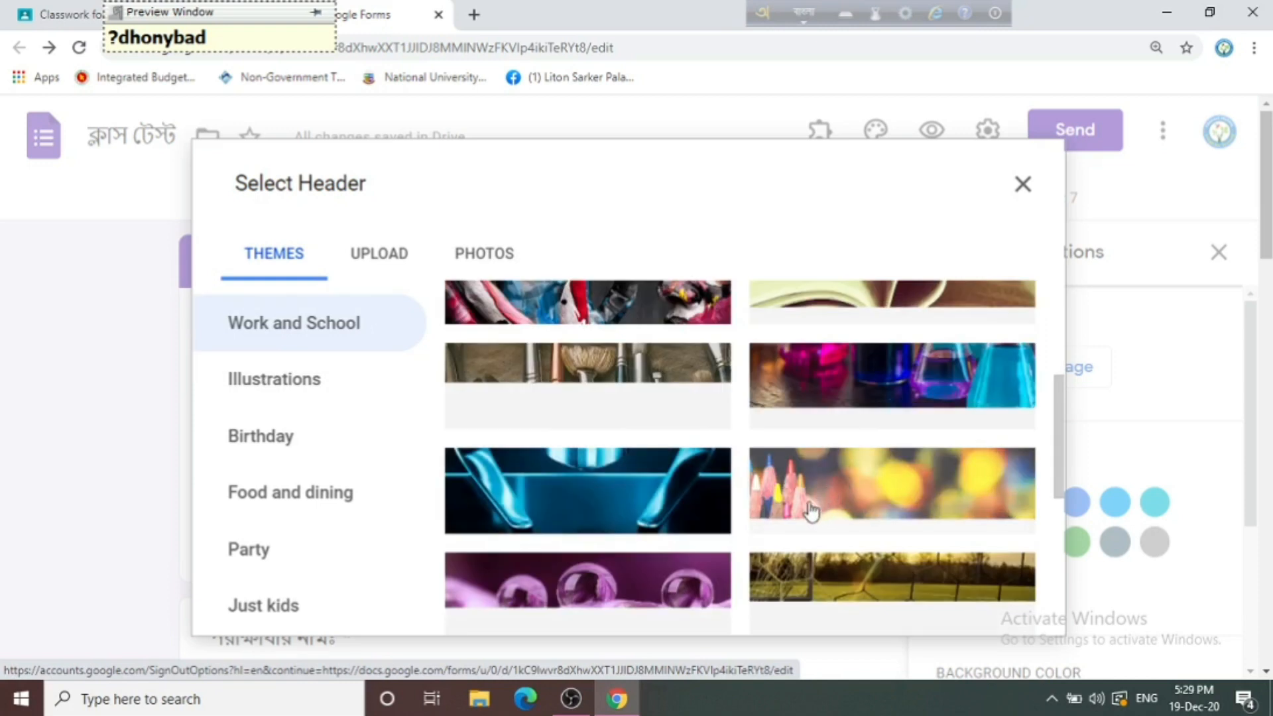
pyautogui.click(820, 492)
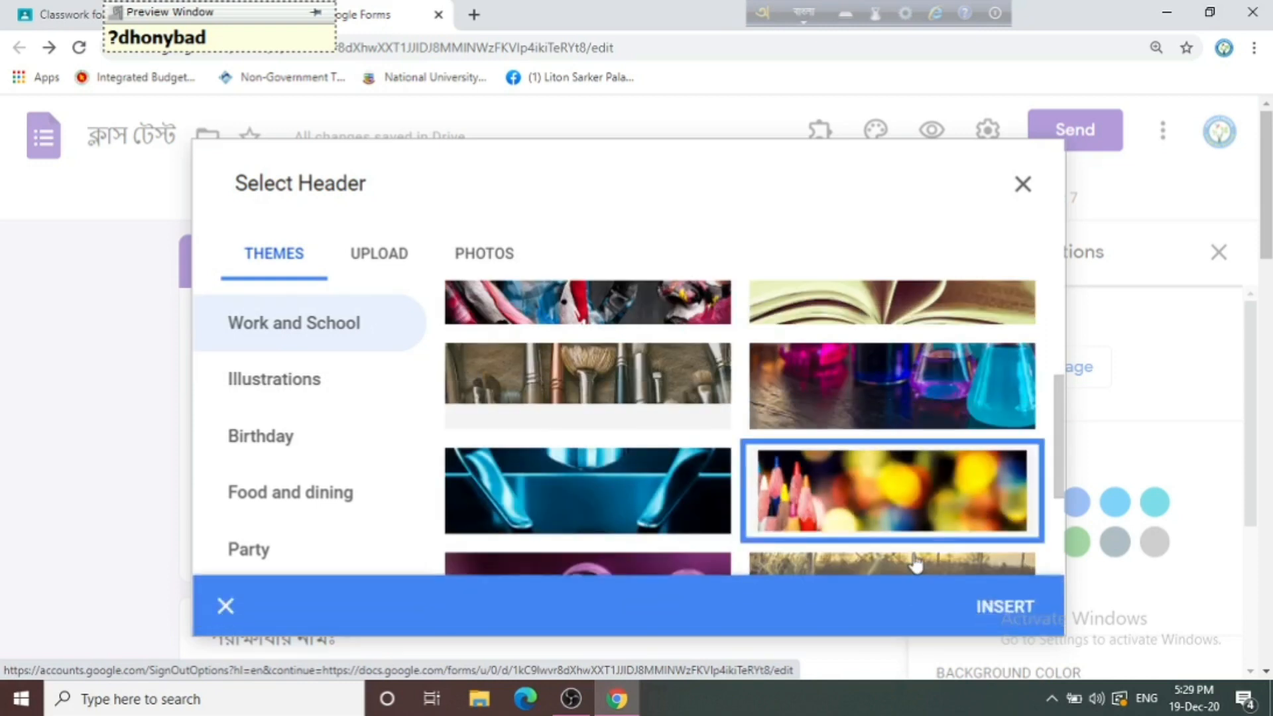
pyautogui.click(1005, 607)
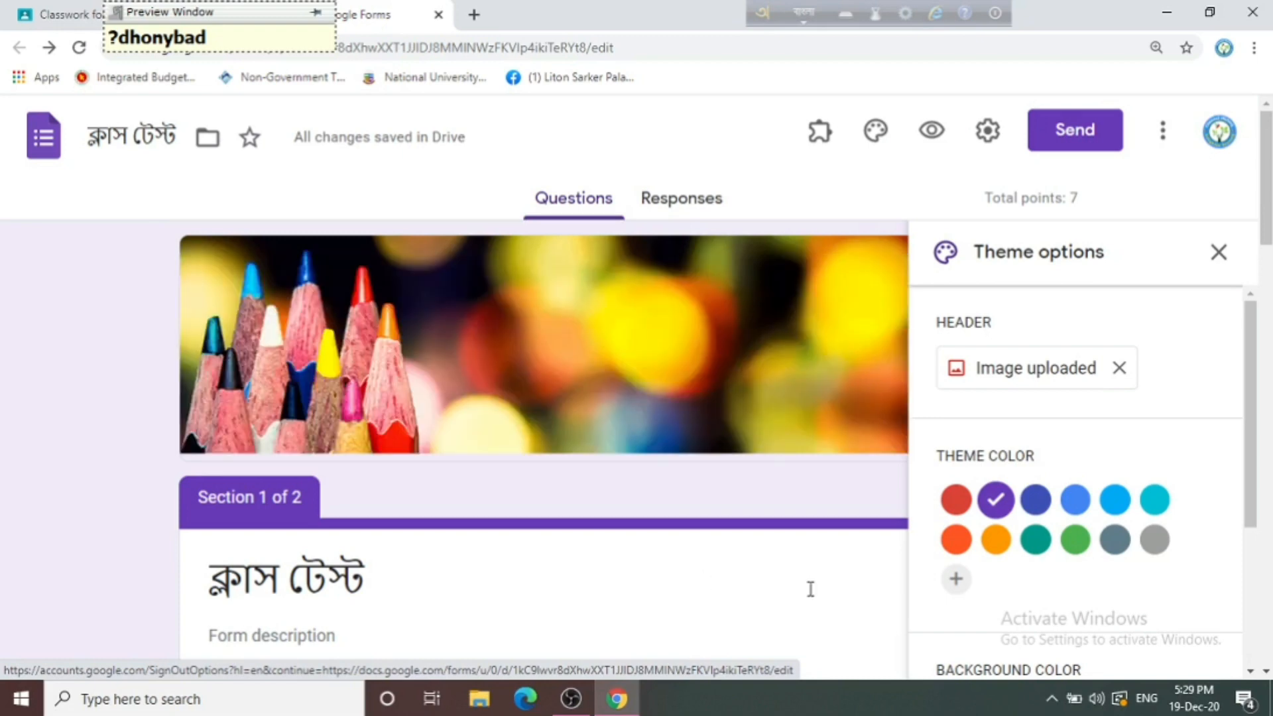
# - Set the theme color to yellow with the darkest yellow background shade and close the theme options
pyautogui.scroll(-3, 955, 540)
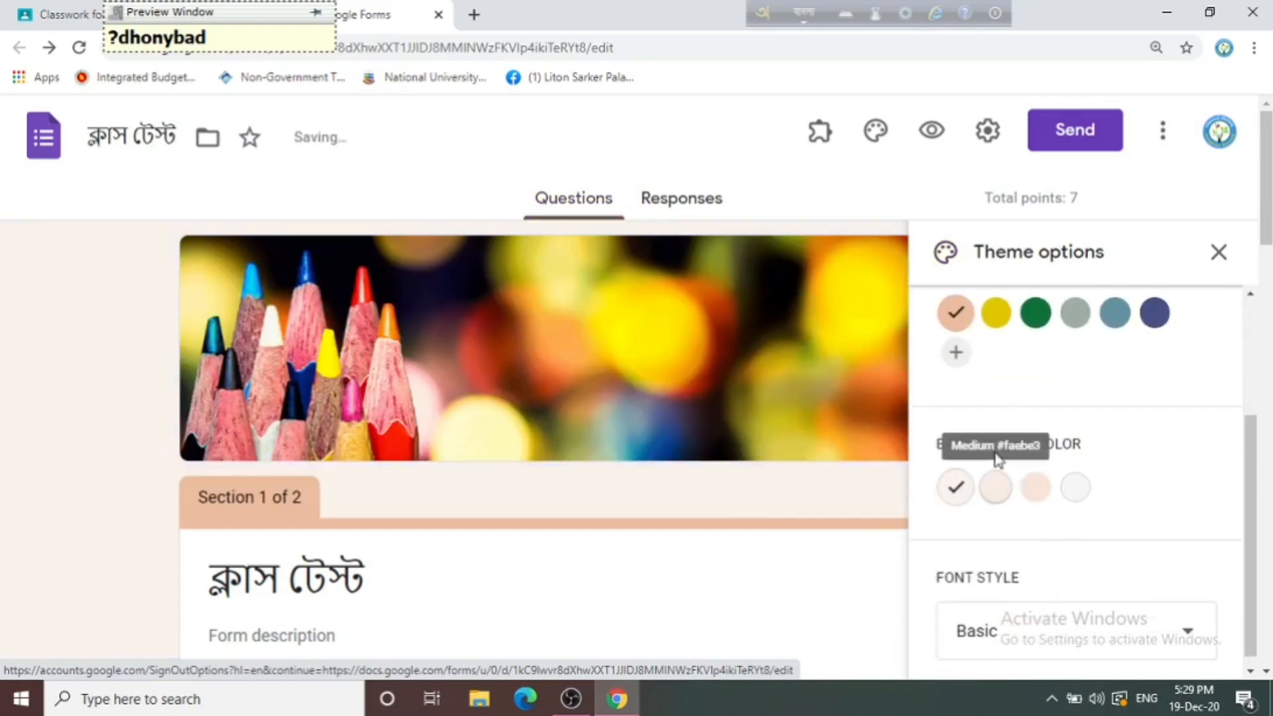
pyautogui.click(996, 312)
pyautogui.scroll(-5, 713, 546)
pyautogui.scroll(-1, 714, 546)
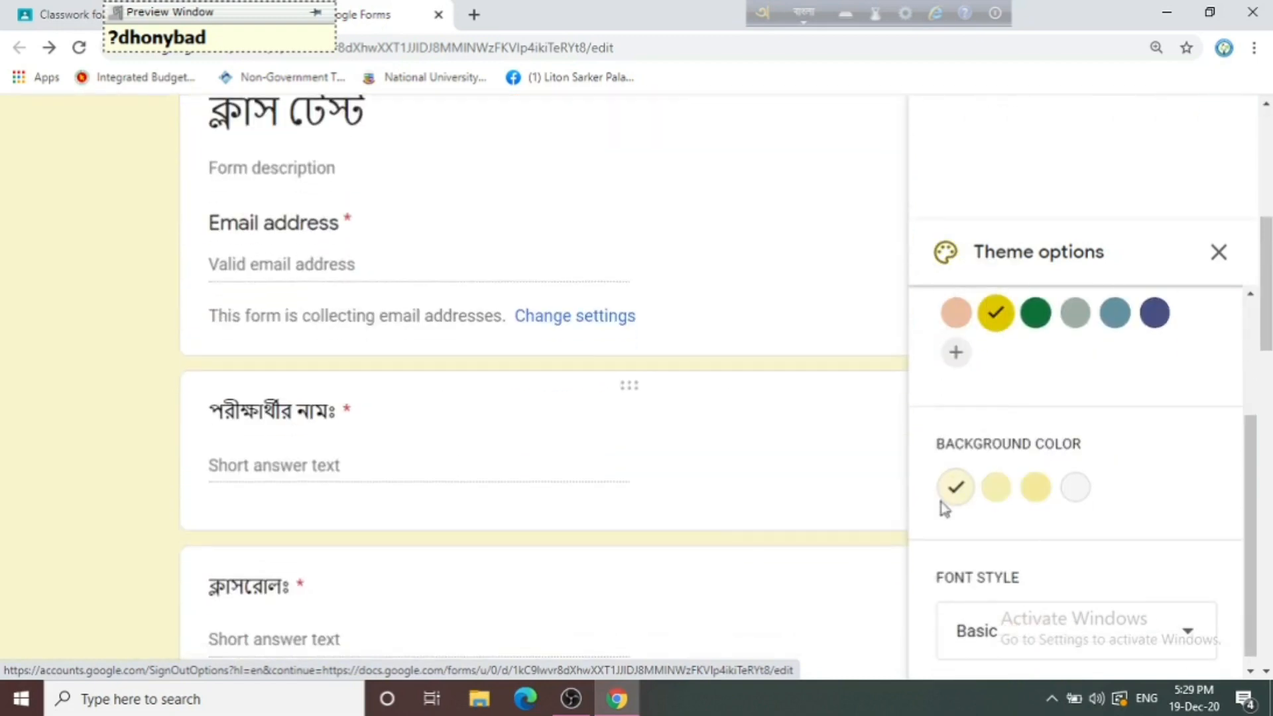
pyautogui.click(1038, 488)
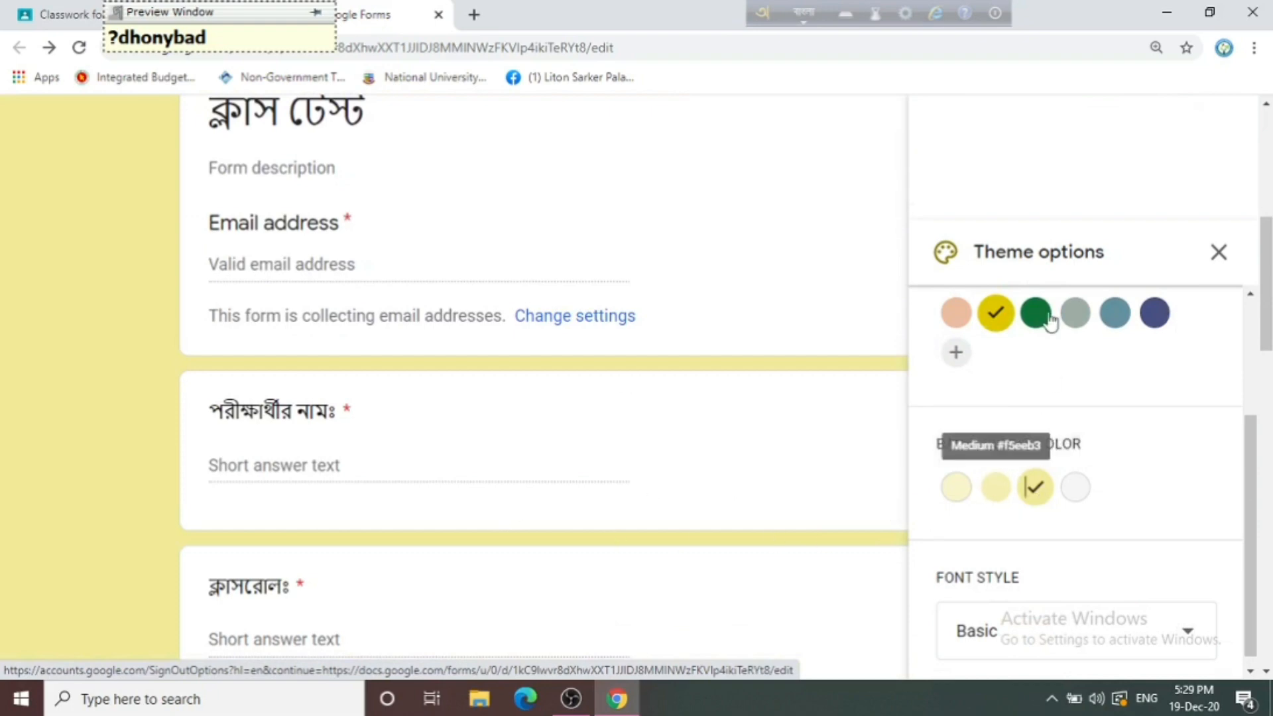
pyautogui.click(1219, 252)
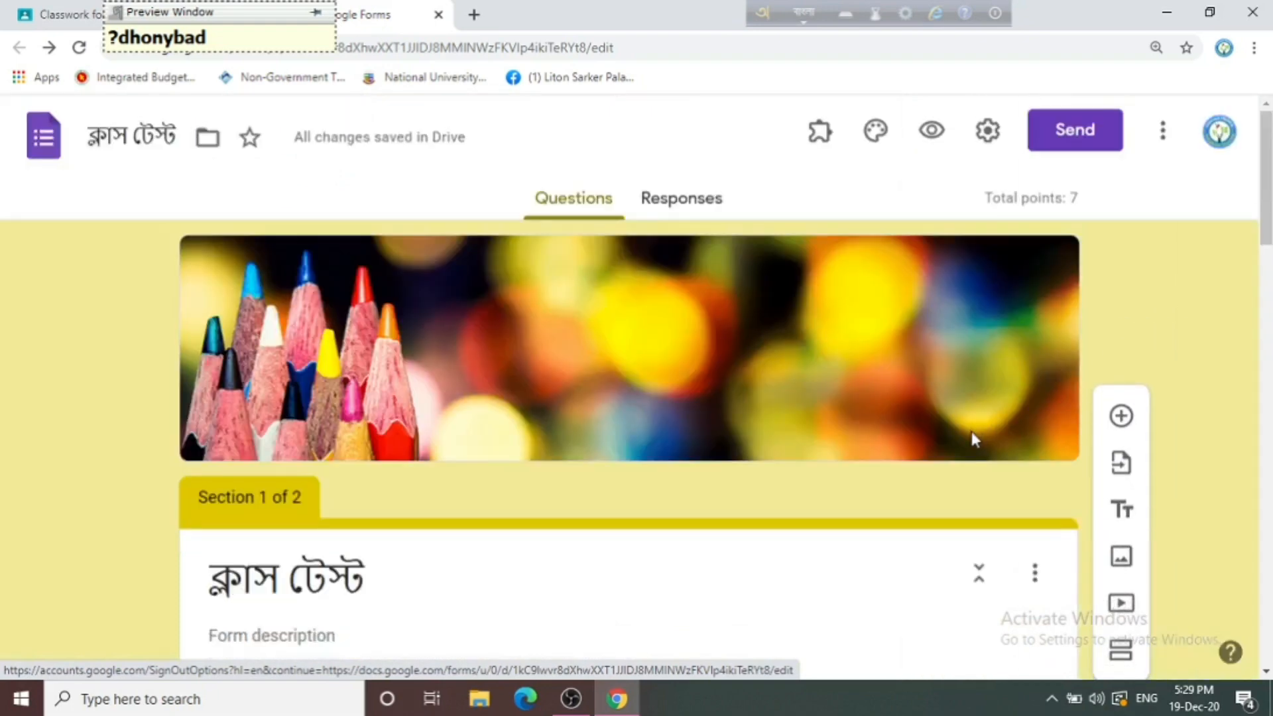
# - Review the themed form from the header and email field through the student details to the section 2 questions
pyautogui.scroll(-4, 955, 514)
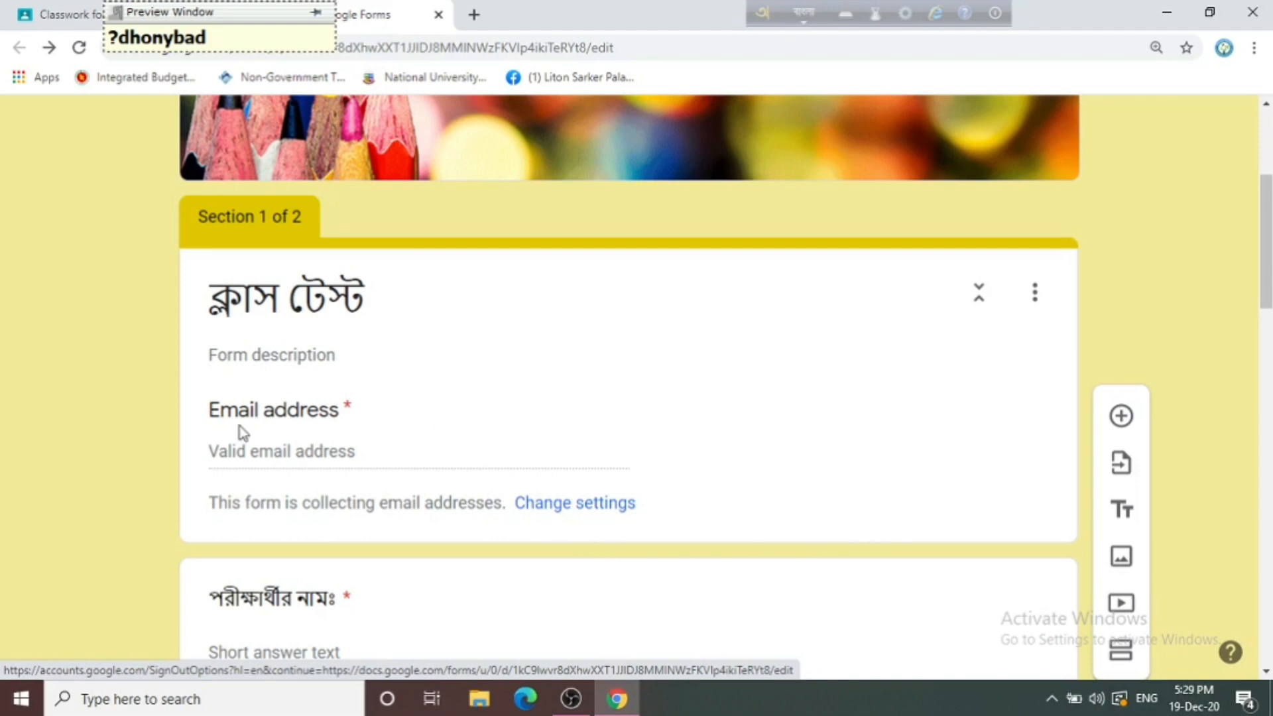
pyautogui.scroll(4, 862, 252)
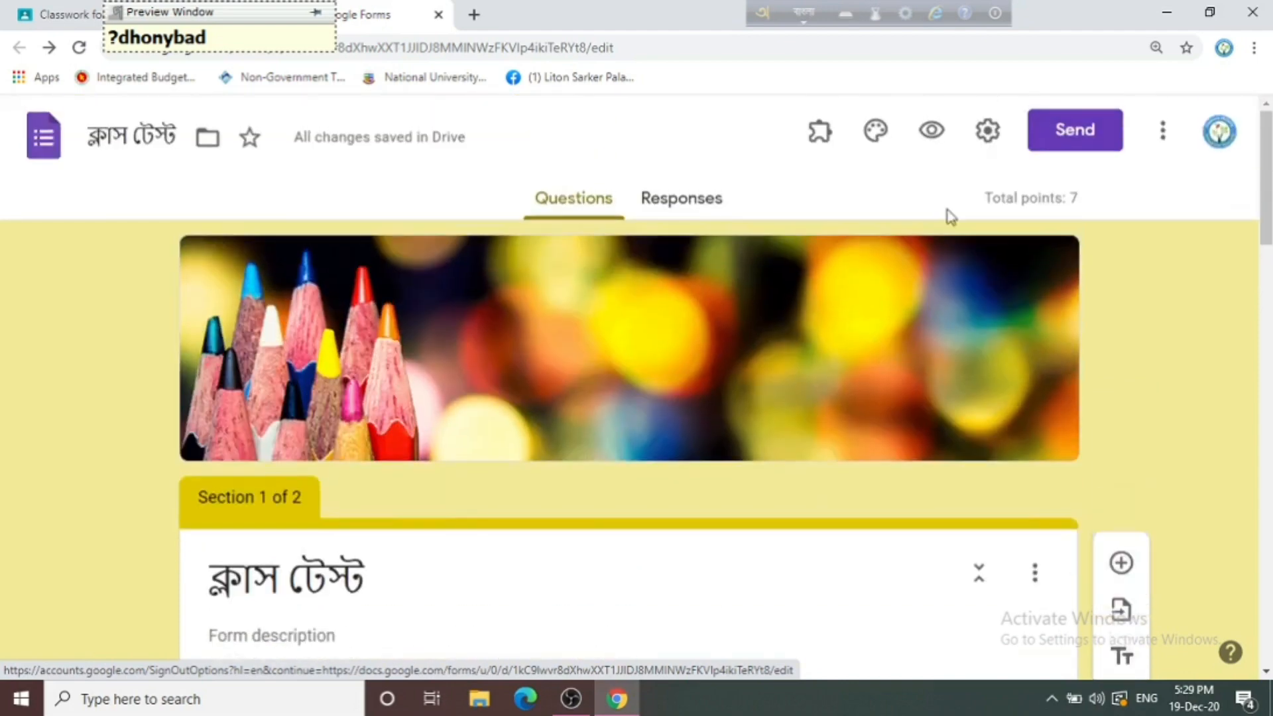
pyautogui.scroll(-4, 398, 584)
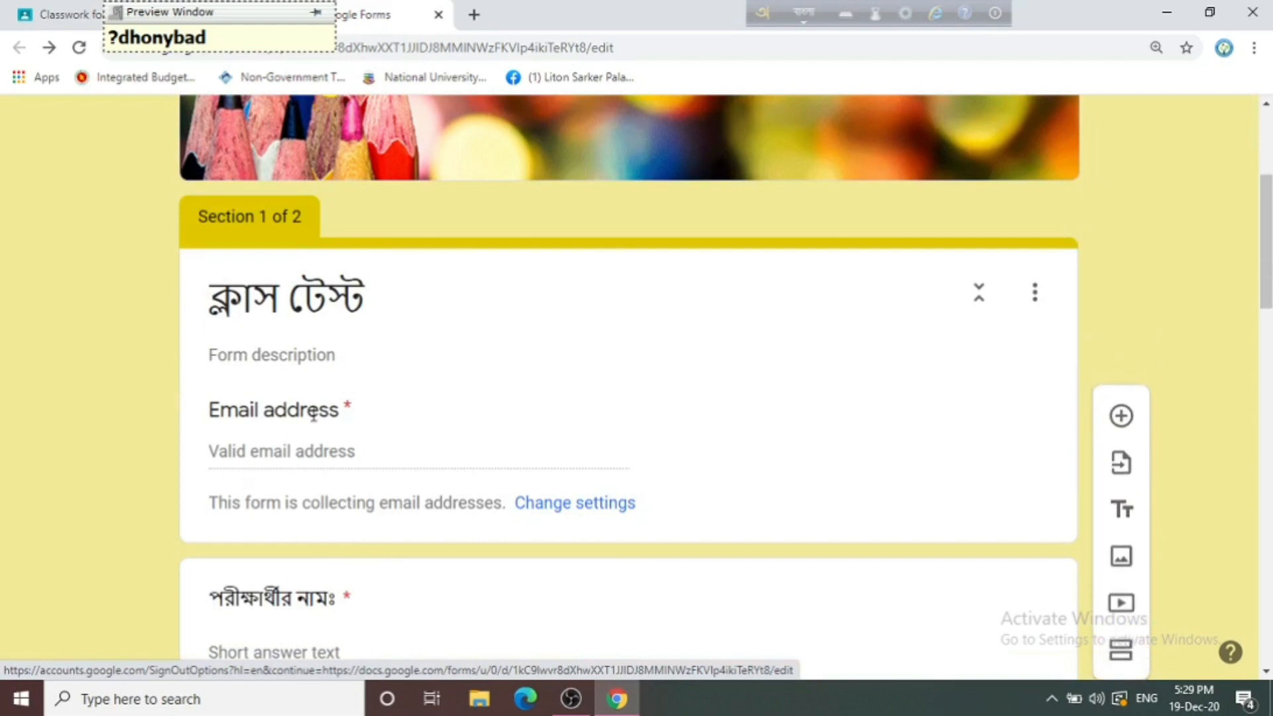
pyautogui.scroll(-3, 371, 537)
pyautogui.scroll(-7, 377, 621)
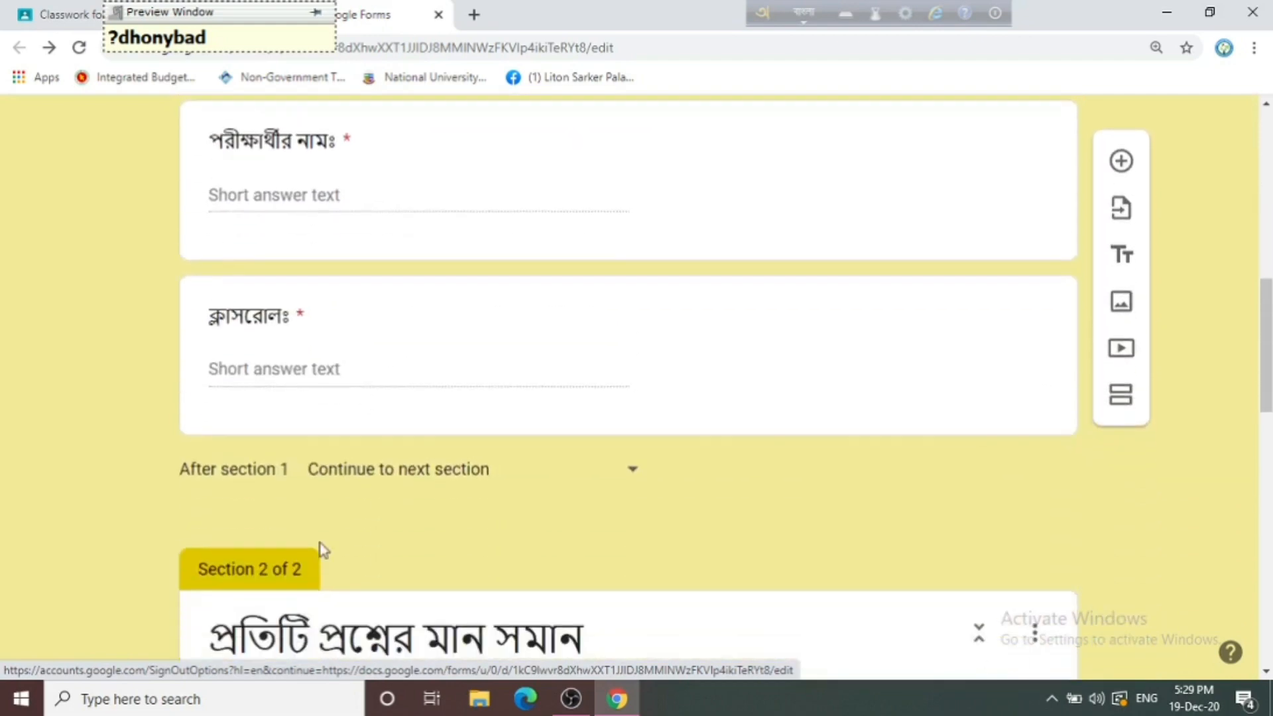
pyautogui.scroll(-14, 682, 614)
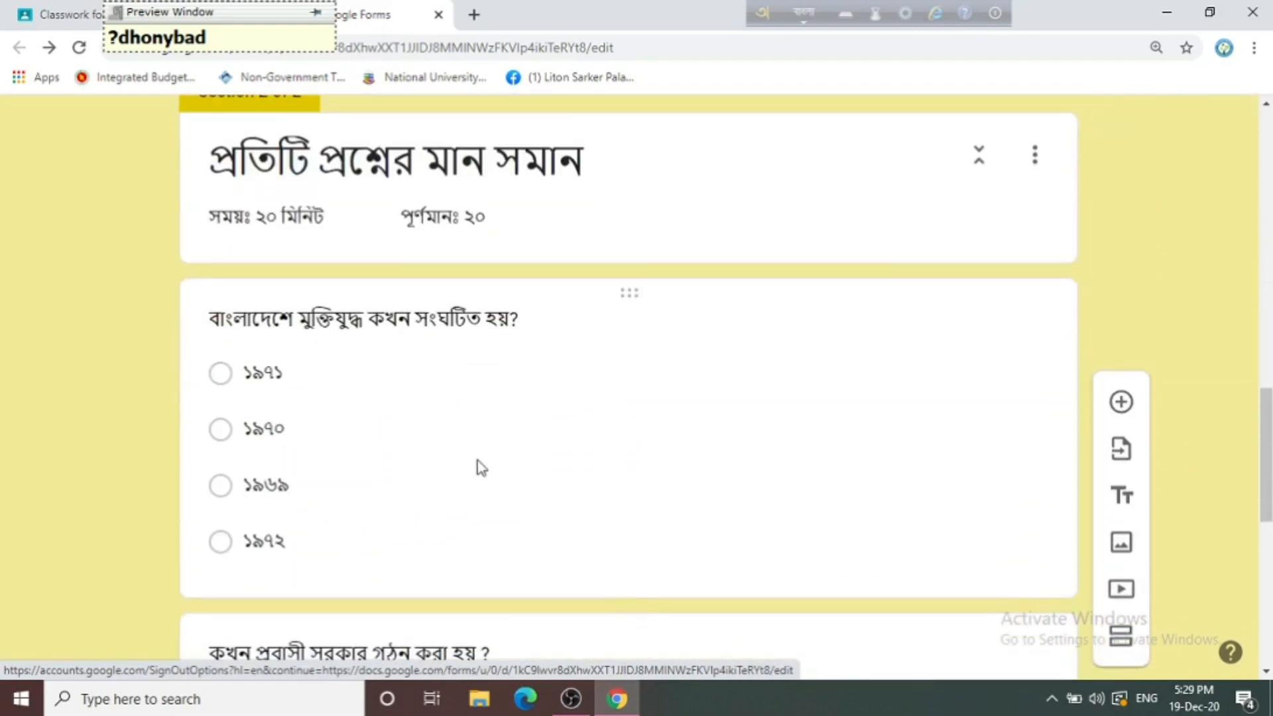
pyautogui.scroll(20, 488, 479)
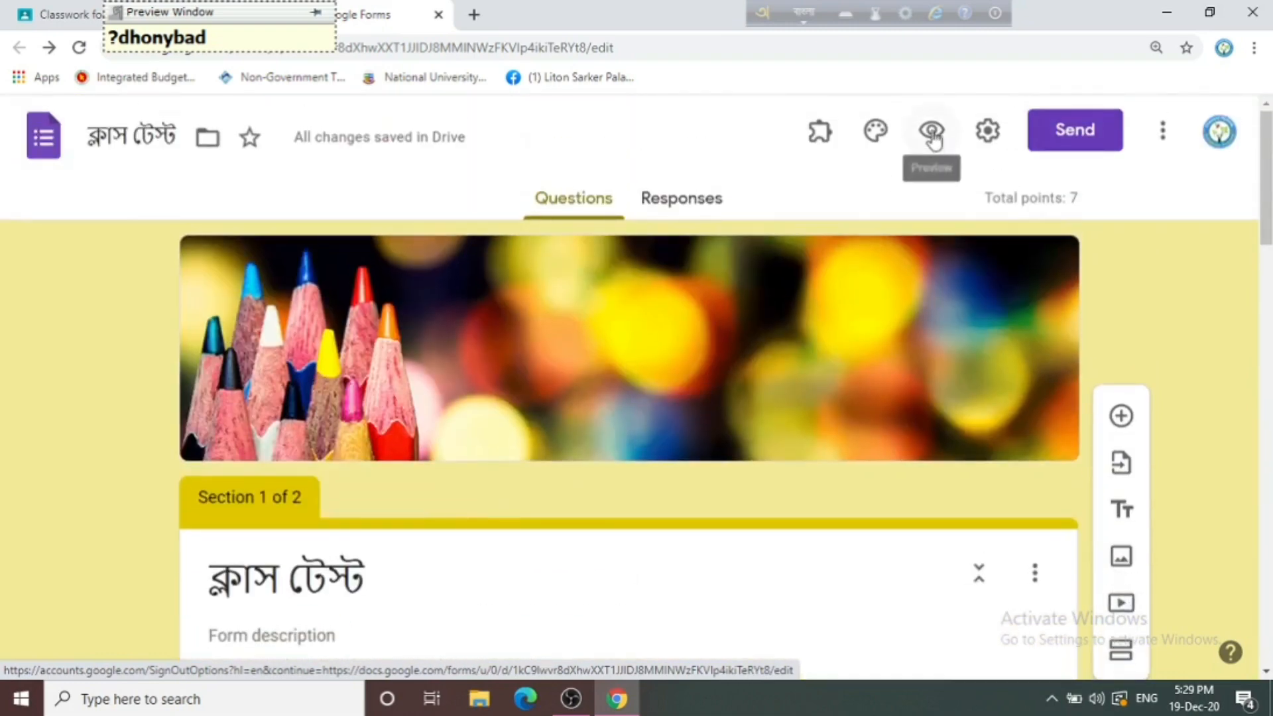
# - Preview the form as a respondent and try to continue to page 2 with the required fields empty
pyautogui.click(932, 133)
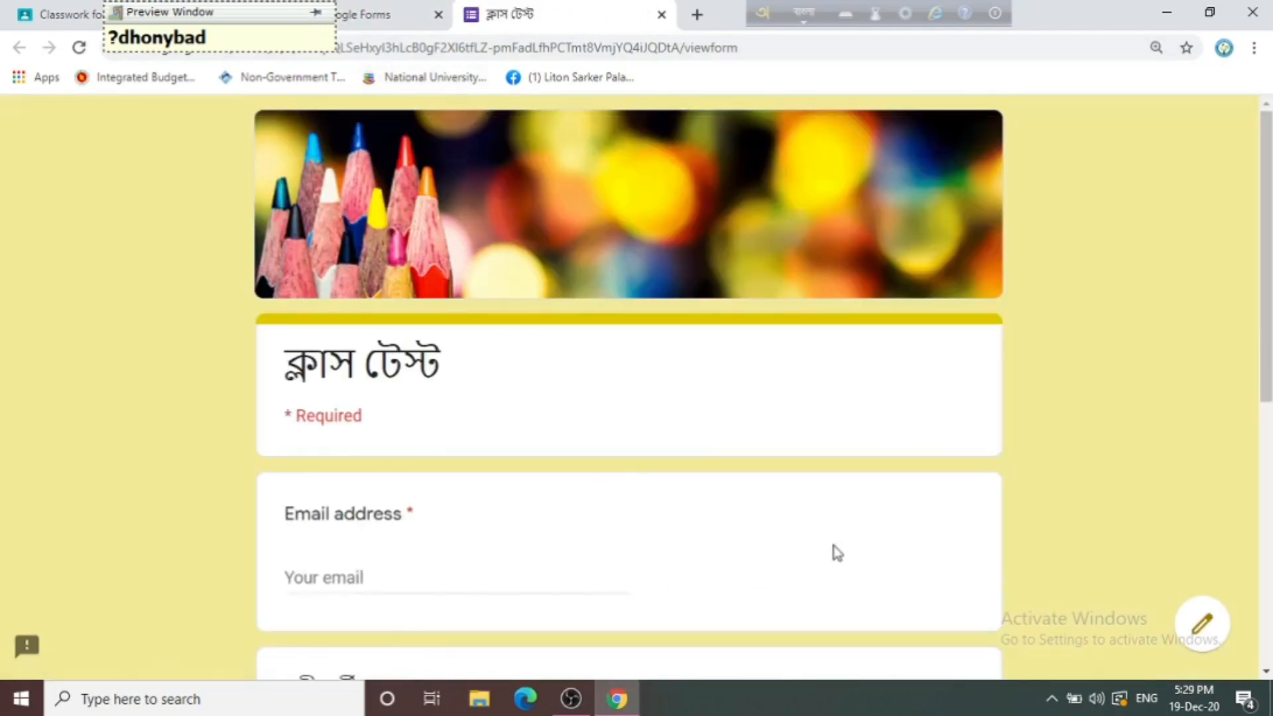
pyautogui.scroll(-1, 838, 556)
pyautogui.scroll(1, 838, 556)
pyautogui.scroll(-7, 837, 556)
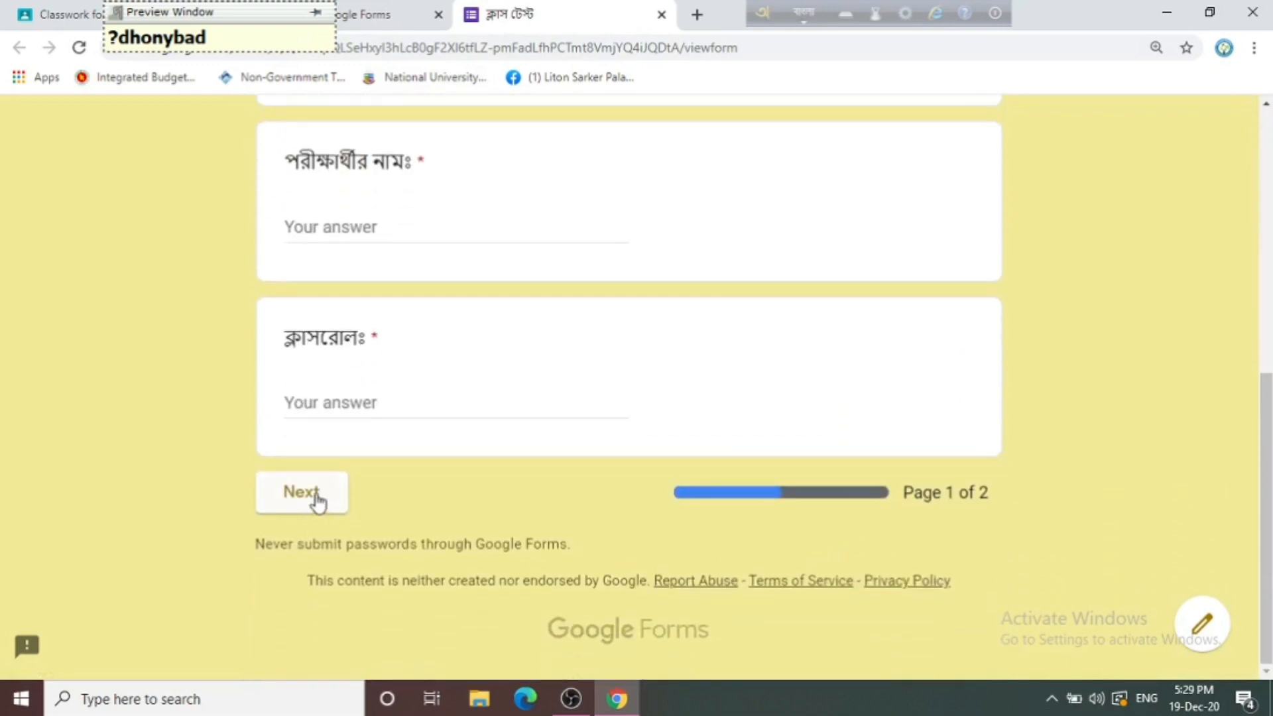
pyautogui.click(301, 494)
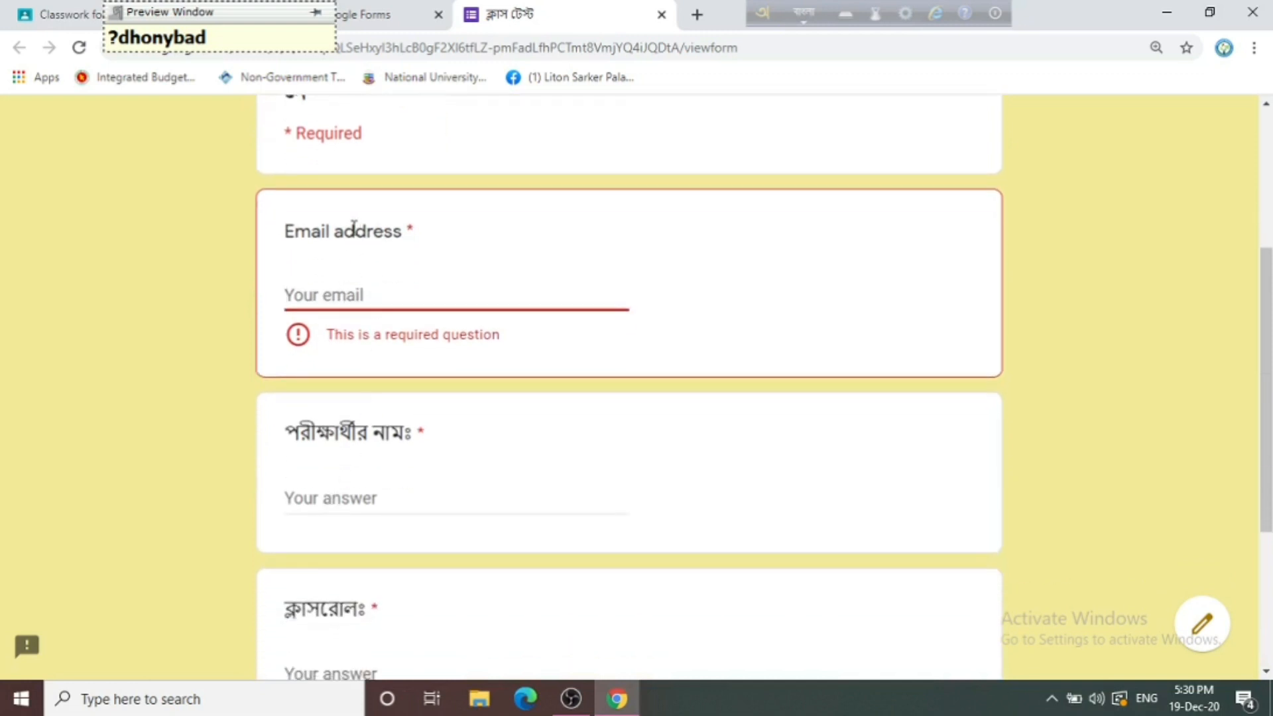
pyautogui.scroll(-4, 348, 298)
pyautogui.click(345, 474)
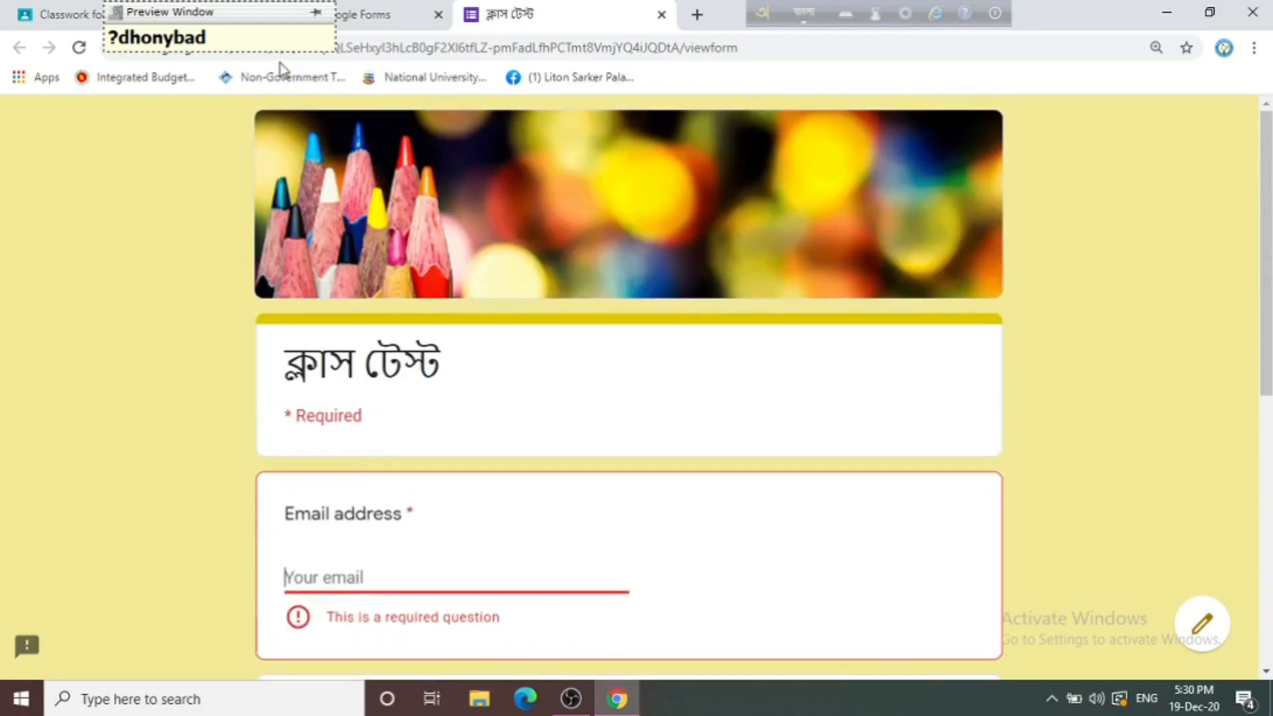
# - Move the keyboard tool's floating Preview Window clear of the browser tabs and close the form preview
pyautogui.moveTo(256, 11); pyautogui.dragTo(959, 8)
pyautogui.moveTo(869, 9); pyautogui.dragTo(991, 7)
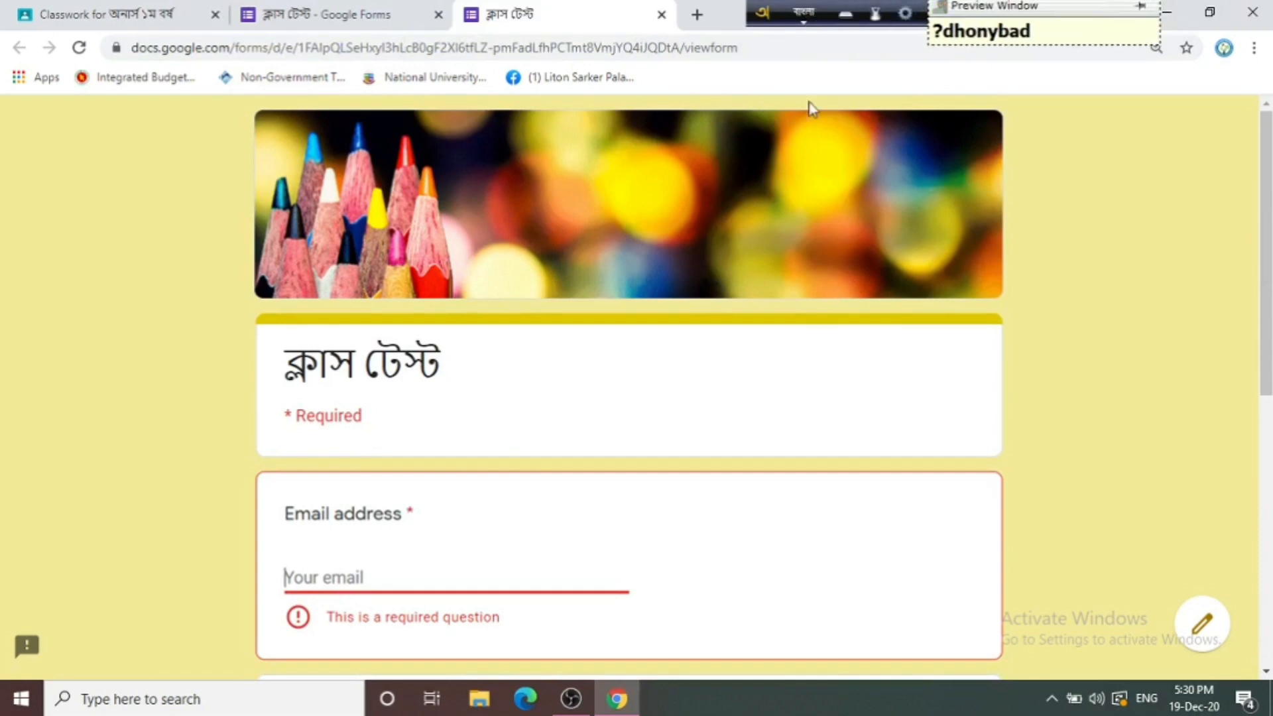
pyautogui.click(662, 14)
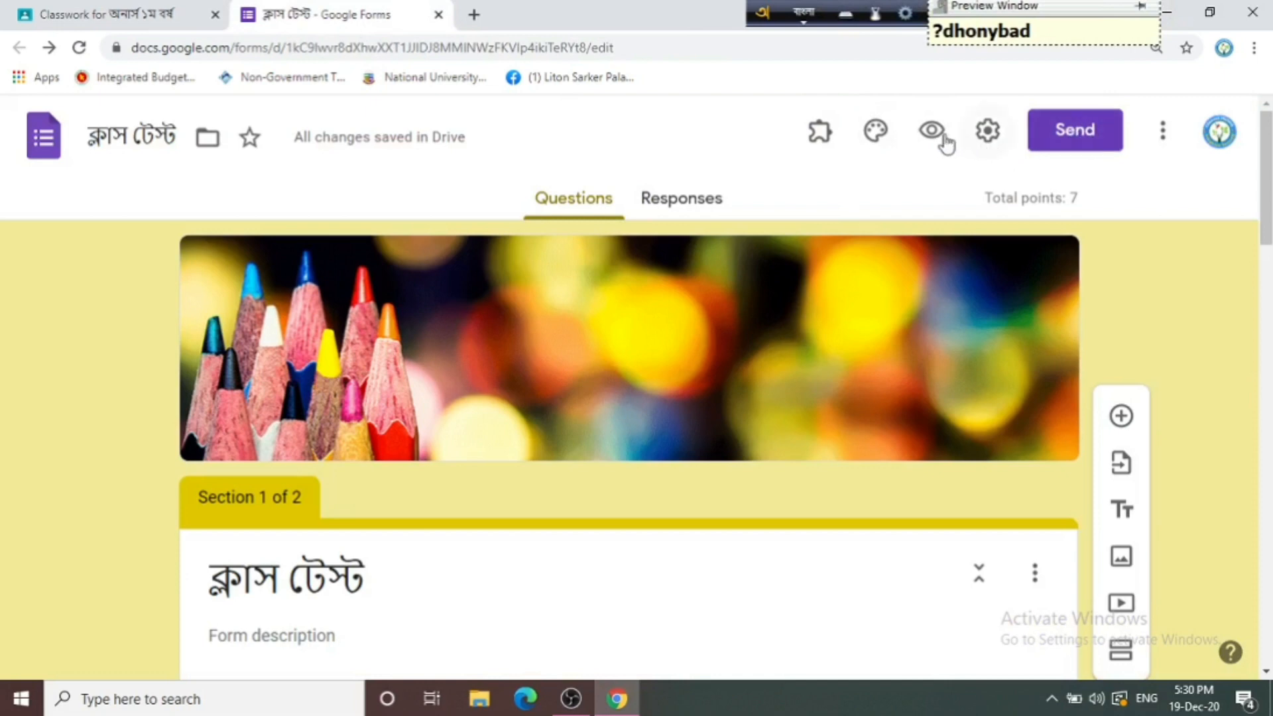
# - Search the form's add-ons marketplace for "form pre" and open the Form Presenter+Timer add-on
pyautogui.click(1164, 136)
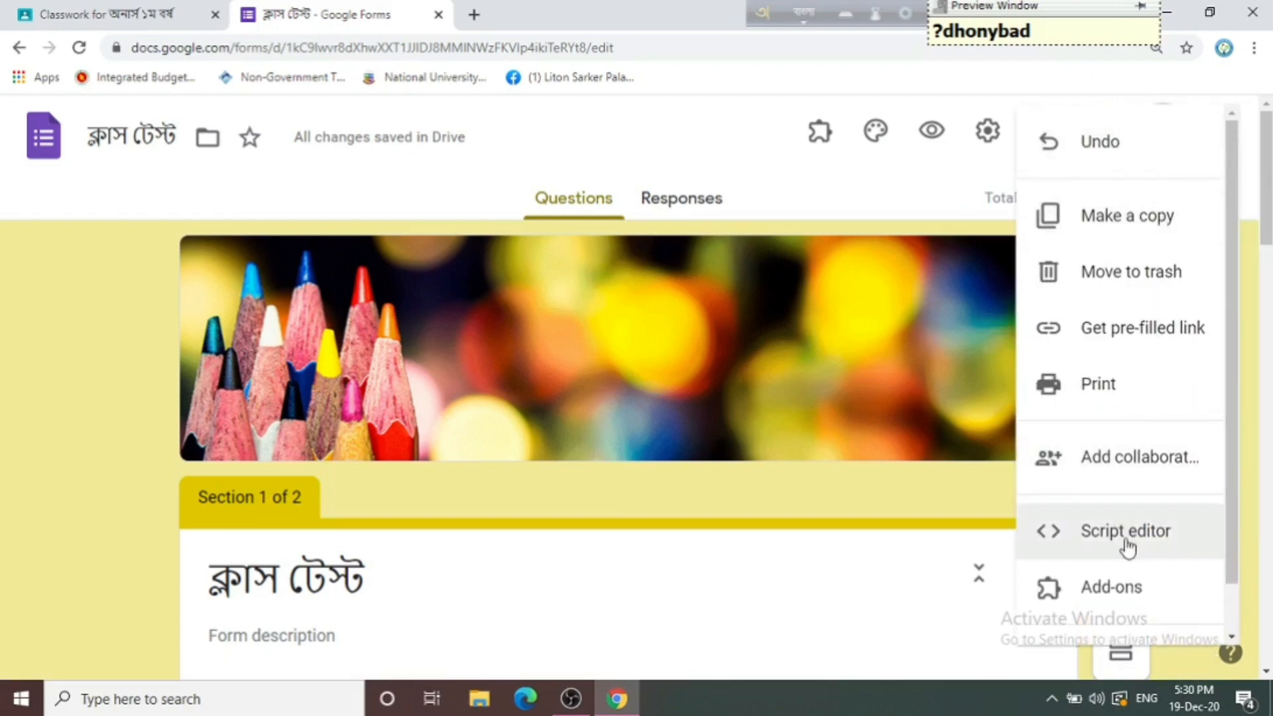
pyautogui.click(1133, 603)
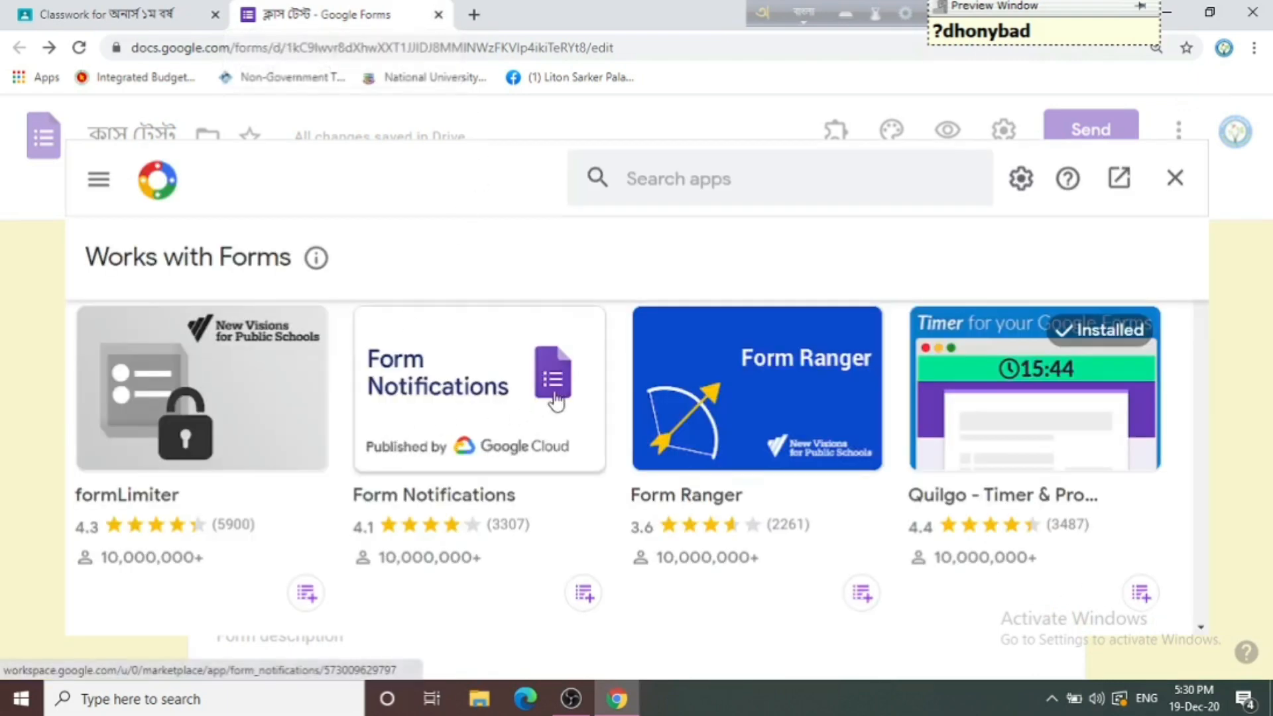
pyautogui.click(736, 192)
pyautogui.write('f')
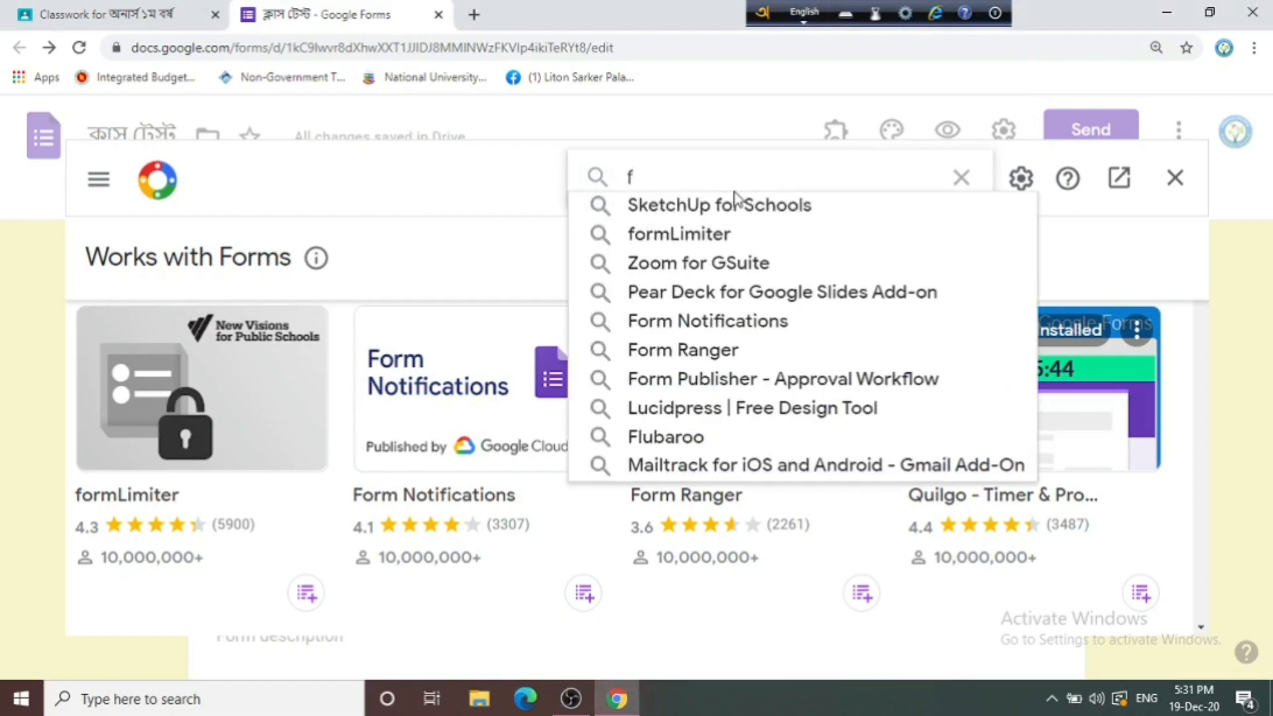
pyautogui.write('orm ')
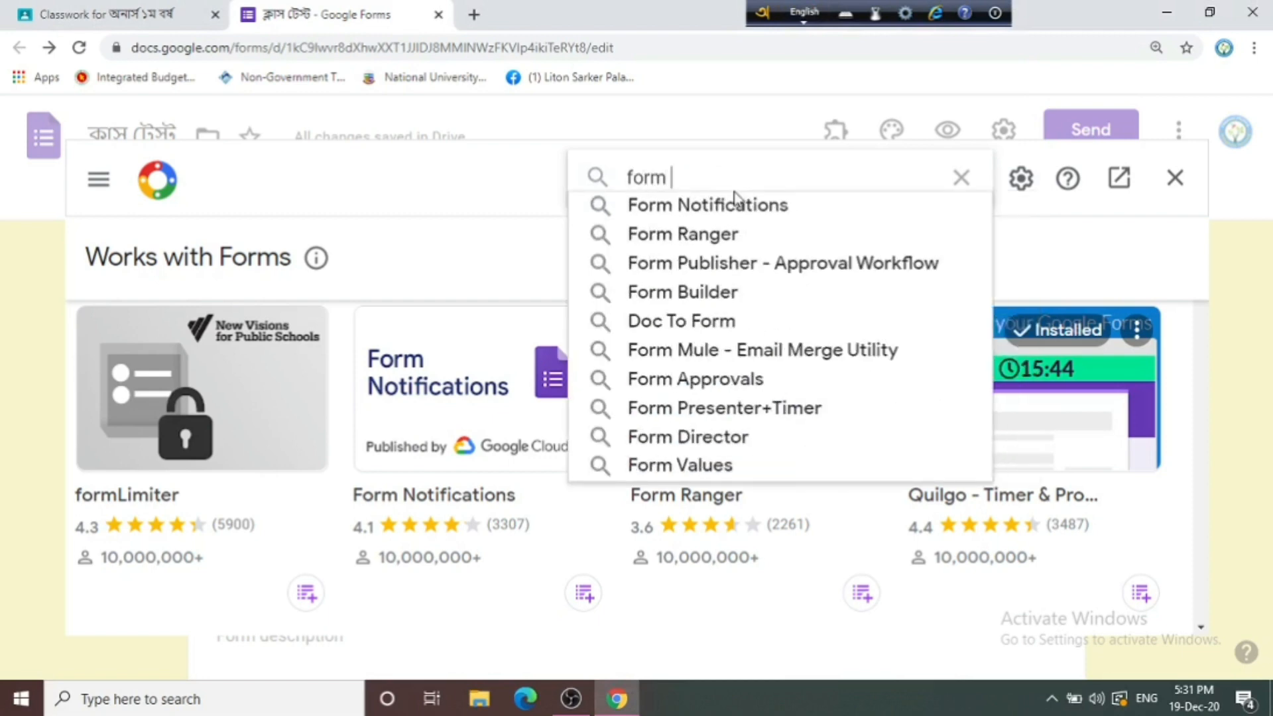
pyautogui.write('pre')
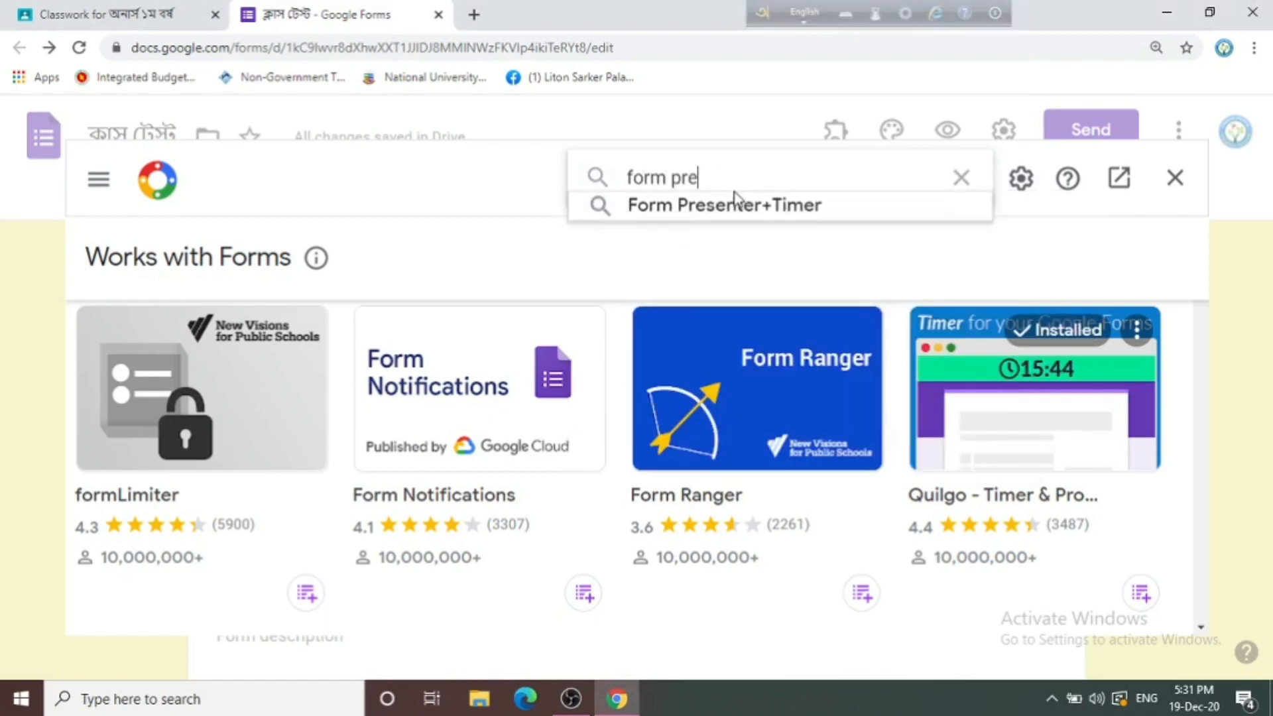
pyautogui.click(734, 201)
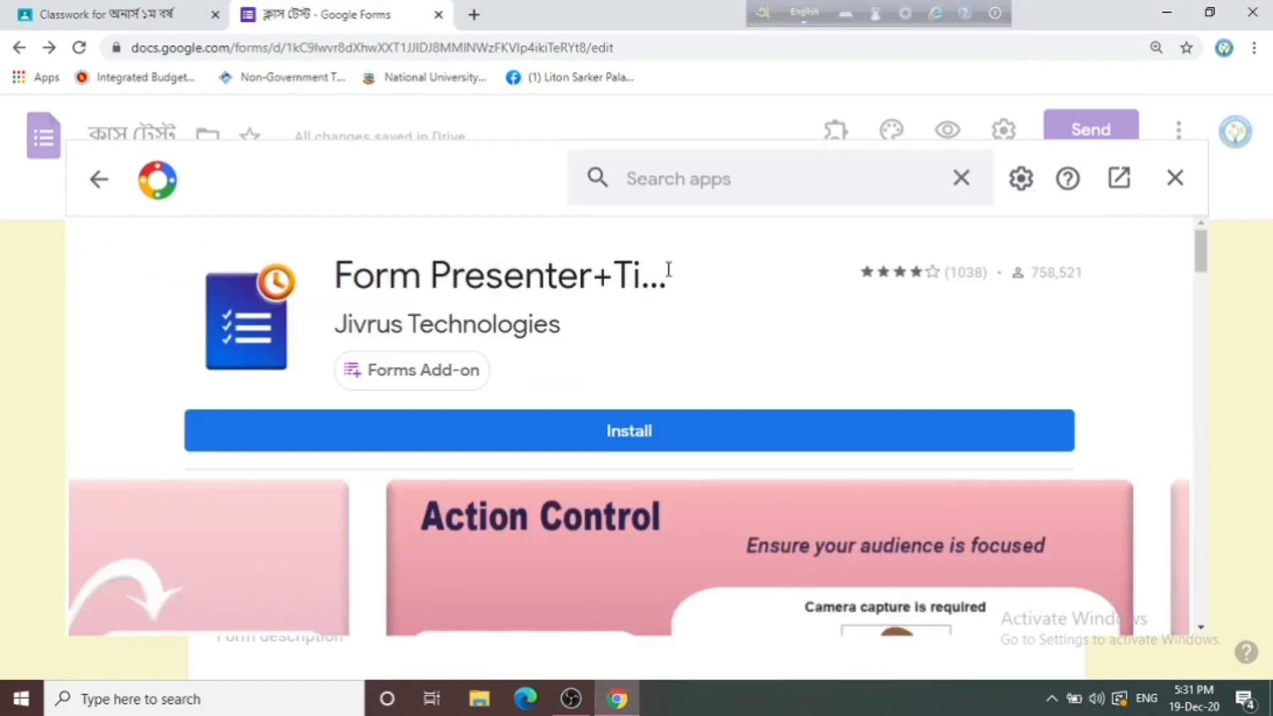
# - Install Form Presenter+Timer, authorising it with the existing Google account, and close the add-ons marketplace
pyautogui.click(595, 440)
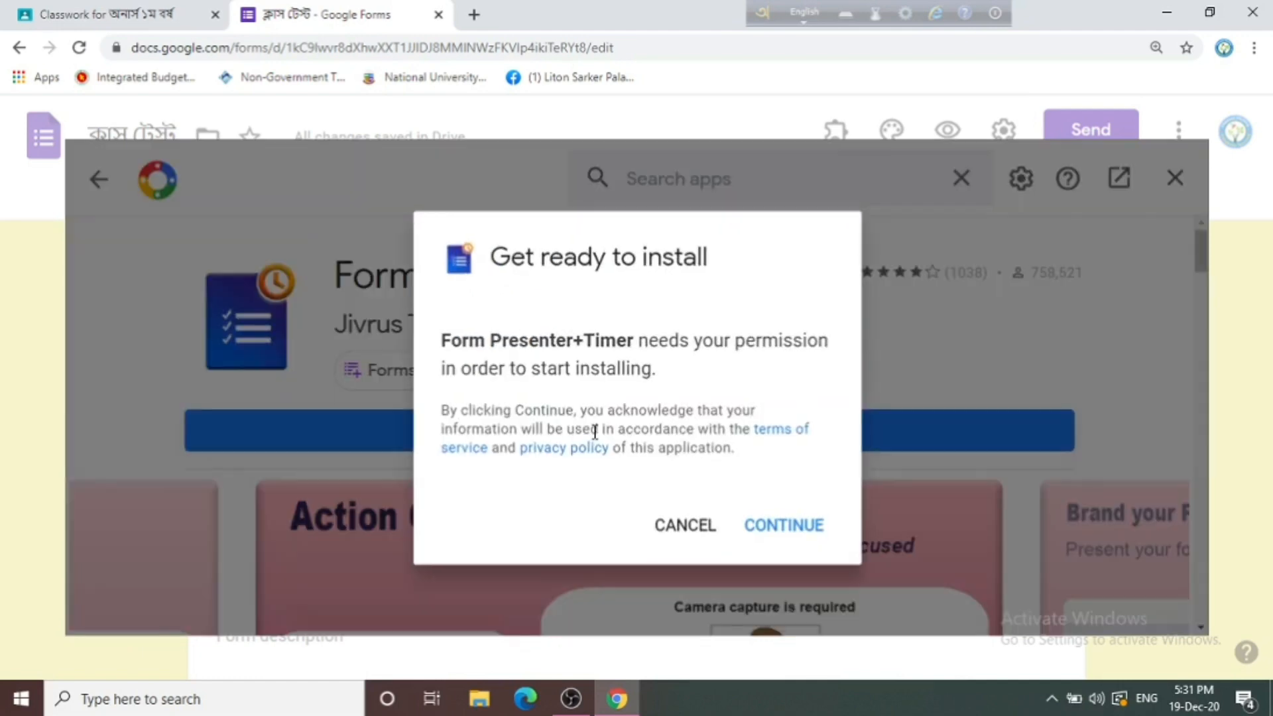
pyautogui.click(798, 533)
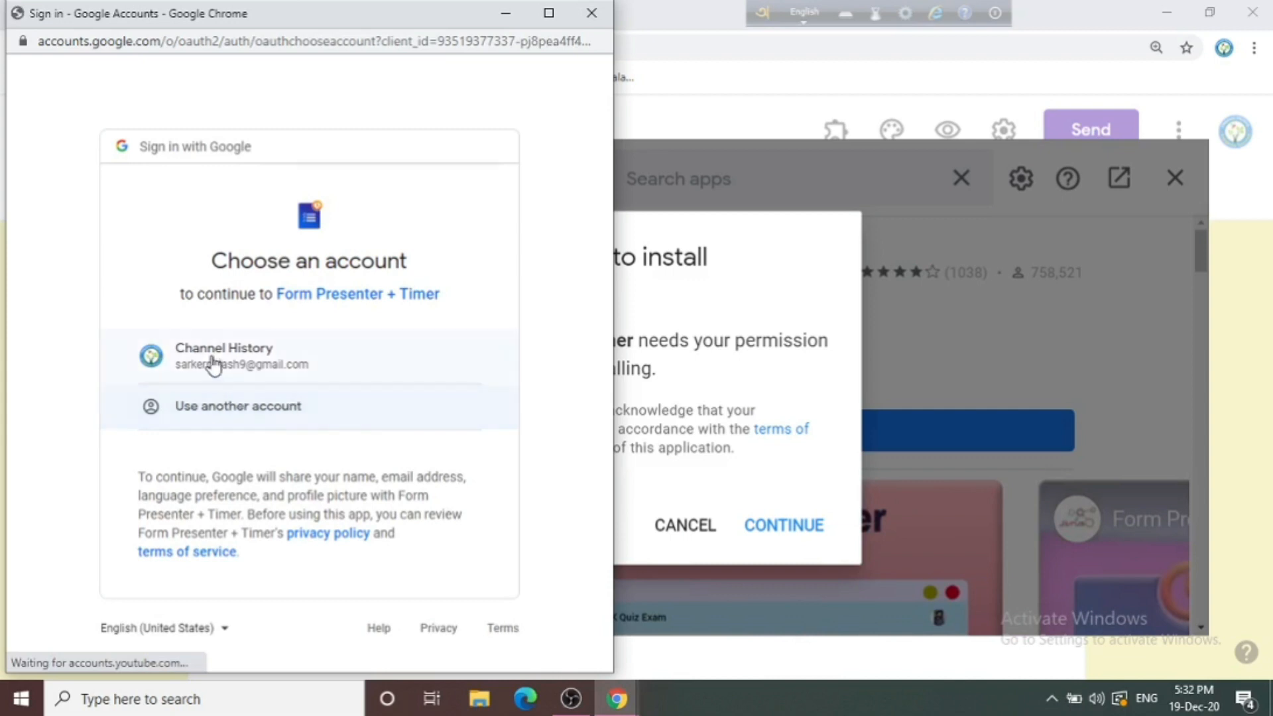
pyautogui.click(215, 371)
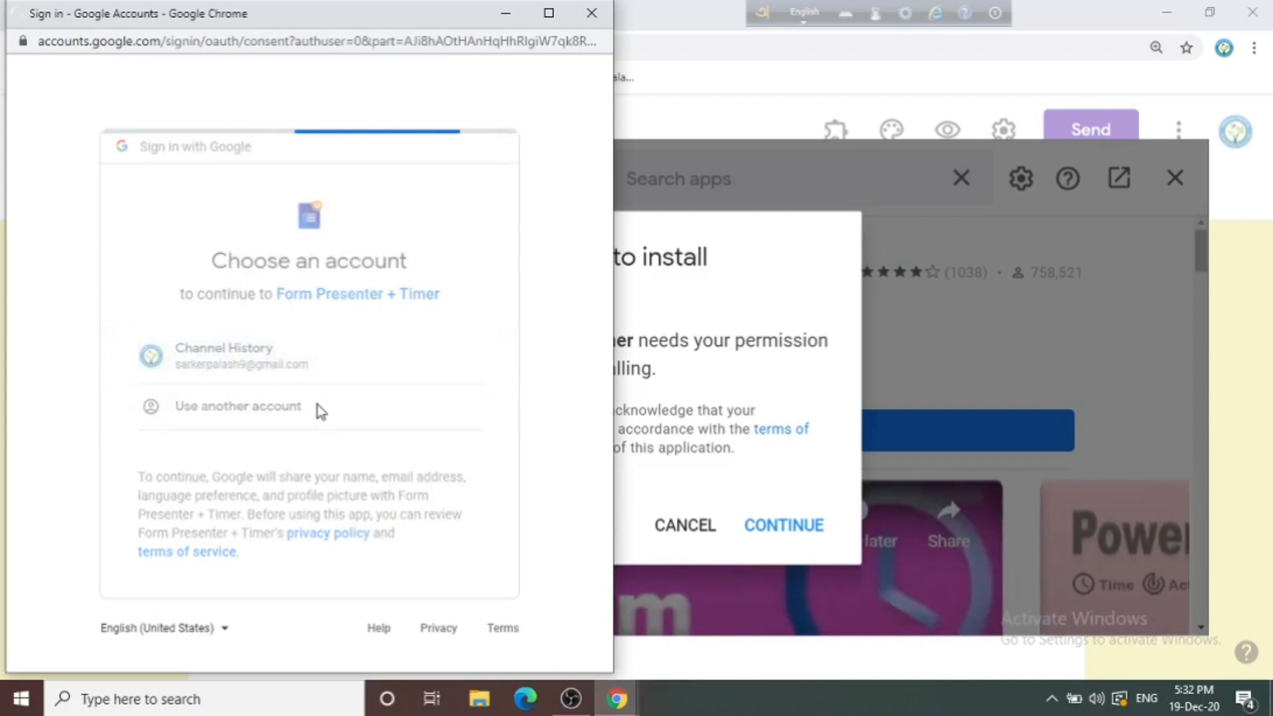
pyautogui.scroll(-5, 527, 457)
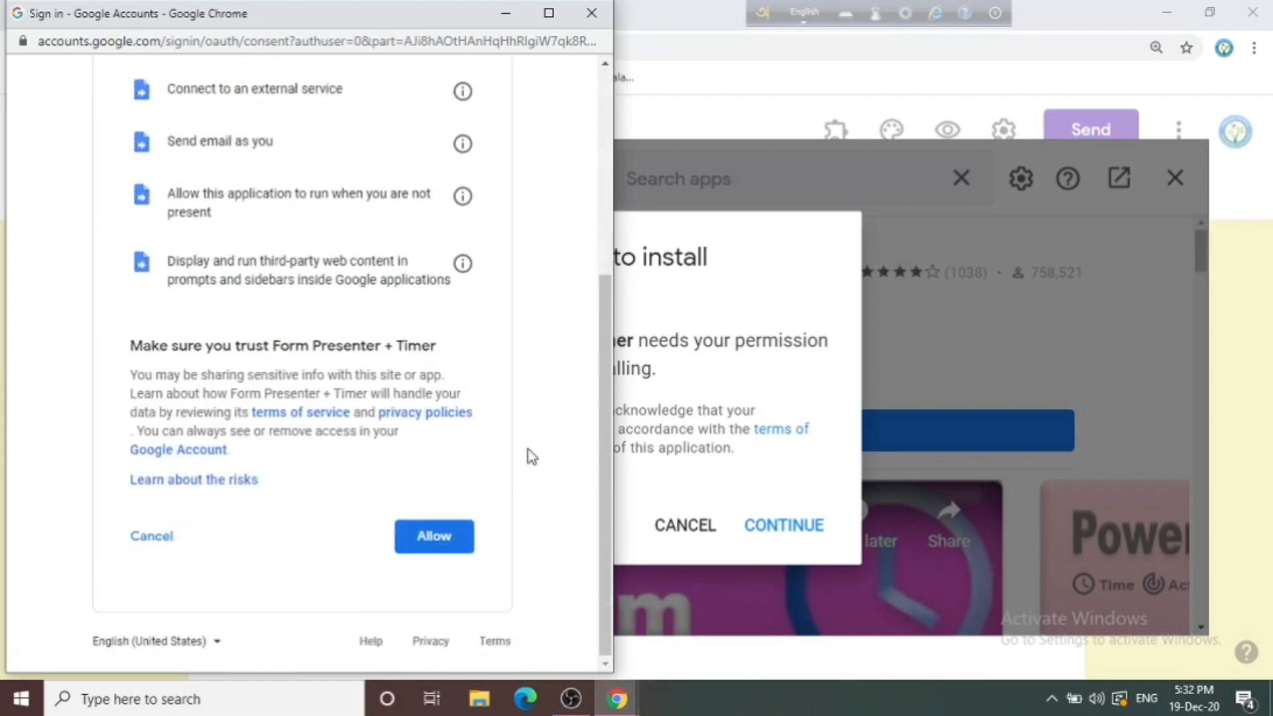
pyautogui.click(441, 535)
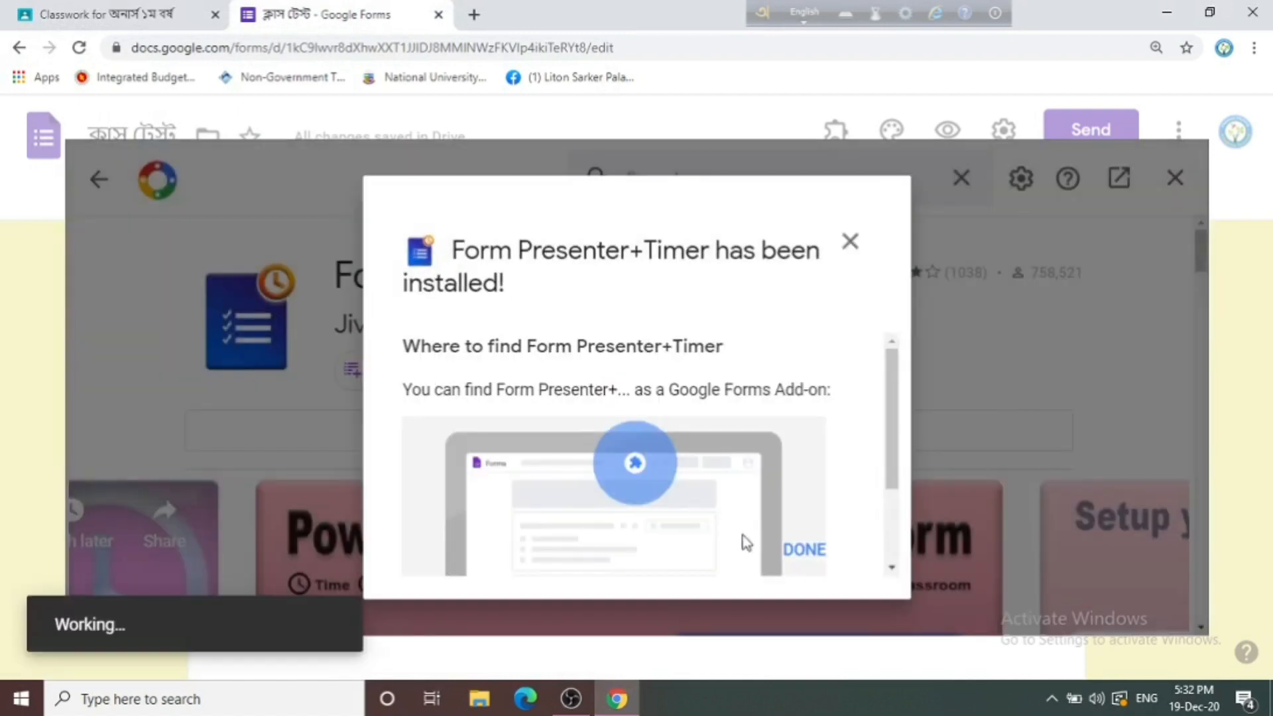
pyautogui.click(804, 551)
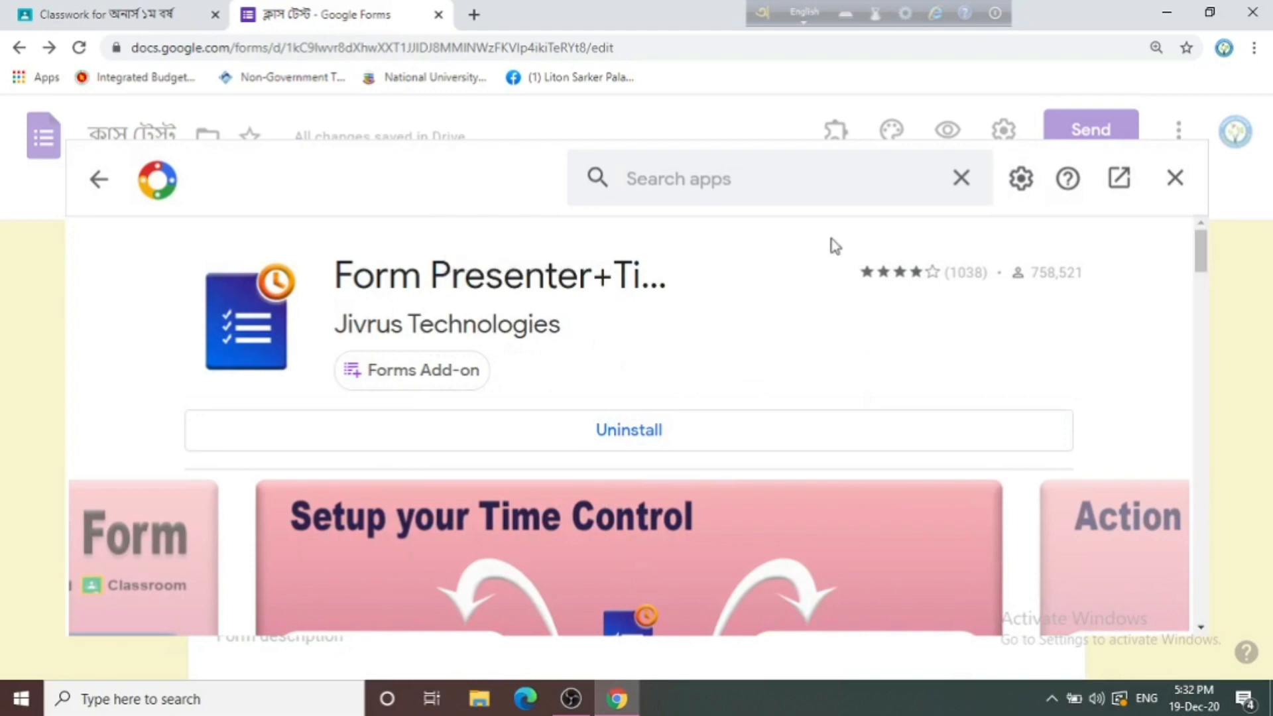
pyautogui.click(1173, 178)
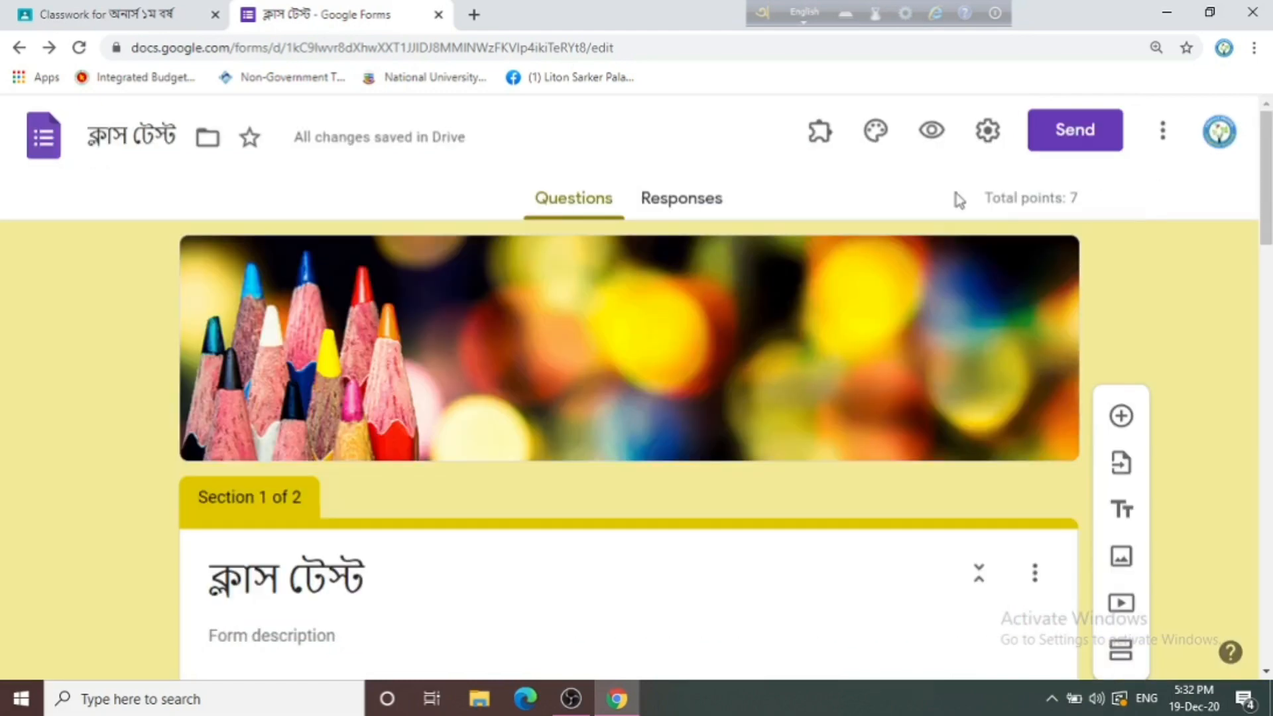
# - In the Form Presenter+Timer setup, try the specific time option, return to Always and set the timer to 20 minutes
pyautogui.click(820, 136)
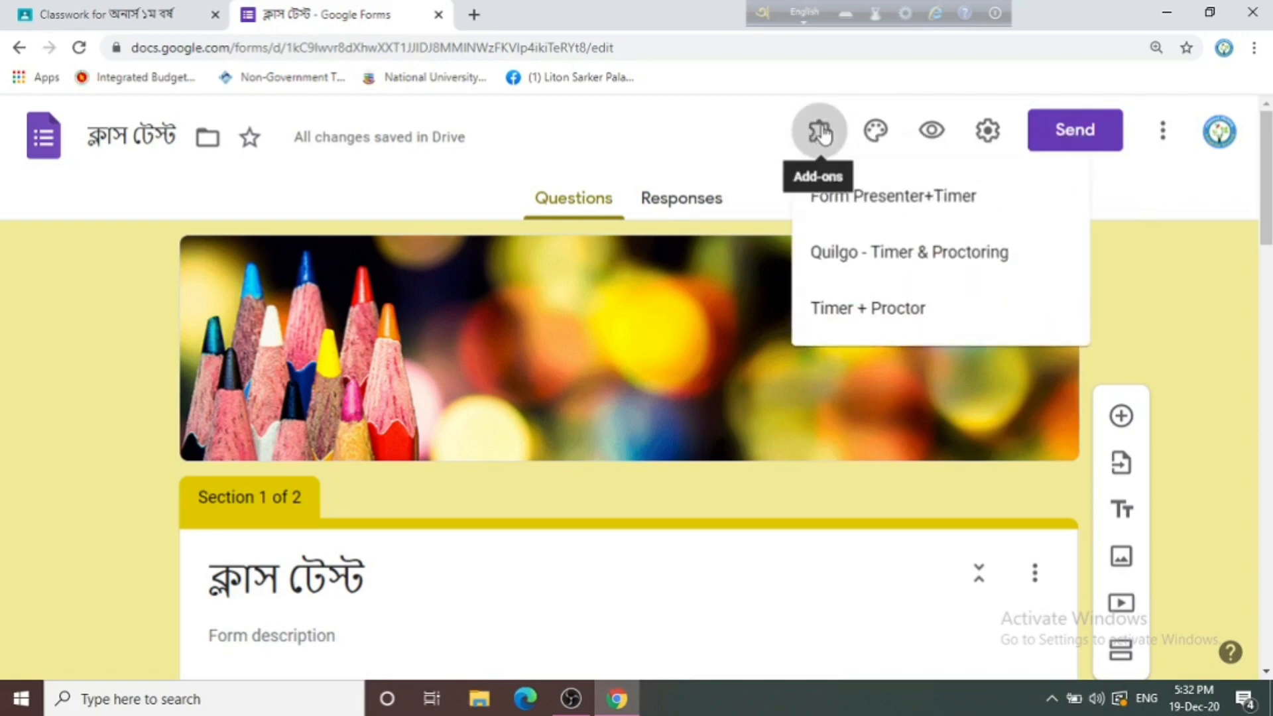
pyautogui.click(909, 206)
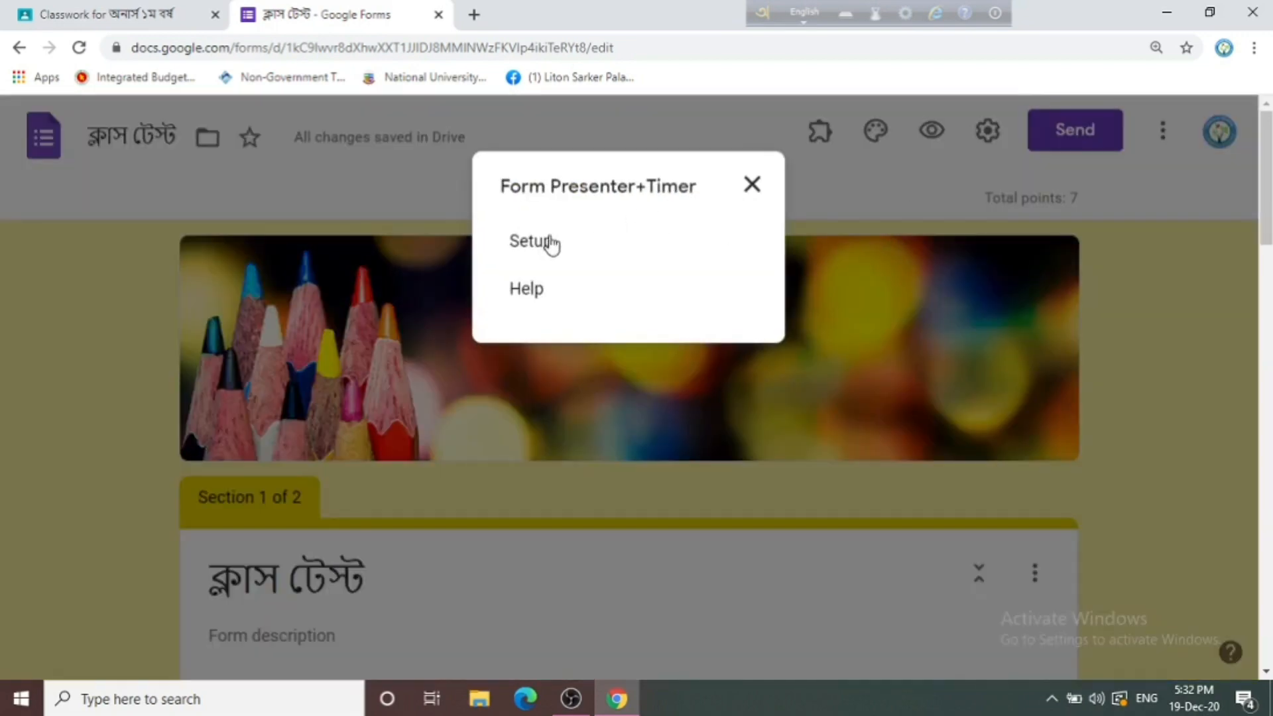
pyautogui.click(537, 246)
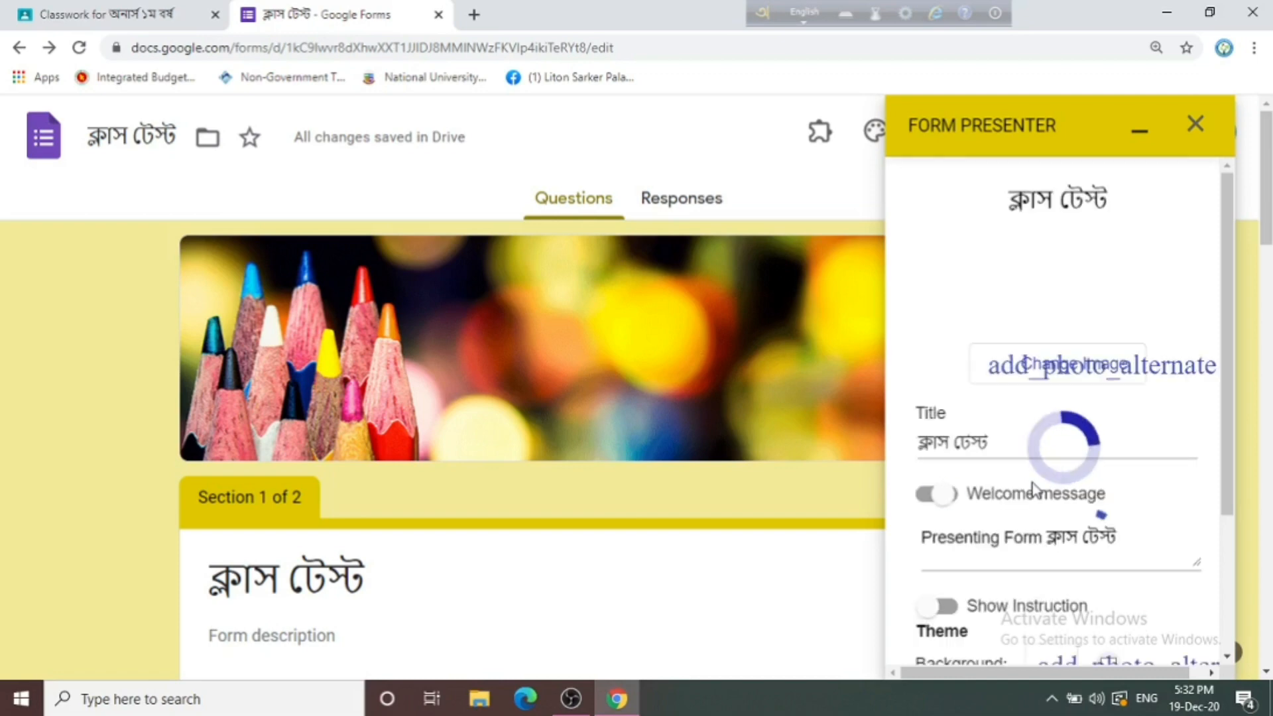
pyautogui.scroll(-5, 980, 496)
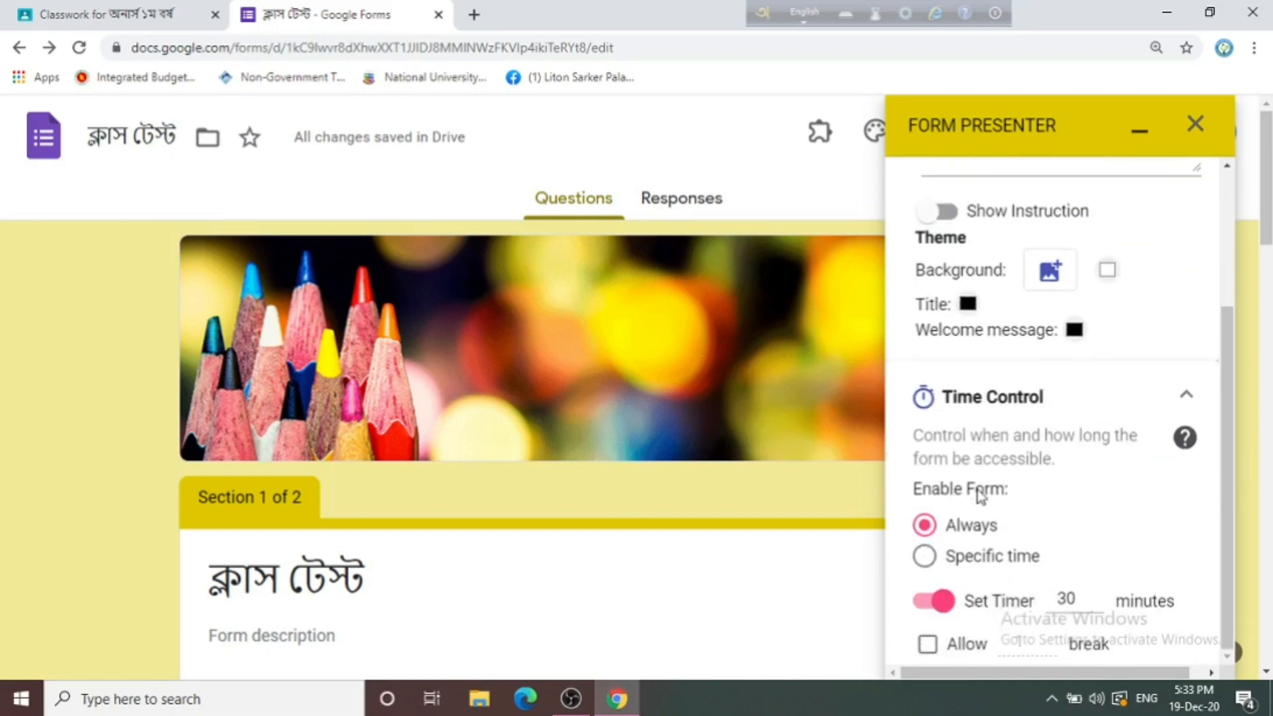
pyautogui.scroll(-2, 988, 428)
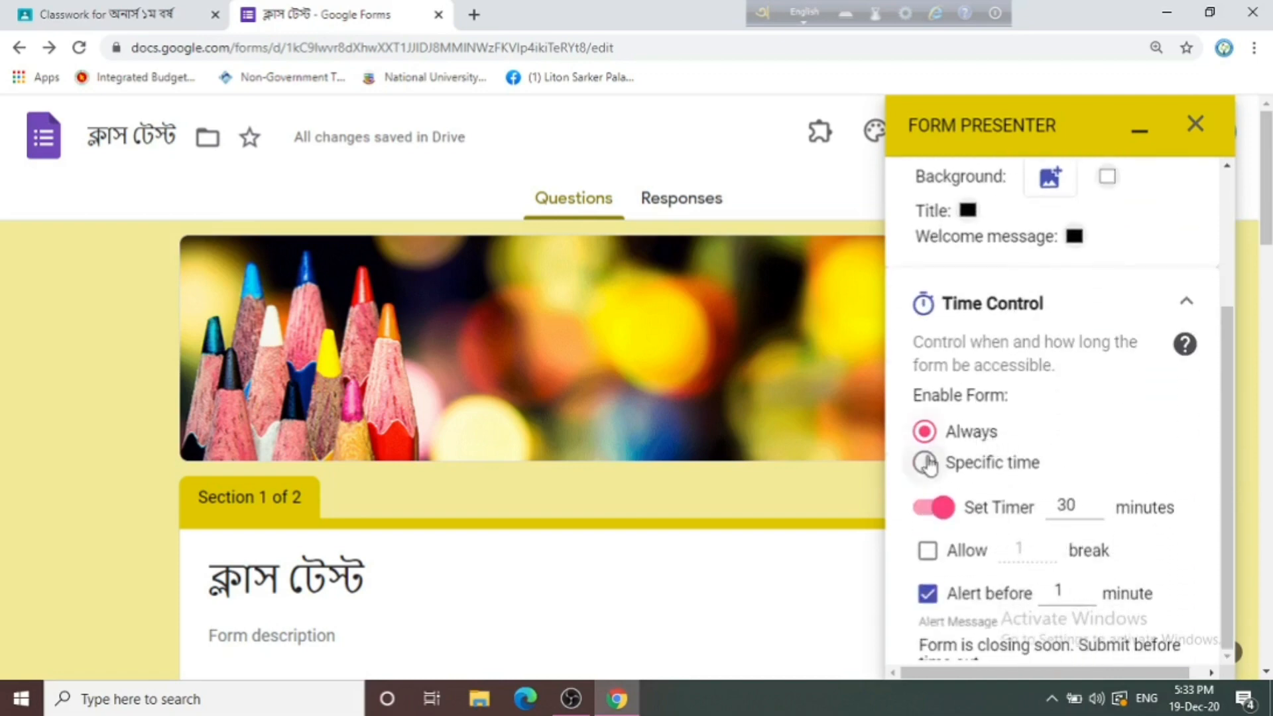
pyautogui.click(926, 464)
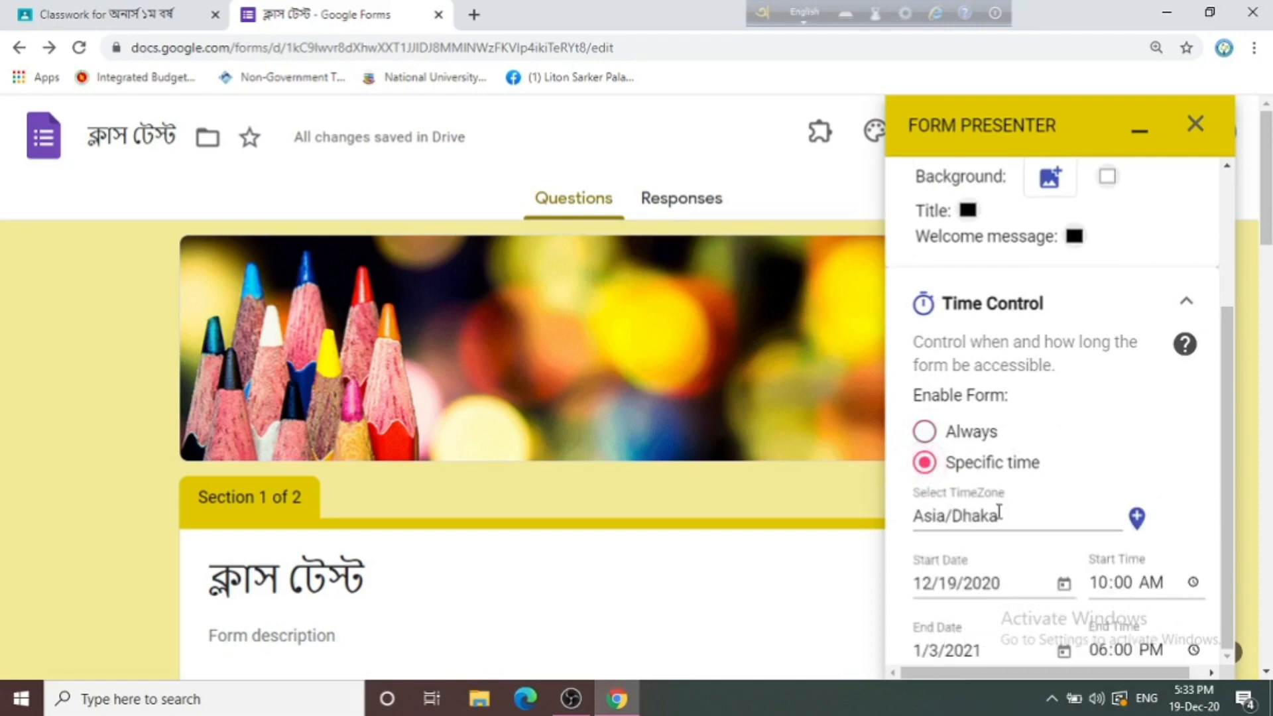
pyautogui.scroll(-2, 999, 512)
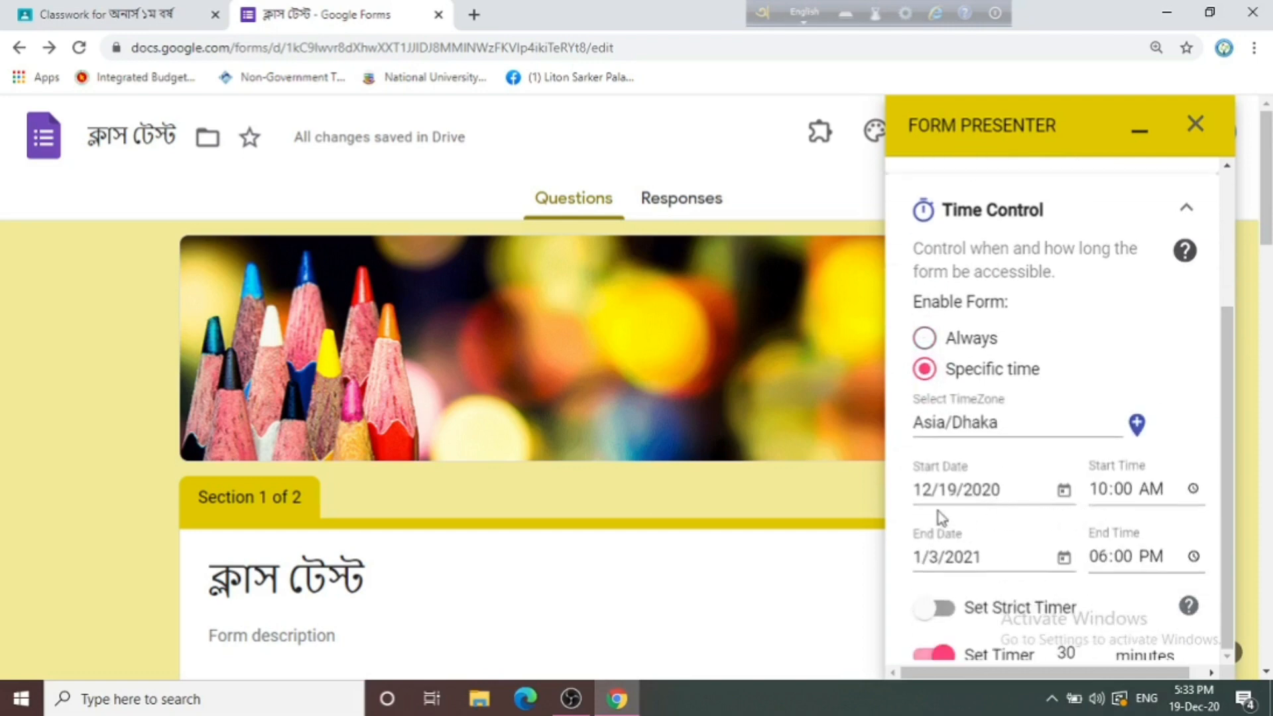
pyautogui.click(924, 337)
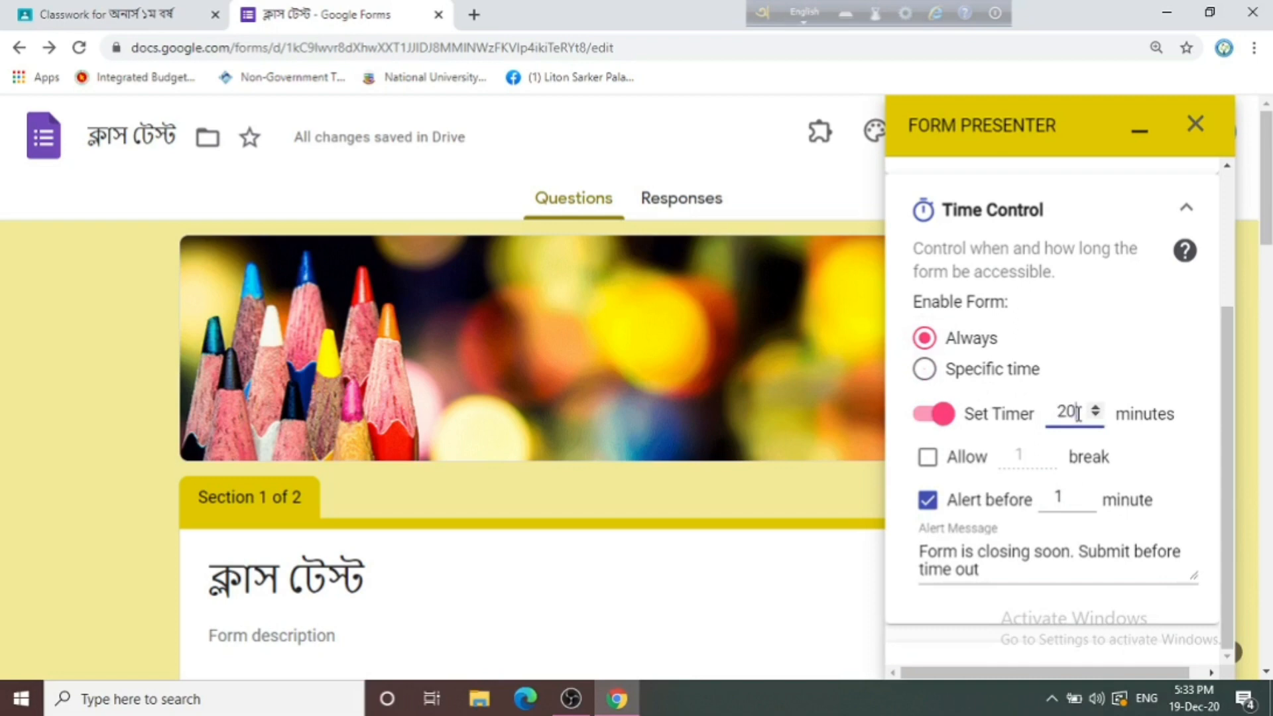
# - Try to apply the Form Presenter settings, check the account details and close the add-on
pyautogui.scroll(-5, 968, 431)
pyautogui.click(982, 358)
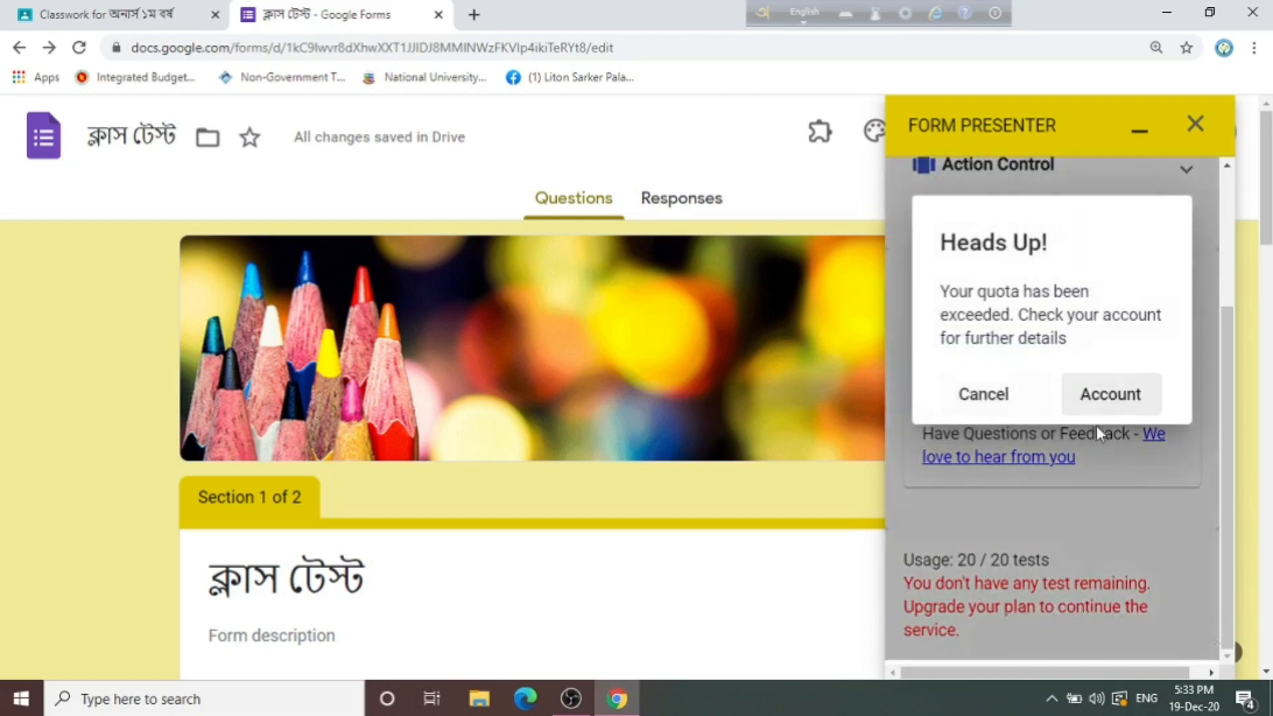
pyautogui.click(1117, 407)
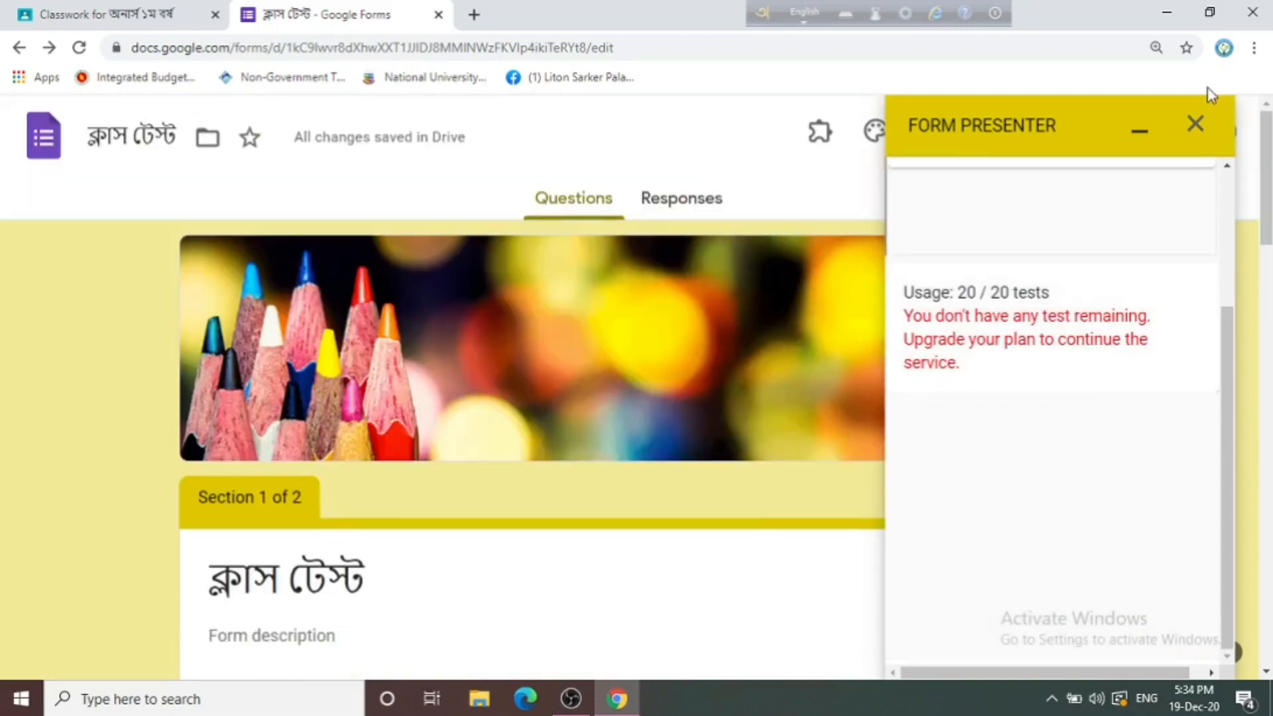
pyautogui.click(1193, 126)
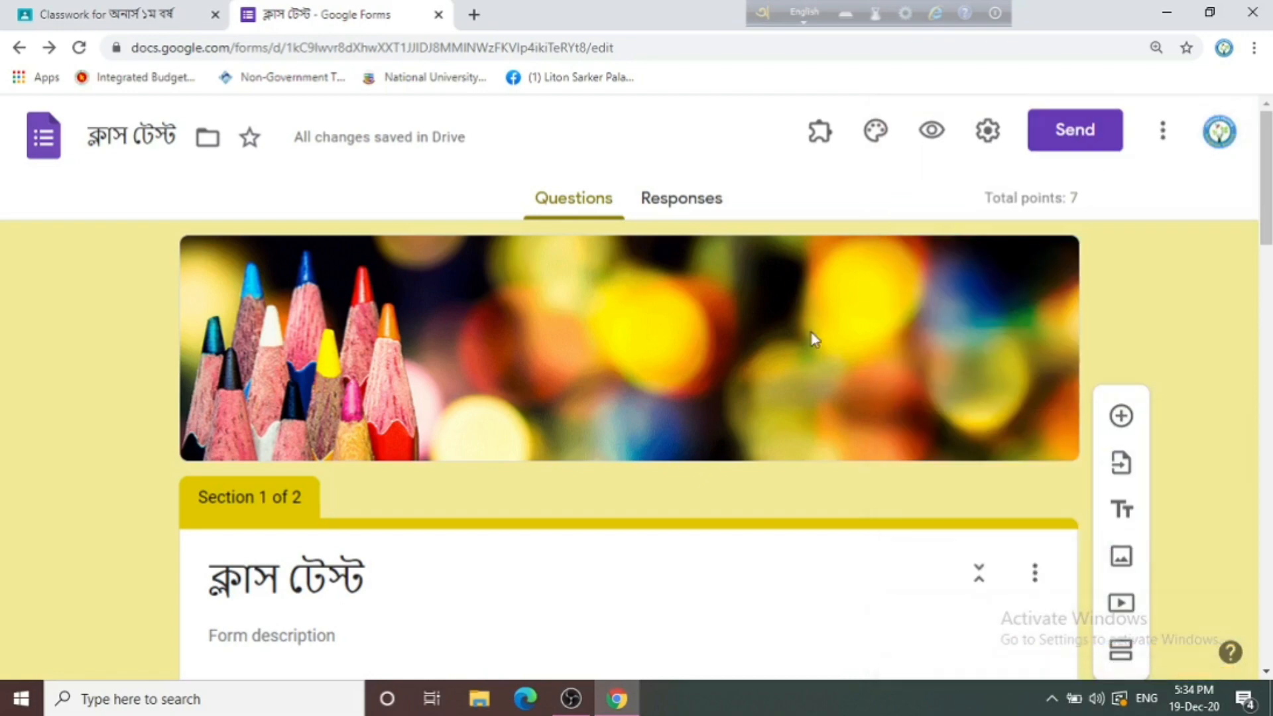
# - Create a new spreadsheet named ক্লাস টেস্ট (Responses) as the destination for the form's responses
pyautogui.click(701, 212)
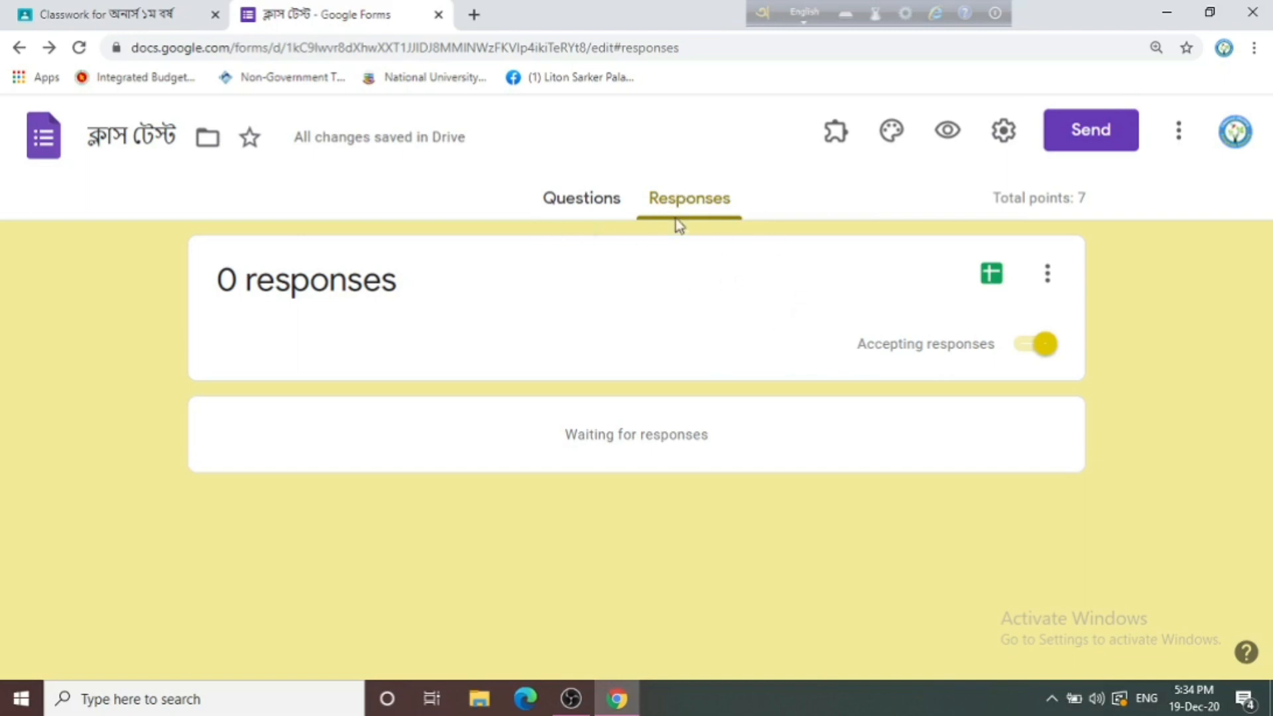
pyautogui.click(993, 279)
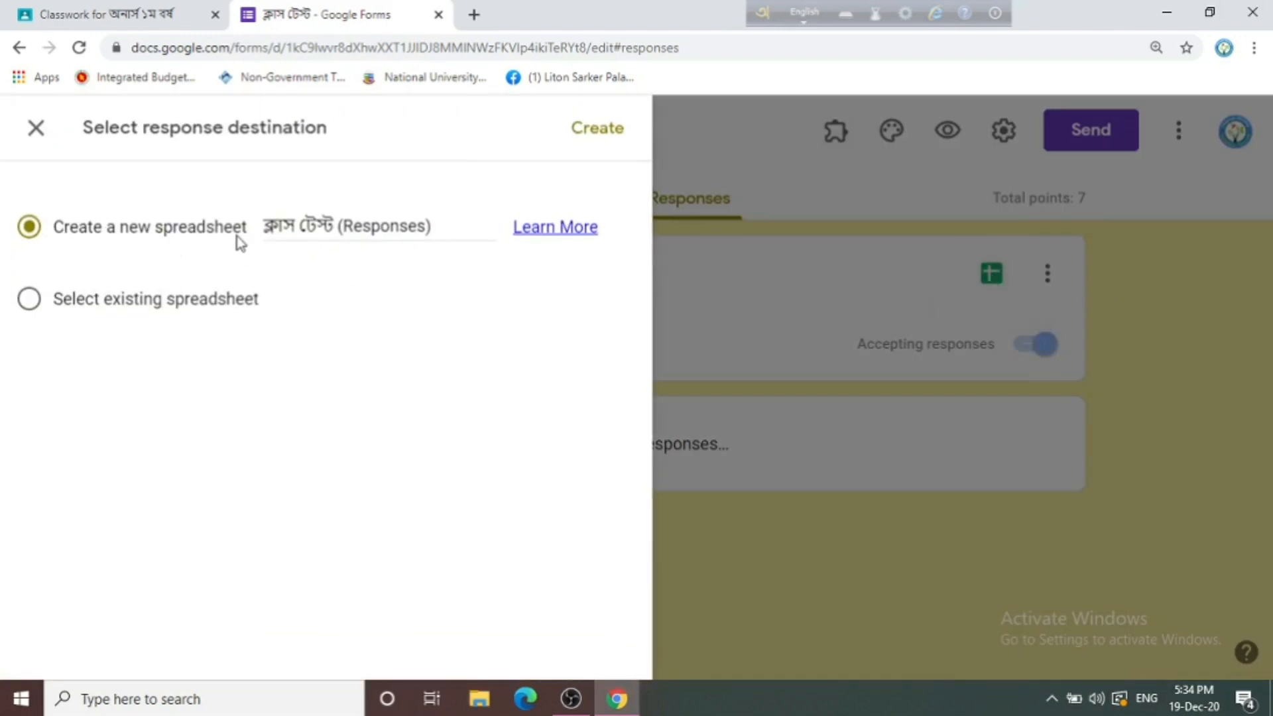
pyautogui.click(597, 130)
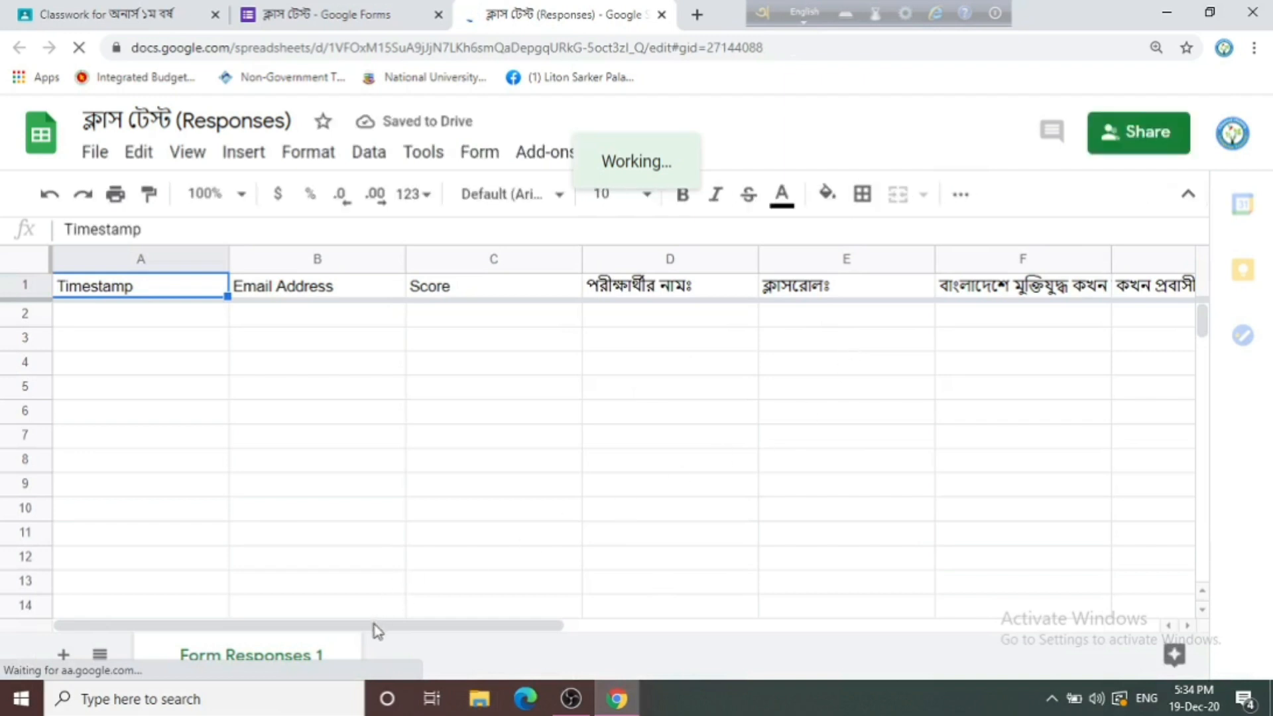
# - Examine the response spreadsheet's column headings and the Score column, close it, then reopen it from the form and close it again
pyautogui.moveTo(600, 635)
pyautogui.mouseDown()
pyautogui.moveTo(671, 642)
pyautogui.moveTo(597, 636)
pyautogui.mouseUp()
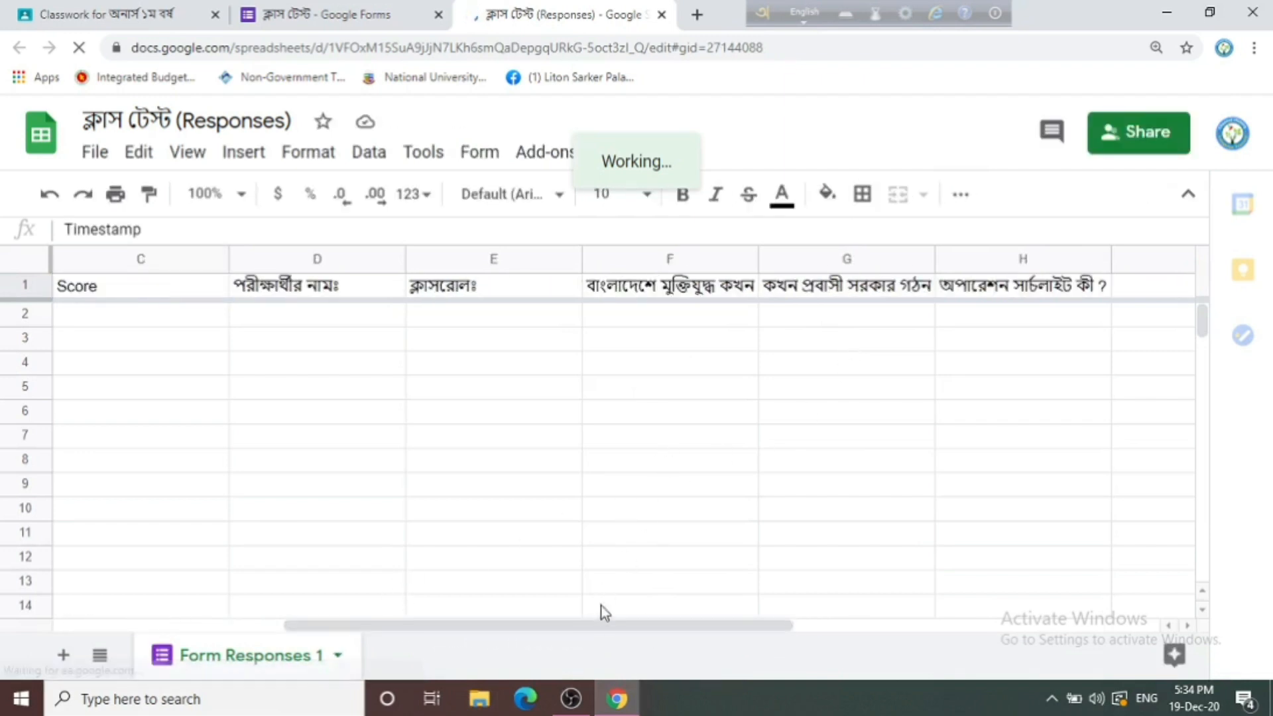
pyautogui.moveTo(339, 642); pyautogui.dragTo(126, 638)
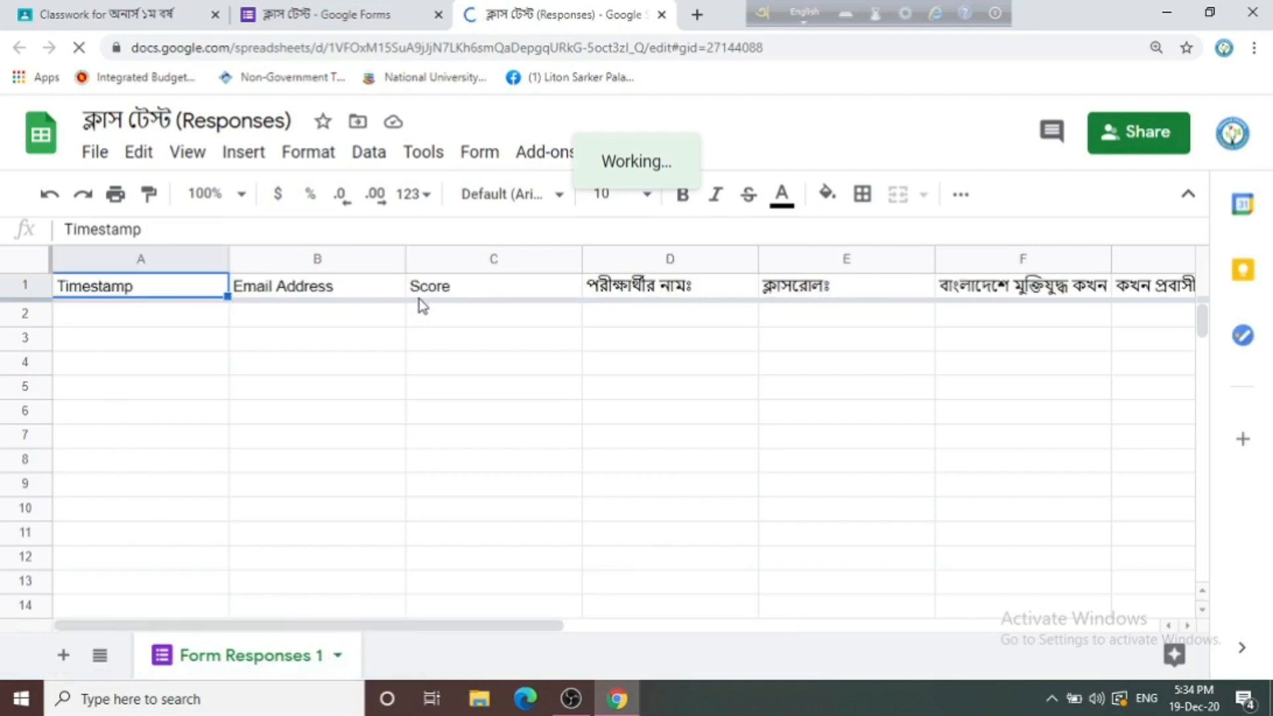
pyautogui.click(461, 310)
pyautogui.click(471, 345)
pyautogui.click(473, 398)
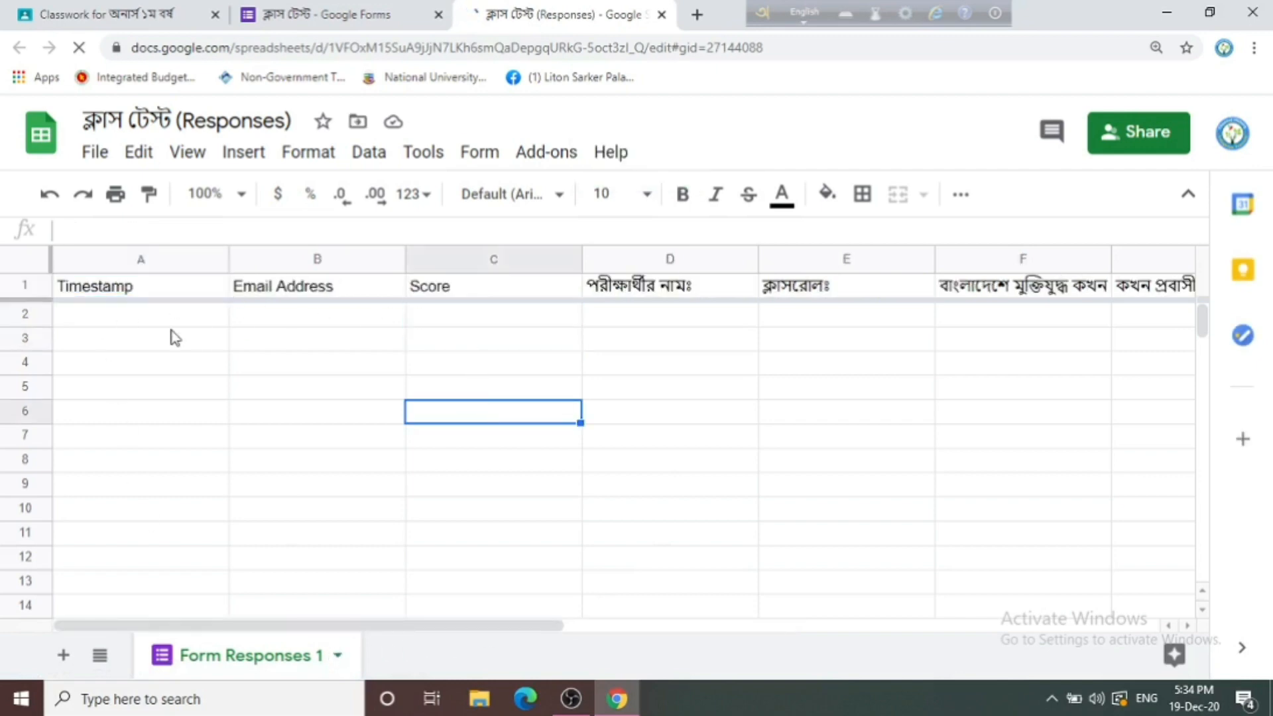
pyautogui.click(662, 15)
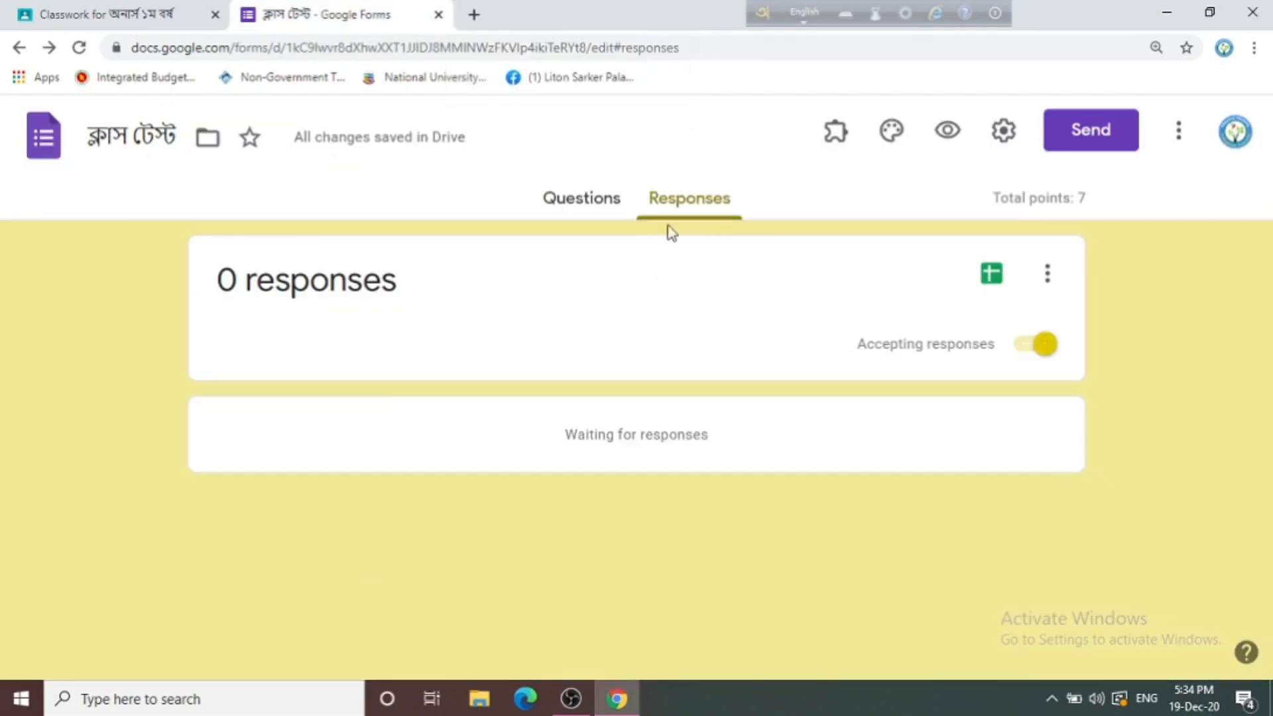
pyautogui.click(993, 274)
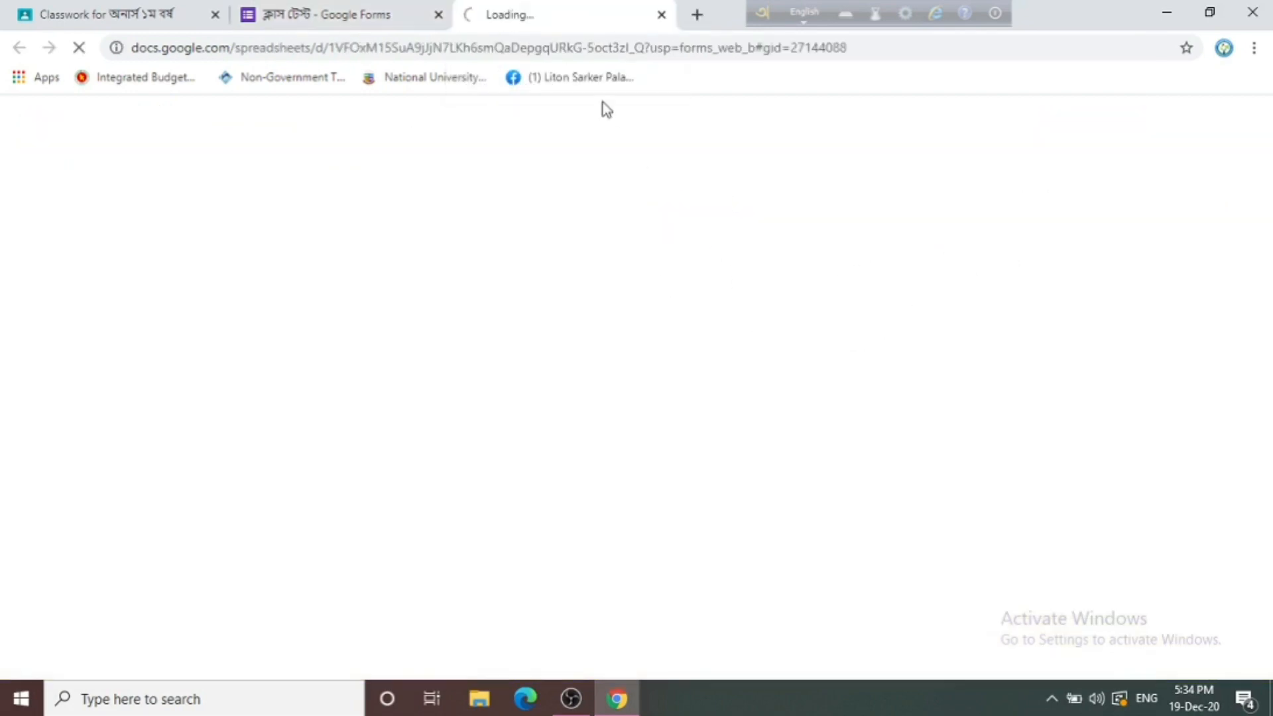
pyautogui.click(661, 14)
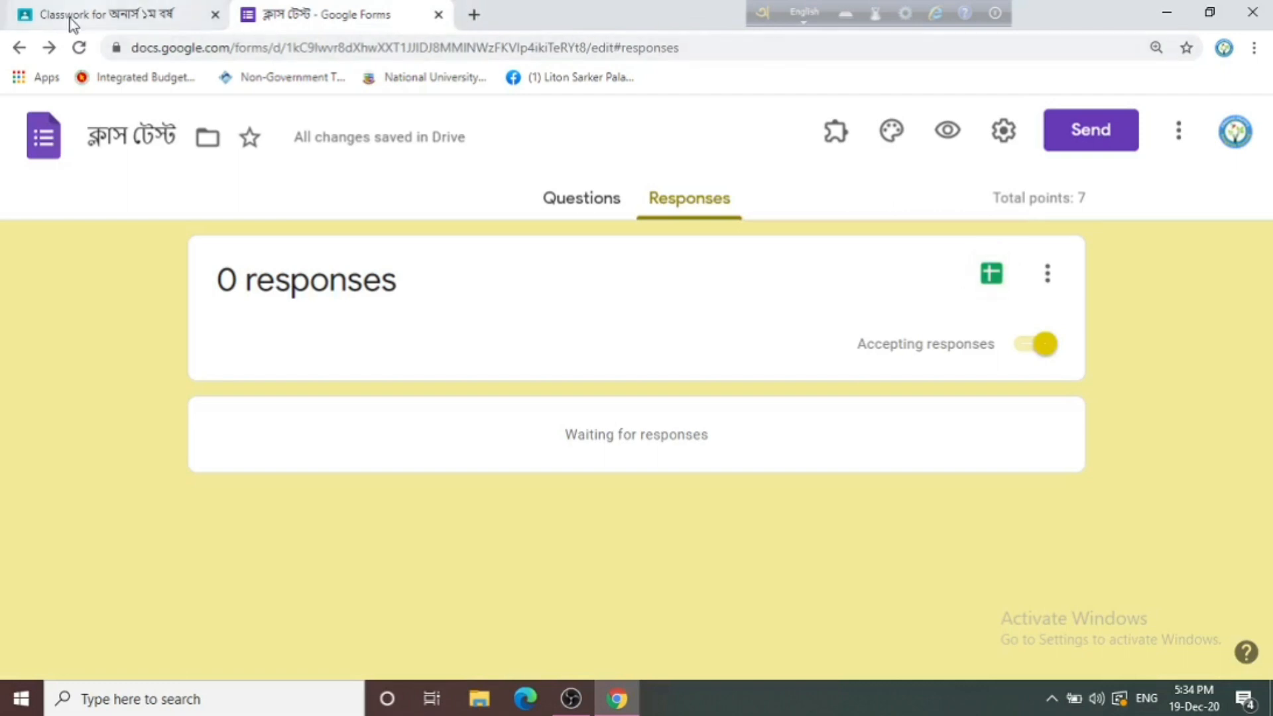
# - Switch to Google Classroom, leave the মুক্তিযুদ্ধ ১৯৭১ assignment and open the responses of the মডেল টেস্ট-২ quiz form
pyautogui.click(140, 13)
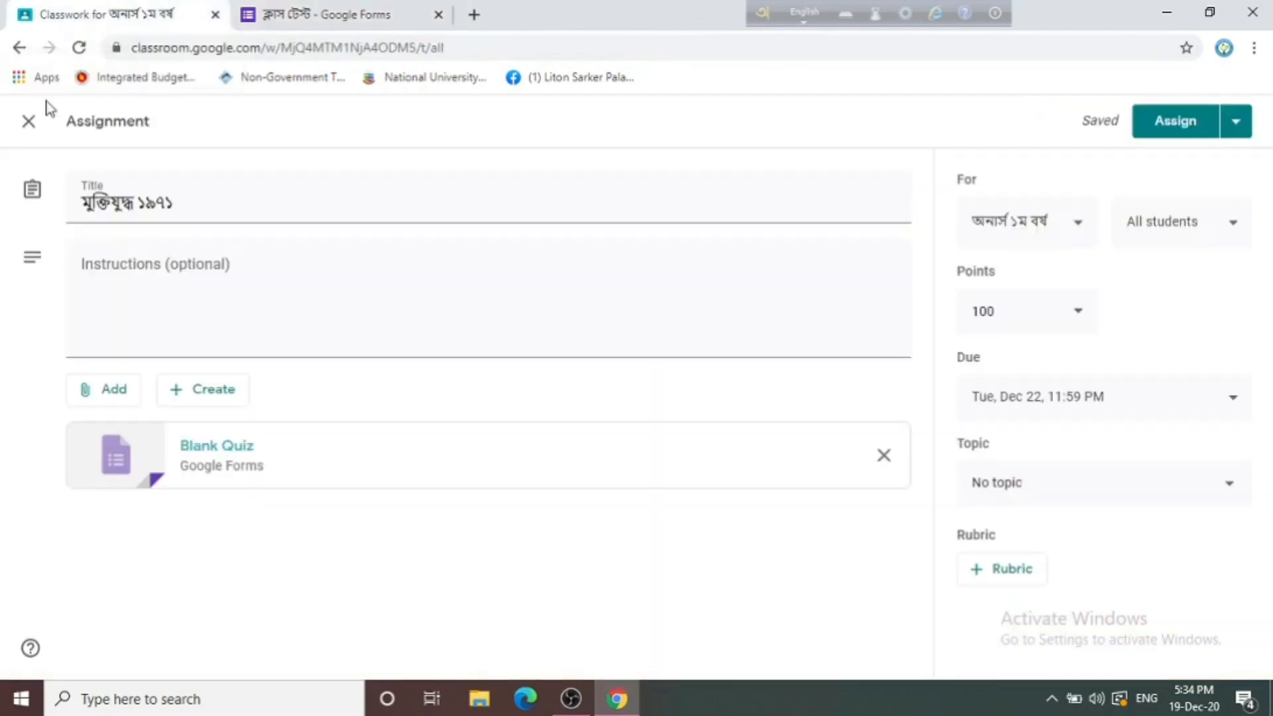
pyautogui.click(19, 48)
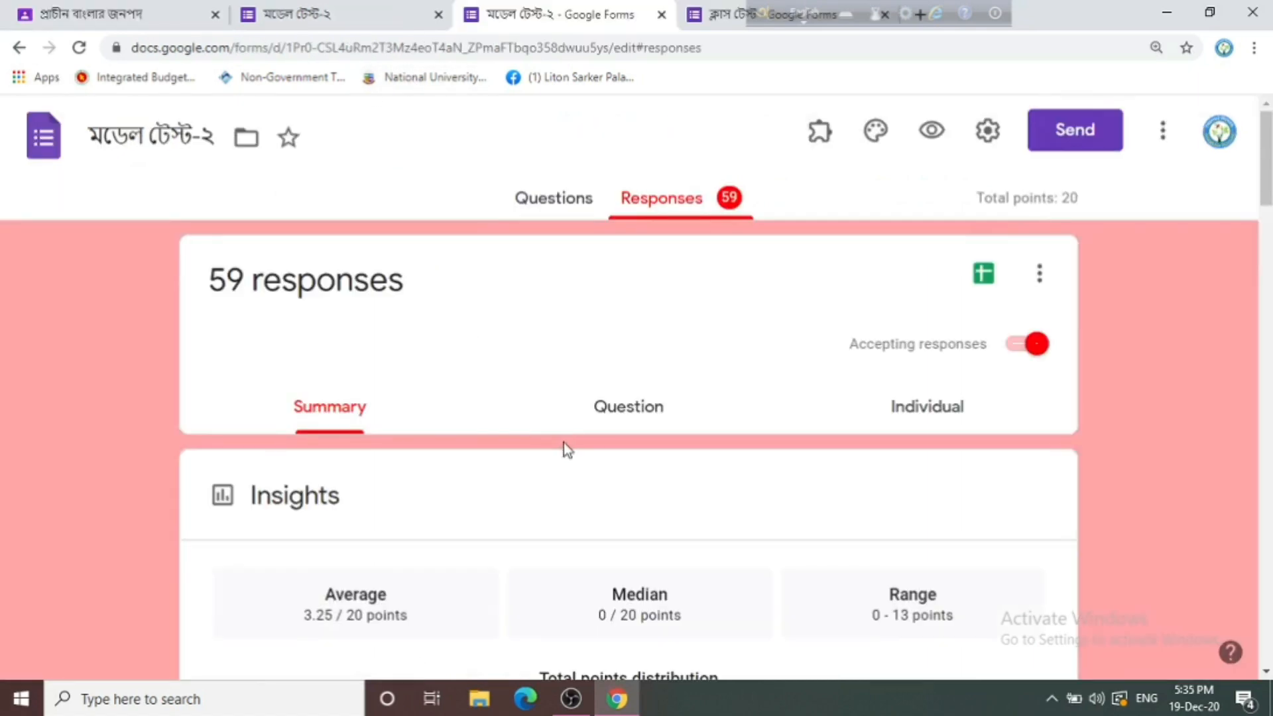
# - Show the মডেল টেস্ট-২ responses grouped by question and look through the answers to the name question
pyautogui.scroll(-1, 564, 443)
pyautogui.click(640, 312)
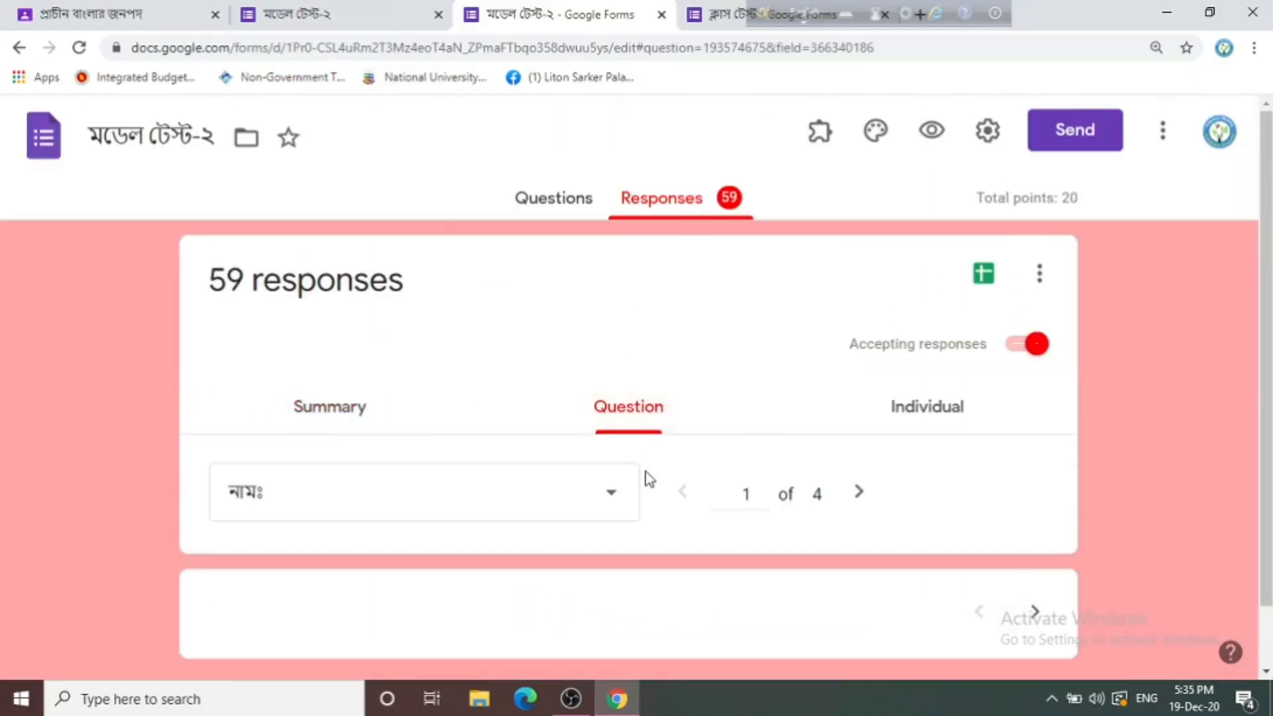
pyautogui.scroll(-4, 647, 474)
pyautogui.scroll(4, 647, 473)
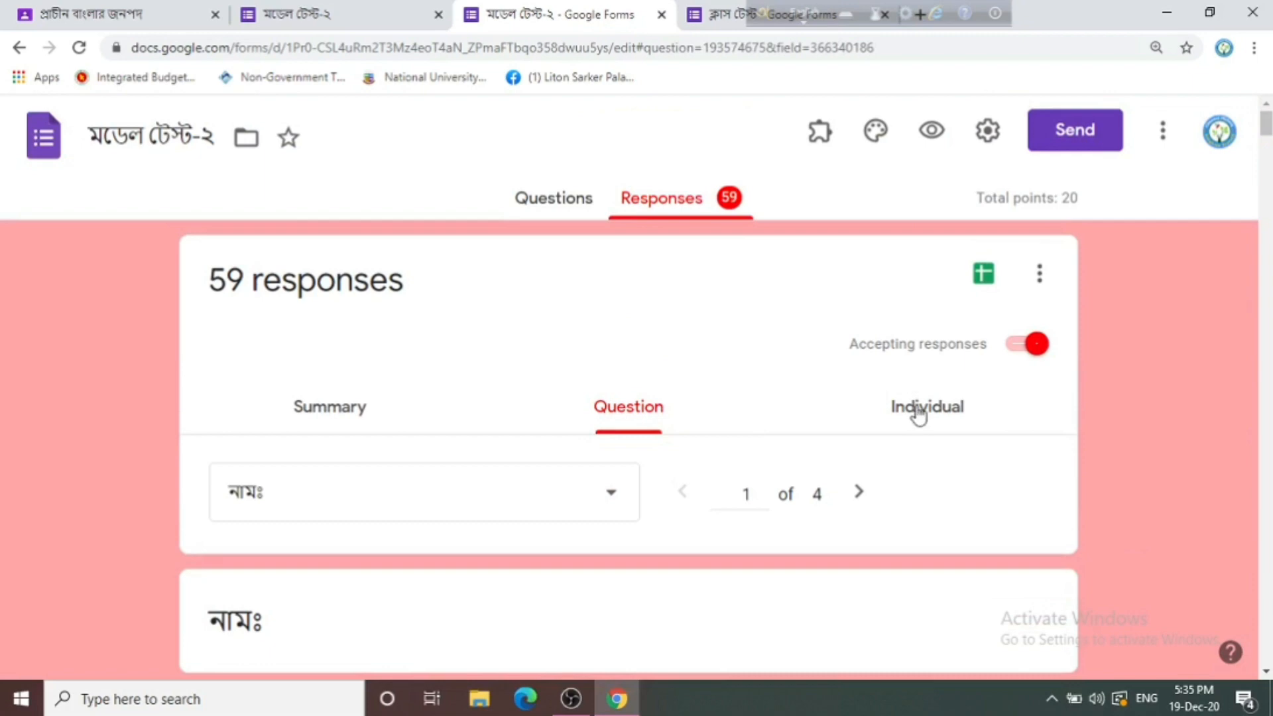
# - Switch to the individual responses and examine the first respondent's answers, scores and feedback, and advance to the second response
pyautogui.click(918, 411)
pyautogui.scroll(-4, 543, 430)
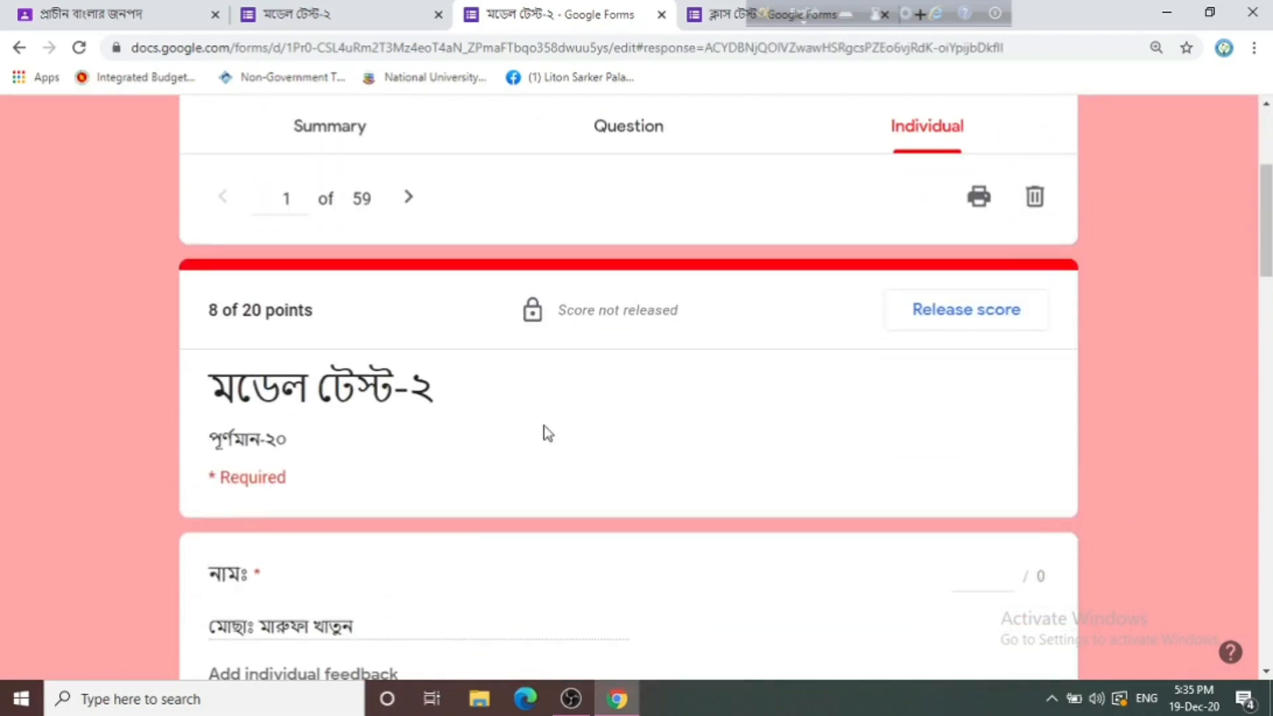
pyautogui.scroll(-6, 547, 434)
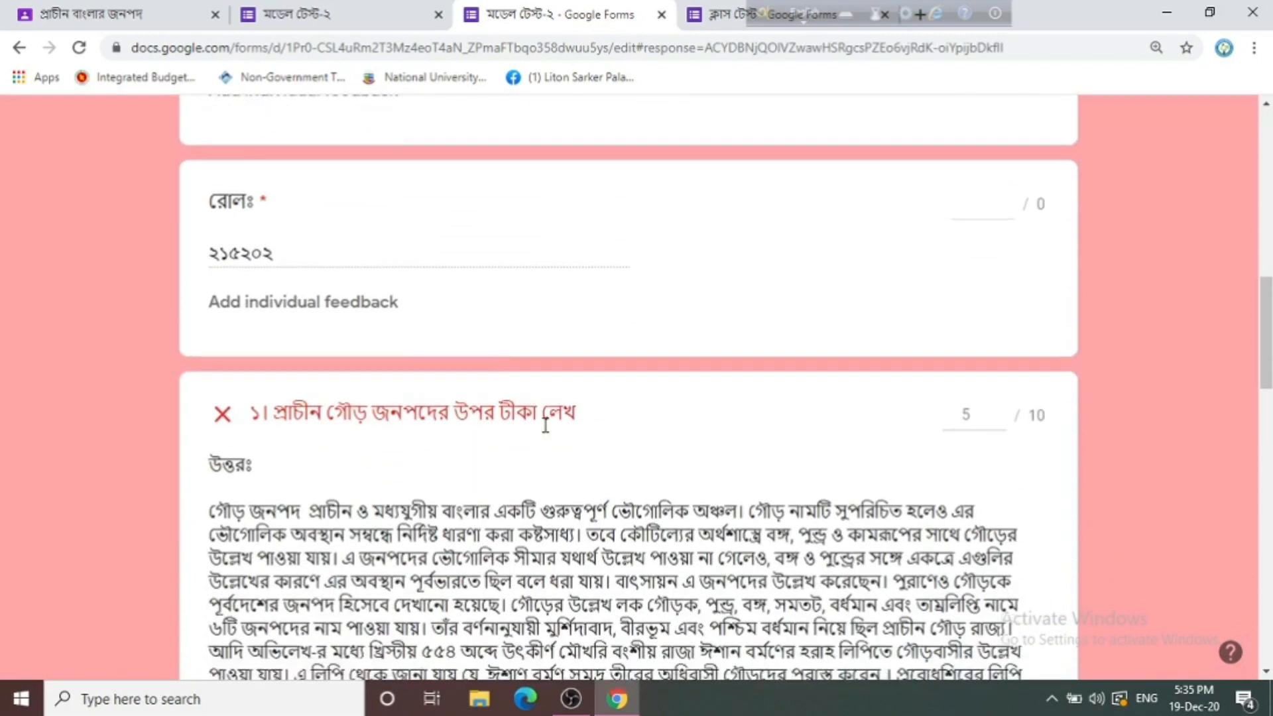
pyautogui.scroll(-15, 545, 424)
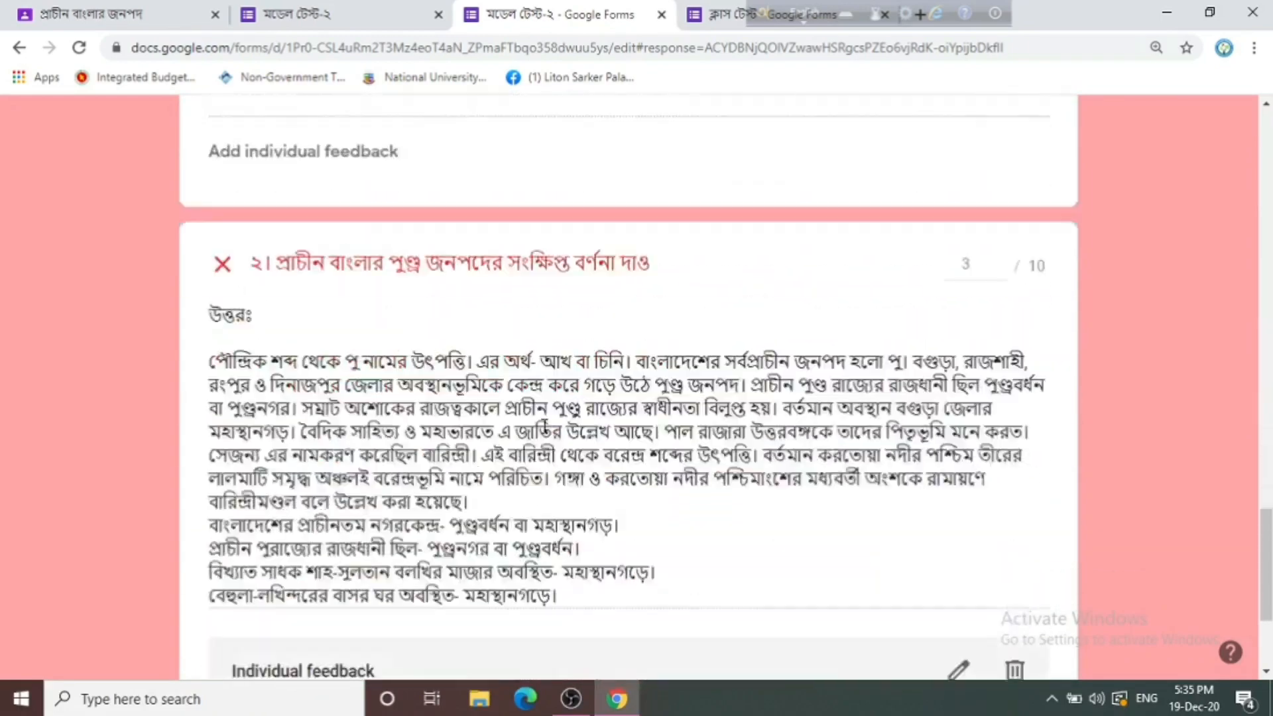
pyautogui.scroll(-4, 543, 425)
pyautogui.scroll(15, 543, 425)
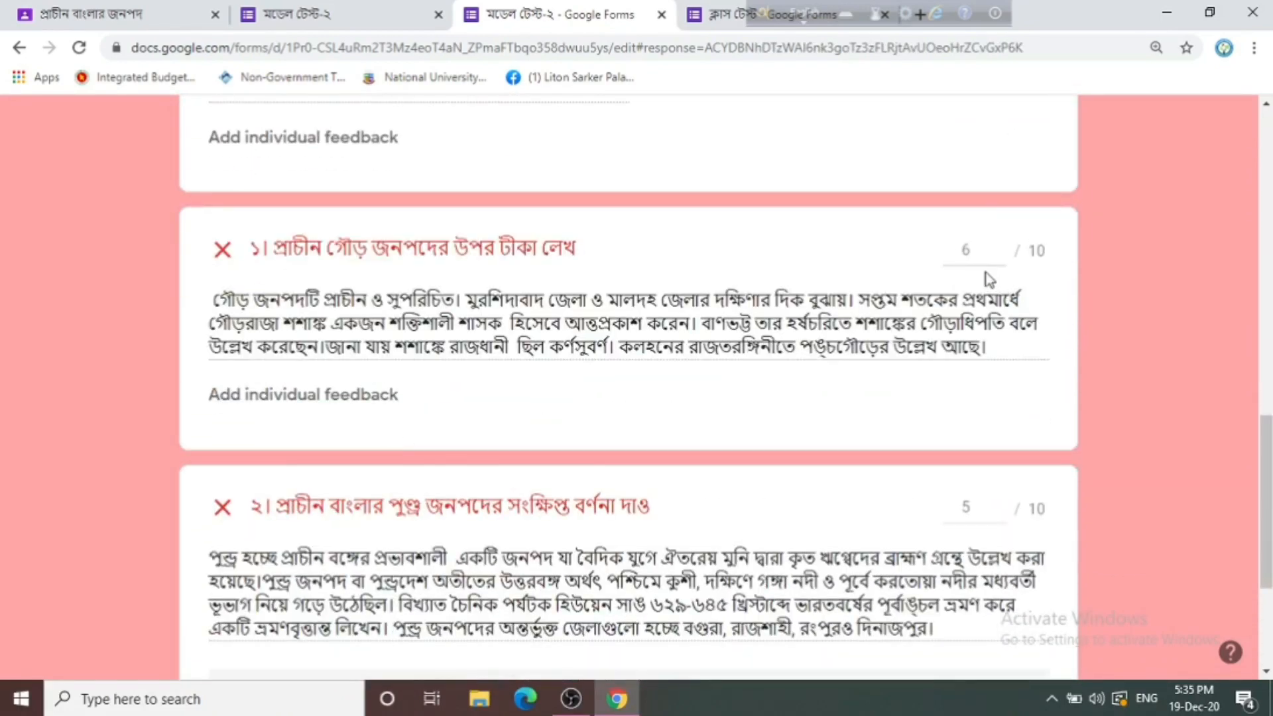
# - Set the second respondent's score for question ২ to 6 out of 10 and save the grading edits
pyautogui.click(984, 254)
pyautogui.scroll(1, 780, 492)
pyautogui.scroll(-4, 779, 489)
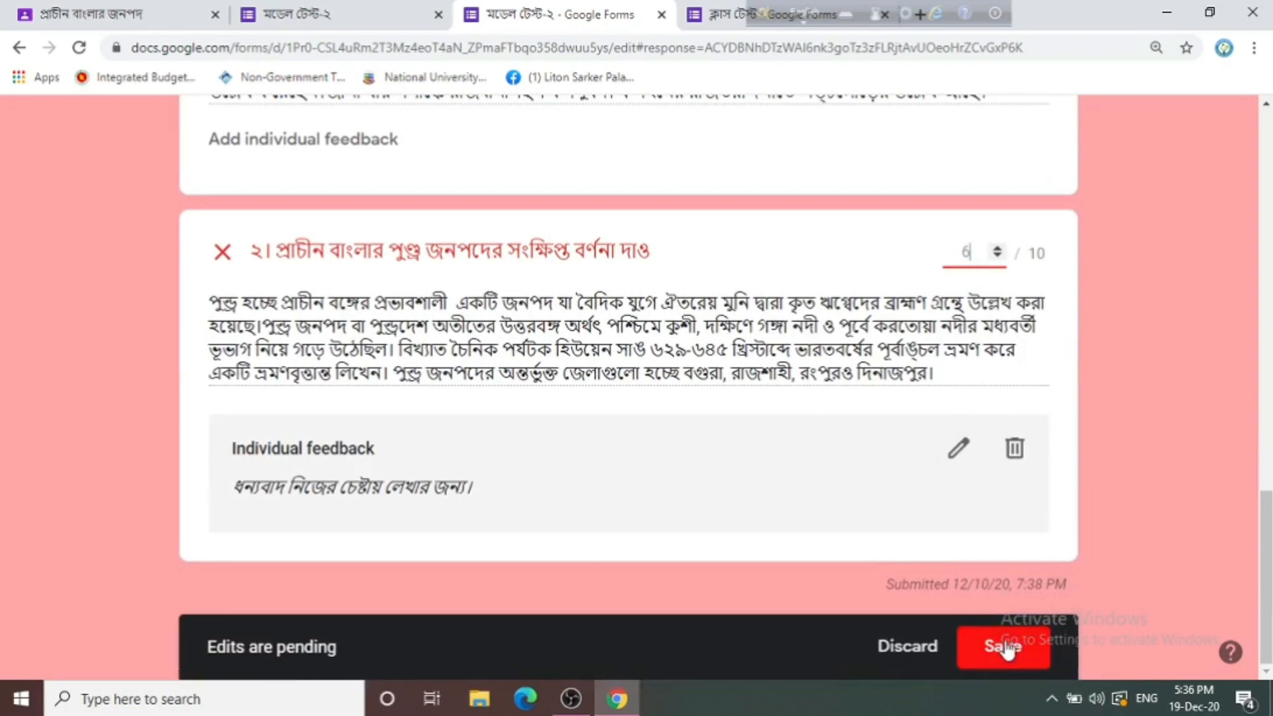
pyautogui.click(1003, 647)
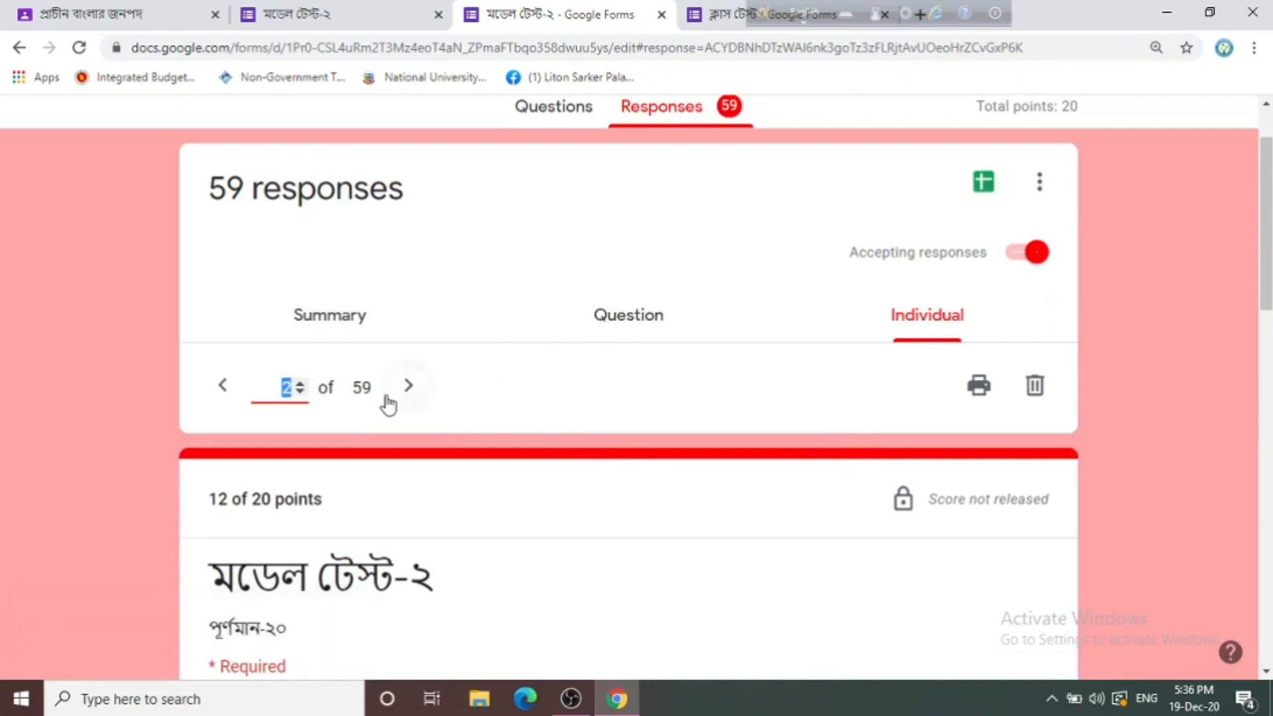
# - Go to the third individual response and review its answers, question scores and individual feedback
pyautogui.click(411, 387)
pyautogui.scroll(-12, 862, 412)
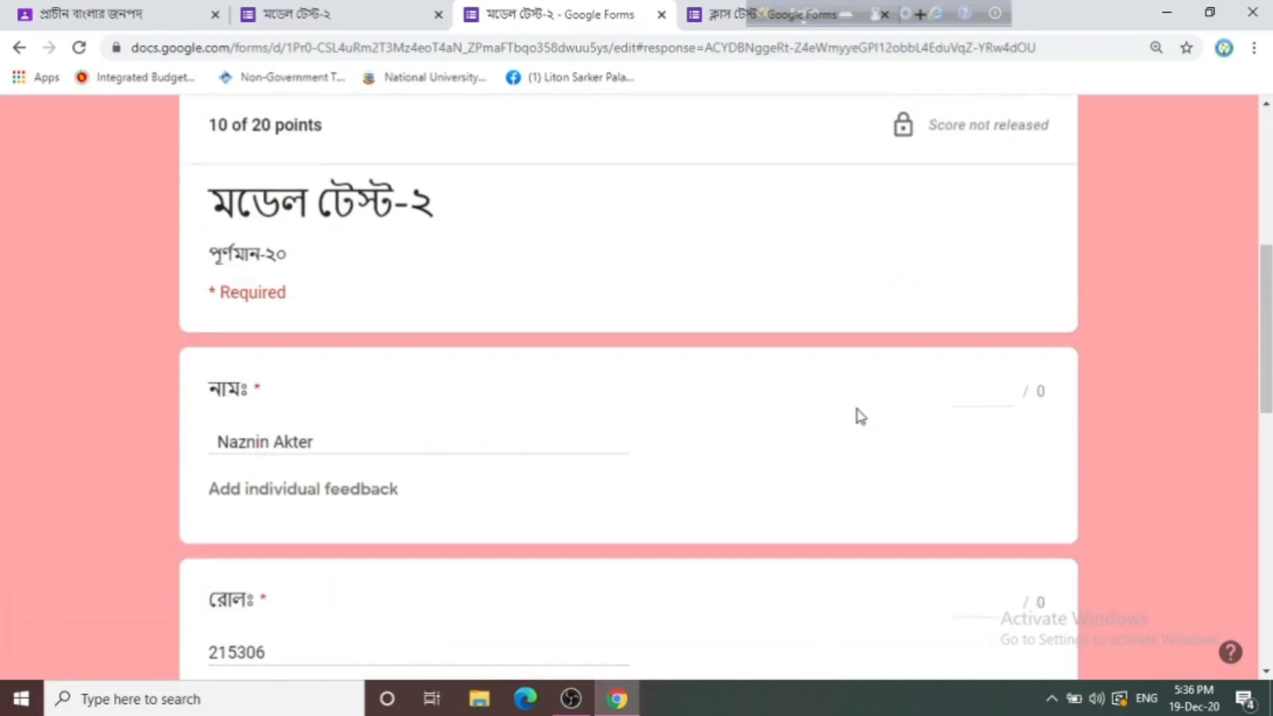
pyautogui.scroll(3, 951, 379)
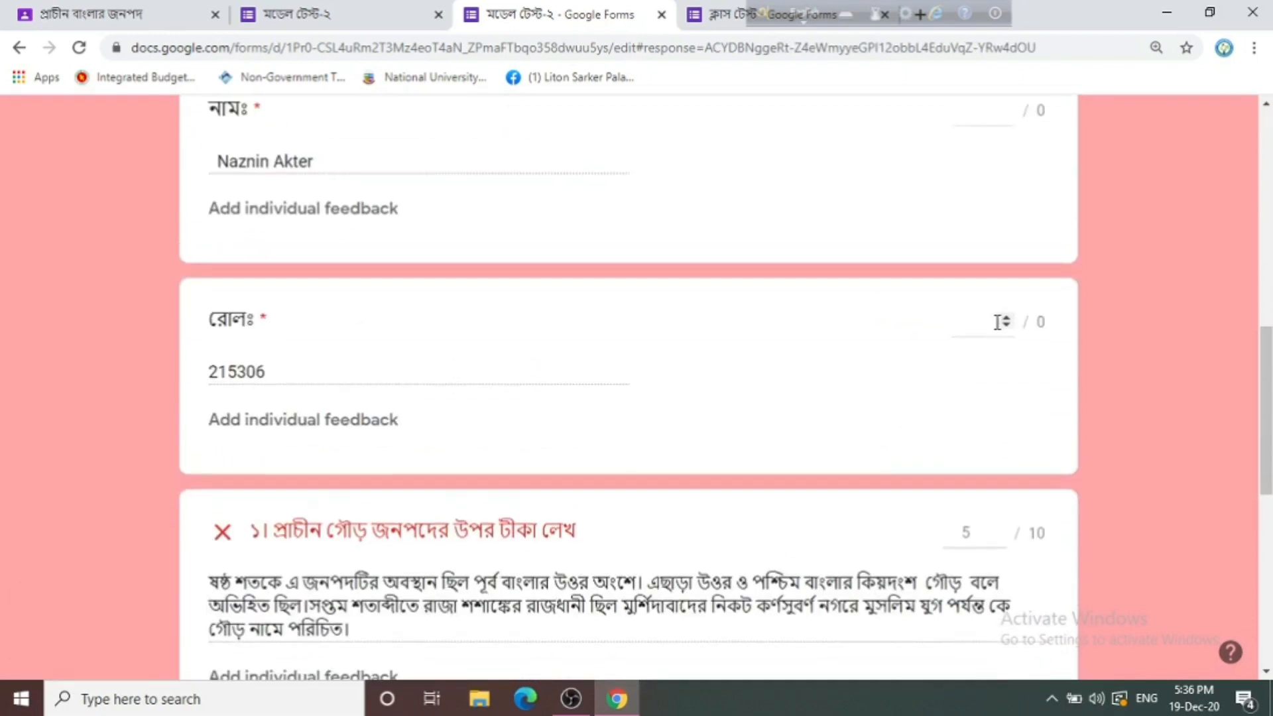
pyautogui.scroll(-7, 981, 453)
pyautogui.scroll(-2, 829, 514)
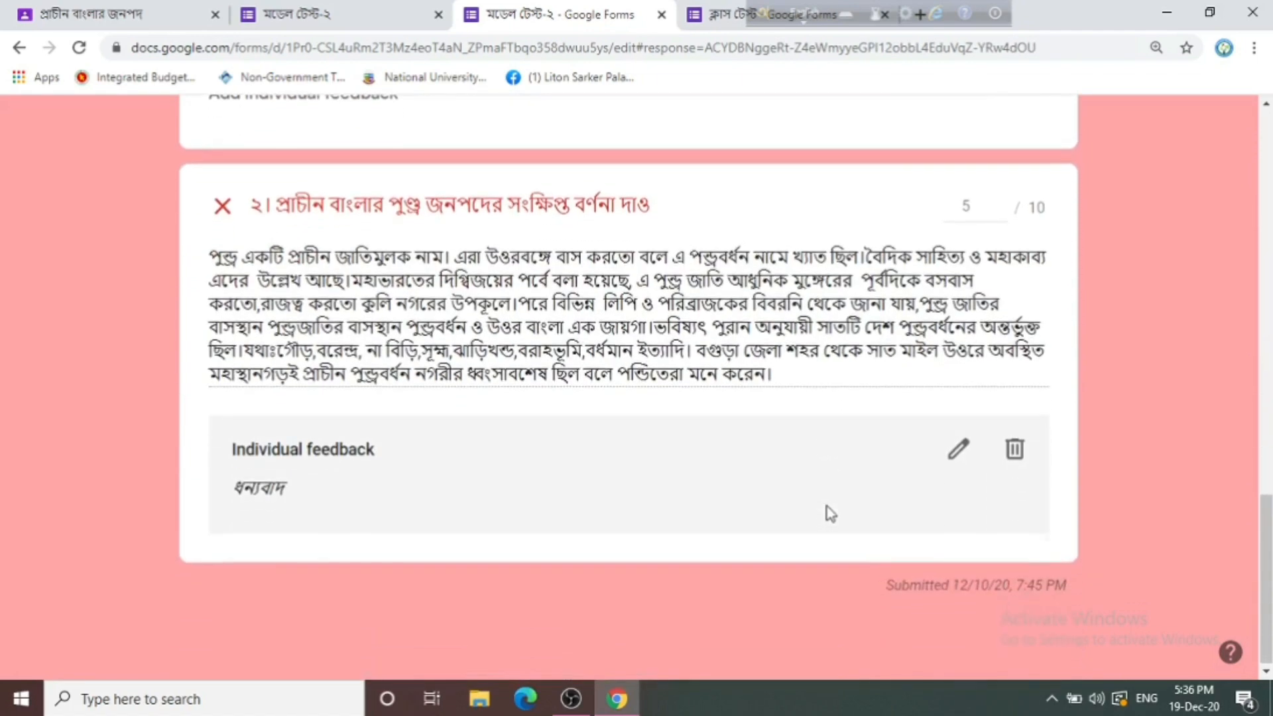
pyautogui.scroll(14, 824, 515)
pyautogui.scroll(6, 595, 413)
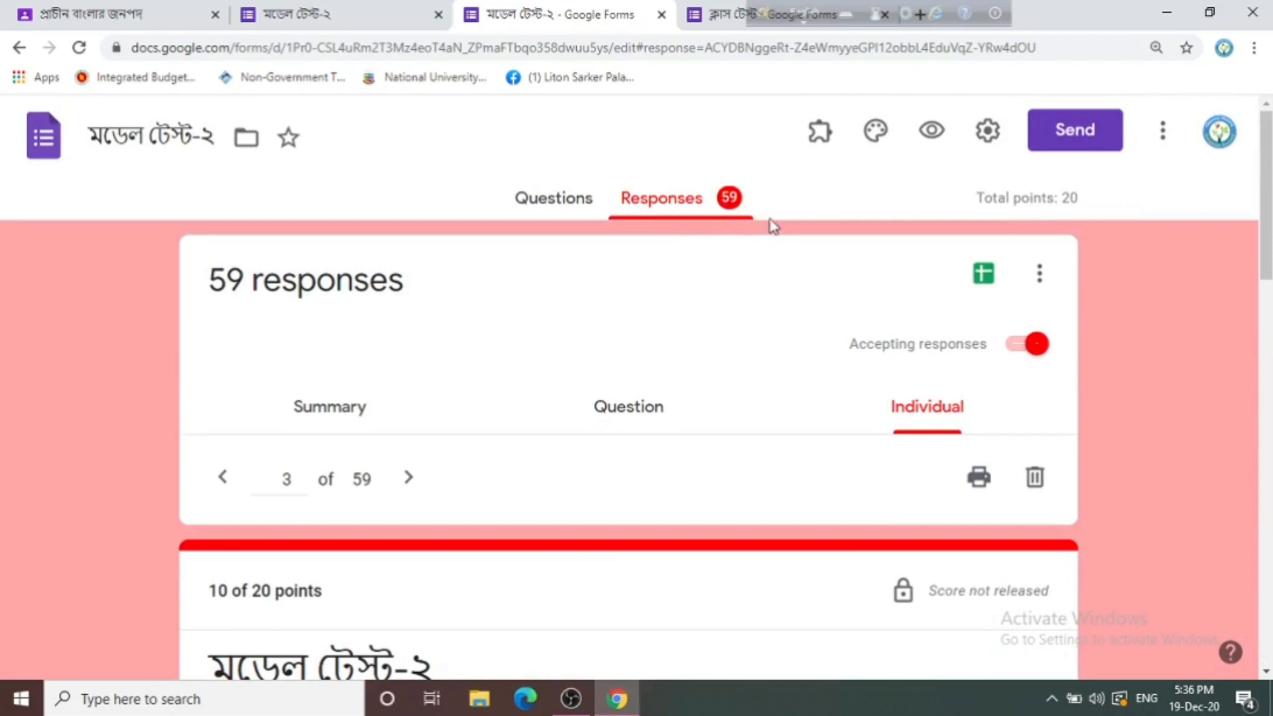
# - Open the মডেল টেস্ট-২ response spreadsheet from the form and look through the respondents' scores and answers
pyautogui.click(984, 276)
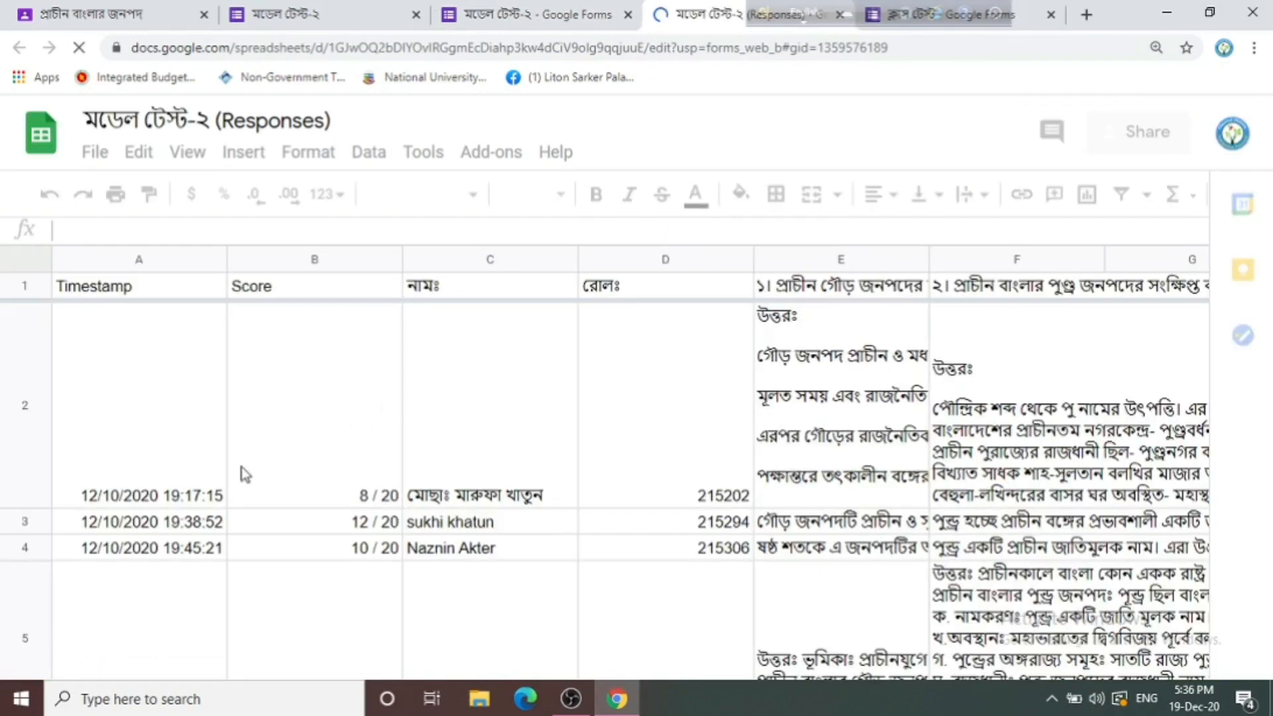
pyautogui.scroll(-2, 305, 332)
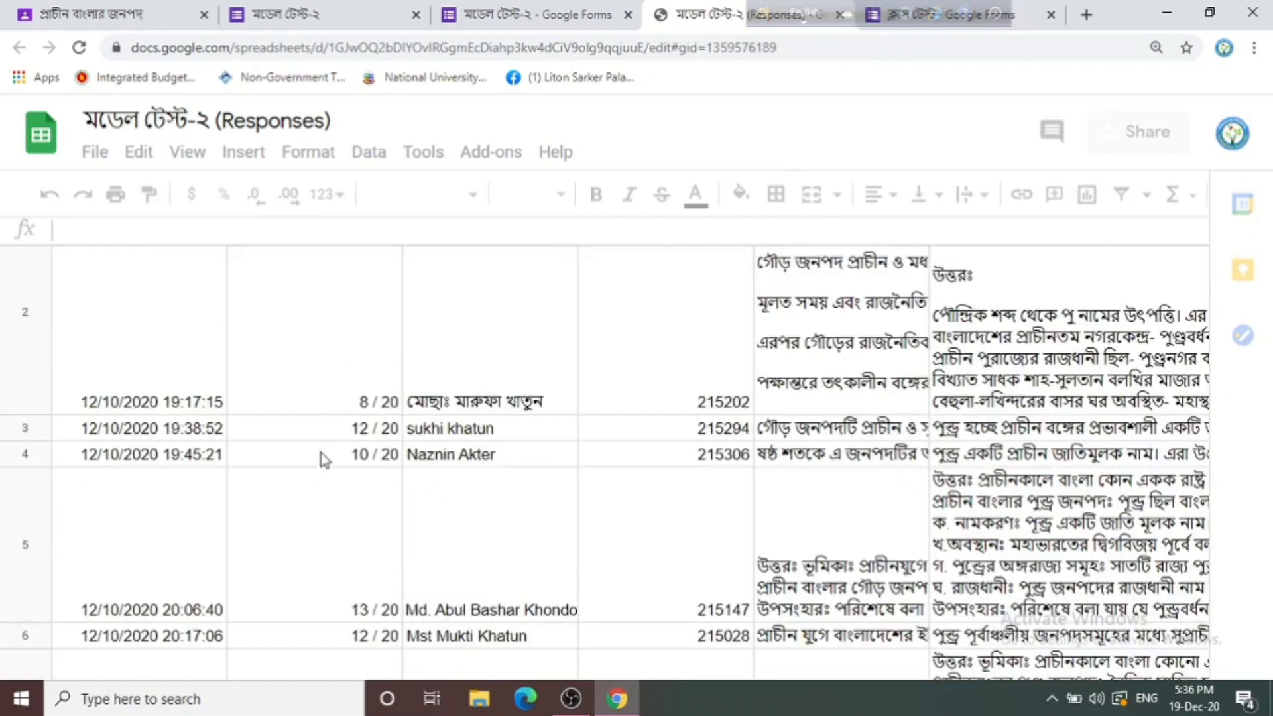
pyautogui.scroll(-5, 327, 445)
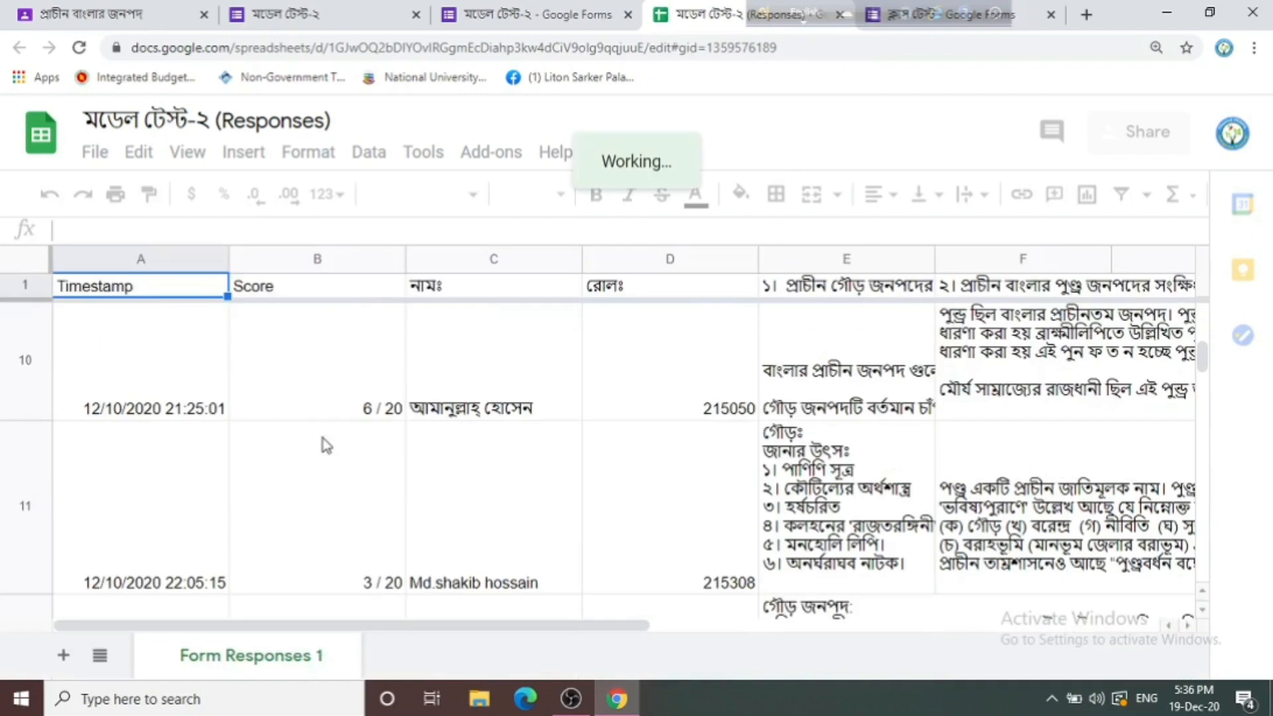
pyautogui.scroll(-12, 327, 446)
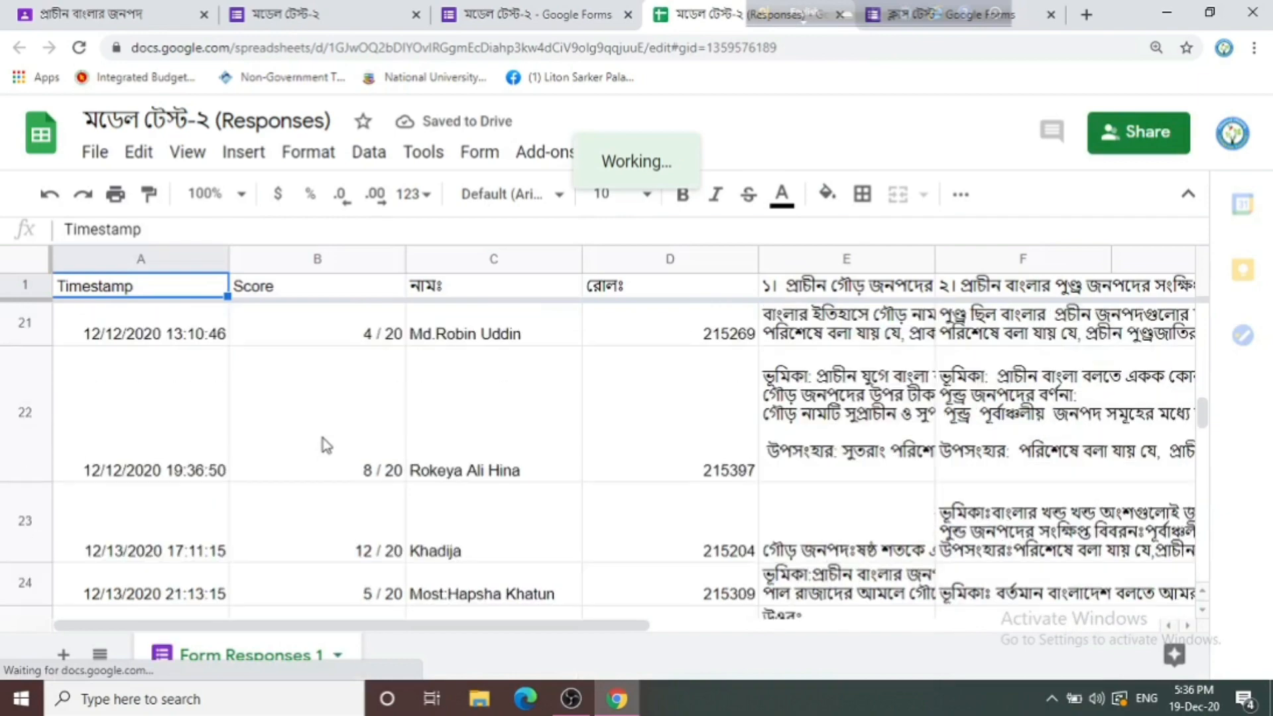
pyautogui.scroll(-8, 325, 443)
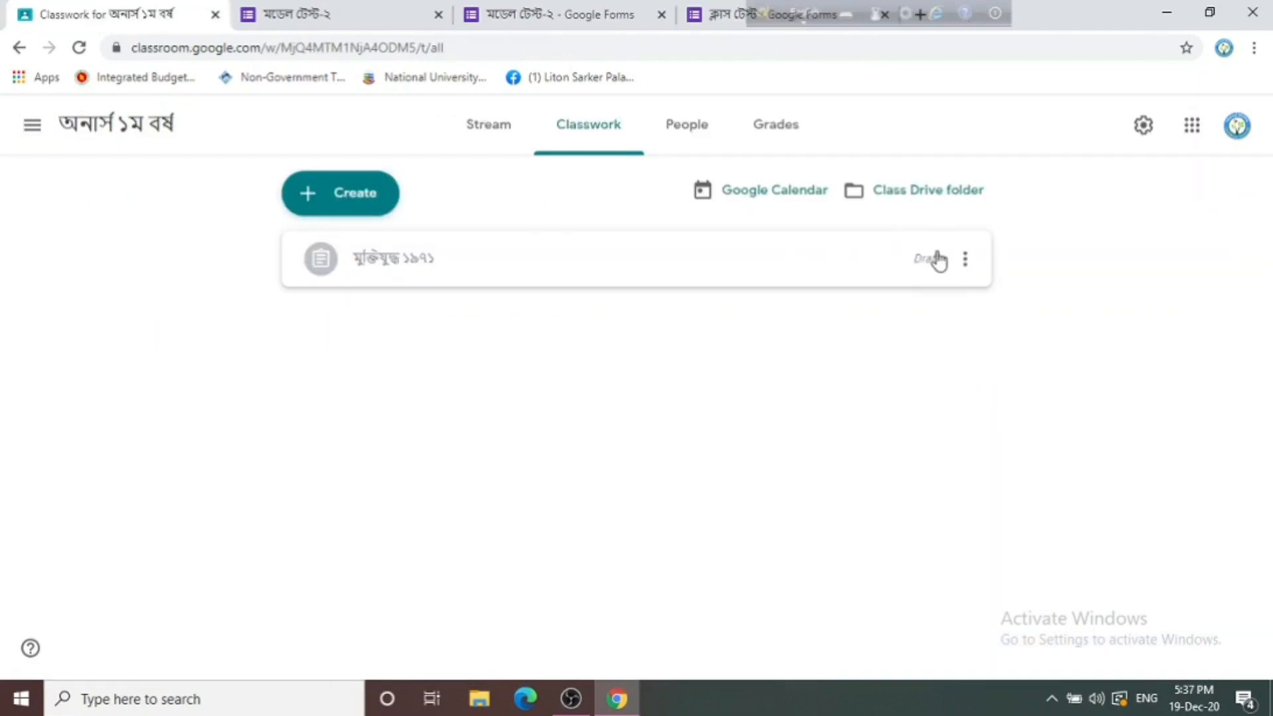
# - Reopen the draft assignment মুক্তিযুদ্ধ ১৯৭১ in Google Classroom for editing and set its points to 20
pyautogui.click(965, 260)
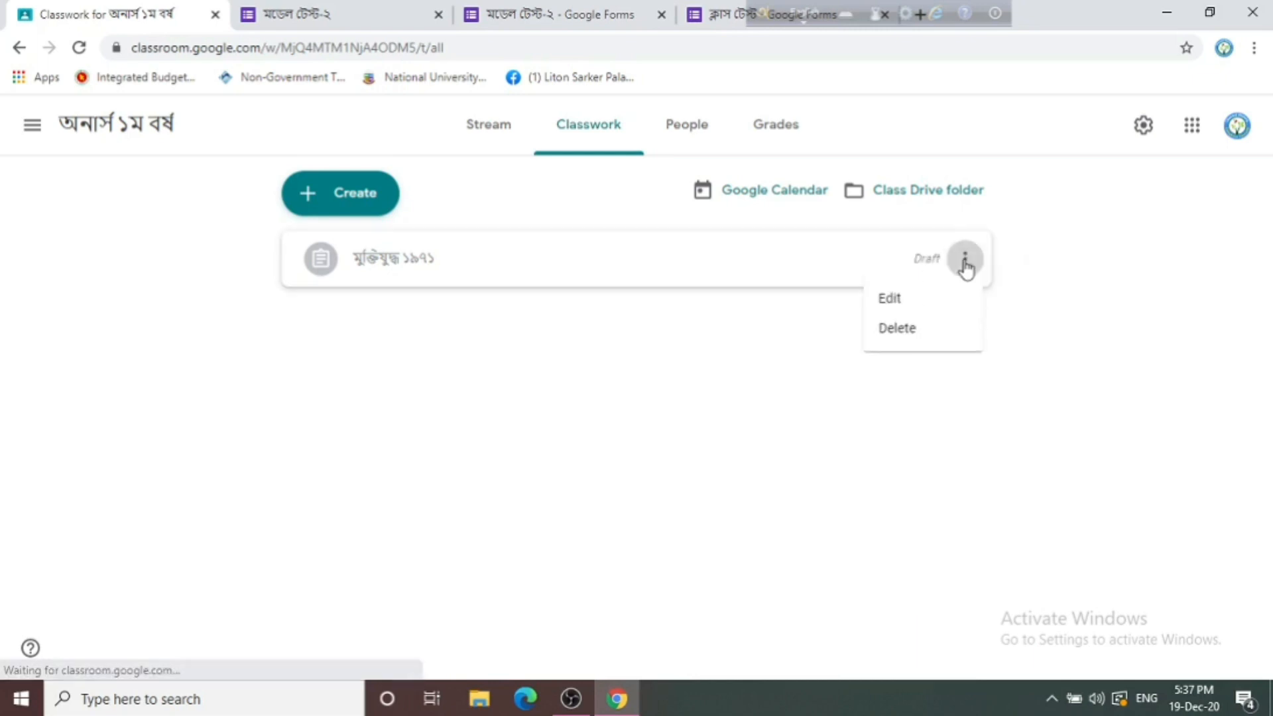
pyautogui.click(906, 303)
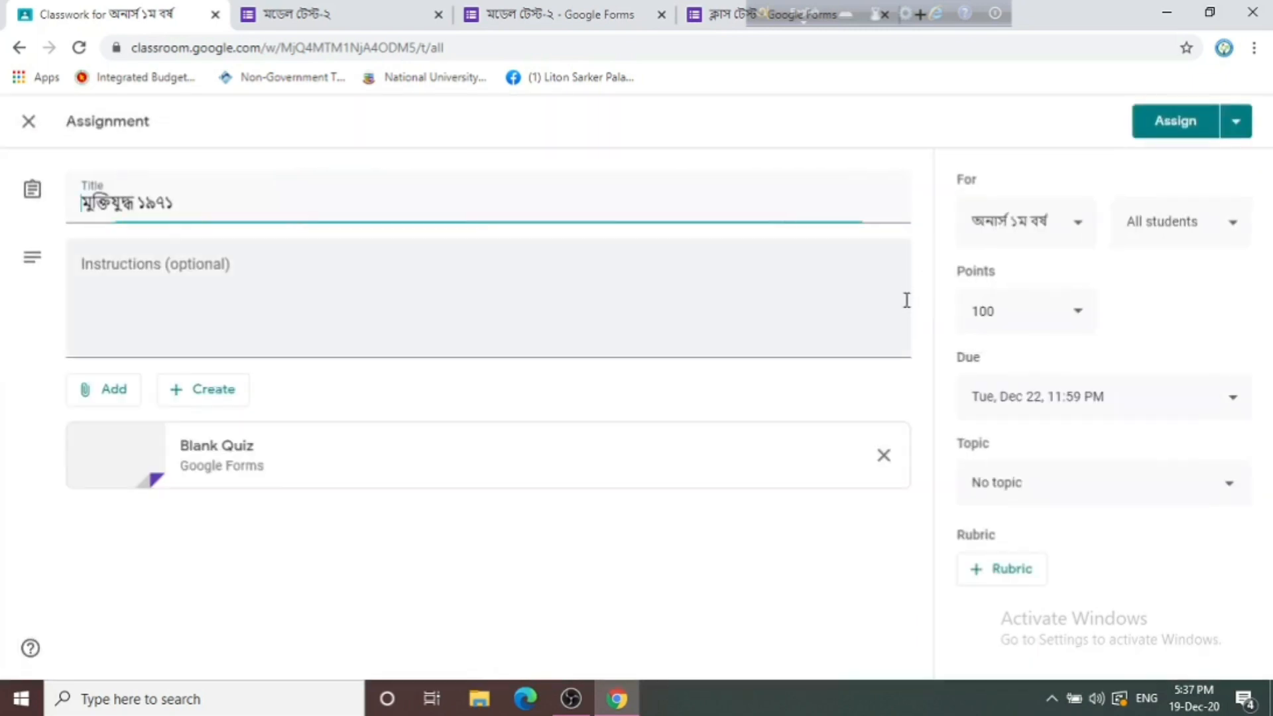
pyautogui.click(1007, 322)
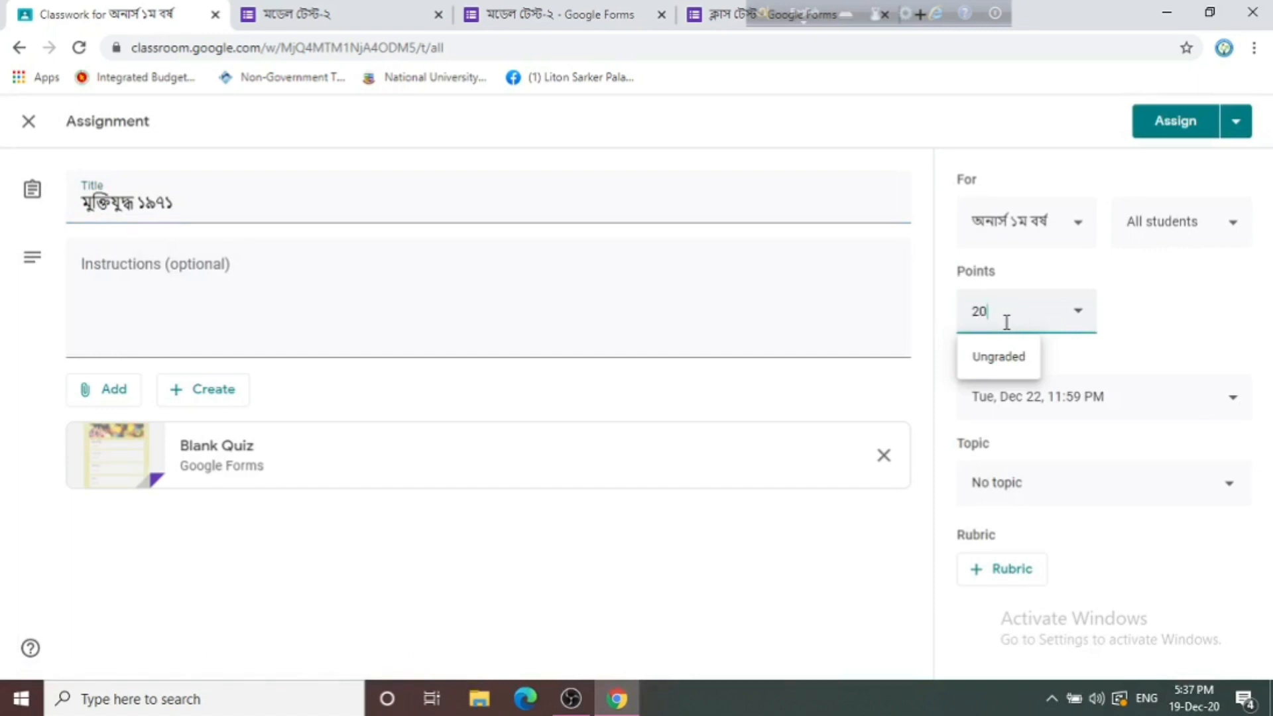
pyautogui.click(873, 526)
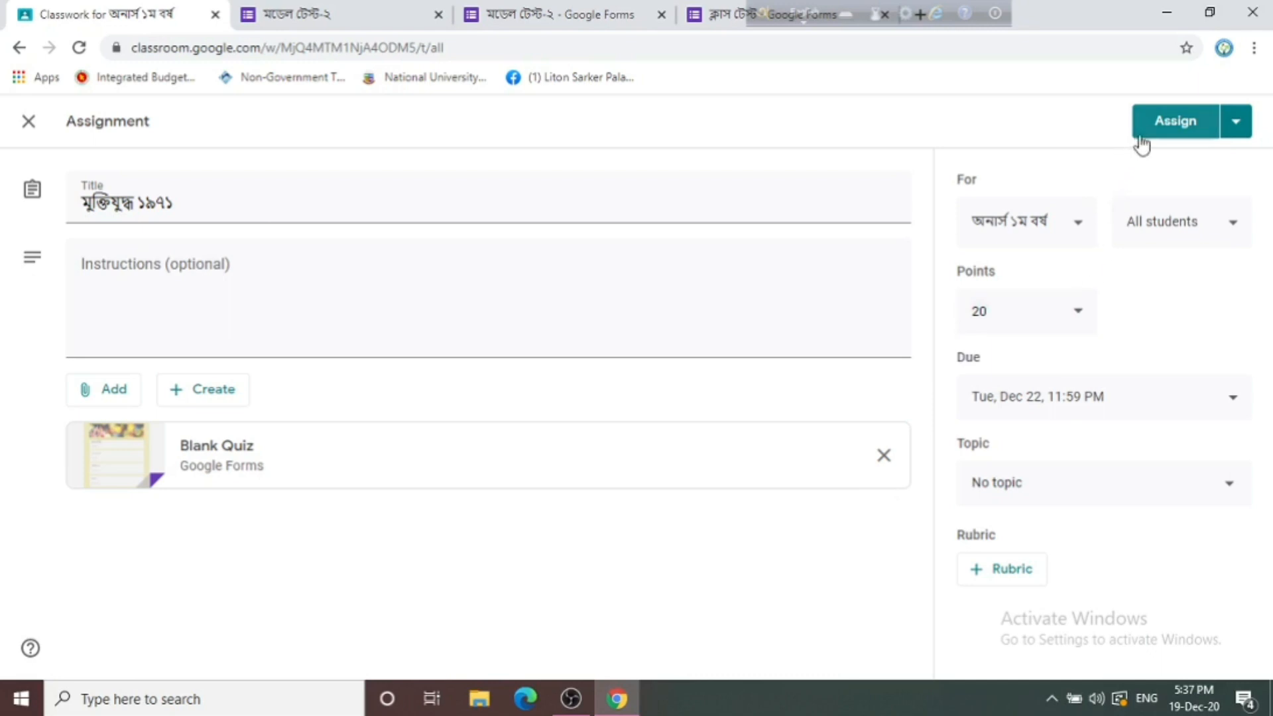
# - Assign মুক্তিযুদ্ধ ১৯৭১ to all students of the অনার্স ১ম বর্ষ class and confirm the assignment
pyautogui.click(1168, 128)
pyautogui.click(1171, 123)
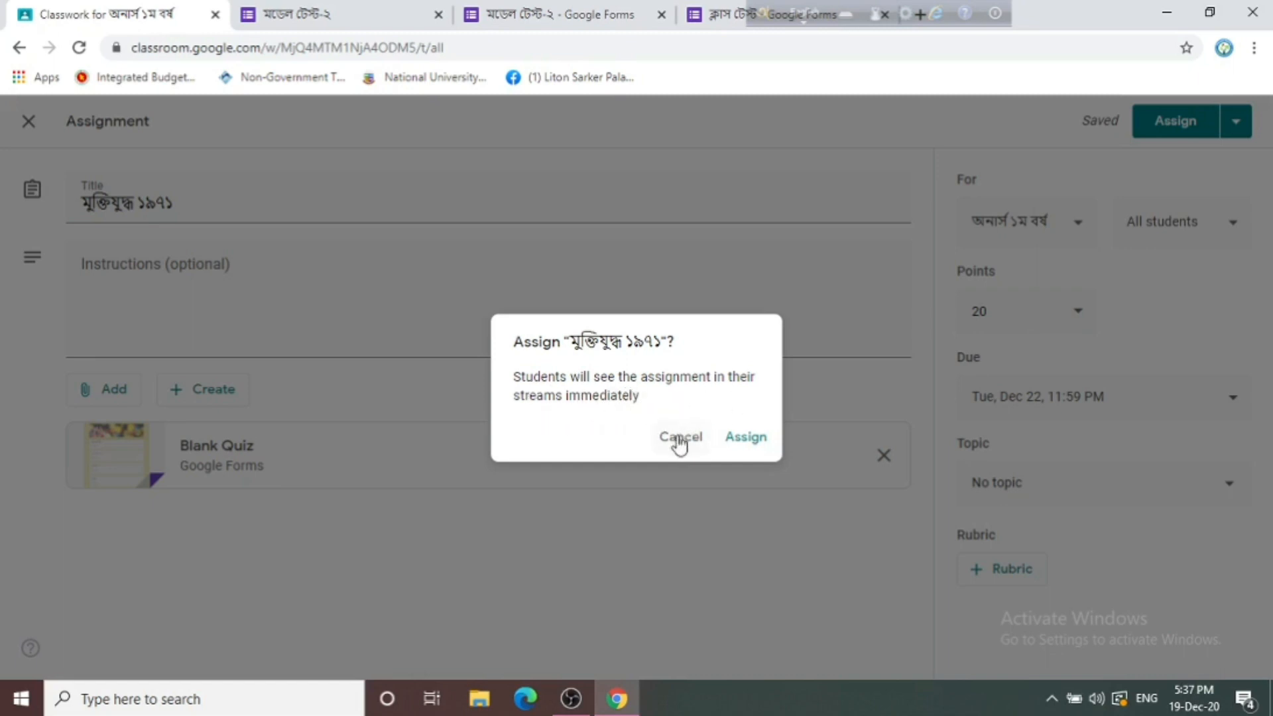
pyautogui.click(746, 438)
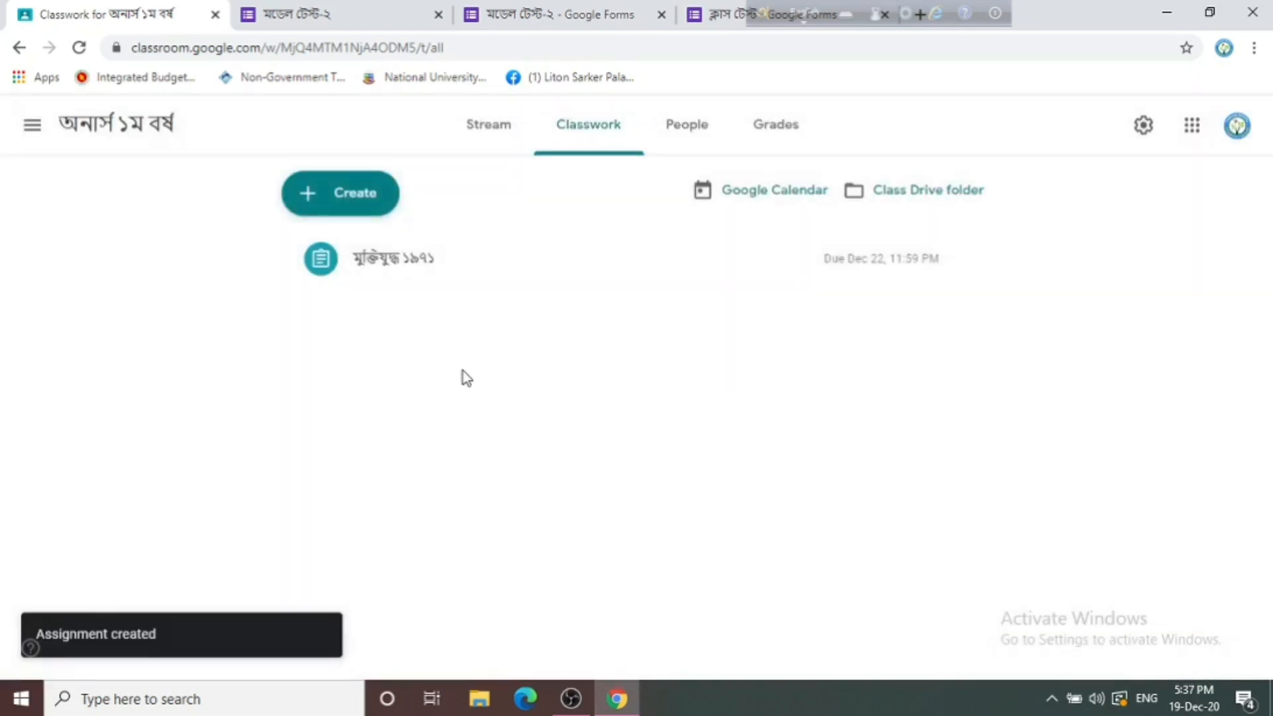
# - View the class stream and the teacher and student lists, and return to the stream to check the assignment post
pyautogui.click(486, 138)
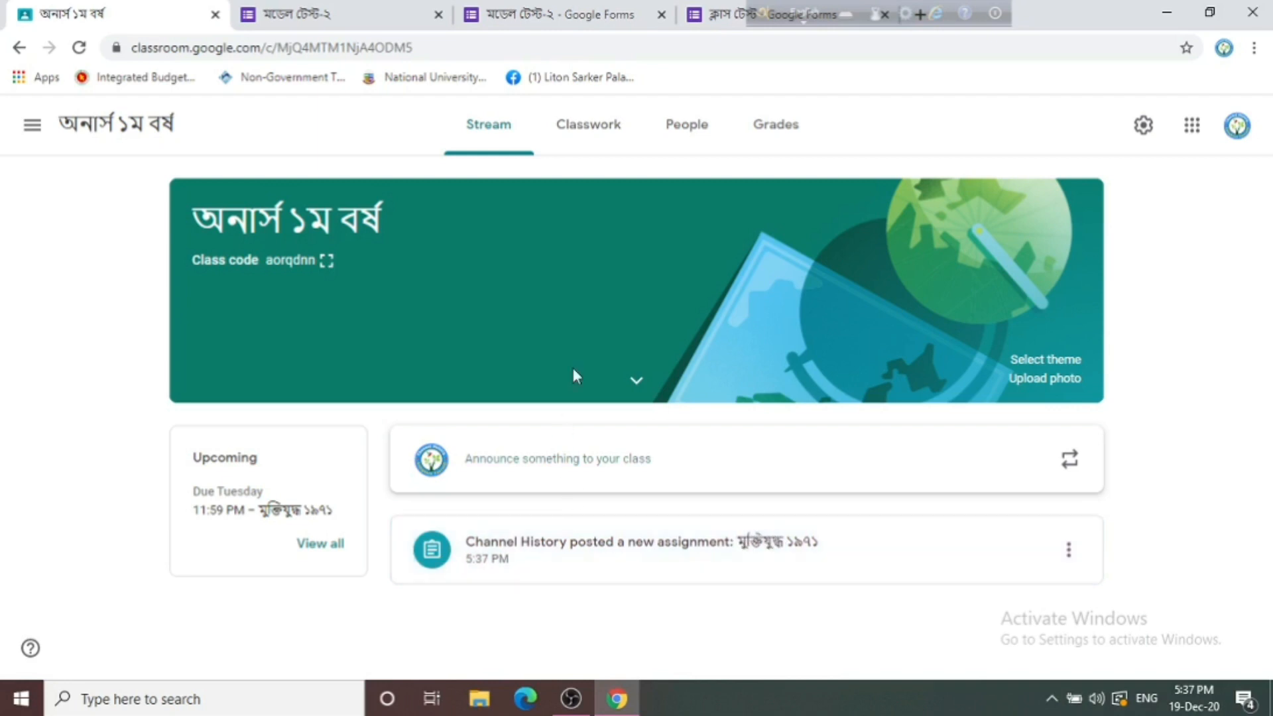
pyautogui.click(698, 132)
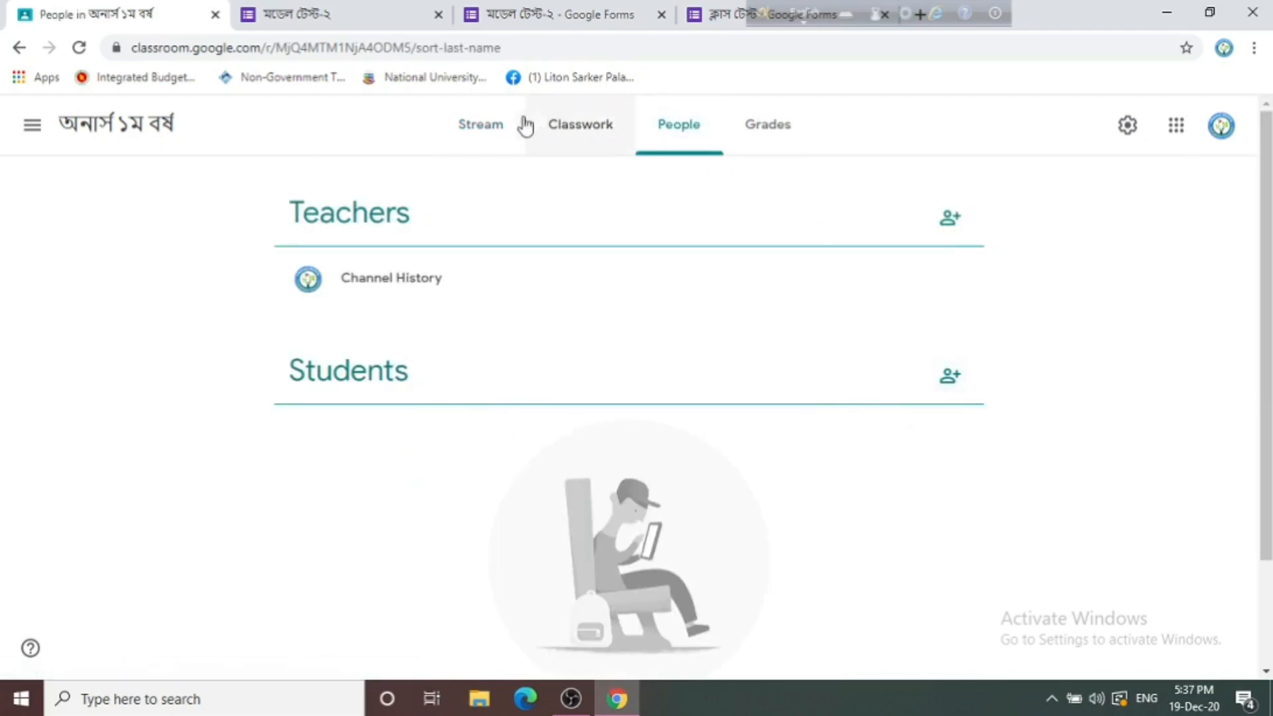
pyautogui.click(491, 123)
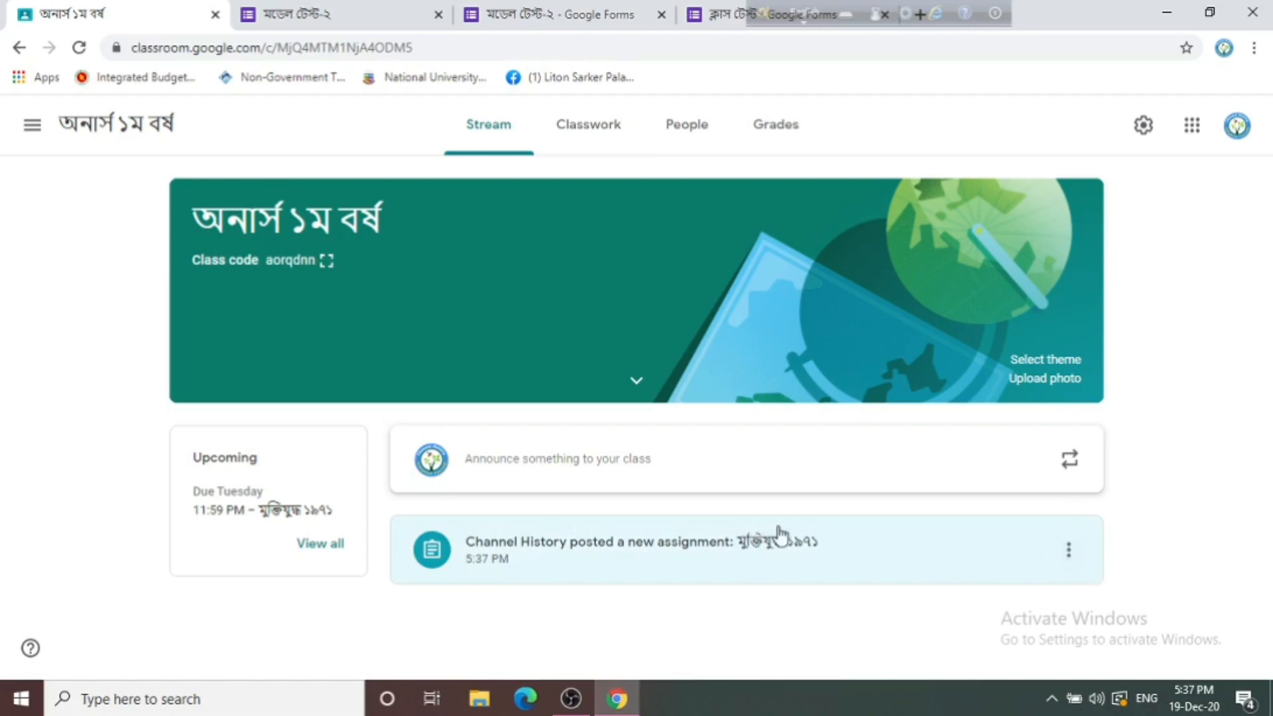
# - Open the published মুক্তিযুদ্ধ ১৯৭১ assignment for editing to check its details, and leave it without changes
pyautogui.click(633, 139)
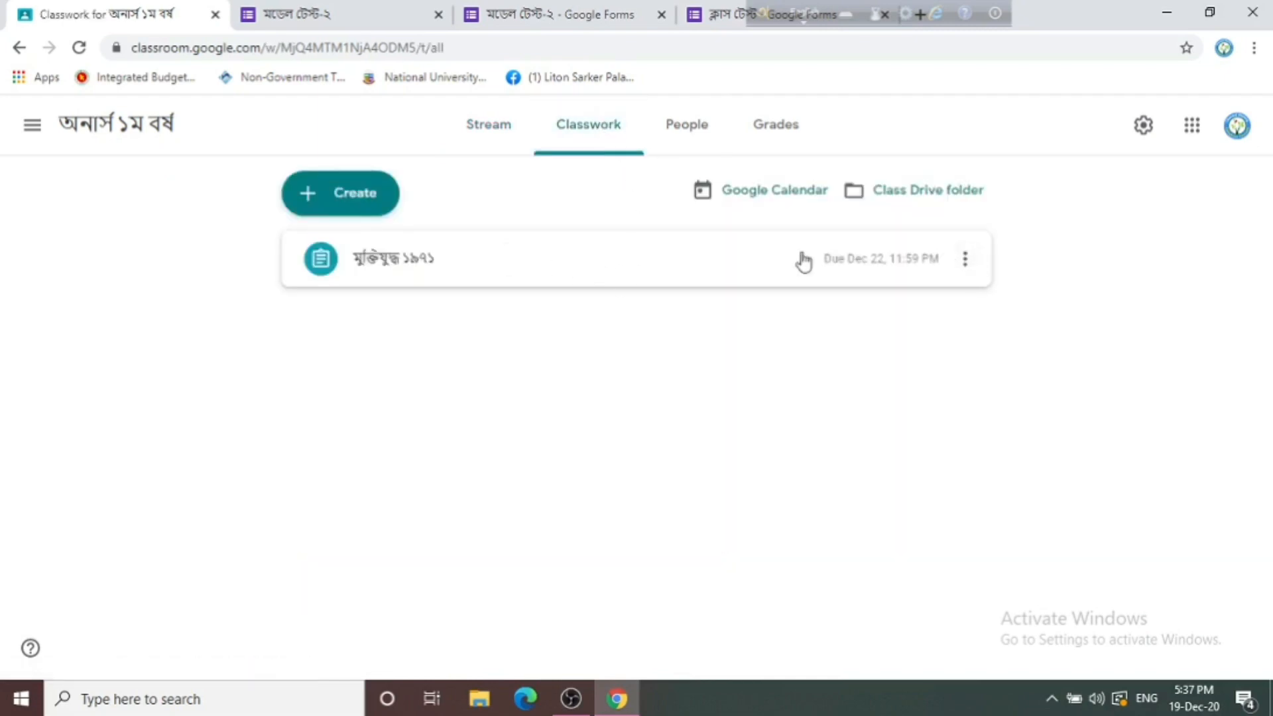
pyautogui.click(964, 260)
pyautogui.click(895, 299)
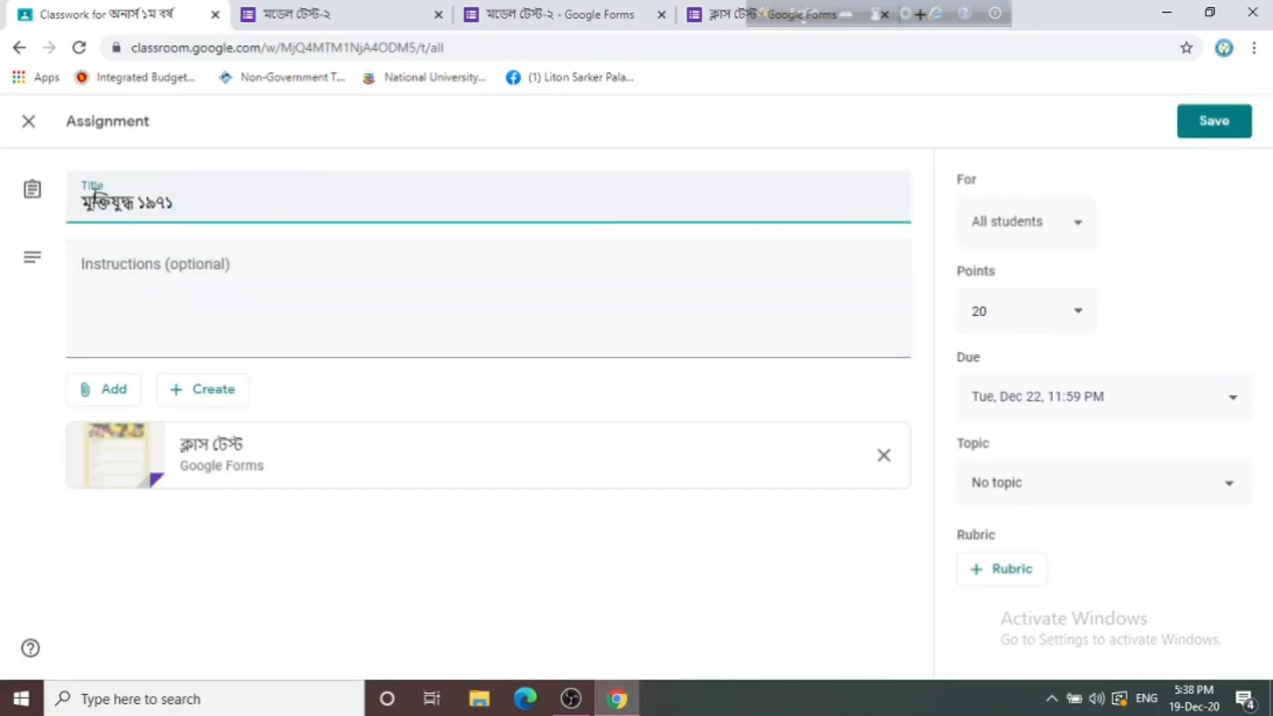
pyautogui.click(20, 48)
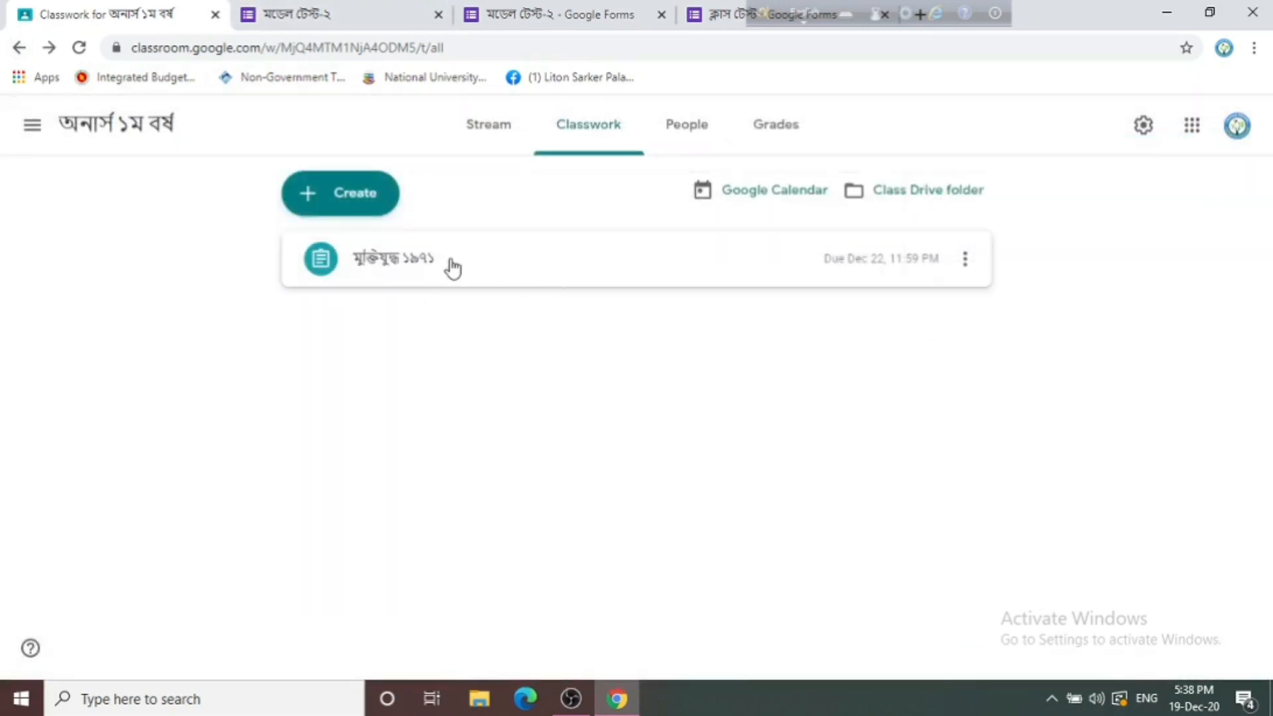
# - Expand the মুক্তিযুদ্ধ ১৯৭১ assignment in the classwork list and open its attached ক্লাস টেস্ট form
pyautogui.click(451, 261)
pyautogui.click(450, 262)
pyautogui.click(438, 251)
pyautogui.click(438, 250)
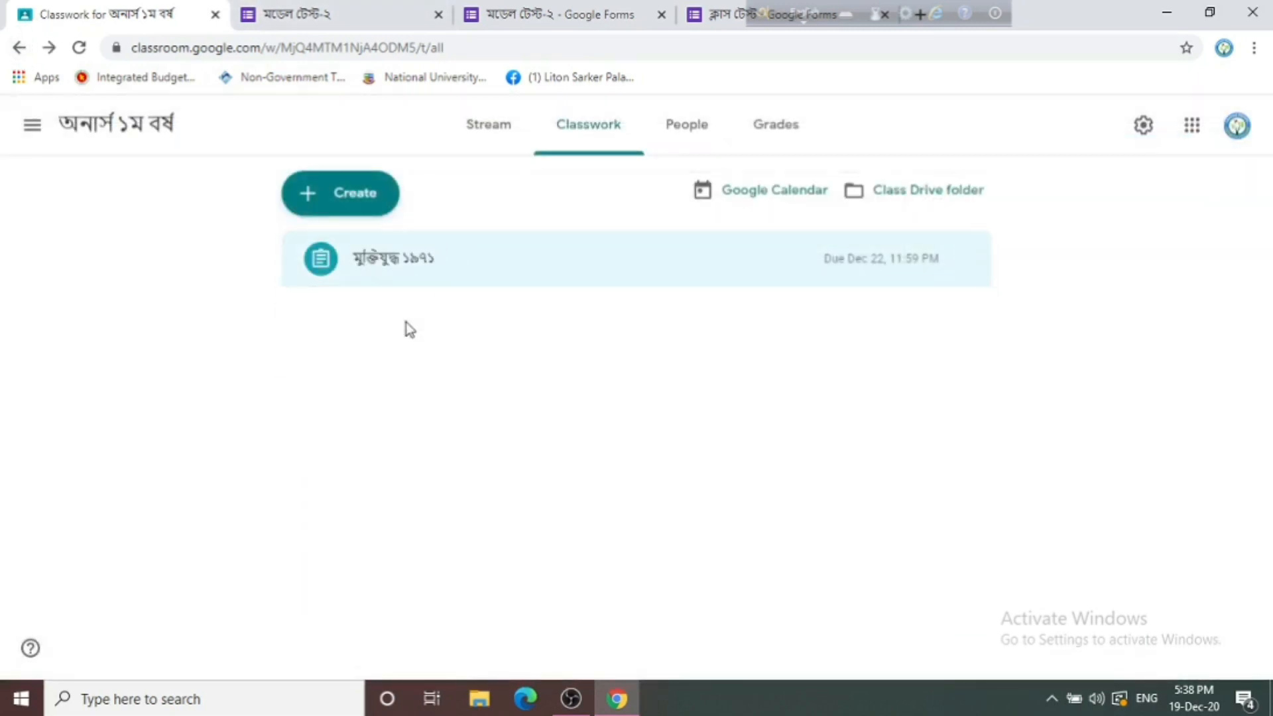
pyautogui.click(427, 257)
pyautogui.click(451, 441)
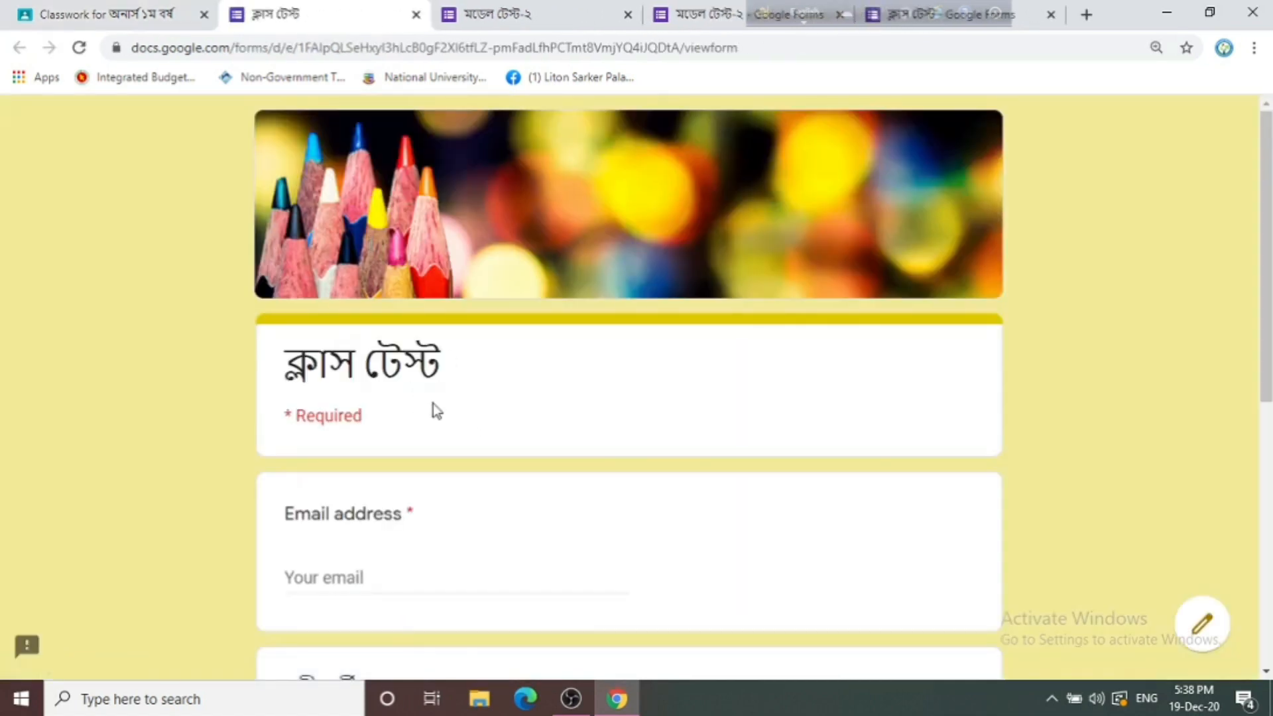
# - Review the first page of the ক্লাস টেস্ট form as a respondent sees it, and open the form for editing
pyautogui.scroll(-4, 436, 412)
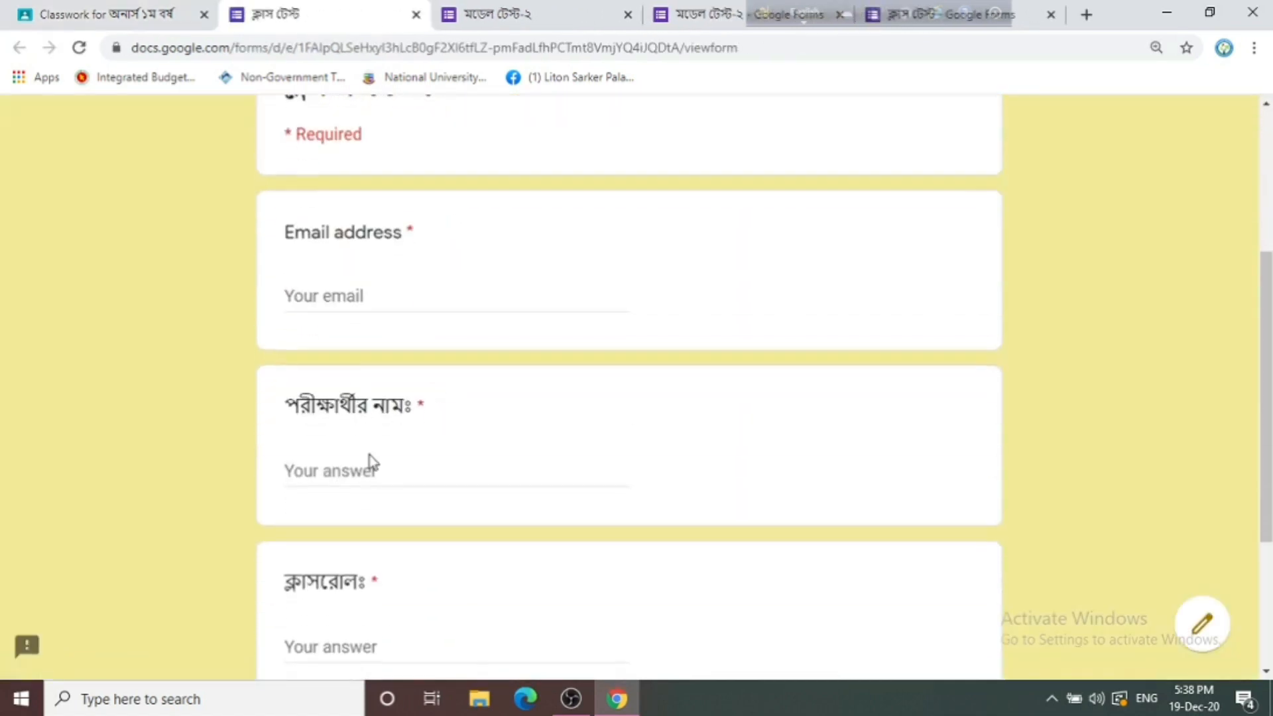
pyautogui.scroll(-4, 385, 481)
pyautogui.scroll(5, 361, 440)
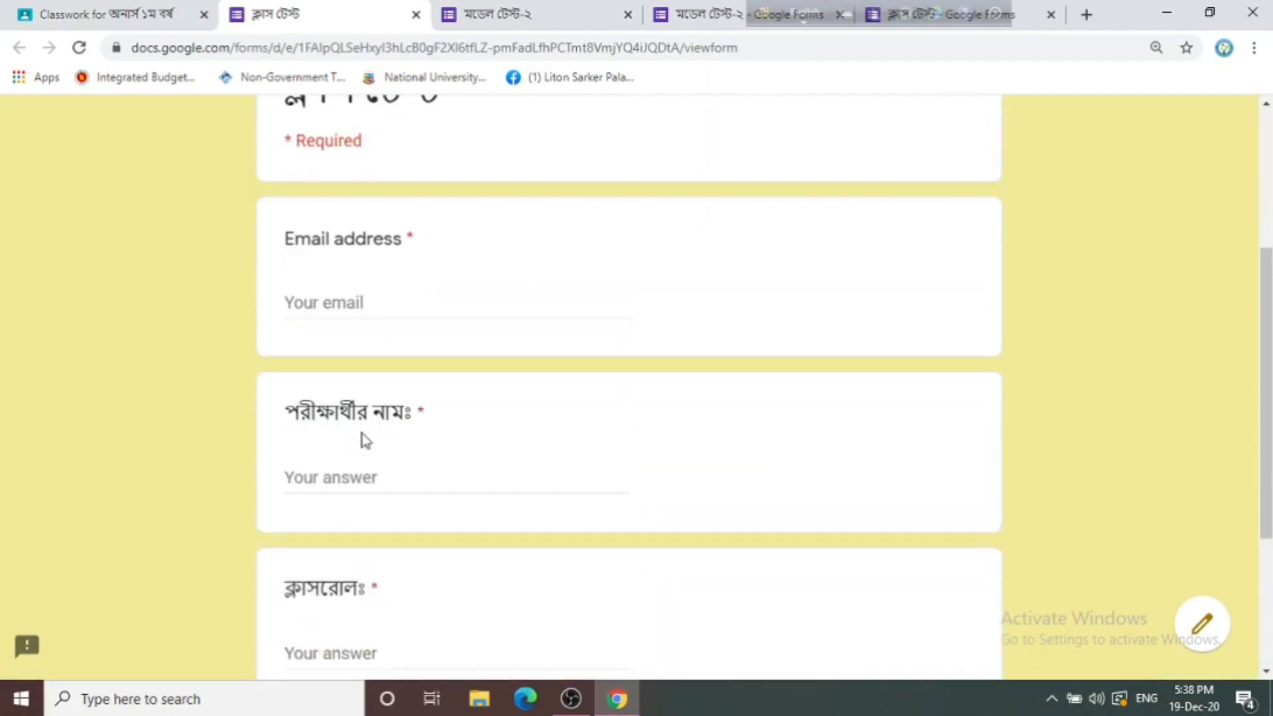
pyautogui.scroll(-4, 546, 443)
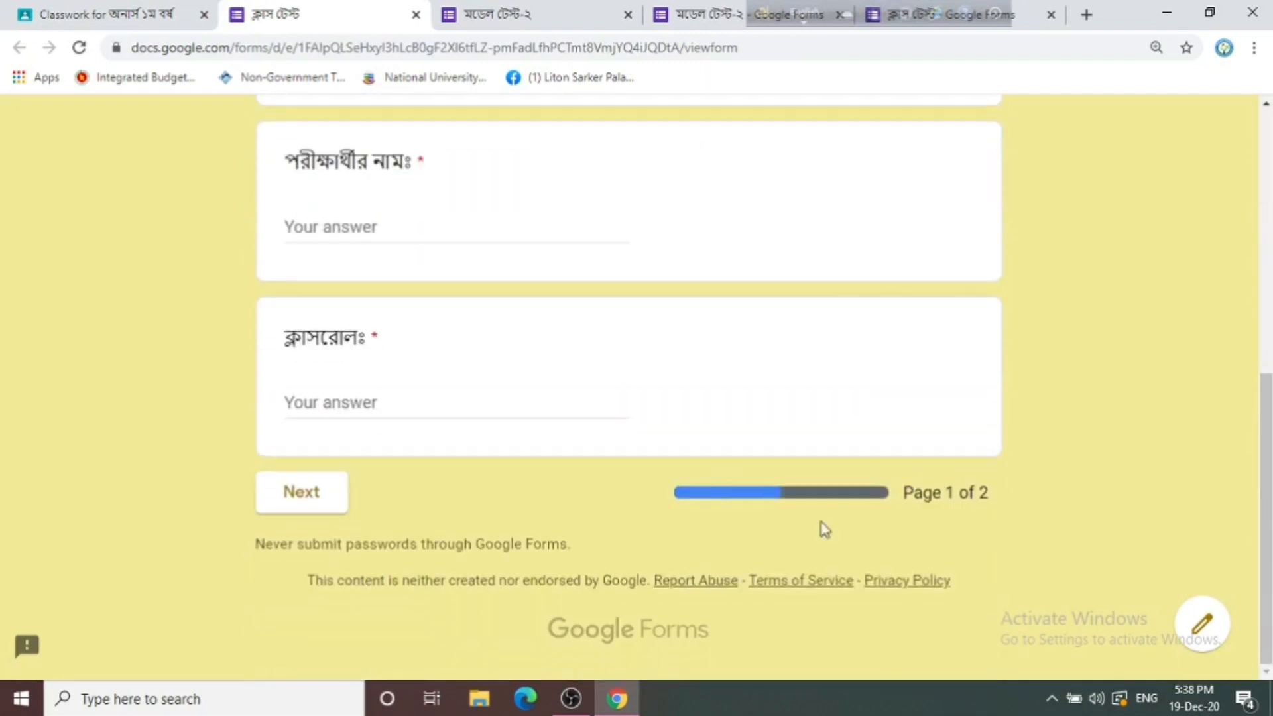
pyautogui.click(1202, 623)
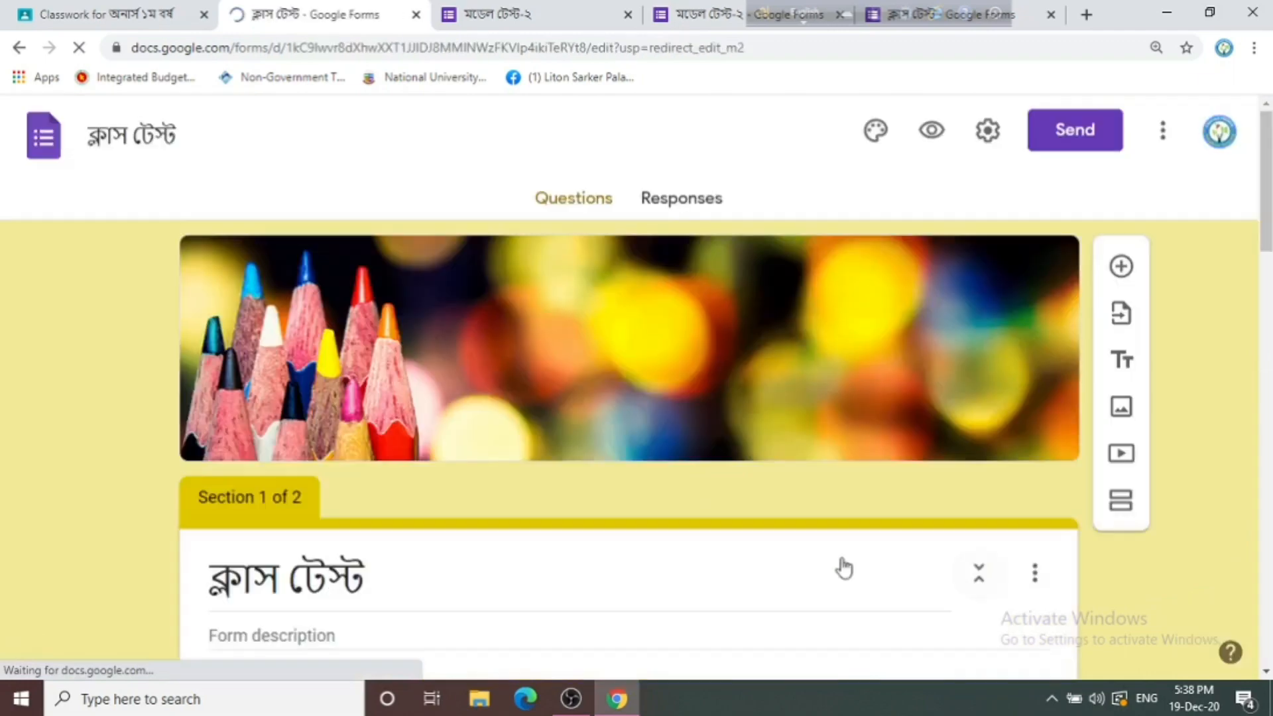
# - Review the respondent fields and the Liberation War questions in both sections of the ক্লাস টেস্ট form
pyautogui.scroll(-15, 723, 555)
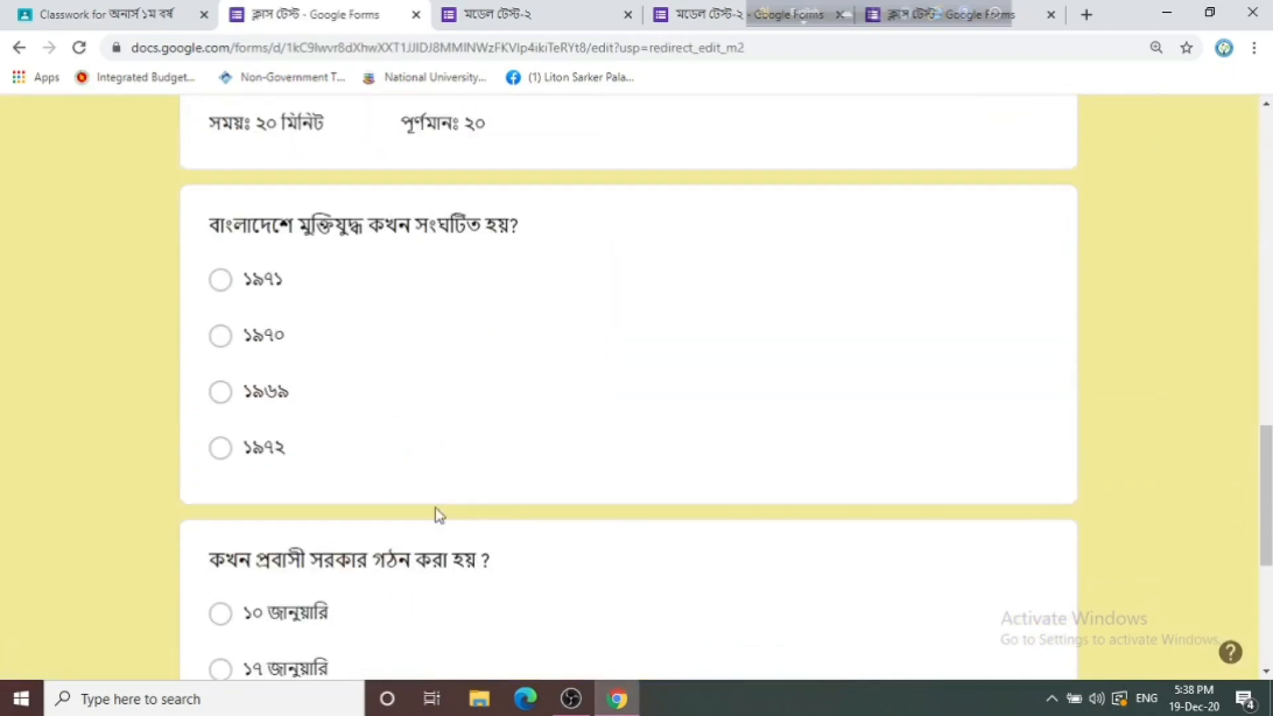
pyautogui.scroll(-6, 350, 431)
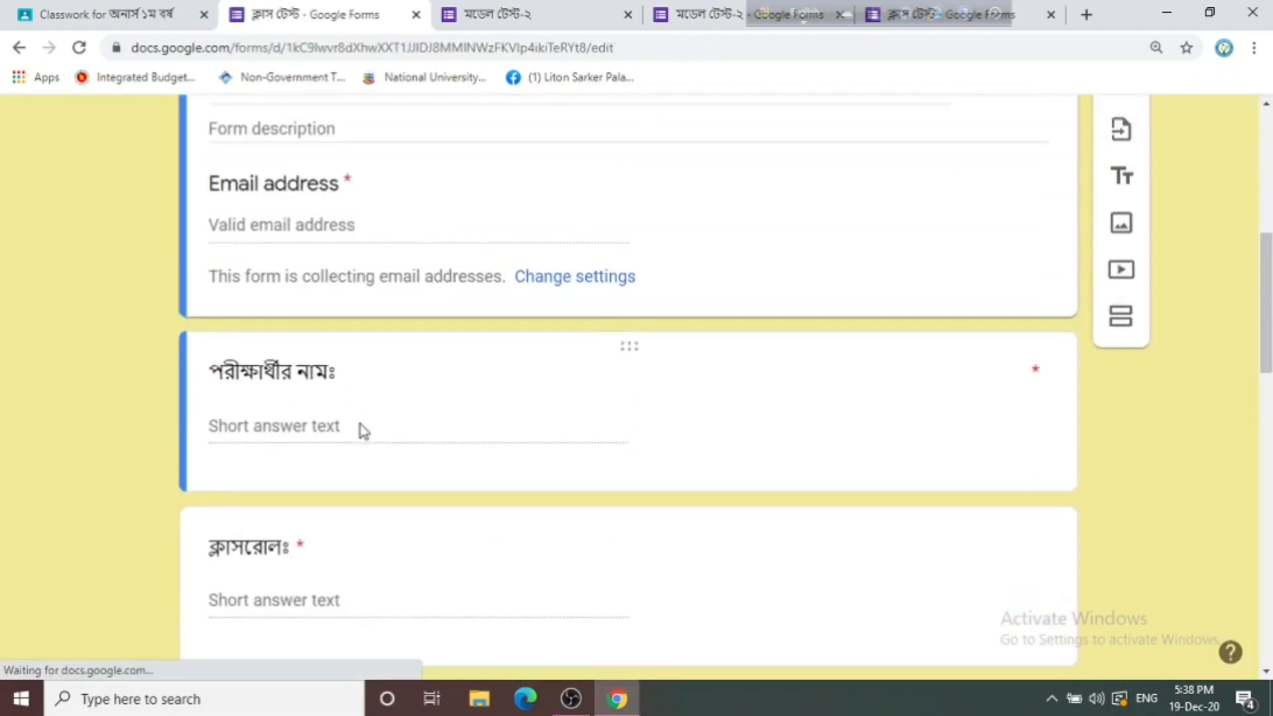
pyautogui.scroll(-10, 363, 431)
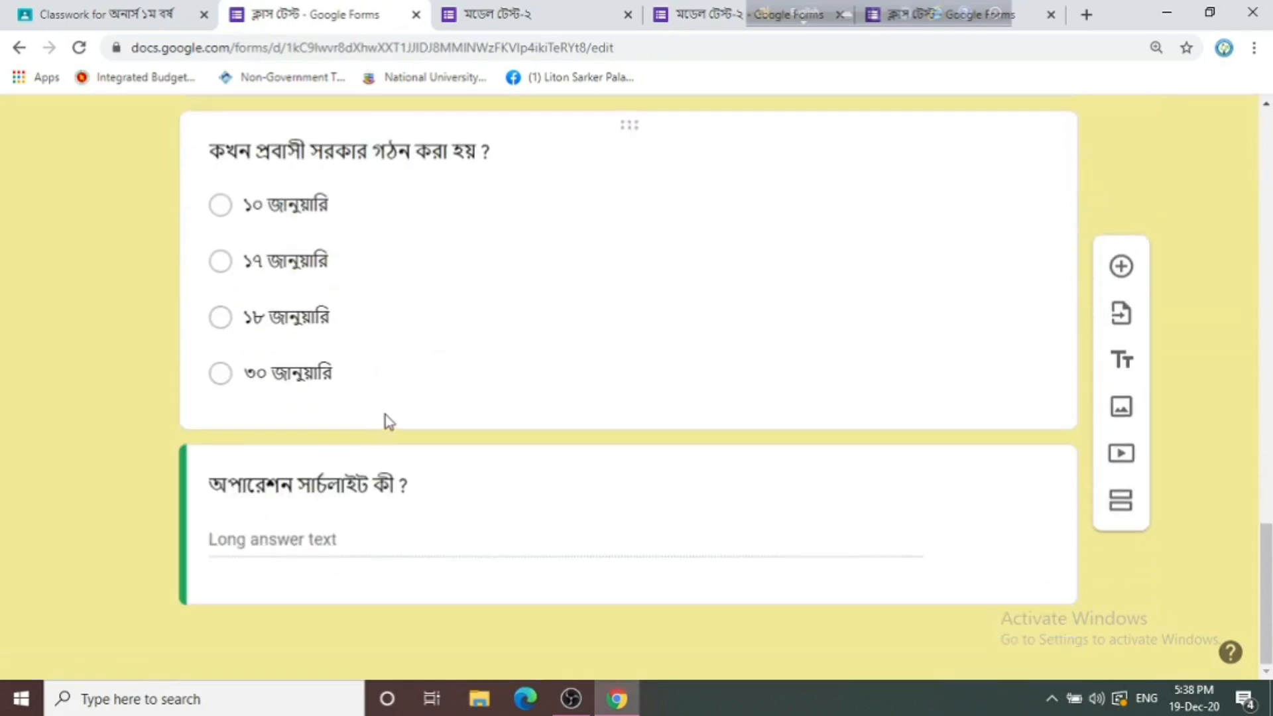
pyautogui.scroll(7, 388, 420)
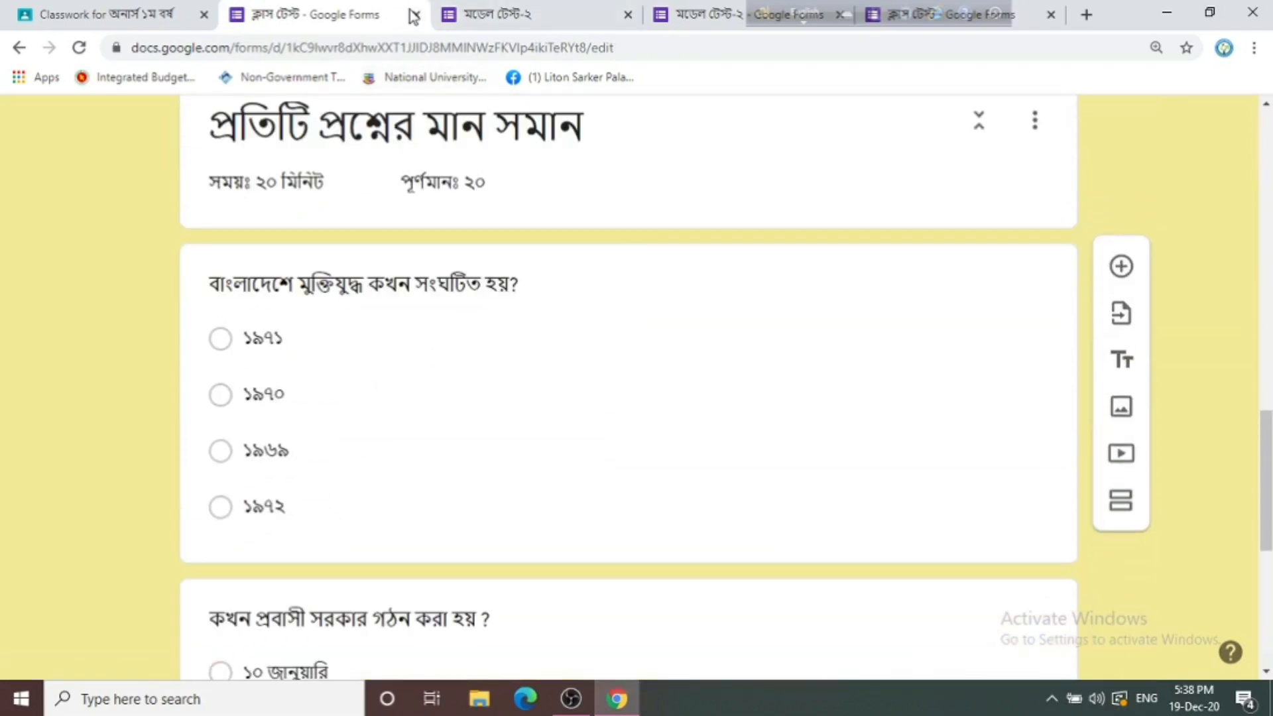
# - Close all the ক্লাস টেস্ট and মডেল টেস্ট-২ form tabs and return to the অনার্স ১ম বর্ষ classwork page
pyautogui.click(416, 15)
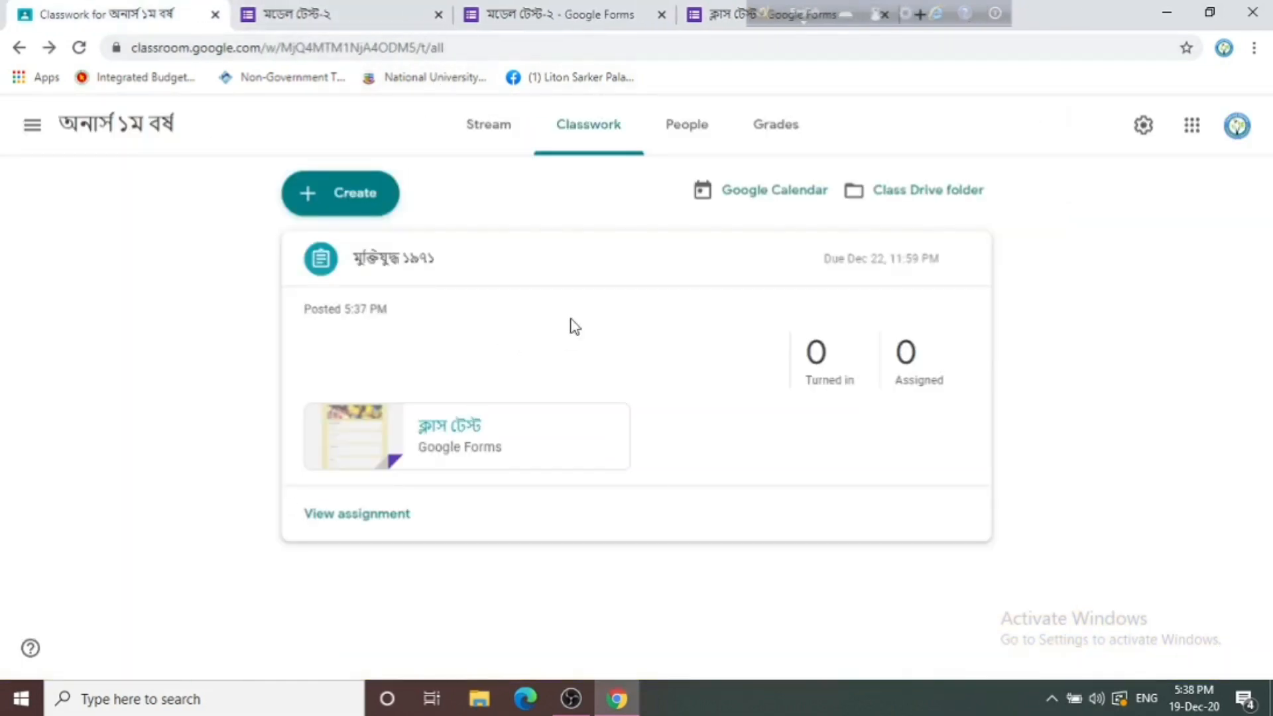
pyautogui.click(438, 15)
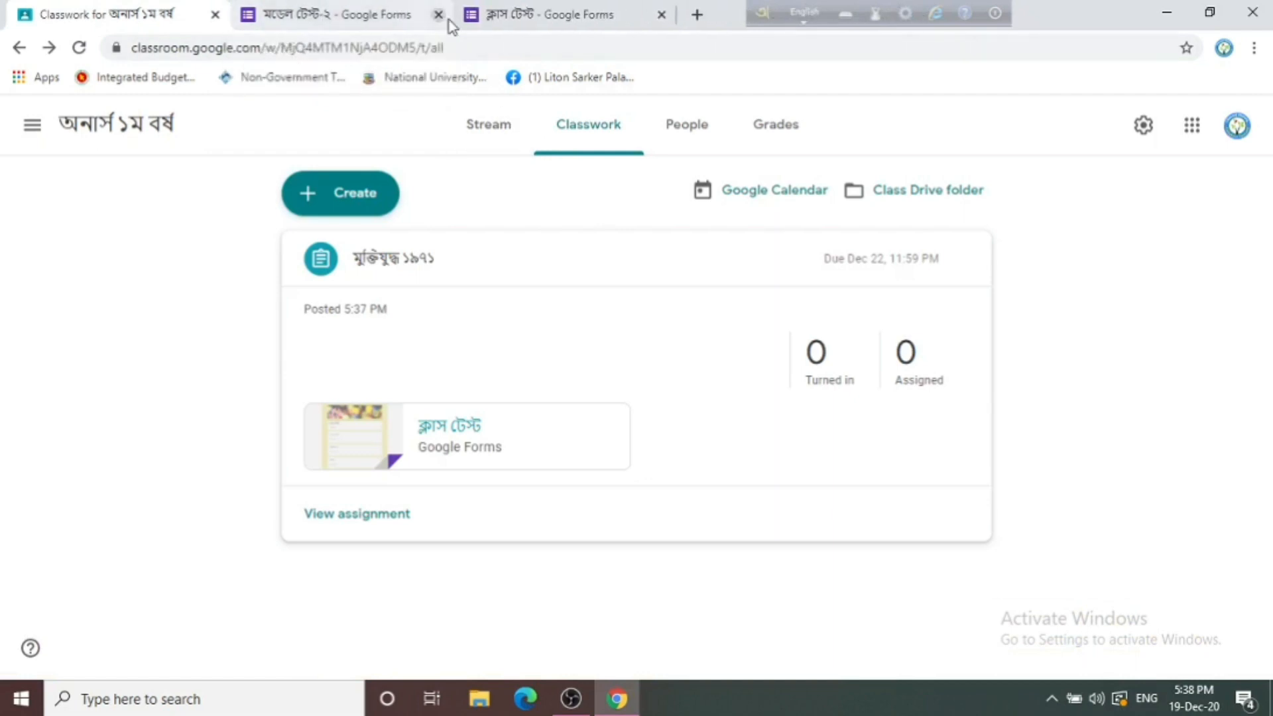
pyautogui.click(439, 15)
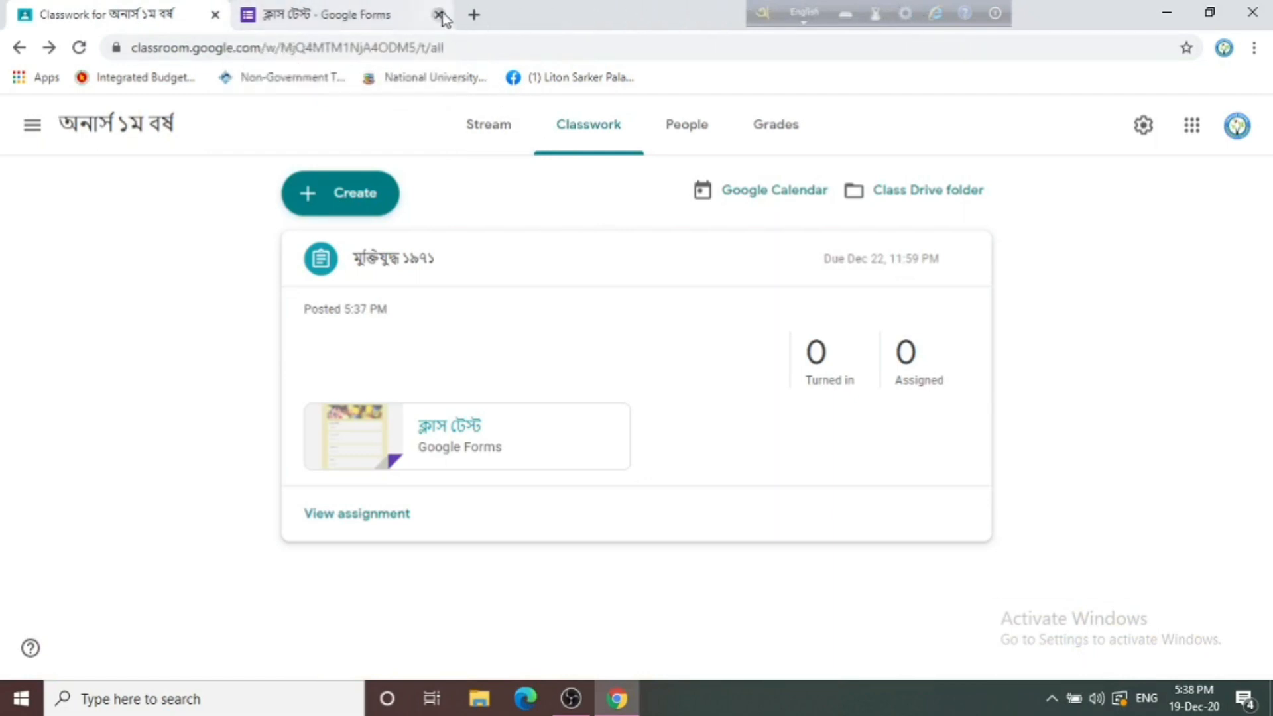
pyautogui.click(438, 15)
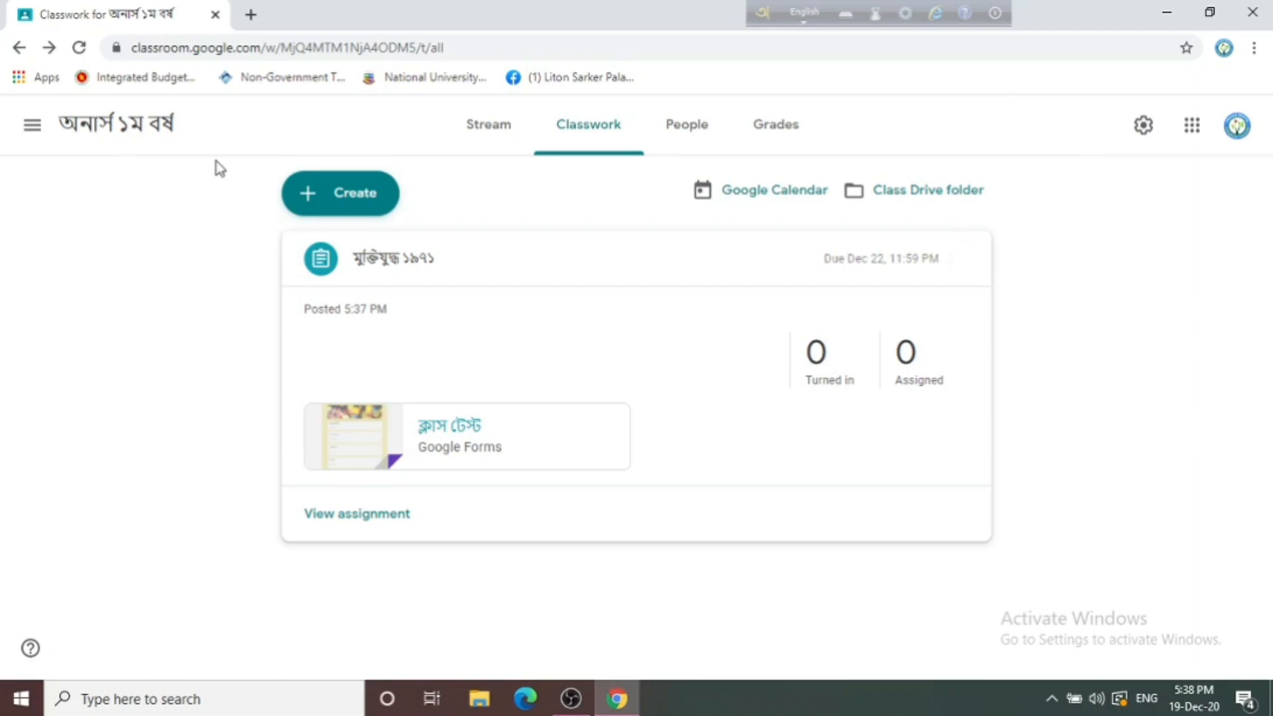
pyautogui.click(30, 125)
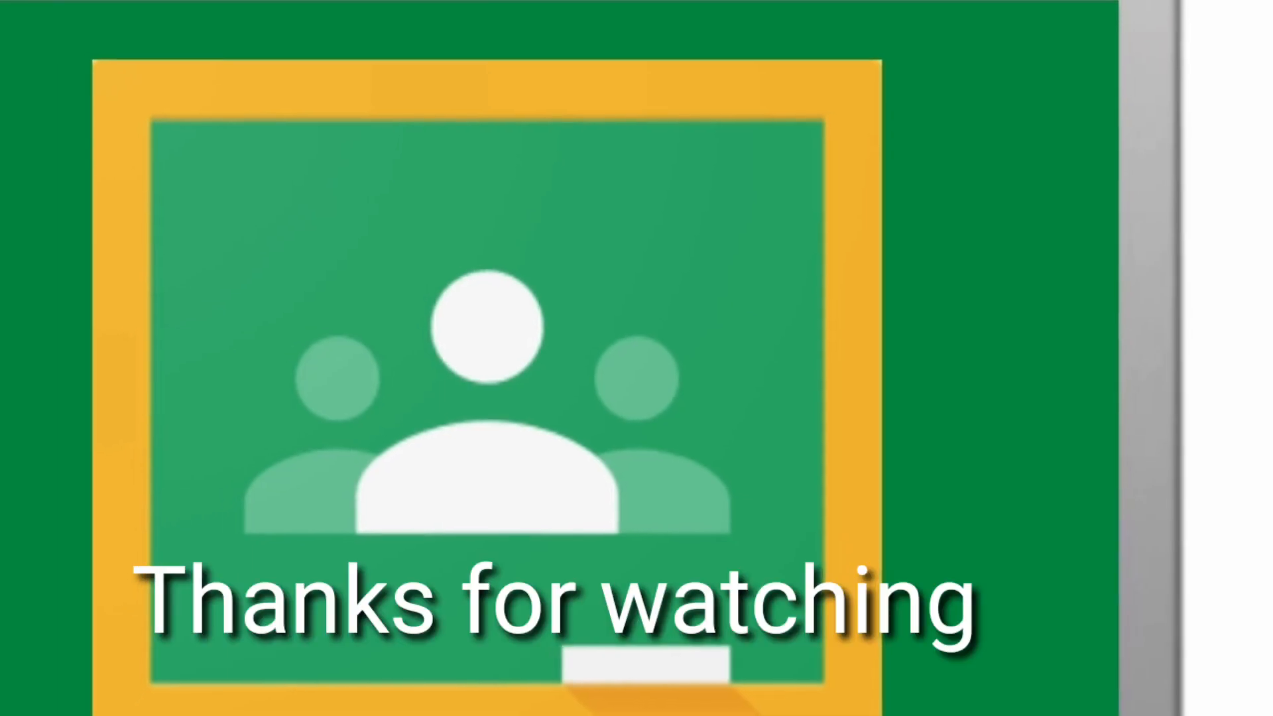